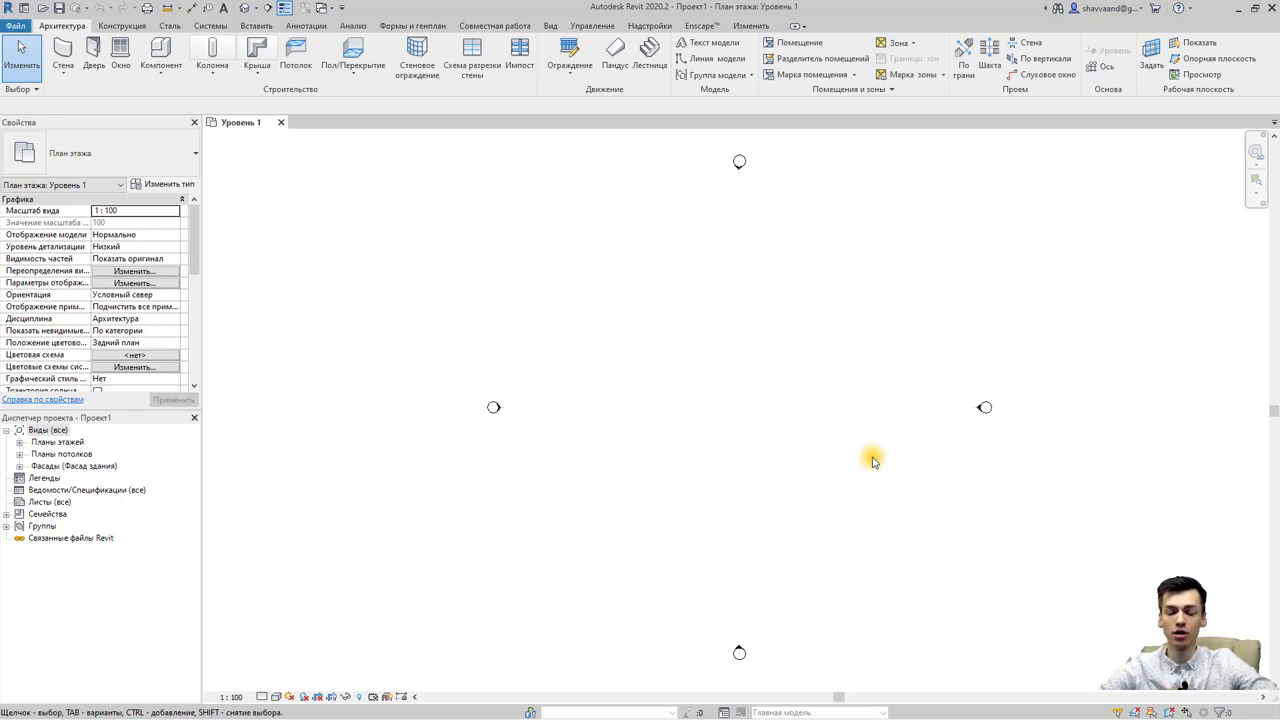
- Open the Roof dropdown on the Architecture tab to list the roof creation types
click(662, 460)
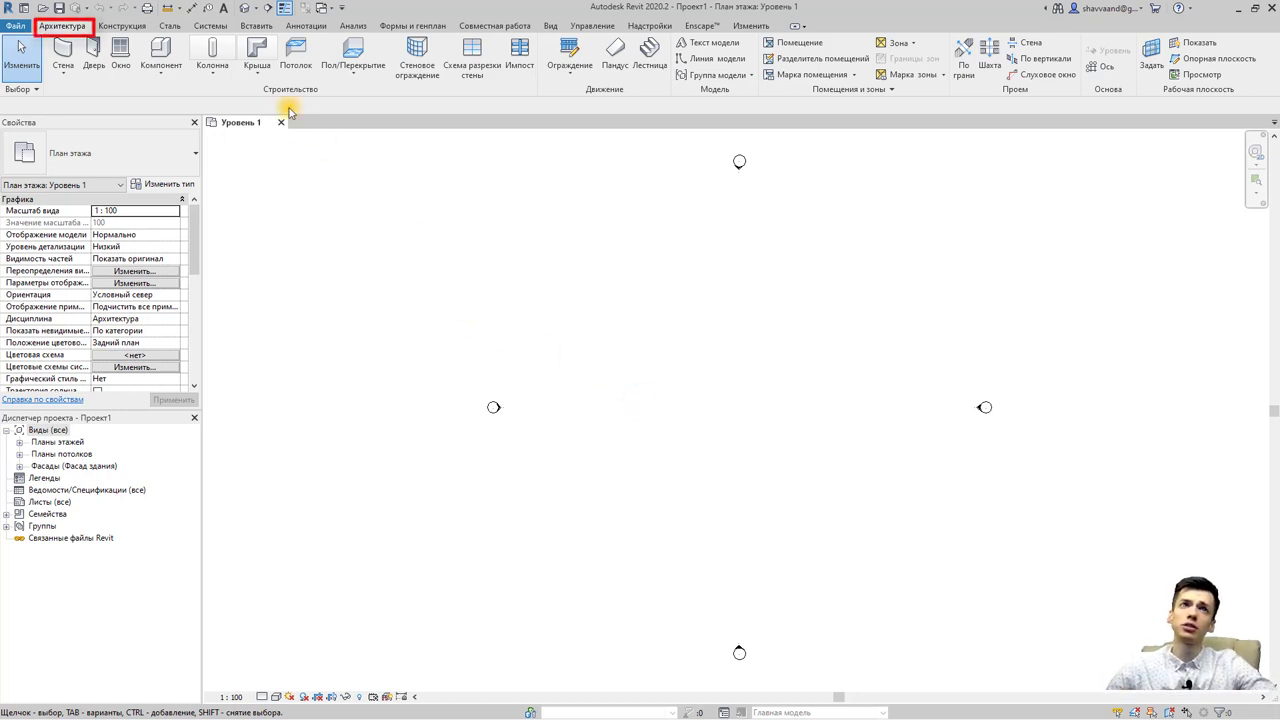
click(257, 68)
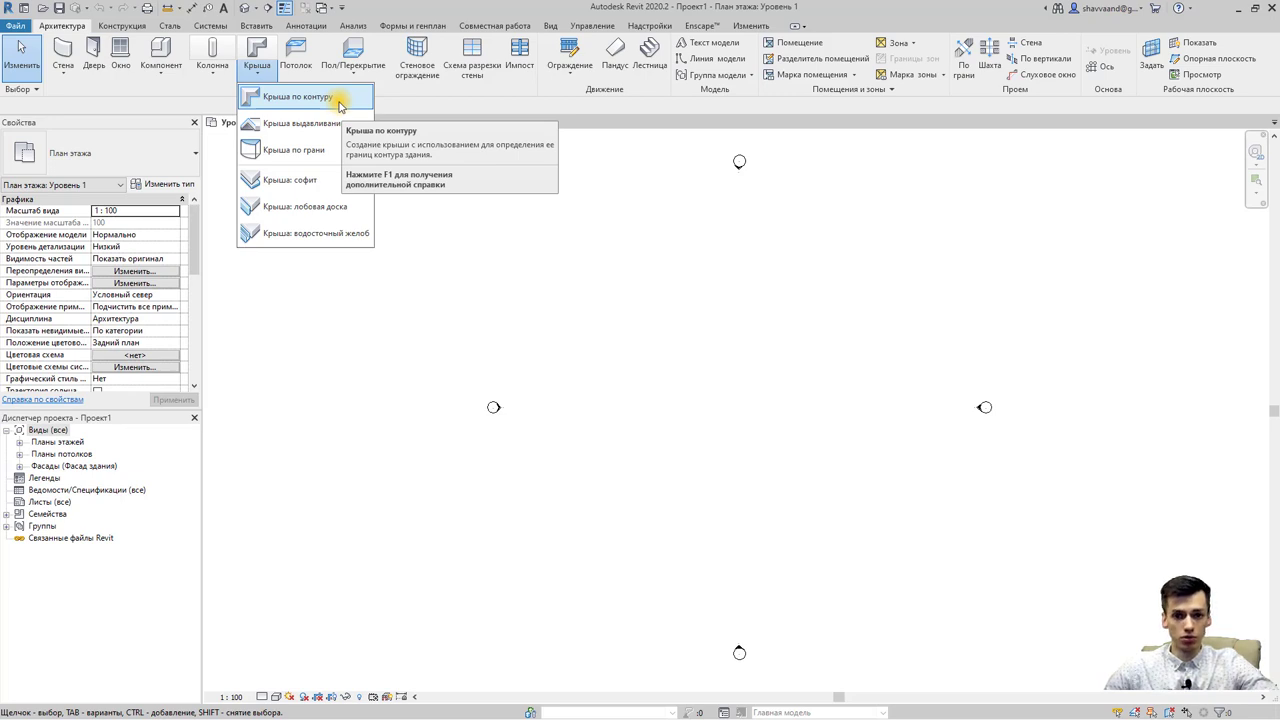
mouse_move(297, 97)
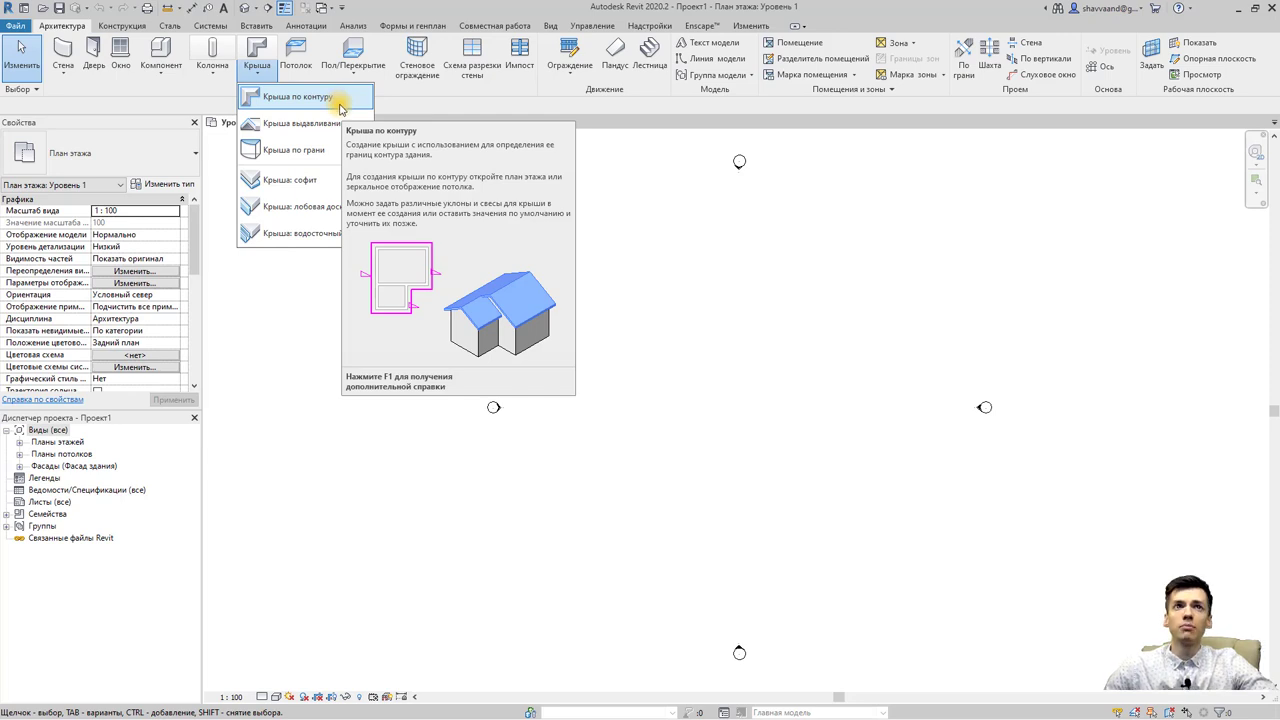
- Choose Roof by Footprint, which brings up the Lowest Level prompt
click(340, 107)
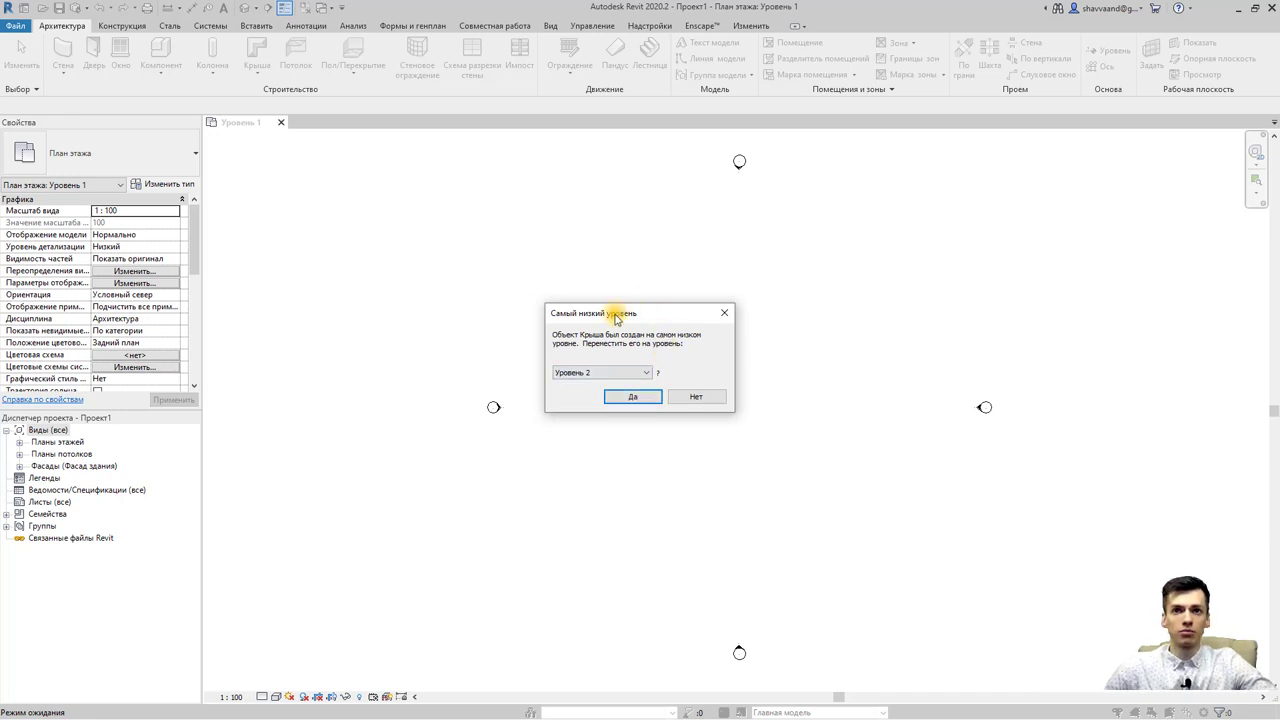
- Keep the footprint roof on Уровень 1 in the Lowest Level prompt and confirm with Да
drag(608, 313, 584, 312)
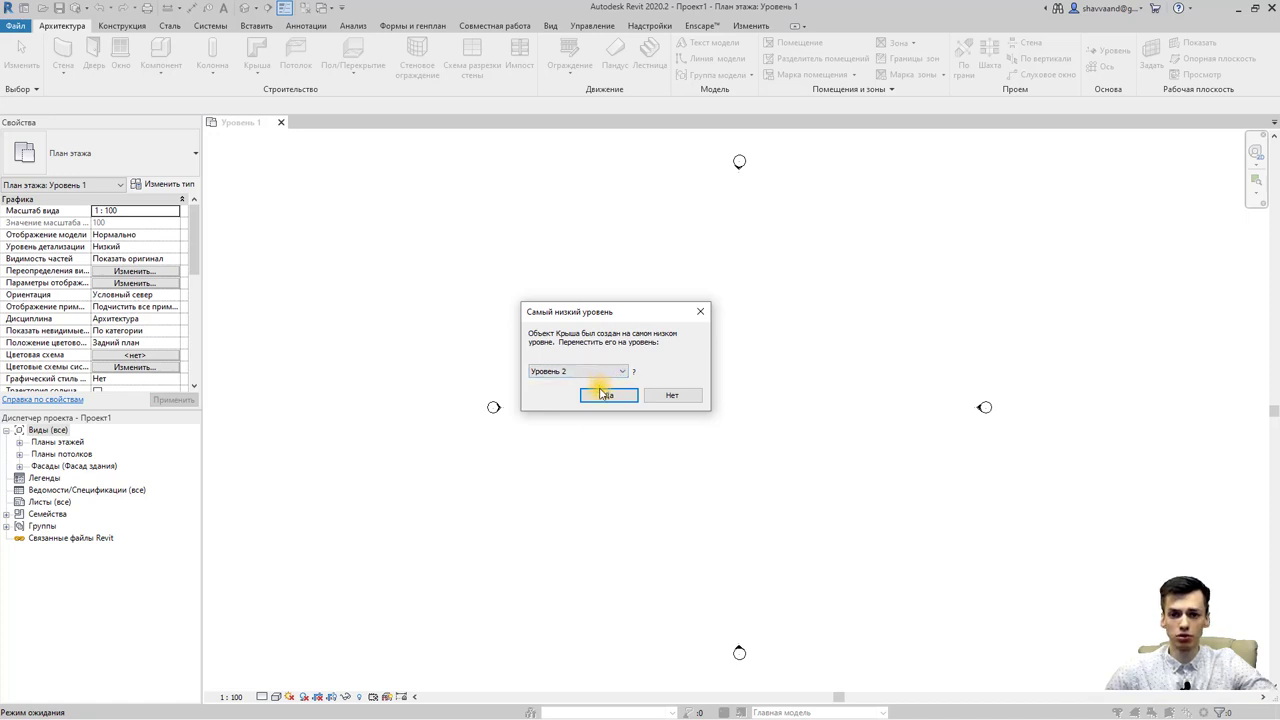
click(597, 373)
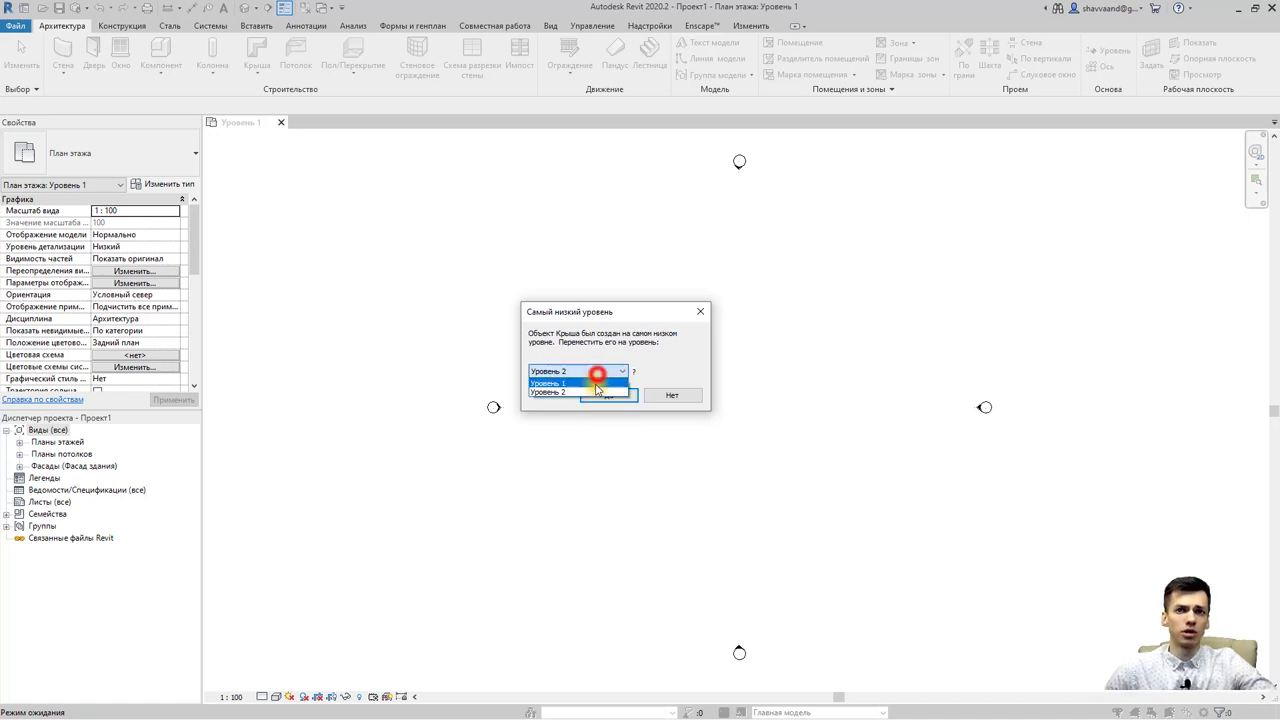
click(596, 384)
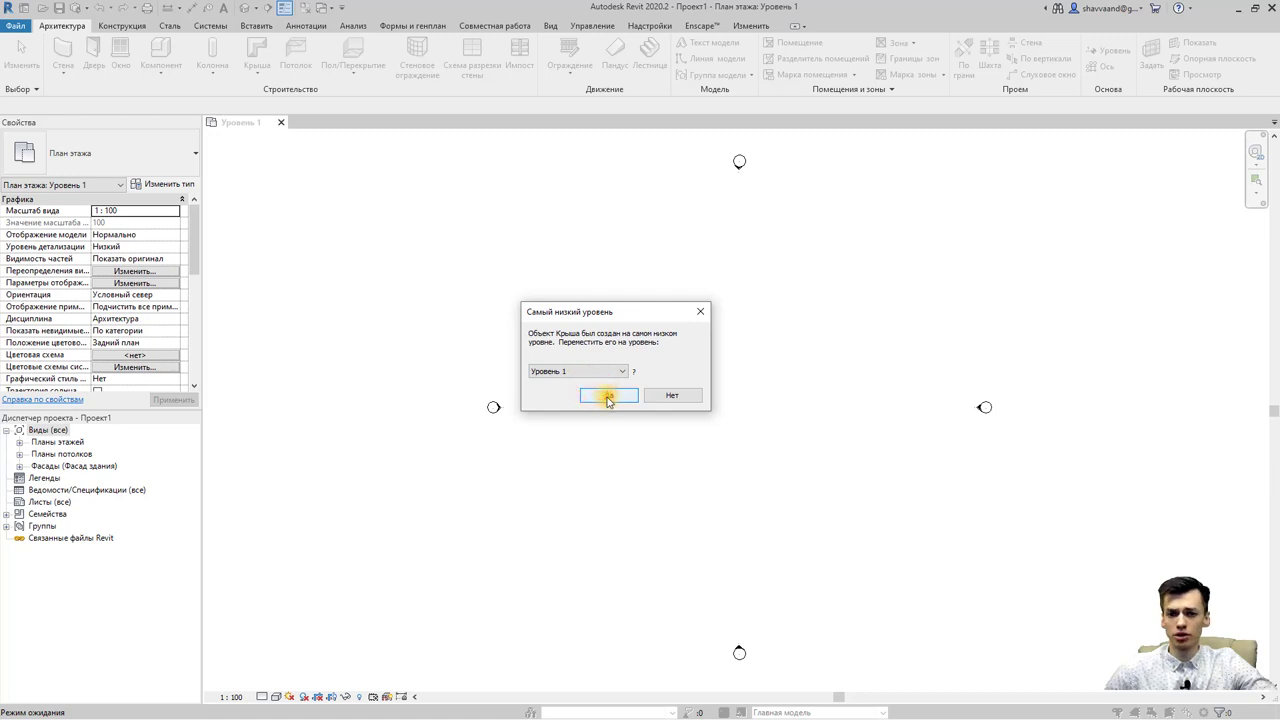
click(607, 397)
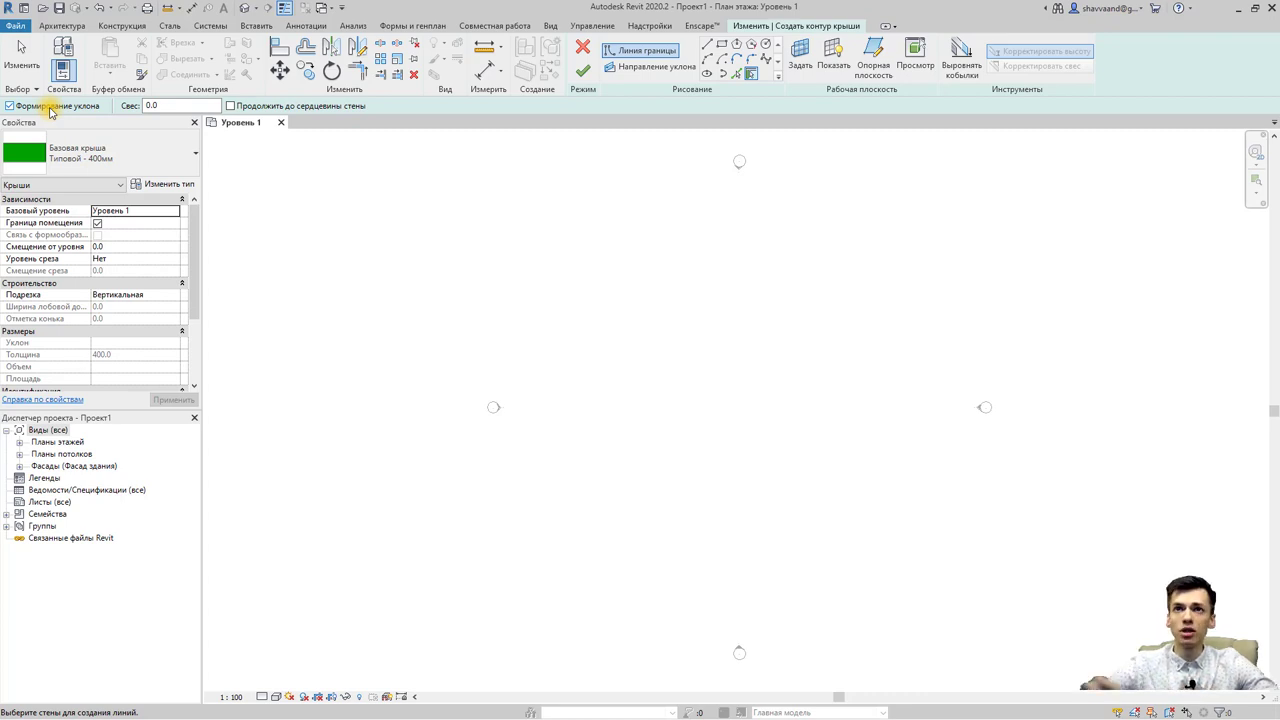
- Draw a 13900 × 9400 rectangle as the roof footprint boundary
click(726, 52)
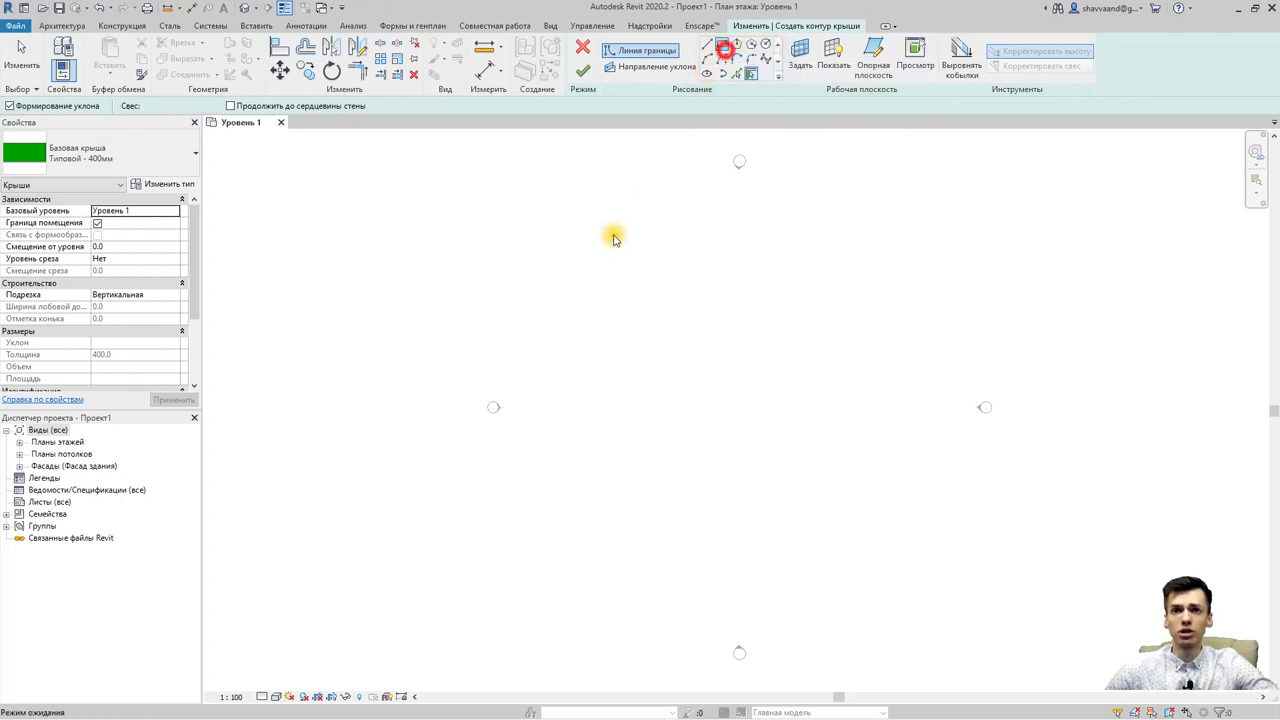
click(566, 352)
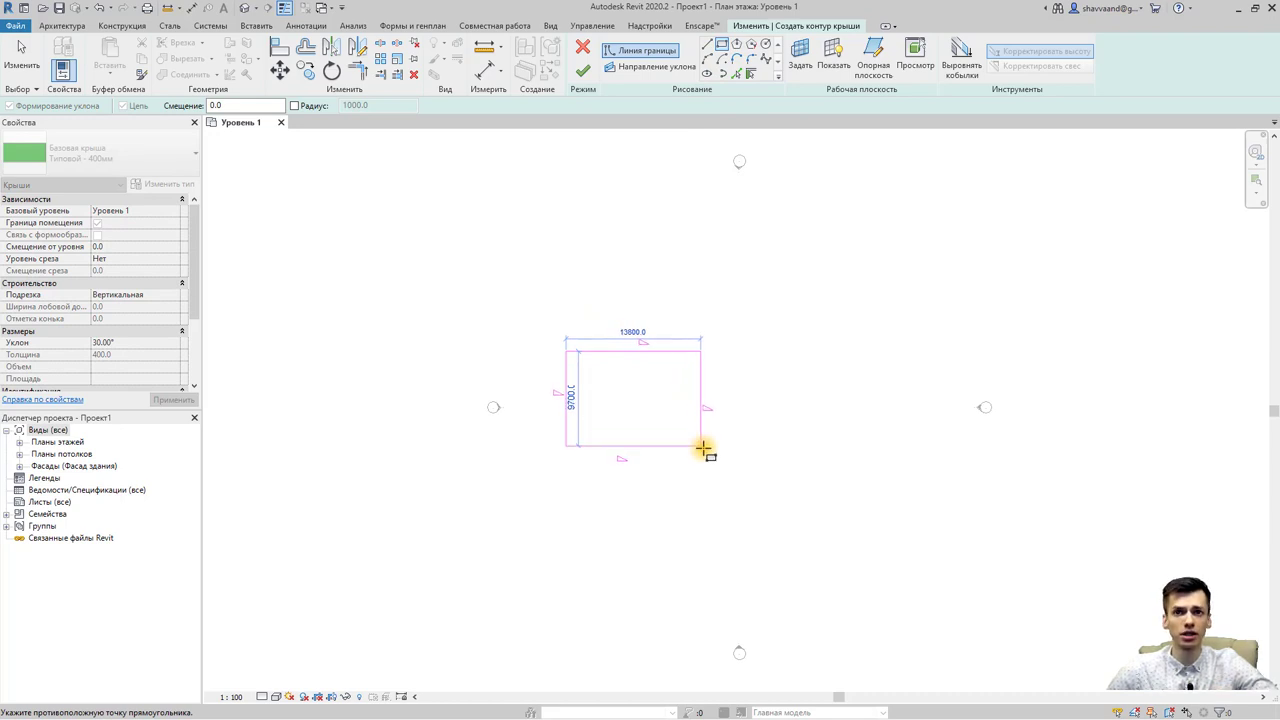
click(702, 443)
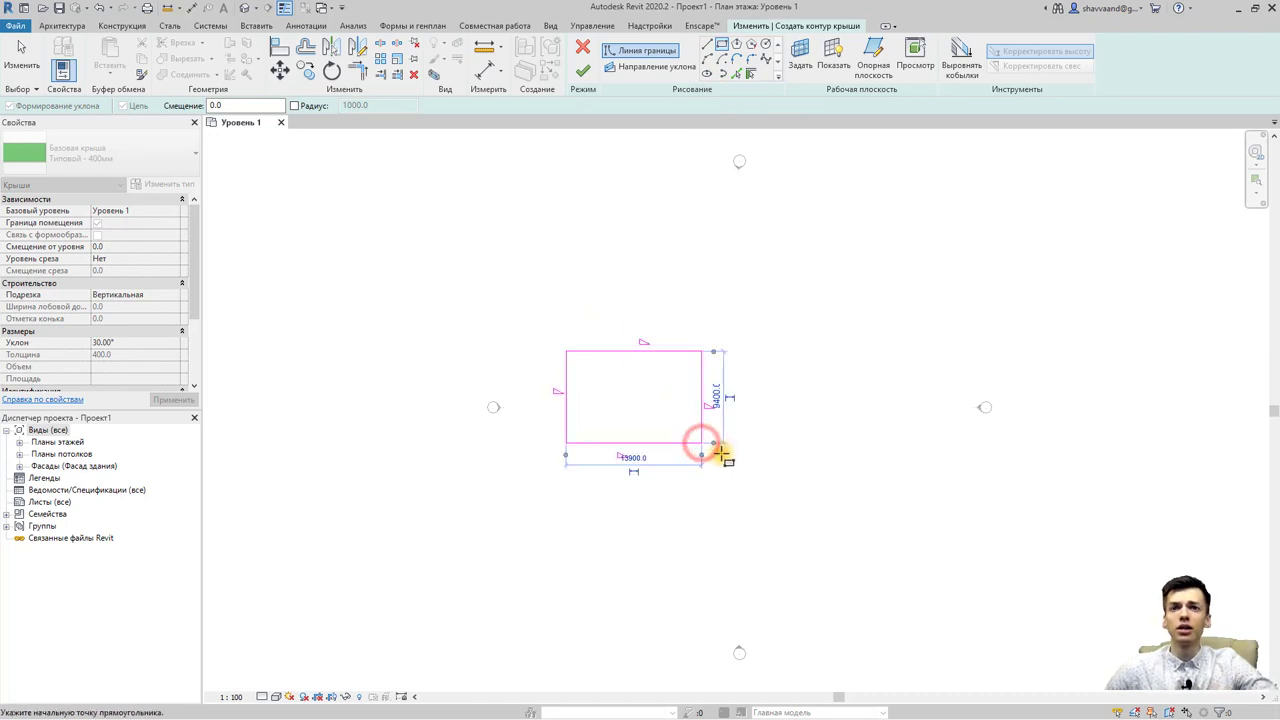
scroll(777, 485, up, 1)
scroll(770, 482, up, 1)
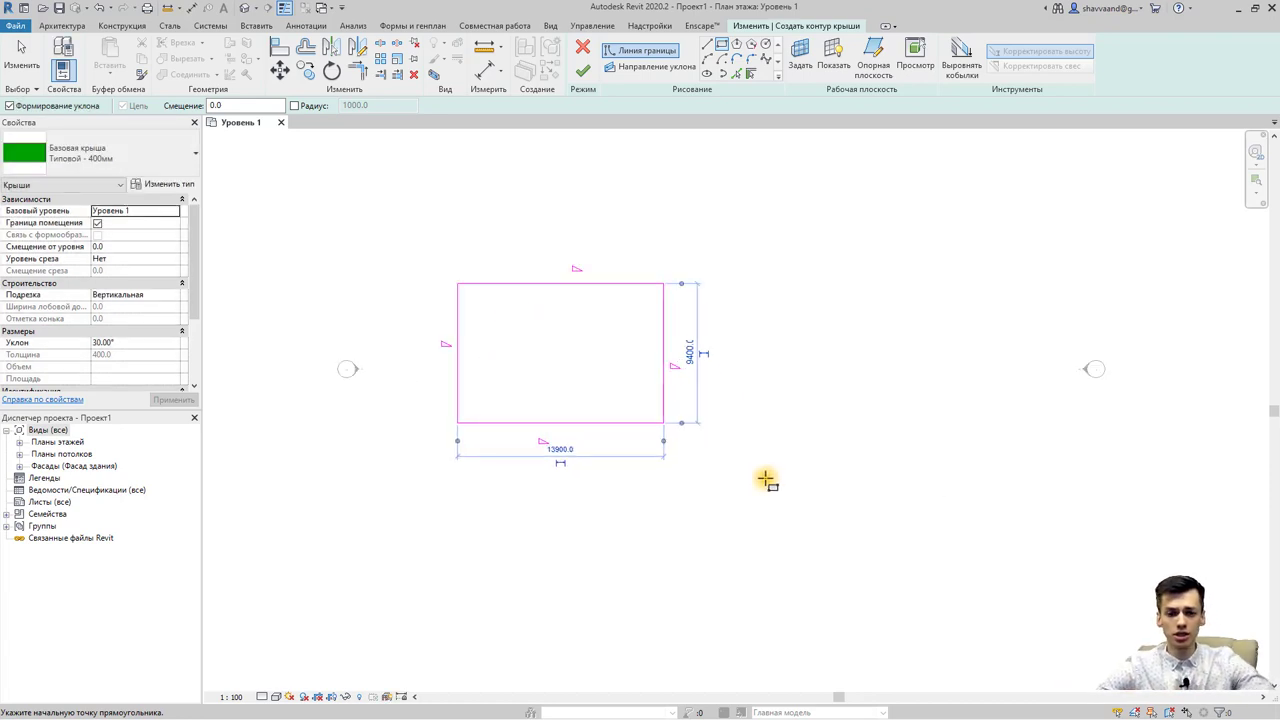
key(Escape)
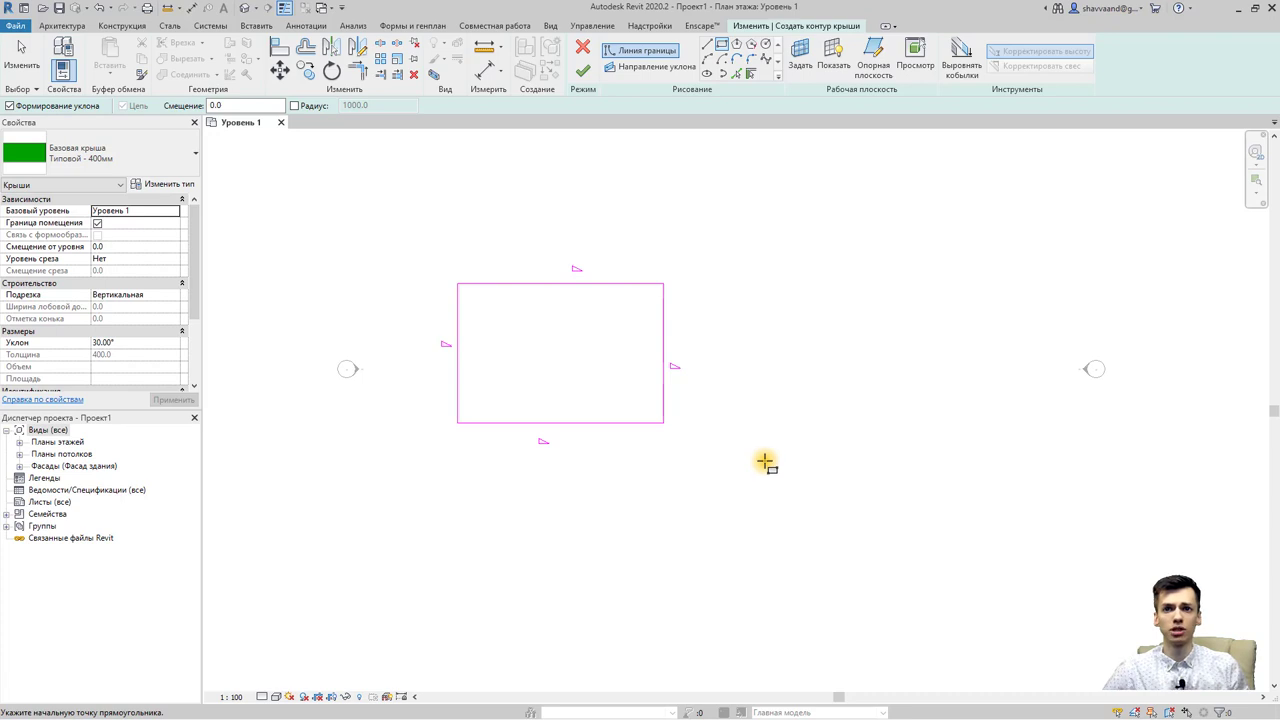
key(Escape)
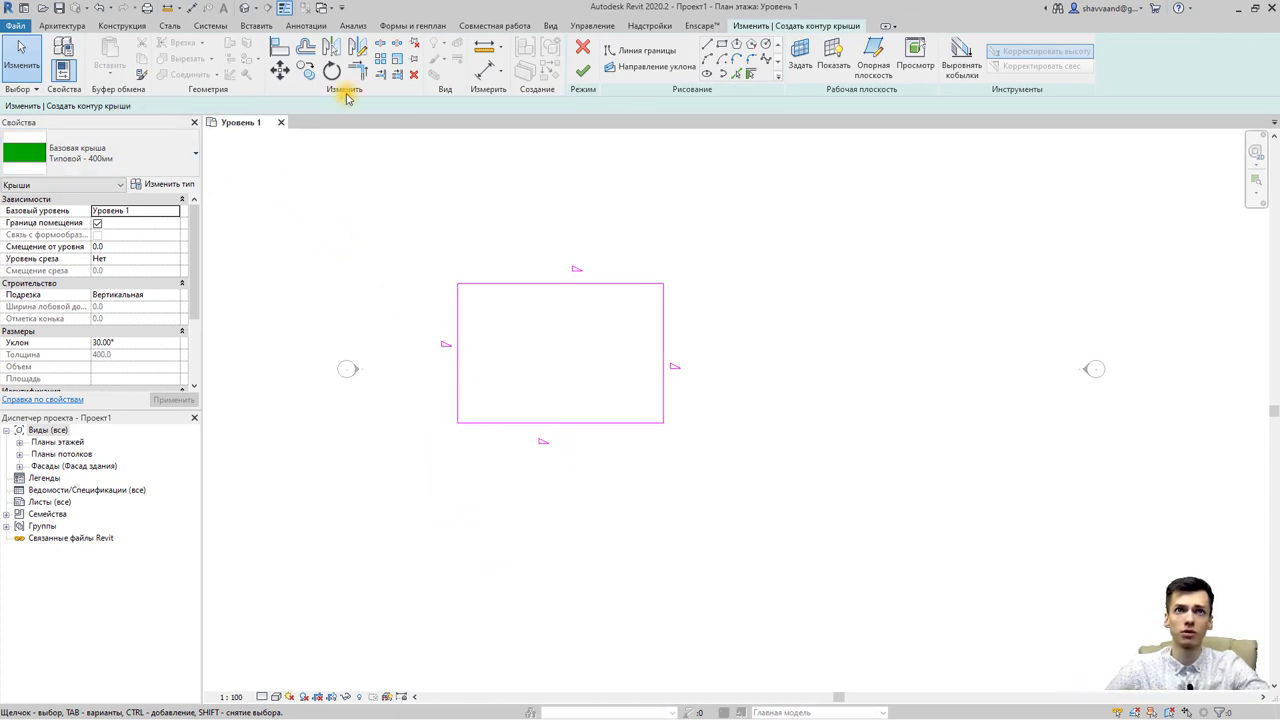
click(722, 46)
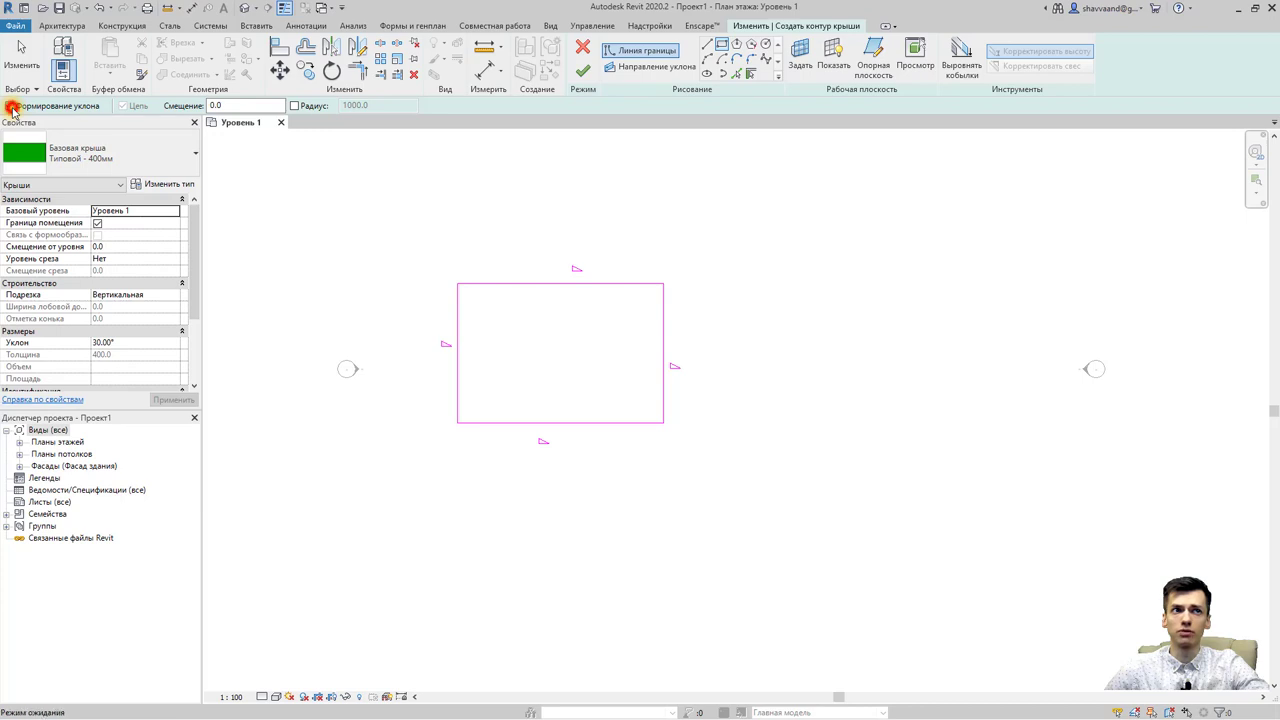
click(721, 285)
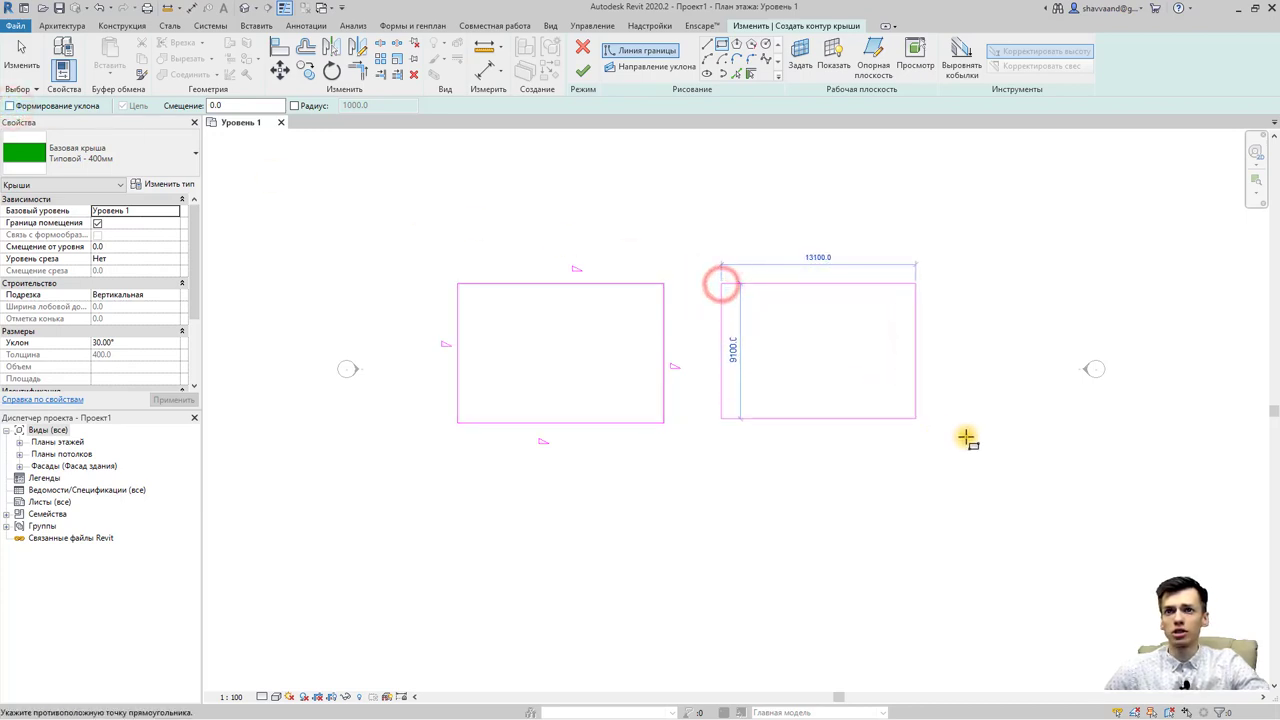
click(928, 422)
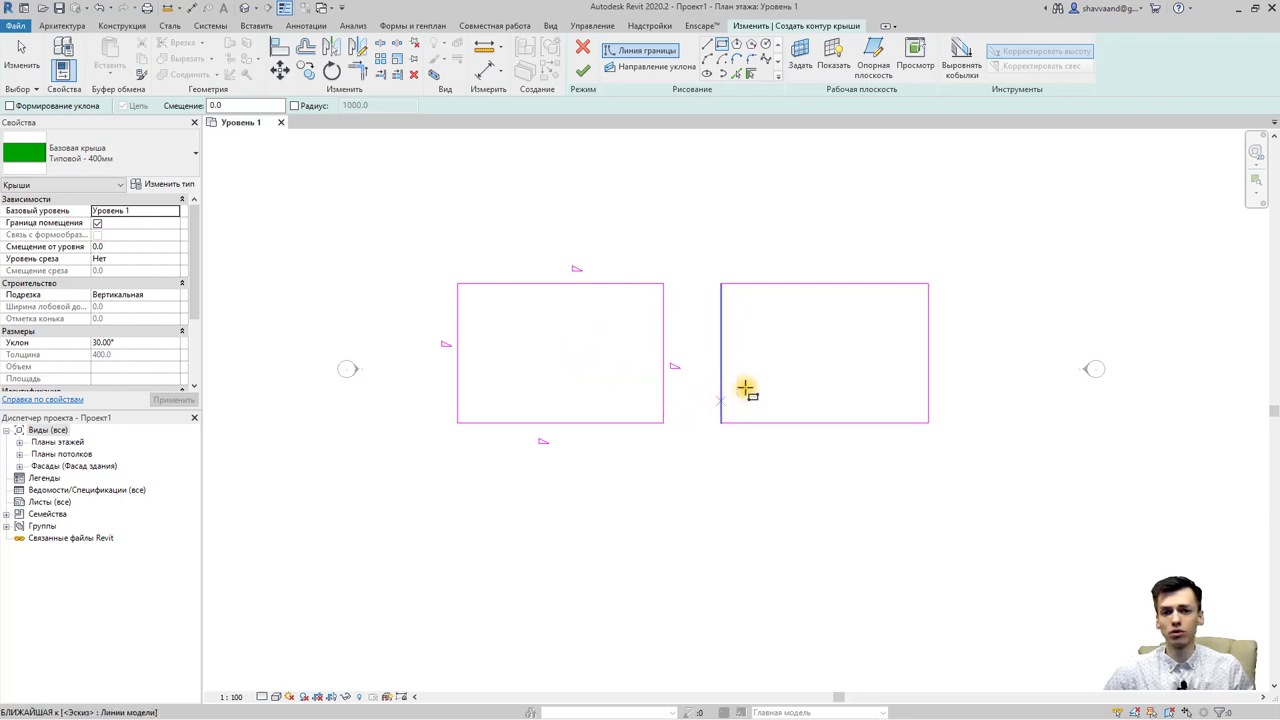
click(583, 72)
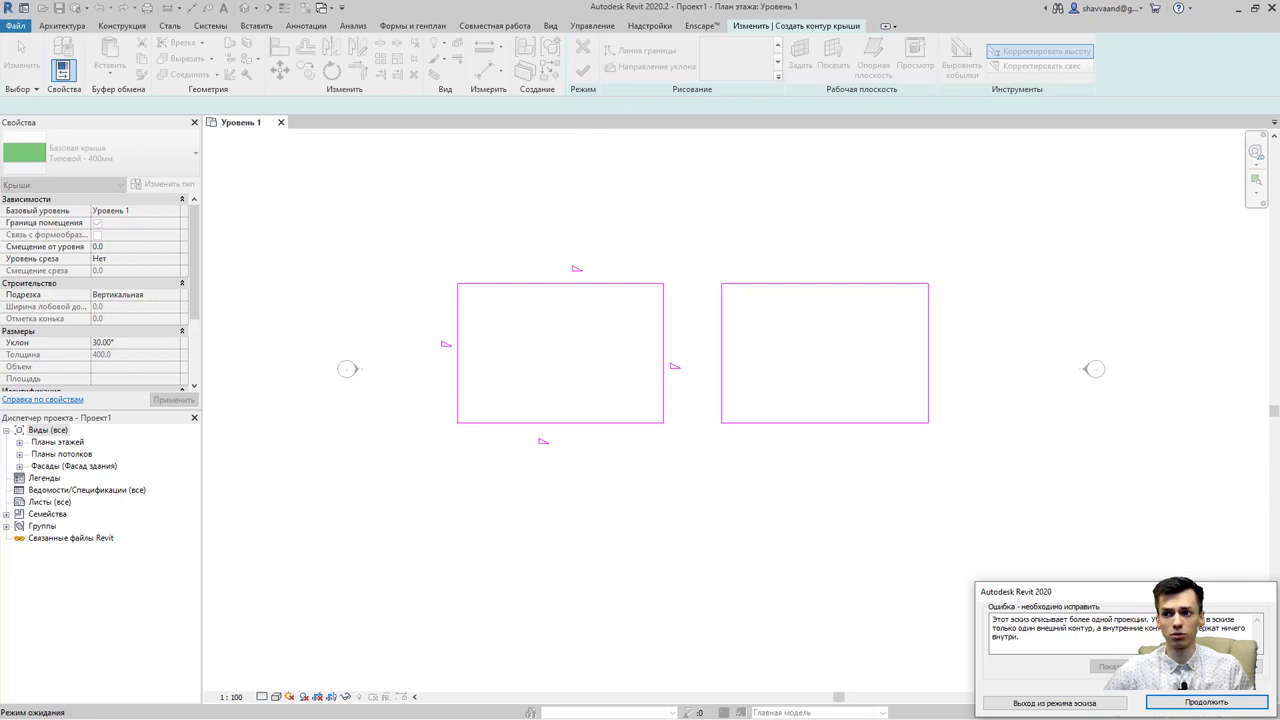
click(1206, 702)
key(Escape)
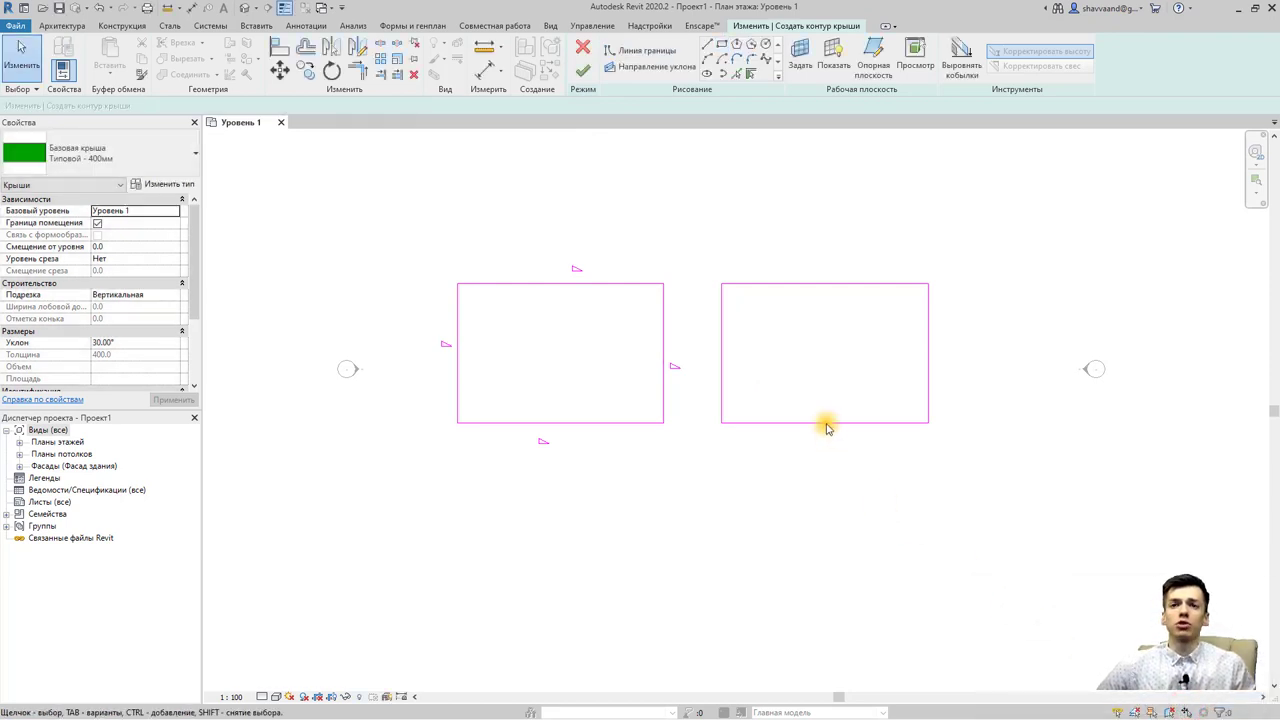
drag(700, 255, 988, 471)
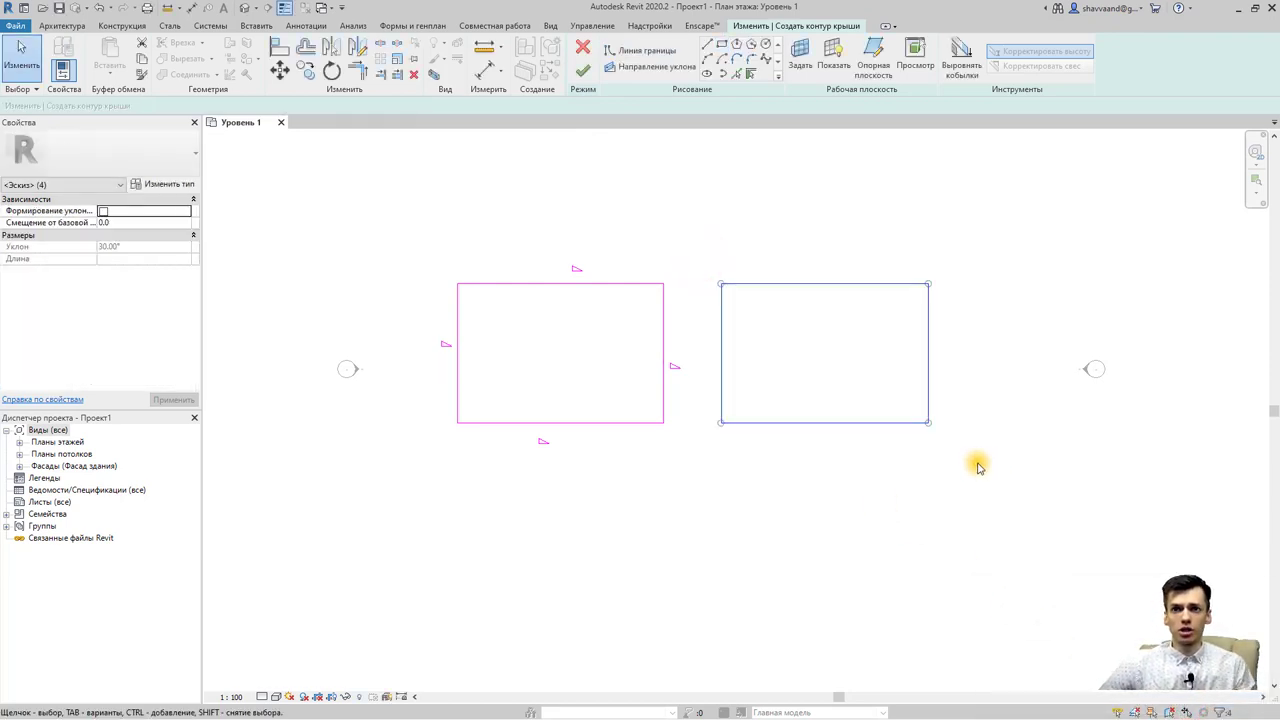
key(Delete)
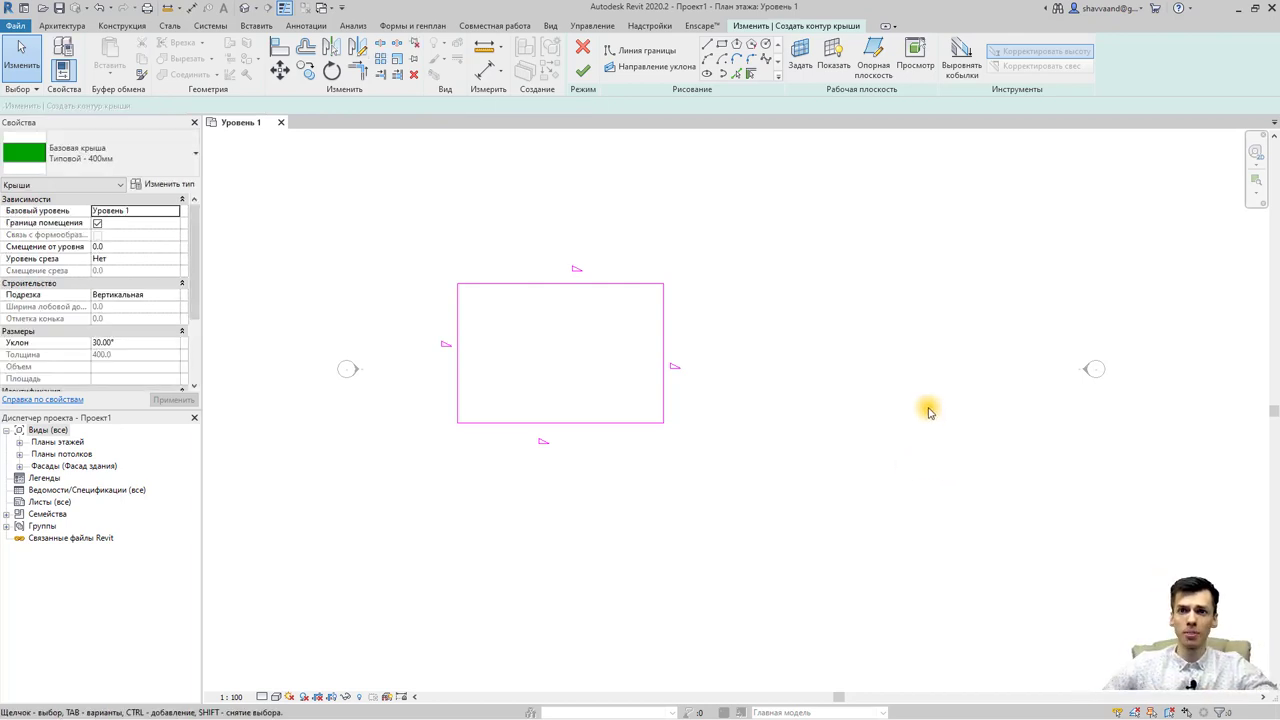
- Clear Defines Slope on the right edge of the roof sketch
click(661, 390)
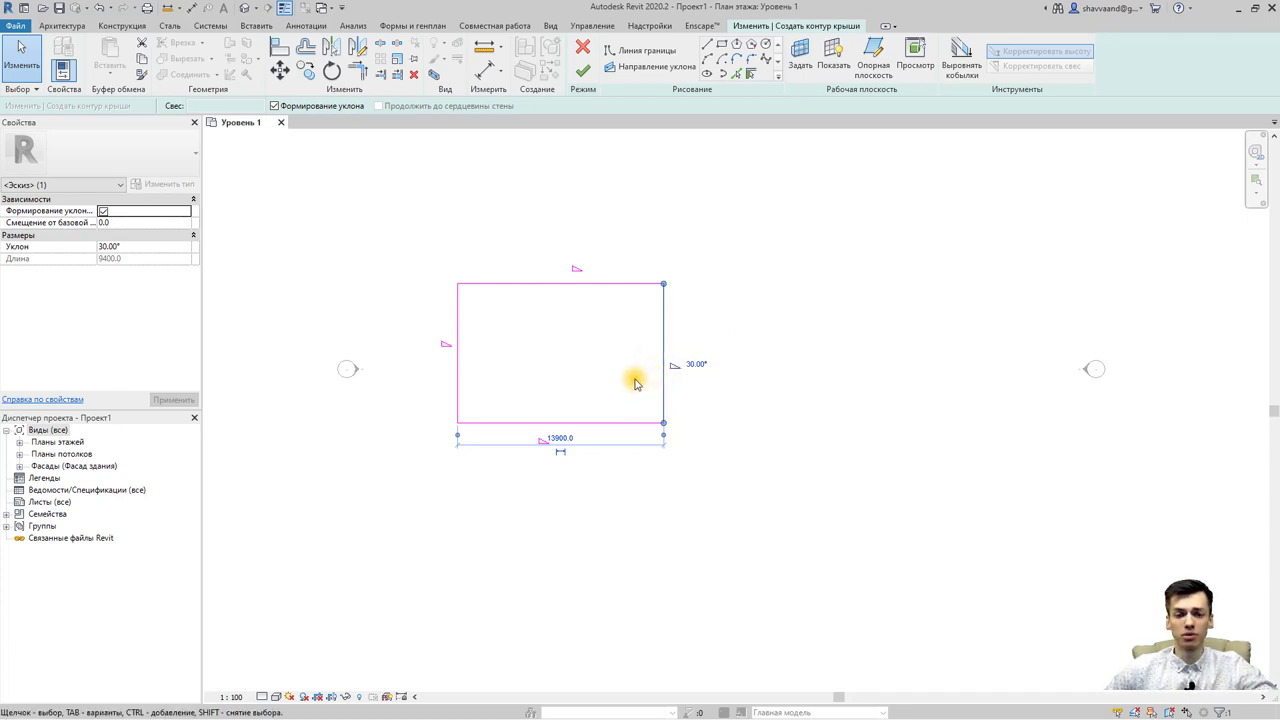
click(690, 365)
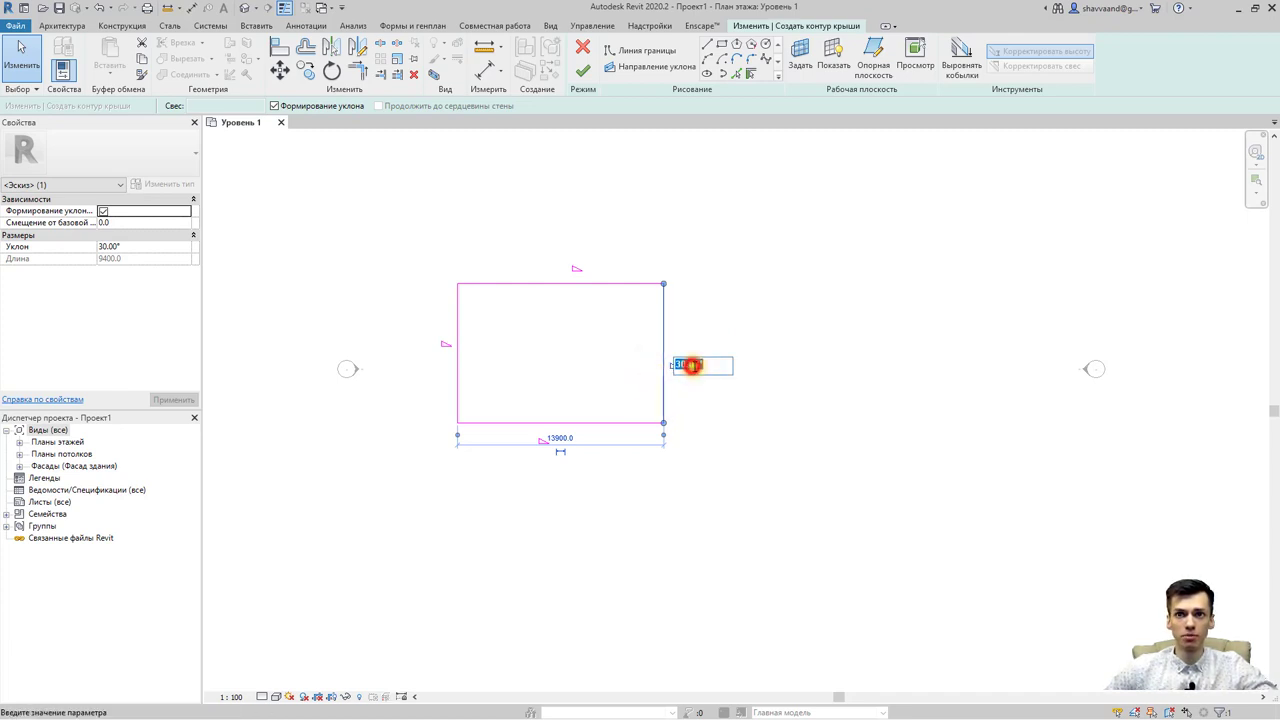
click(706, 370)
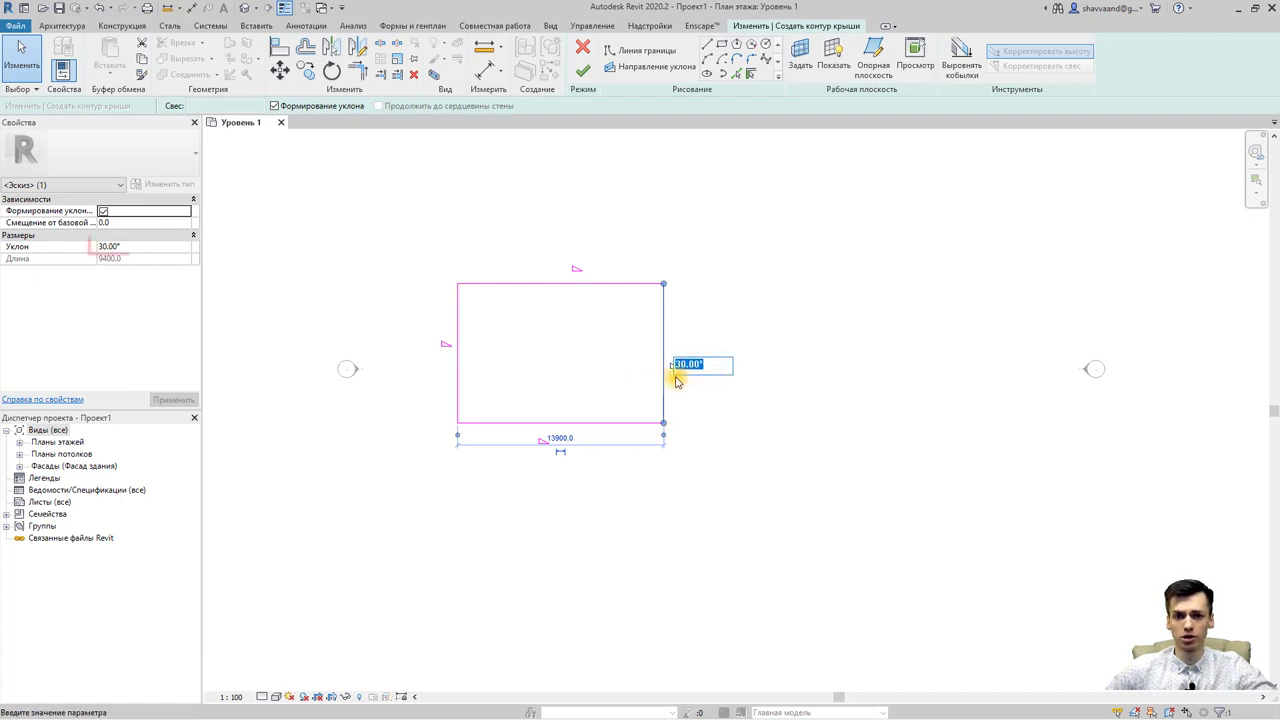
double_click(130, 247)
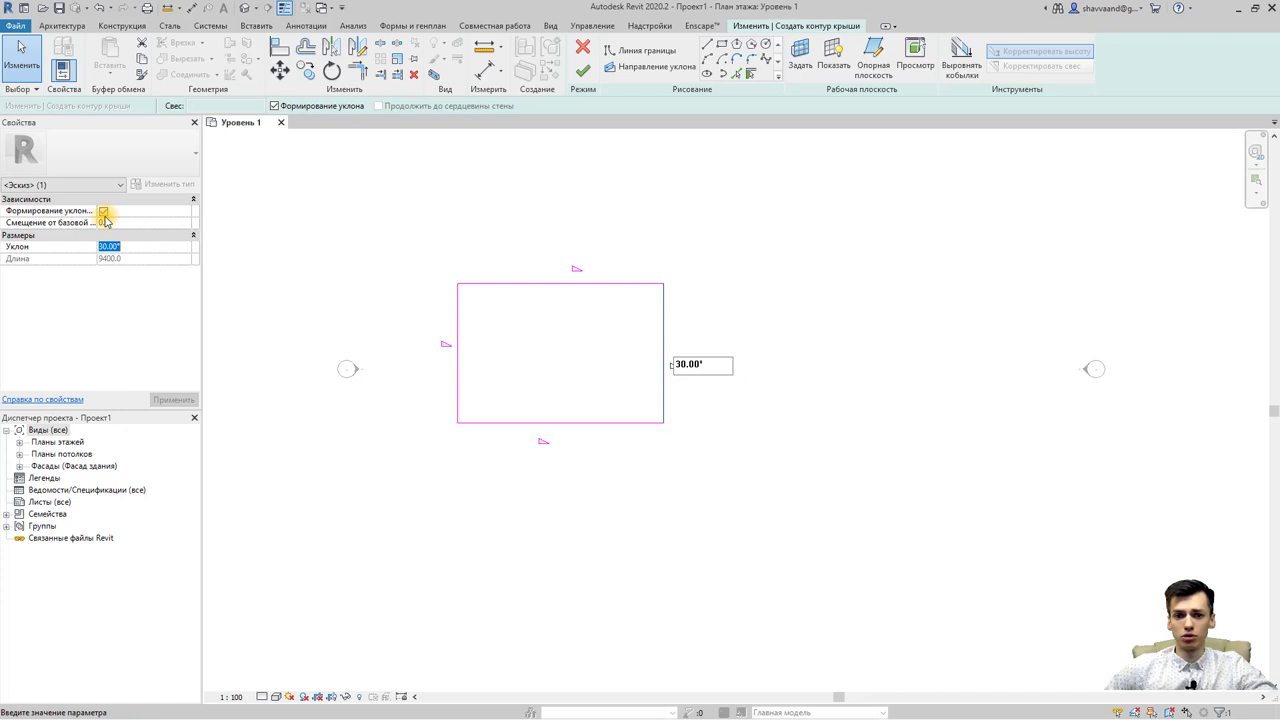
click(104, 213)
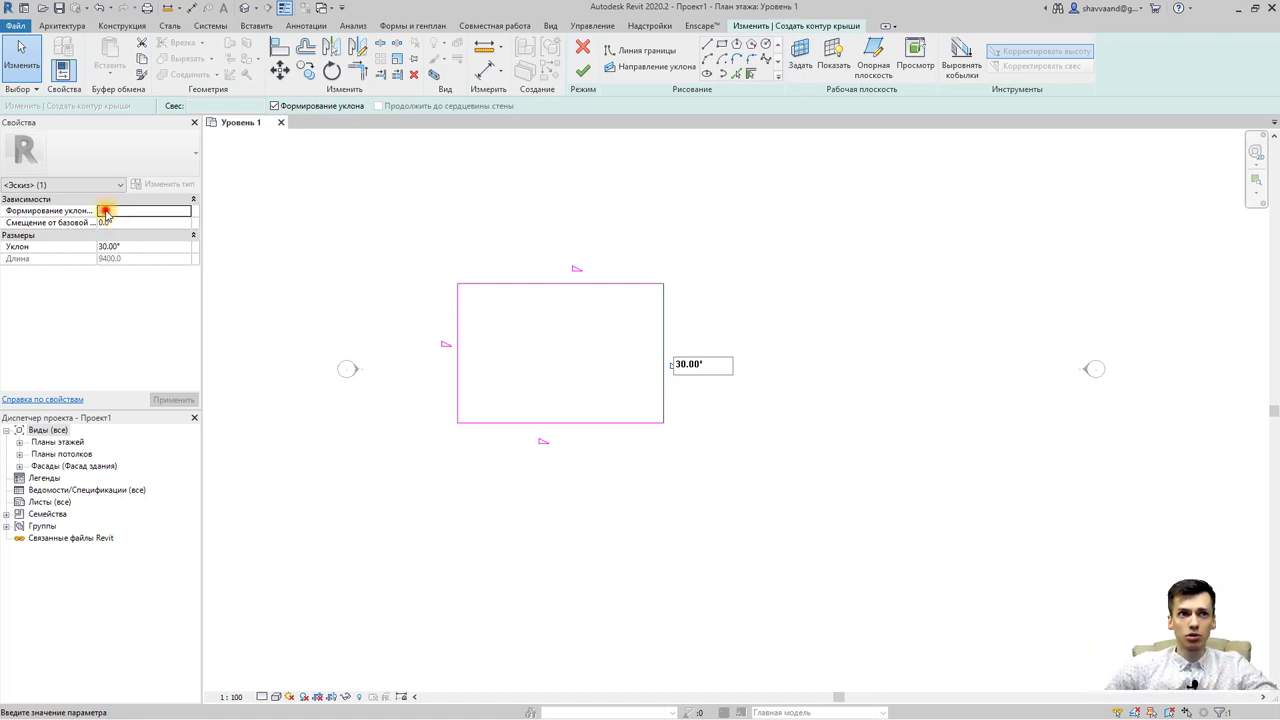
click(105, 212)
- Clear Defines Slope on the top and bottom edges, then finish the single-slope roof
click(494, 284)
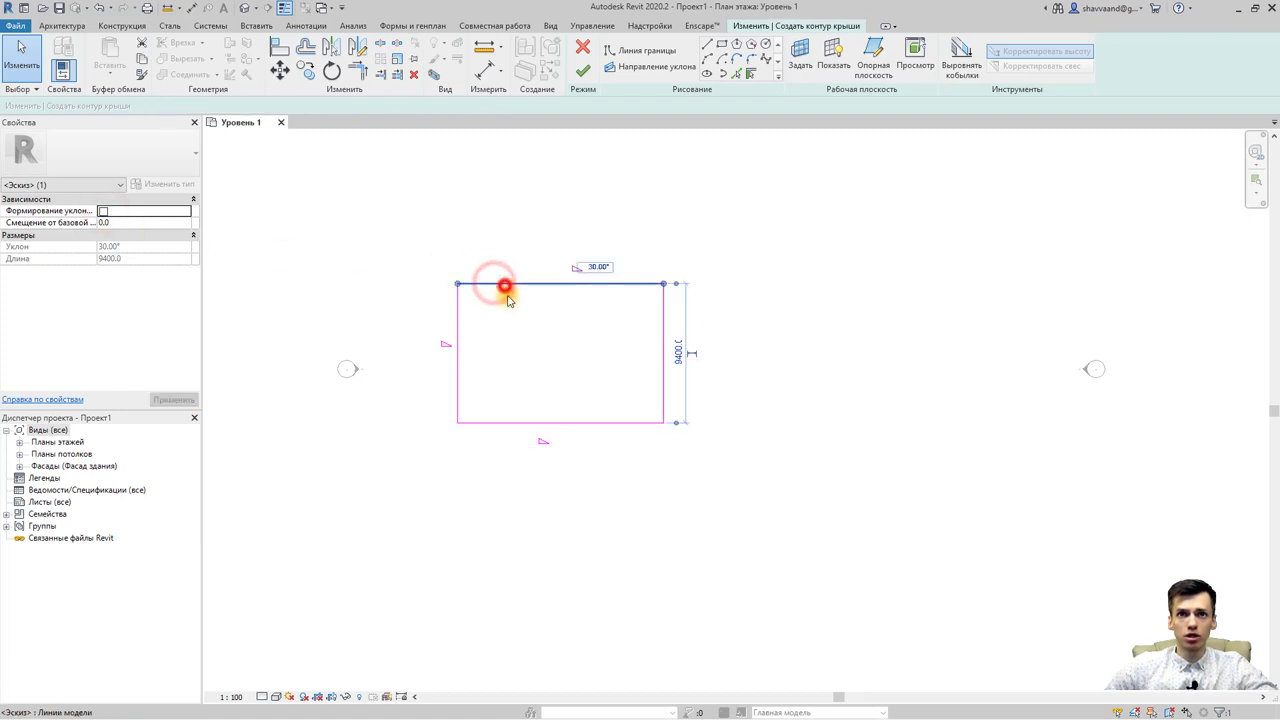
click(103, 211)
click(525, 422)
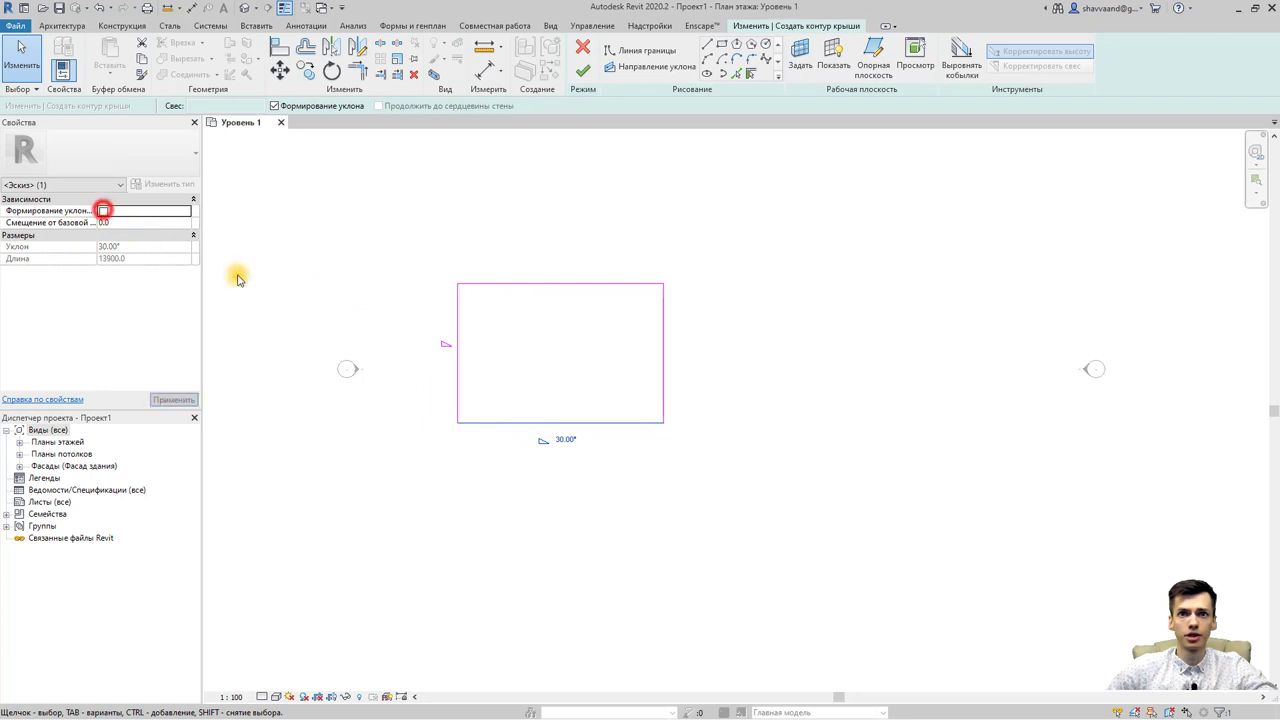
click(457, 350)
click(103, 211)
click(583, 72)
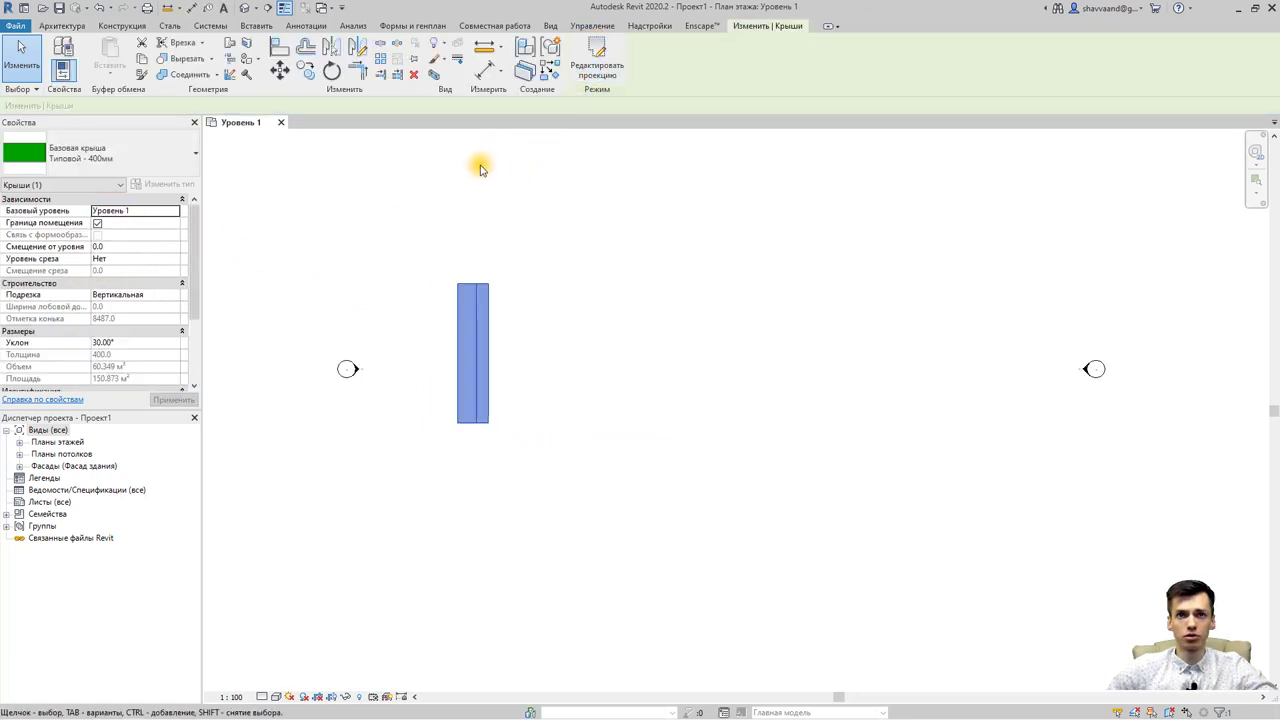
- Show the default 3D view at Fine detail level with Shaded visual style
click(246, 9)
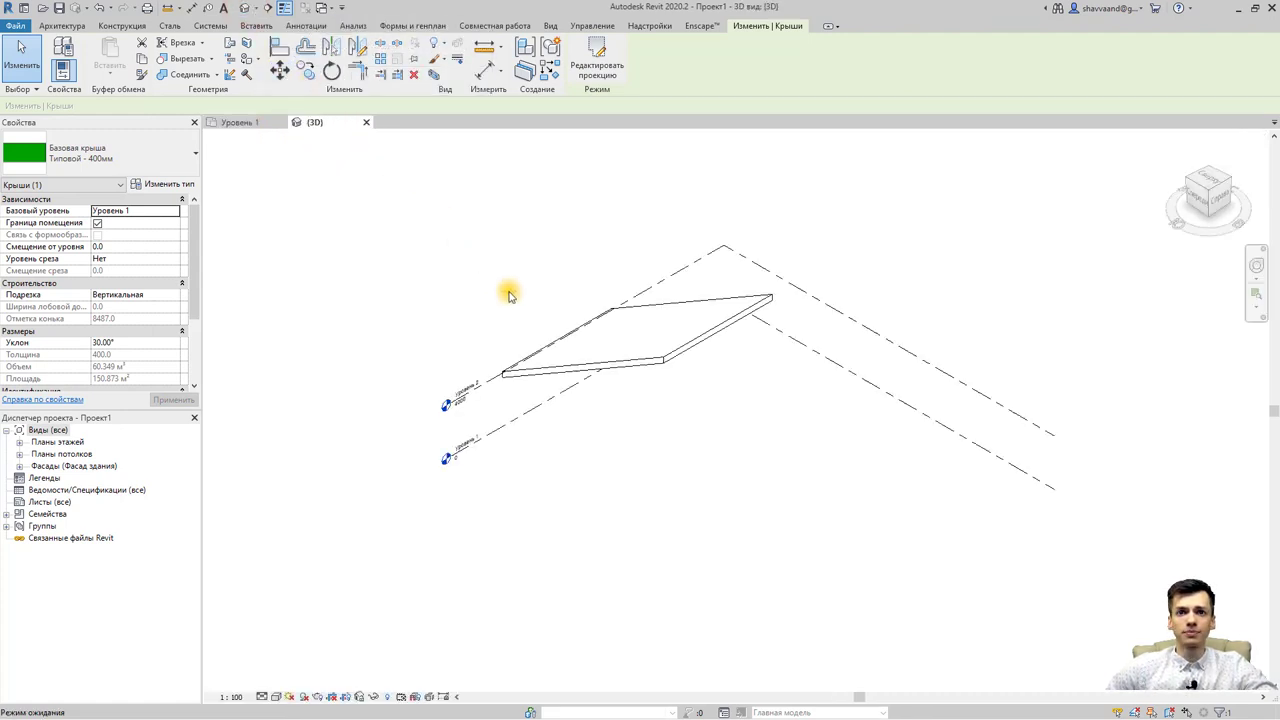
click(262, 696)
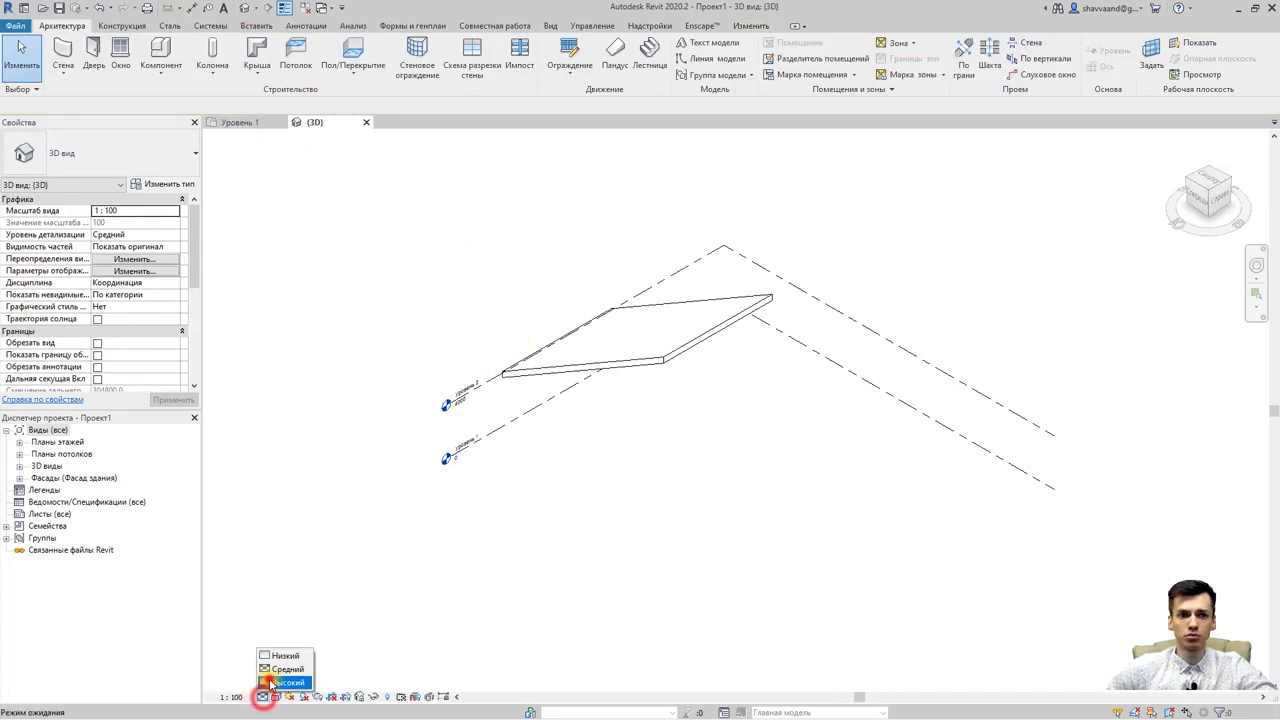
click(278, 683)
click(276, 696)
click(310, 669)
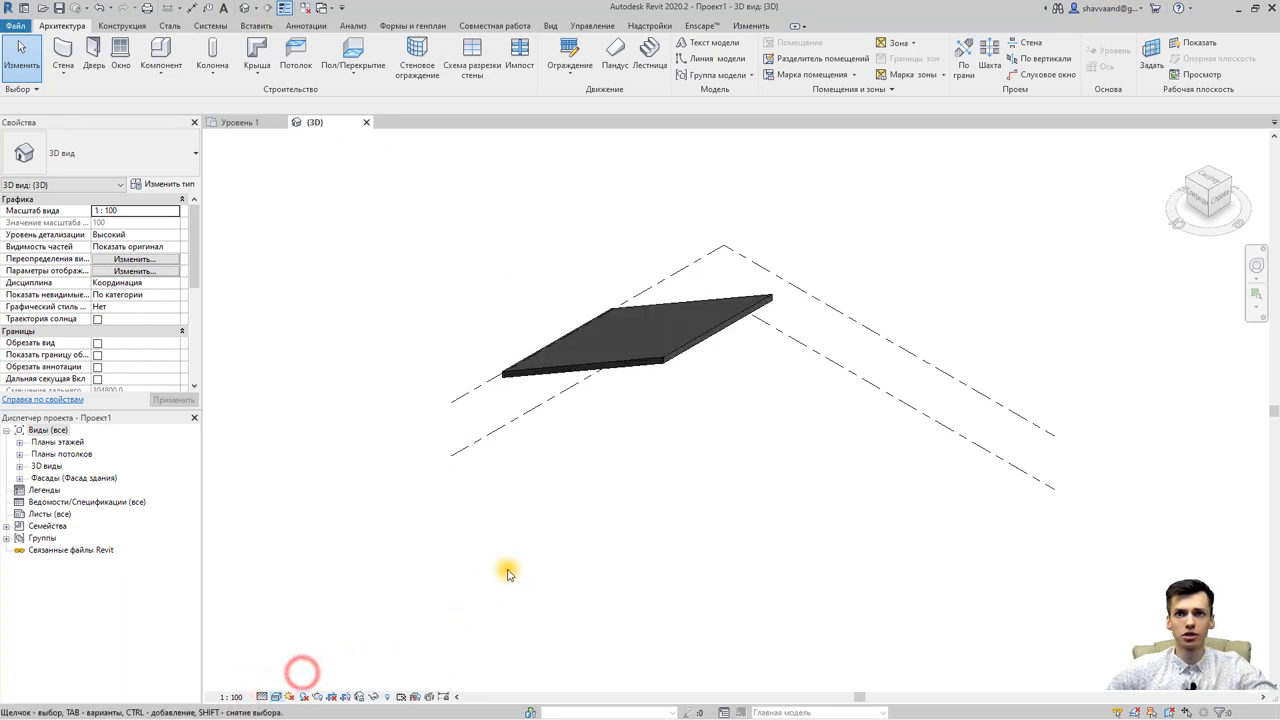
- Drag the roof's shape handle to lower its slope from 30° to about 18°
mouse_move(556, 515)
shift+middle_down()
mouse_move(708, 387)
mouse_move(700, 414)
shift+middle_up()
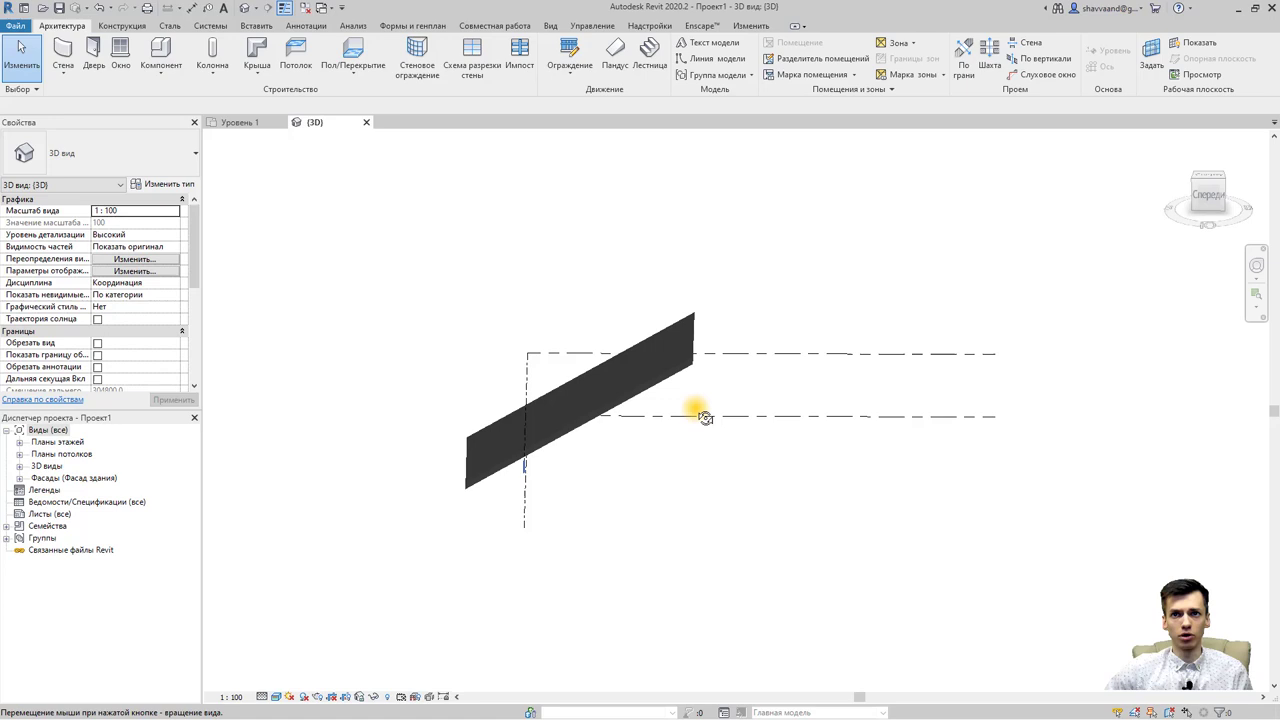
click(690, 356)
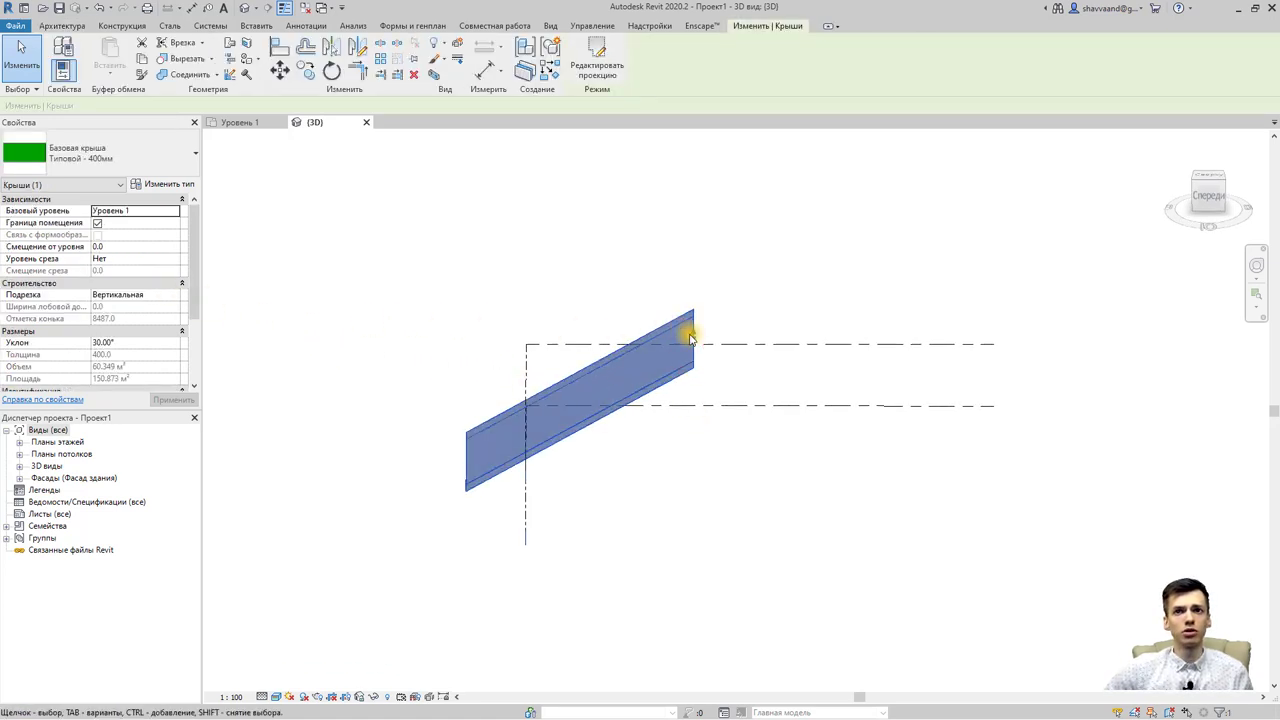
drag(691, 333, 697, 404)
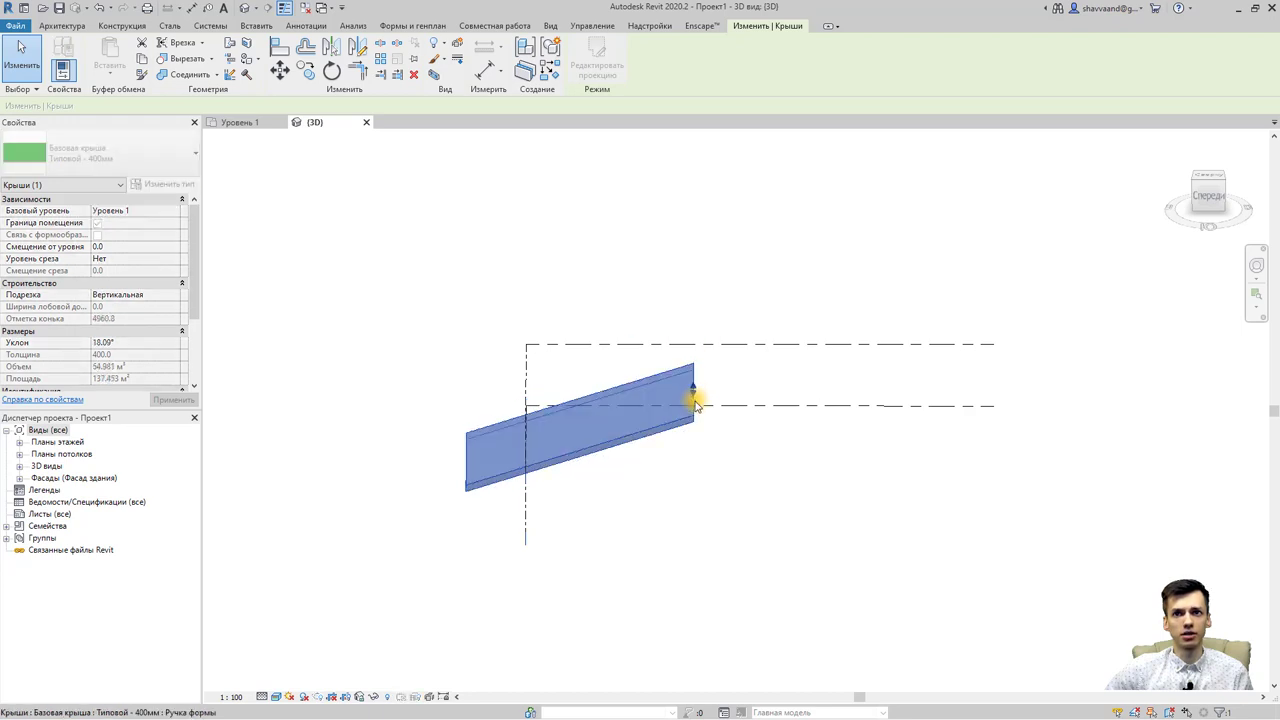
- Set the roof Slope to 15° in Properties, lowering the ridge to 4138.6
click(145, 343)
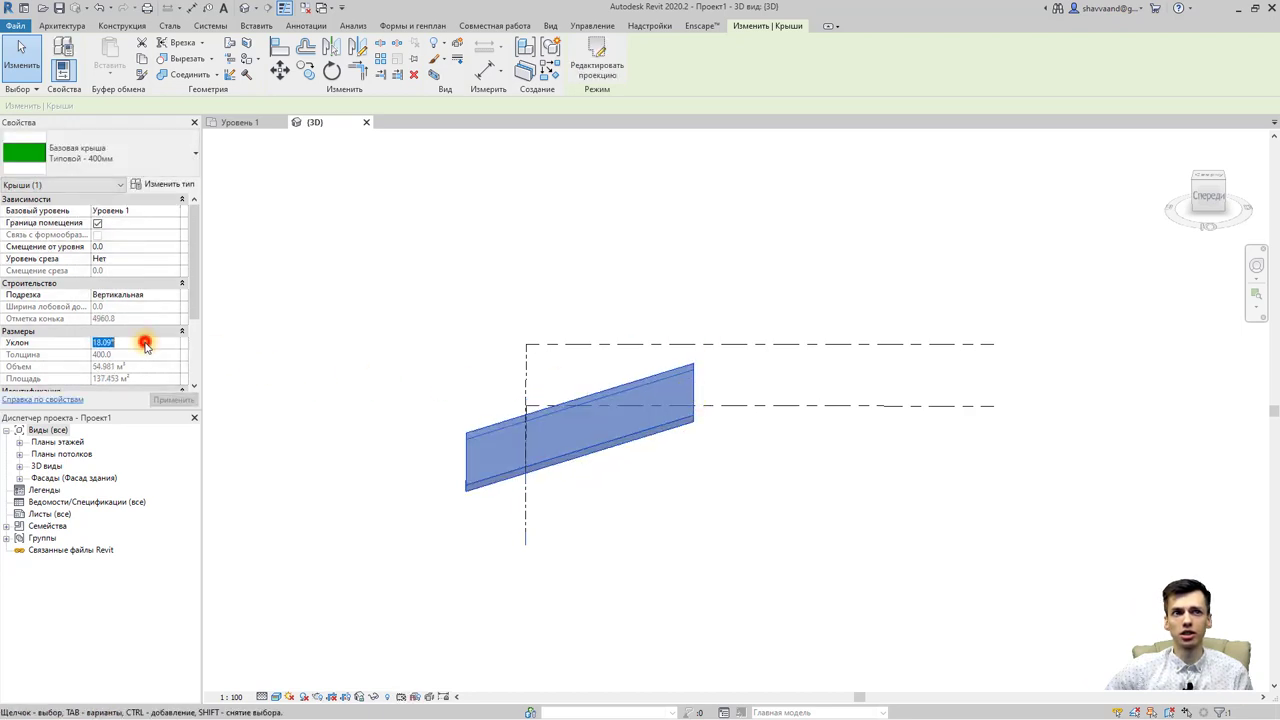
text(1)
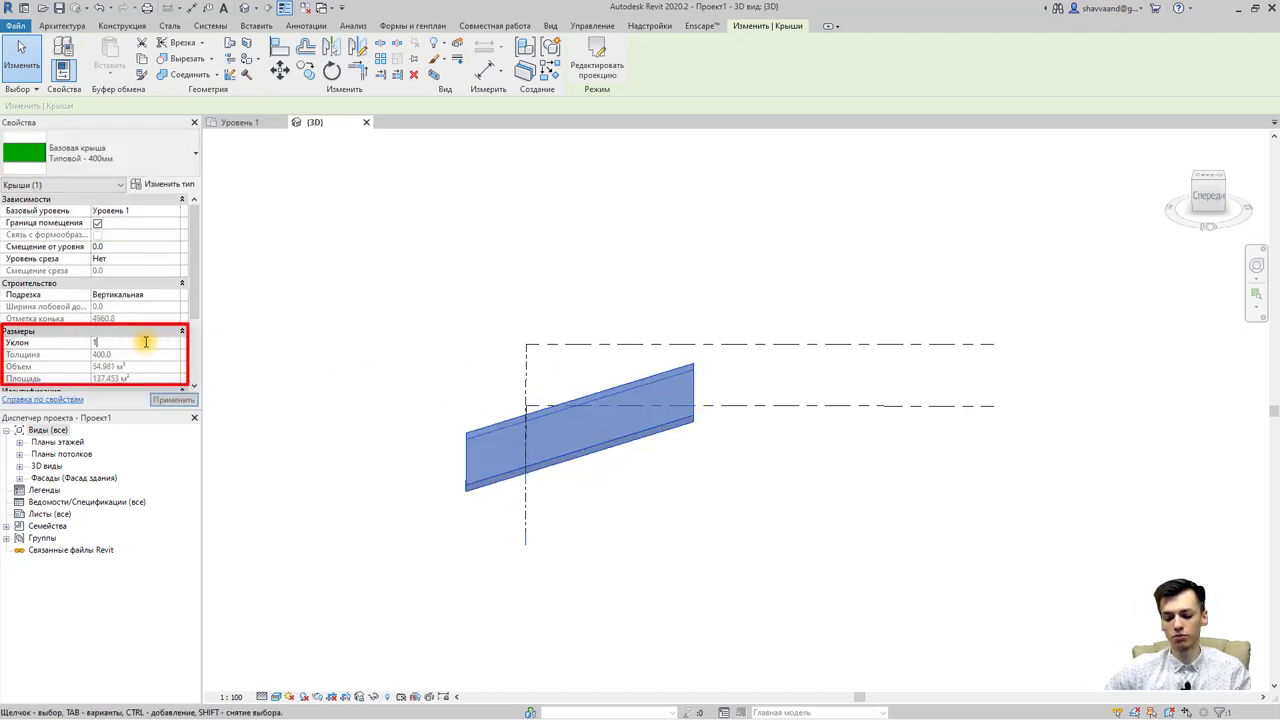
text(5)
click(173, 398)
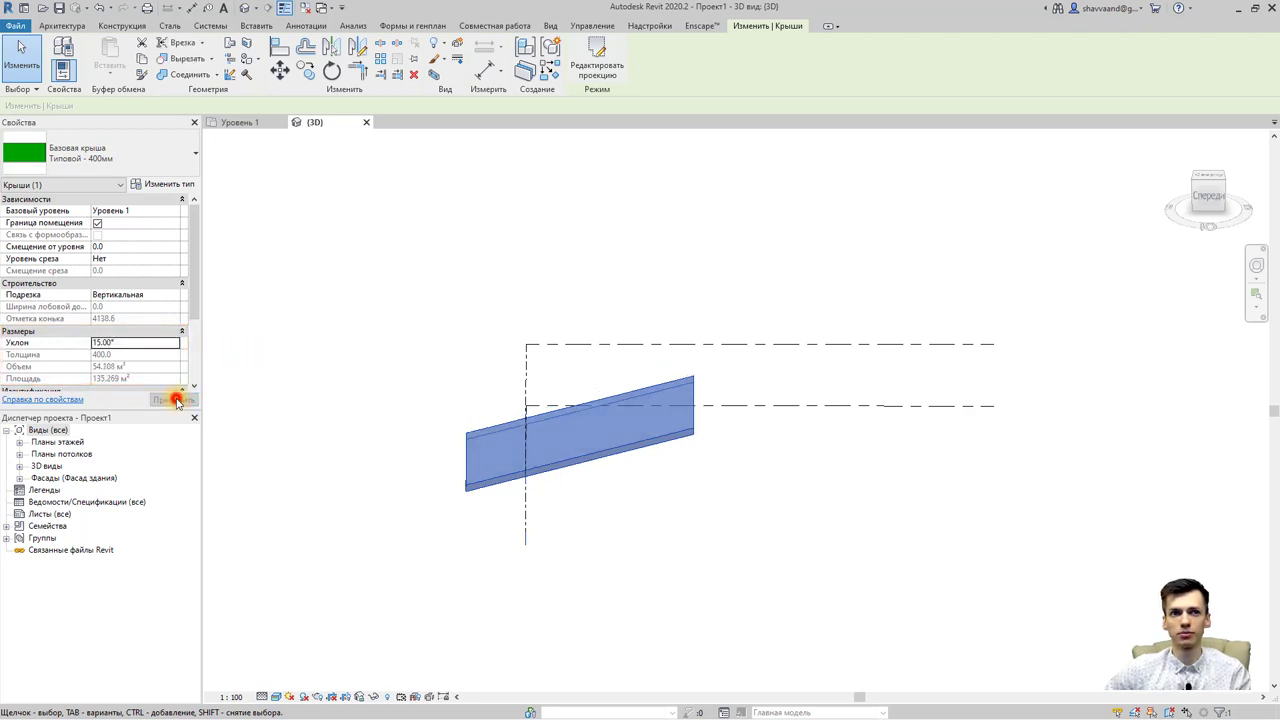
scroll(514, 495, up, 1)
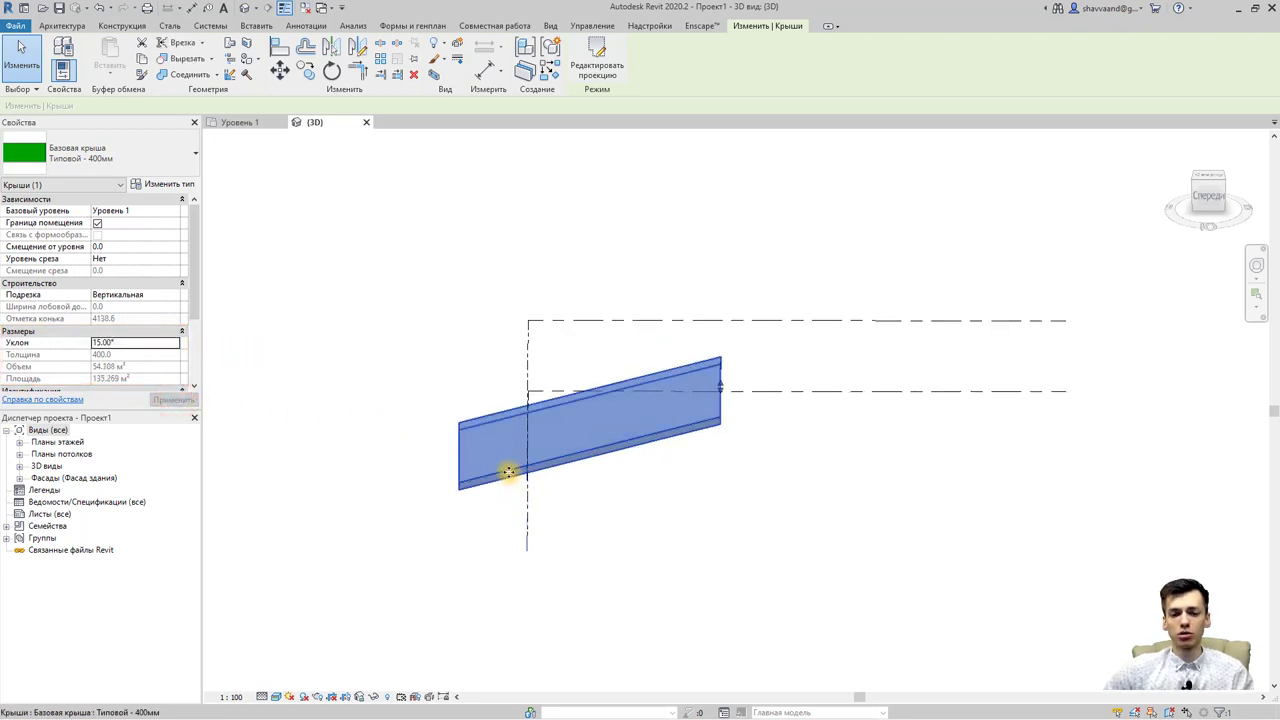
- Edit the footprint, give the left edge a 12° slope, and finish the sketch
double_click(573, 454)
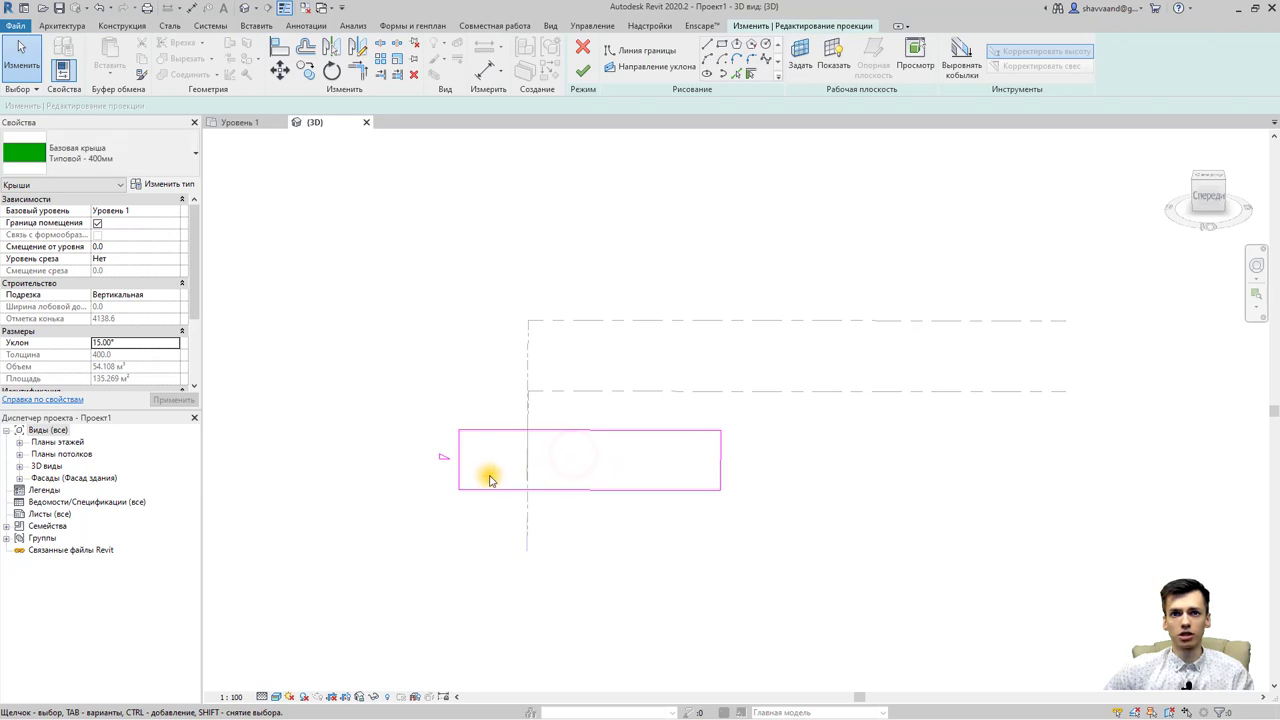
shift+middle_drag(535, 452, 531, 523)
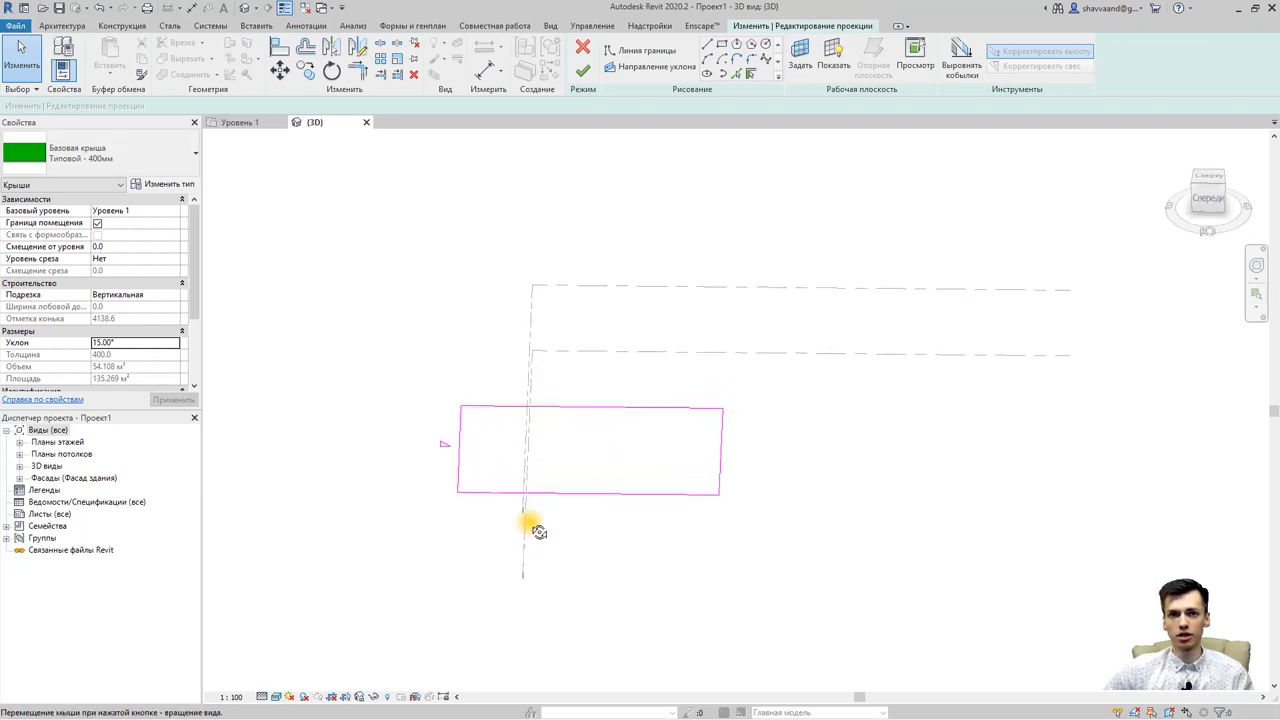
click(457, 466)
click(138, 249)
text(12)
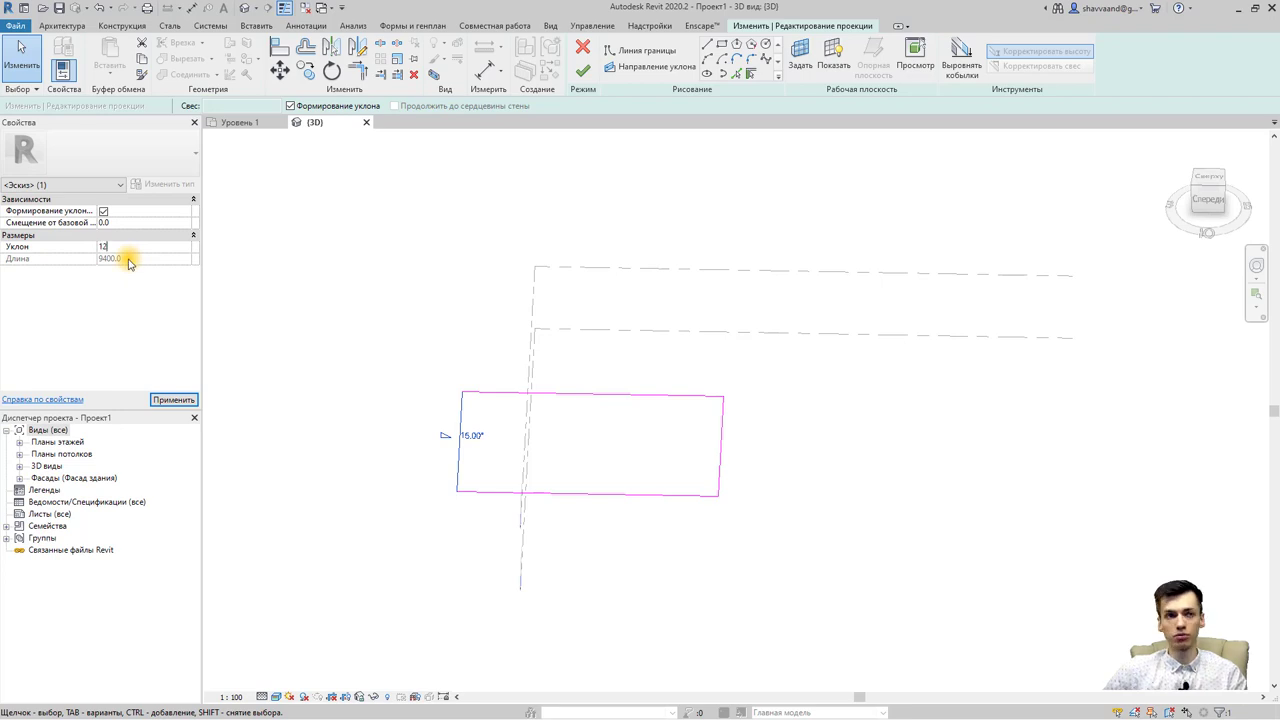
key(Return)
click(188, 401)
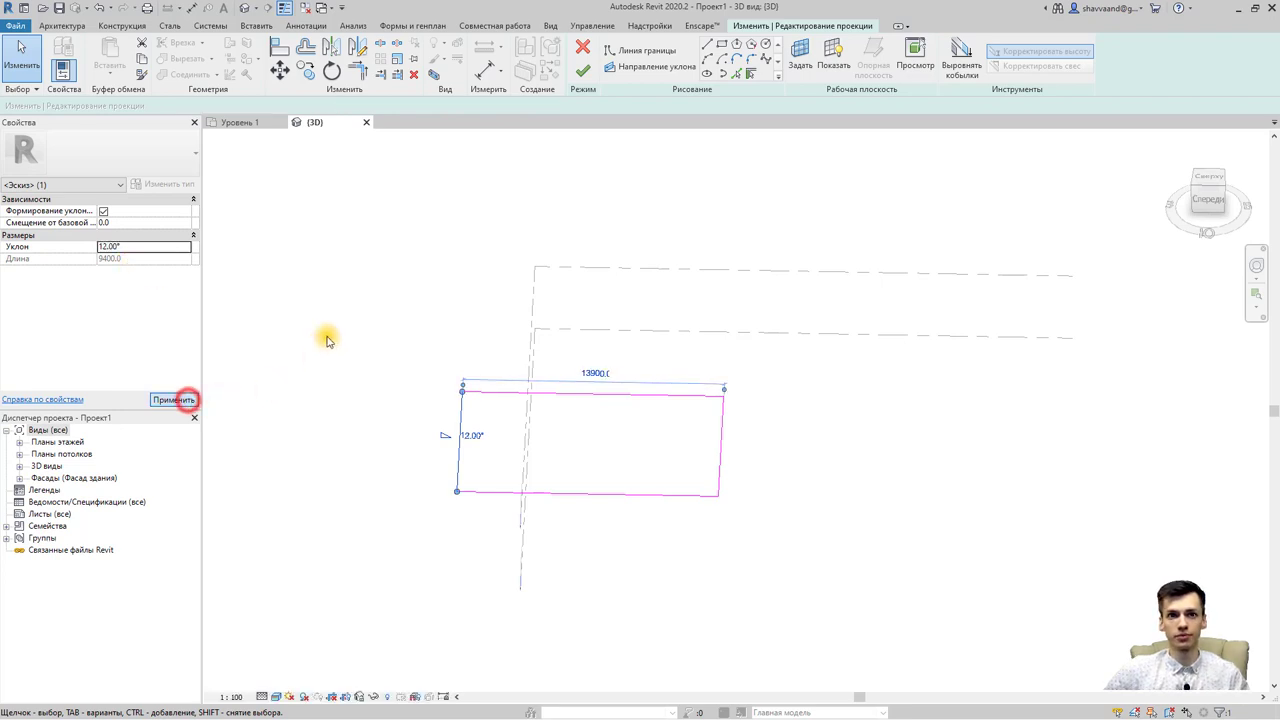
click(583, 71)
- Orbit around the 12° roof and select the roof slab
mouse_move(590, 323)
shift+middle_down()
mouse_move(651, 280)
mouse_move(748, 263)
shift+middle_up()
click(753, 447)
scroll(729, 466, up, 3)
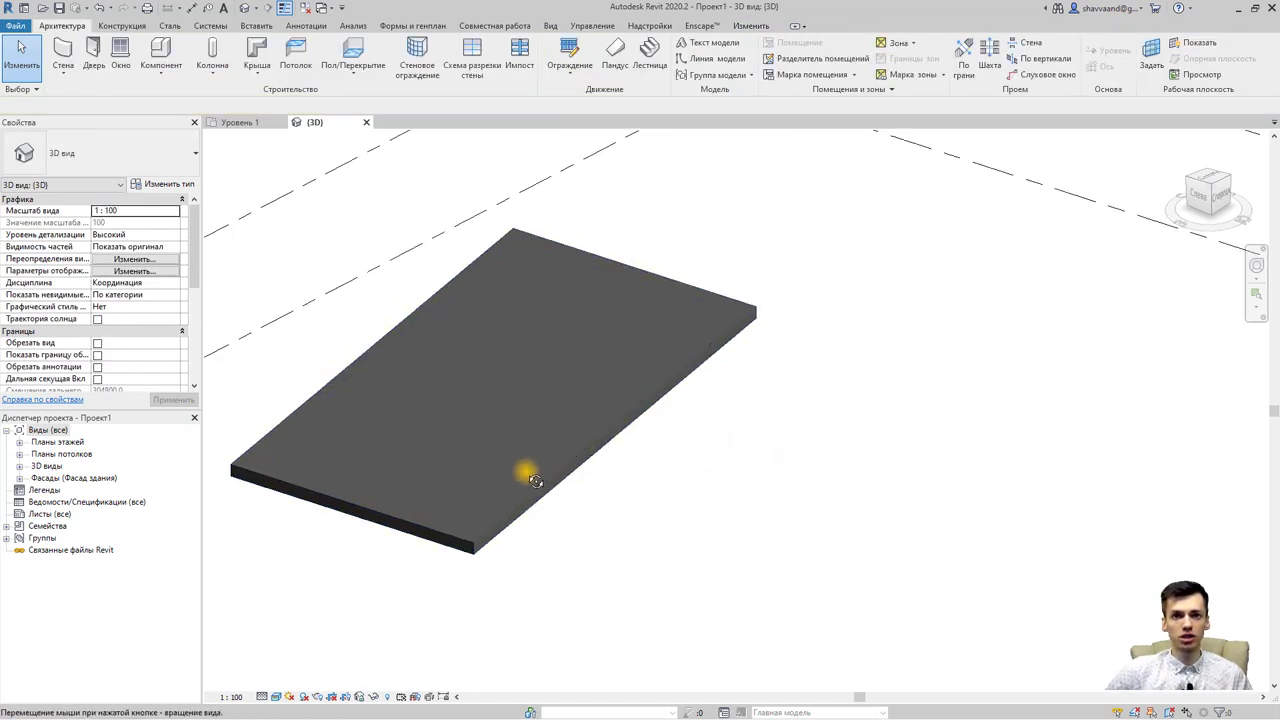
mouse_move(526, 471)
shift+middle_down()
mouse_move(797, 457)
mouse_move(609, 509)
shift+middle_up()
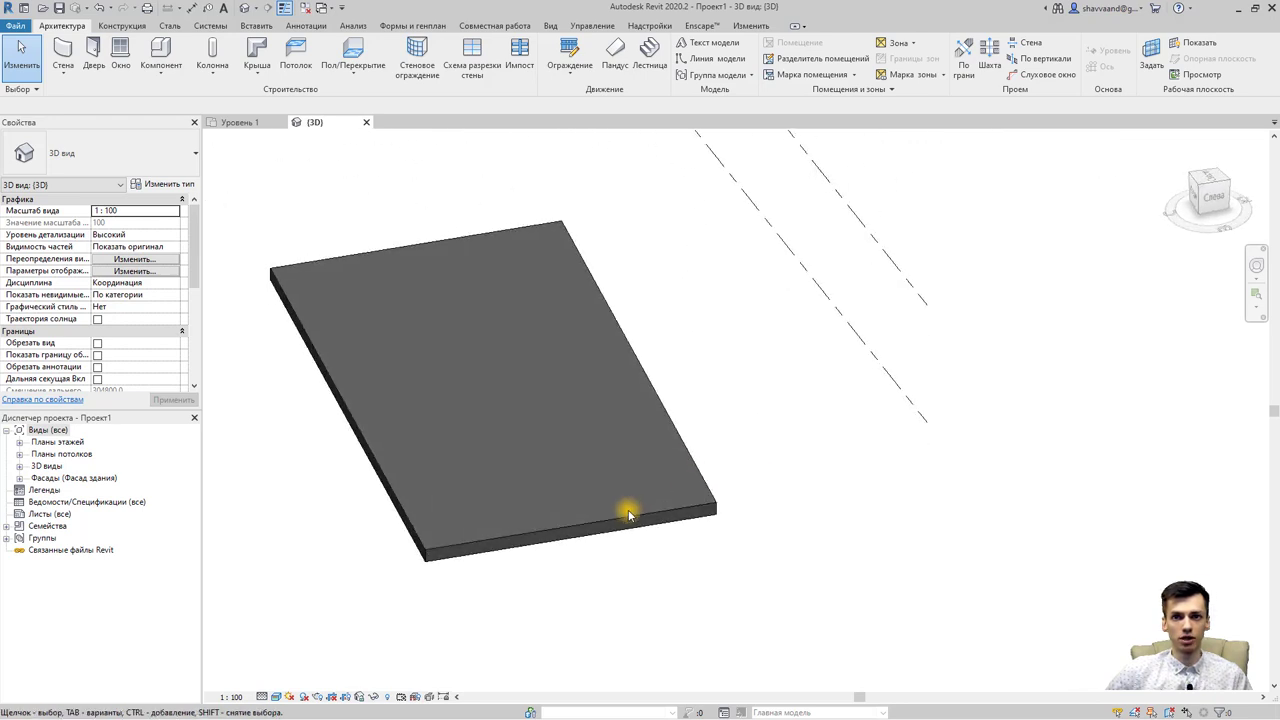
click(627, 516)
- Assign Кровля, черепица to the roof type's structure layer through Edit Type
click(187, 184)
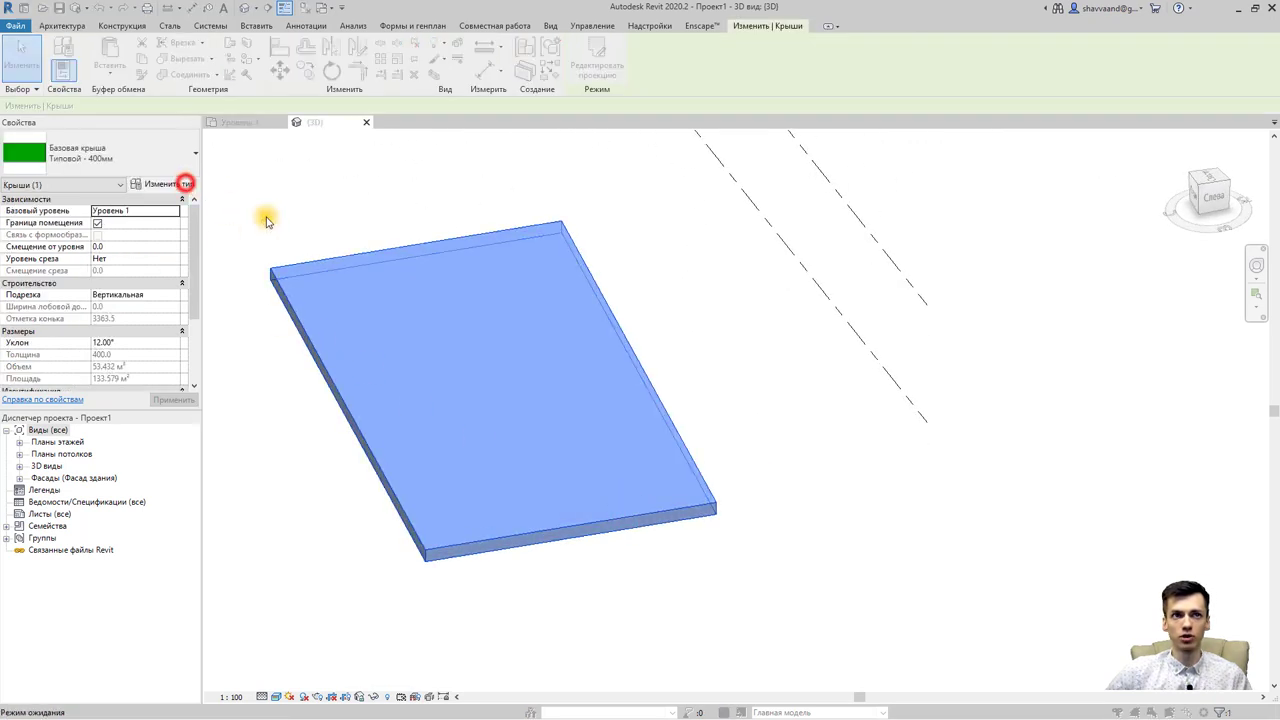
click(1013, 300)
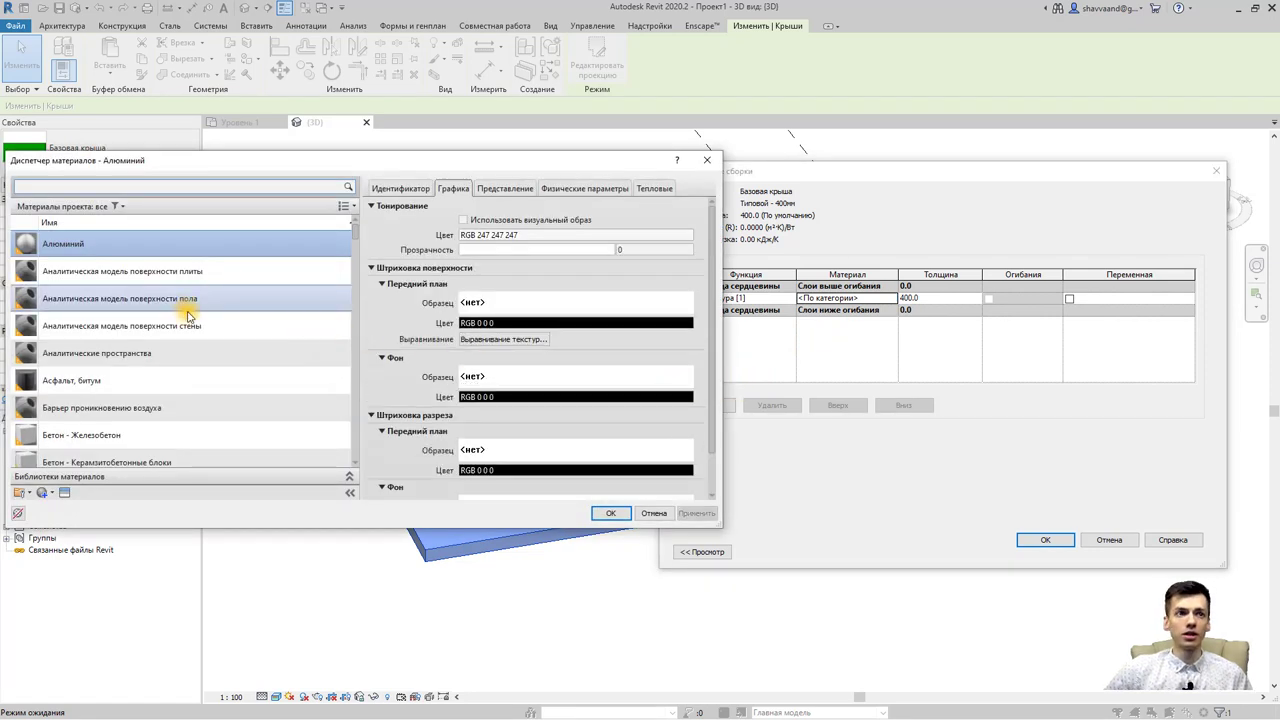
scroll(190, 318, down, 5)
scroll(90, 243, down, 5)
text(чер)
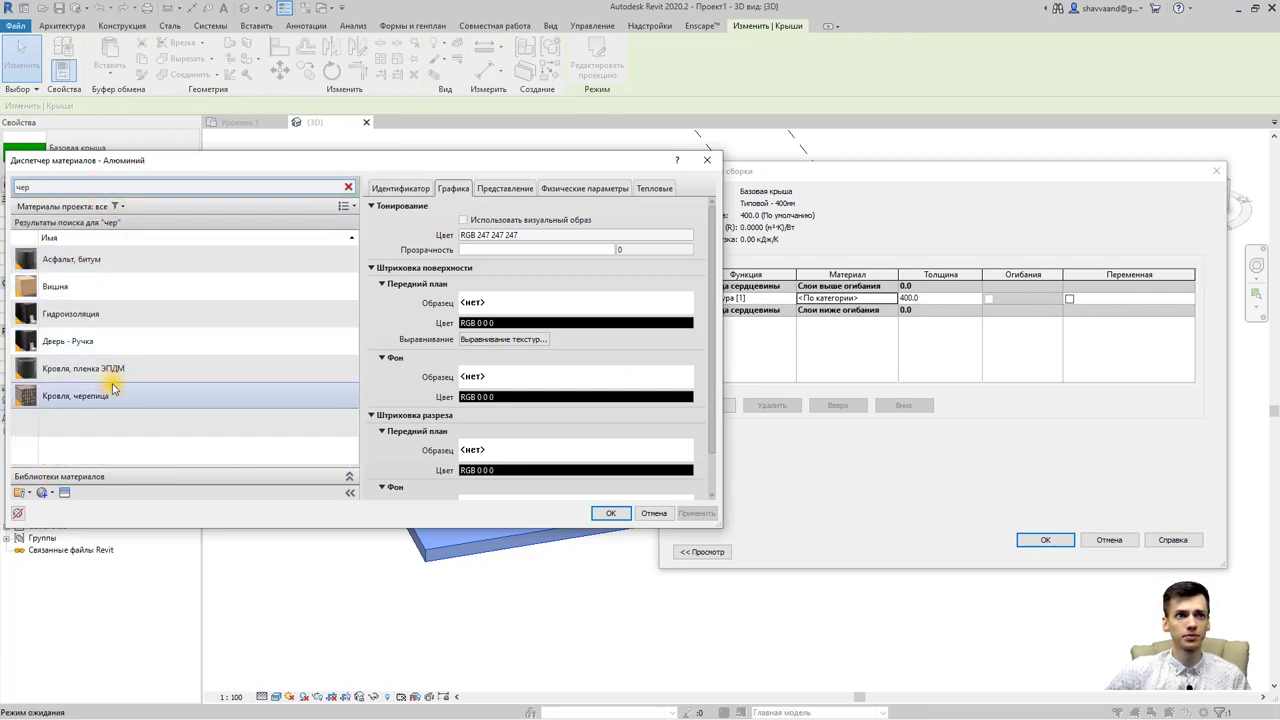
double_click(110, 388)
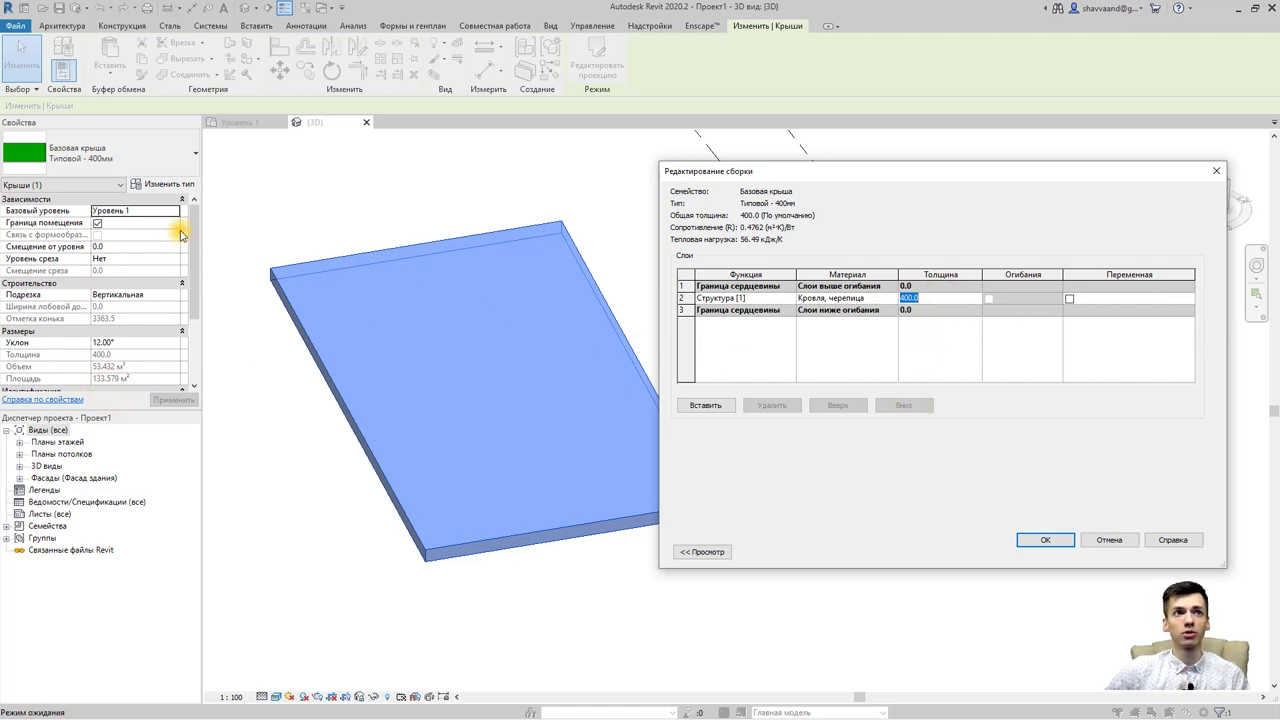
click(1090, 542)
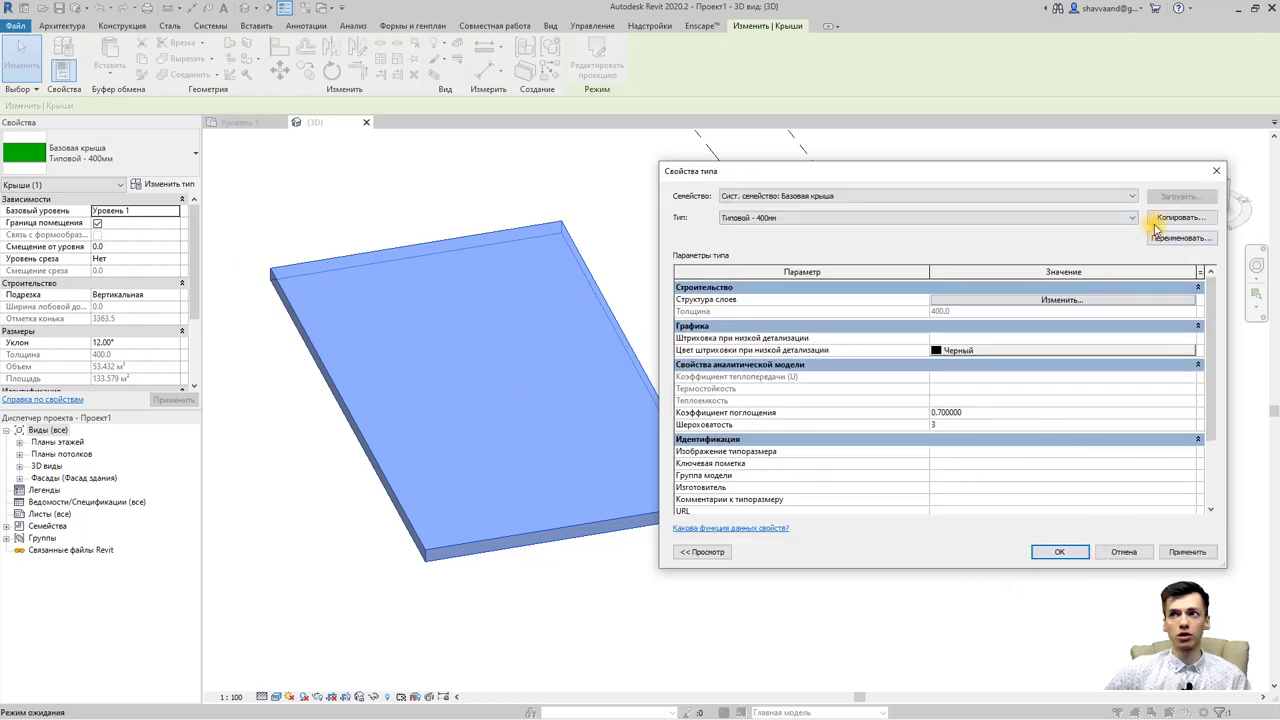
- Duplicate the roof type as тест with one 20 mm Кровля, черепица layer
click(1155, 225)
text(тест)
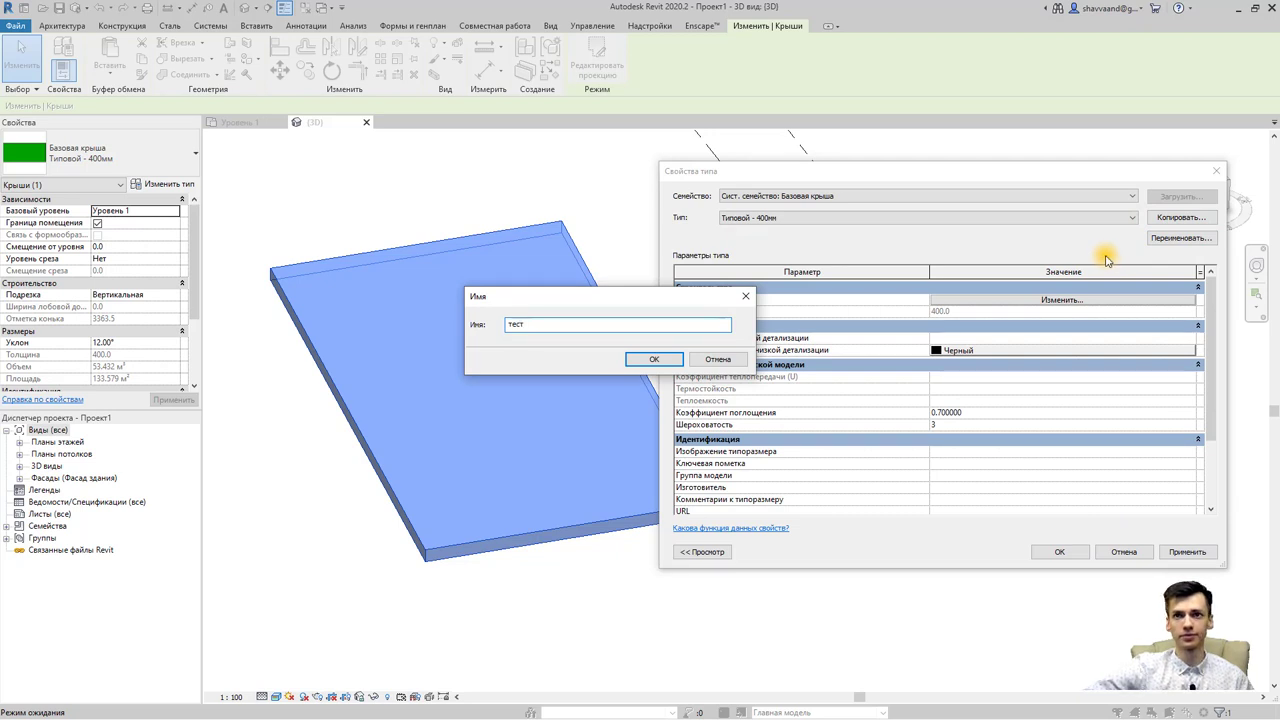
key(Return)
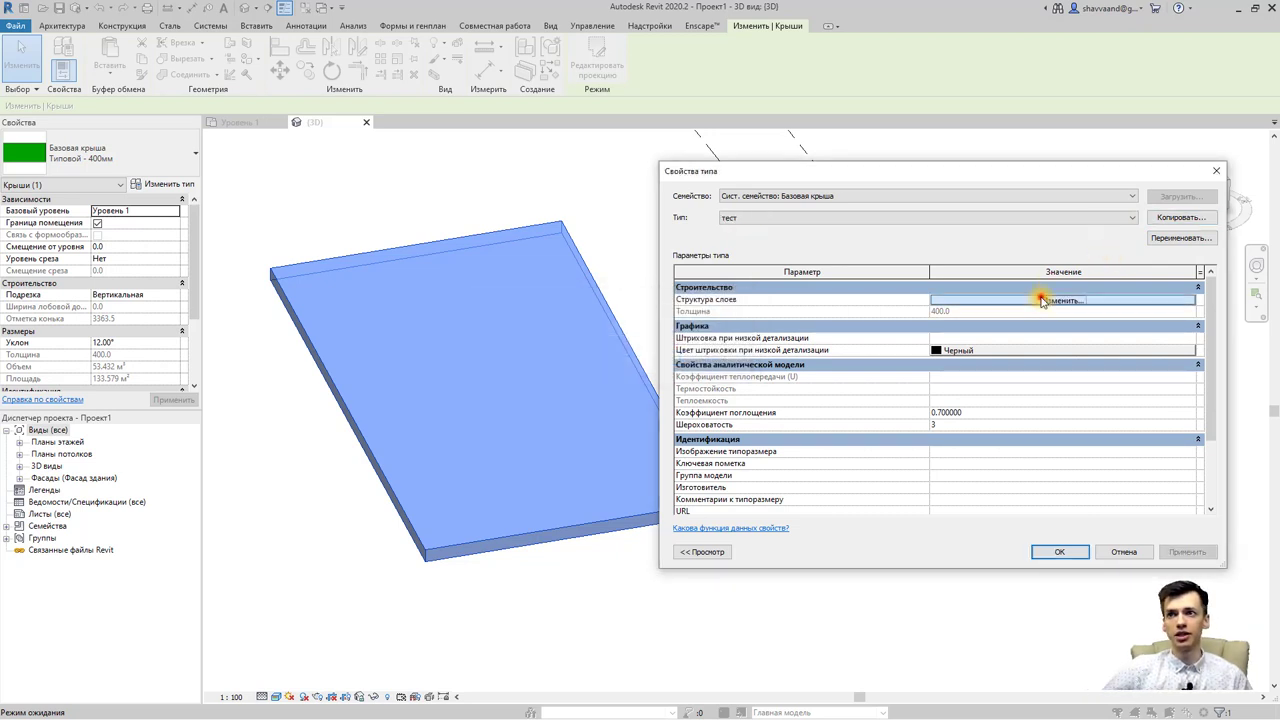
click(1040, 298)
click(890, 299)
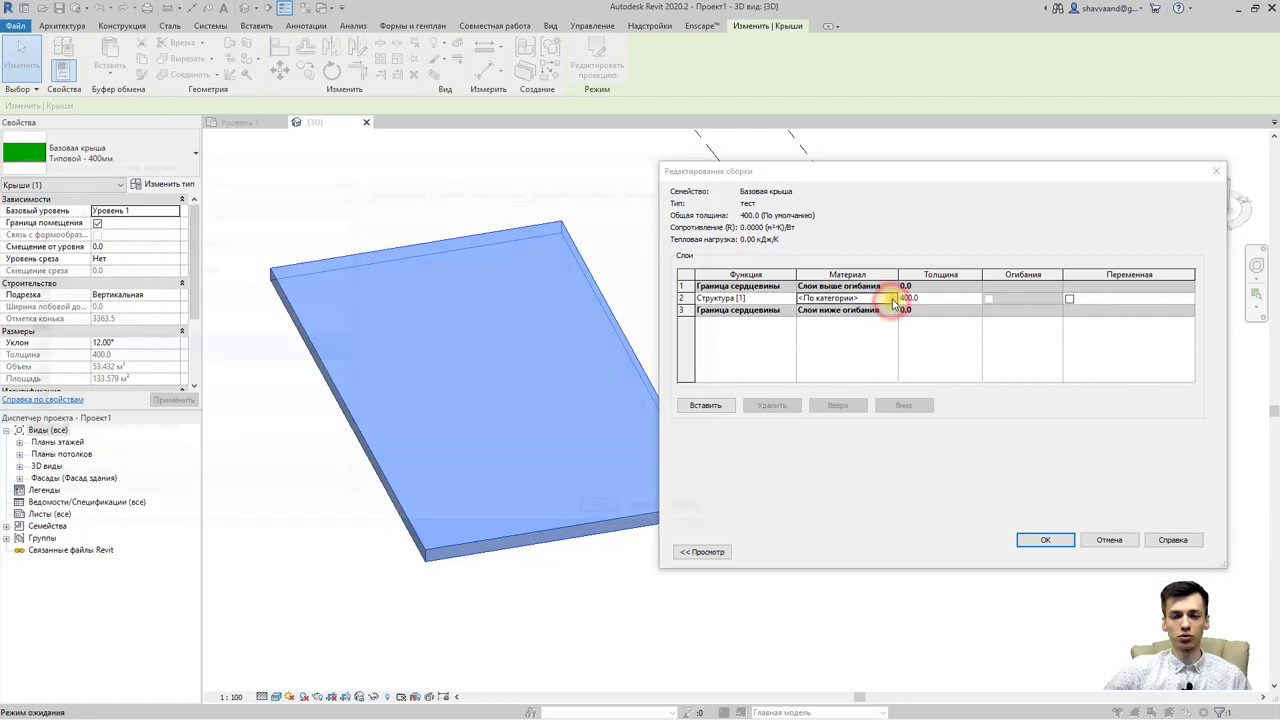
double_click(255, 349)
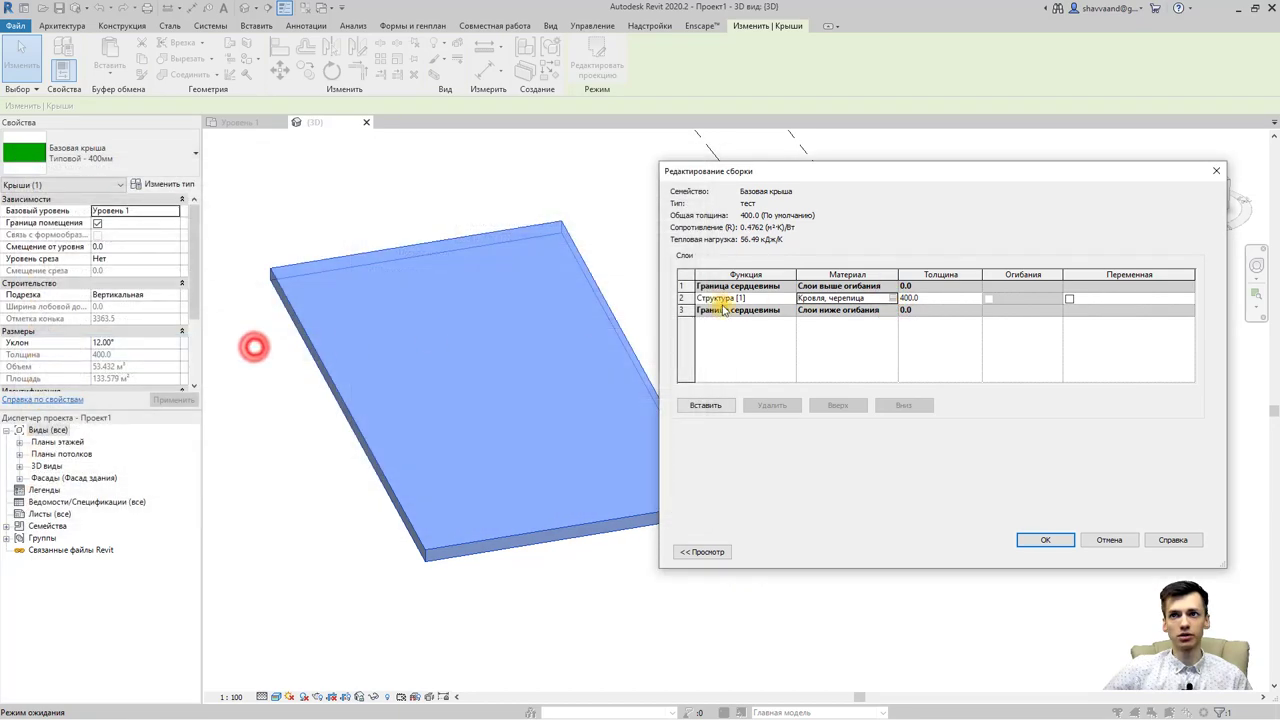
click(928, 296)
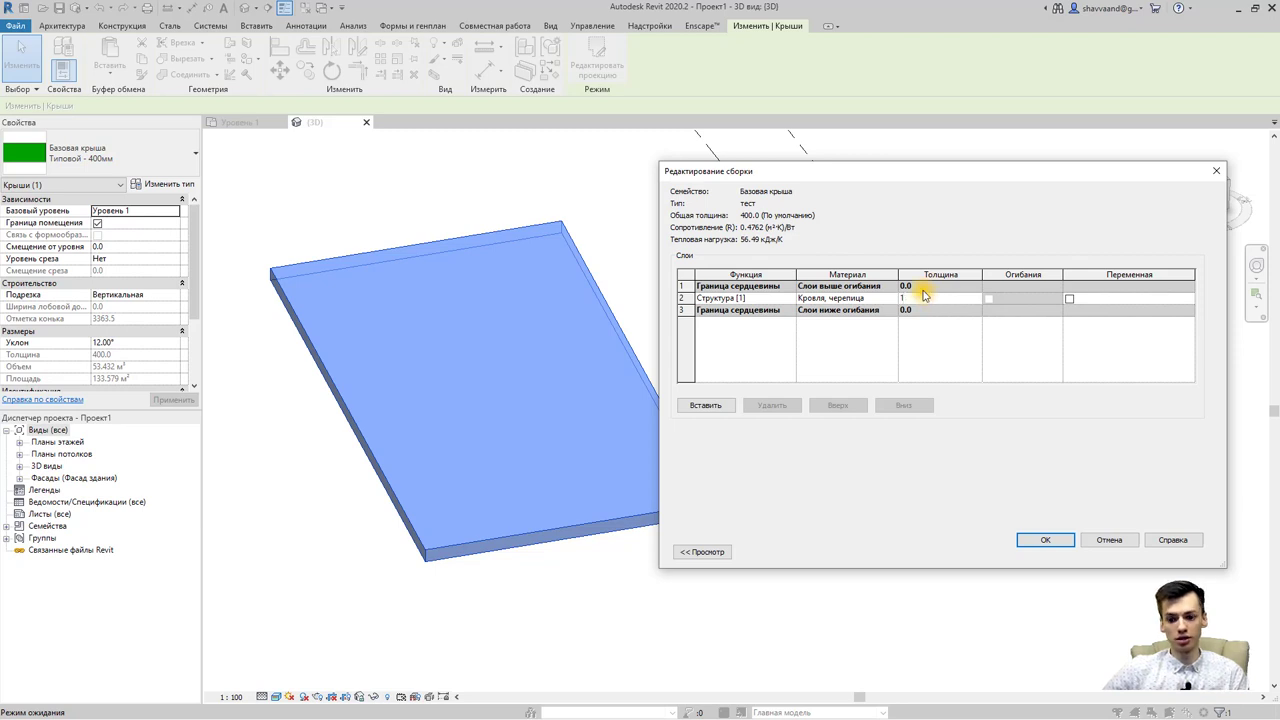
text(20)
key(Tab)
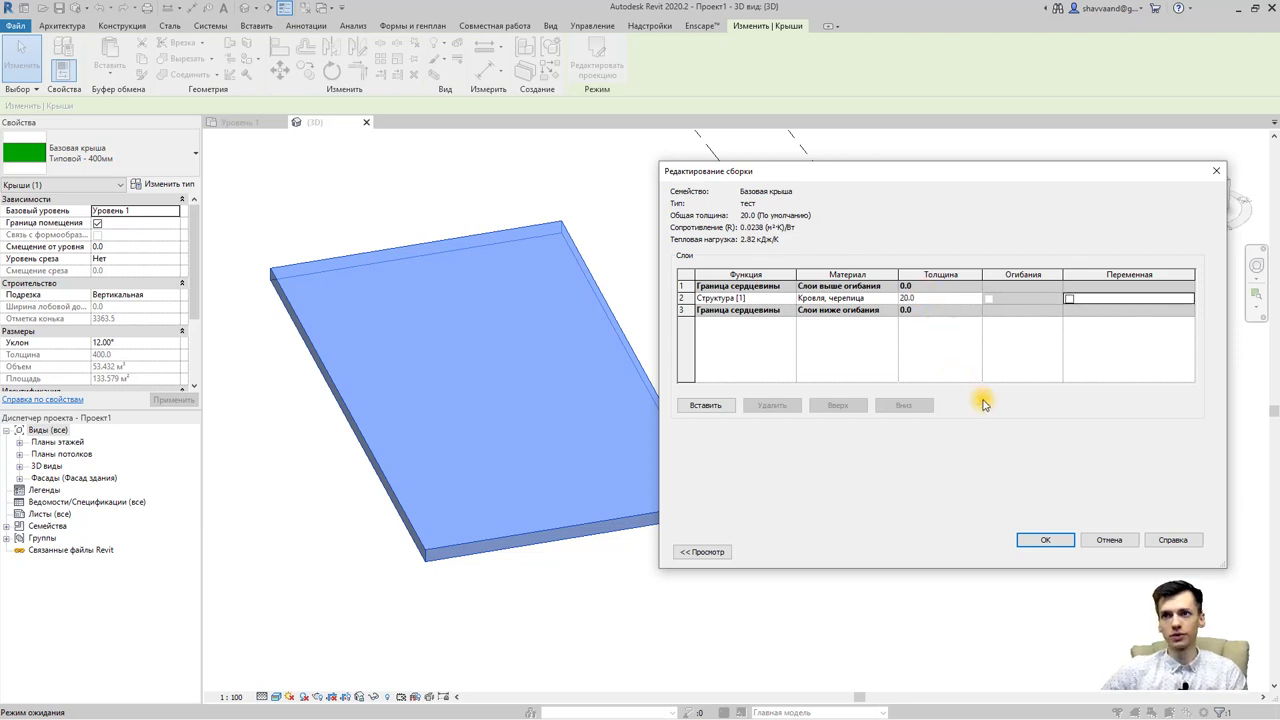
click(1043, 541)
click(1052, 546)
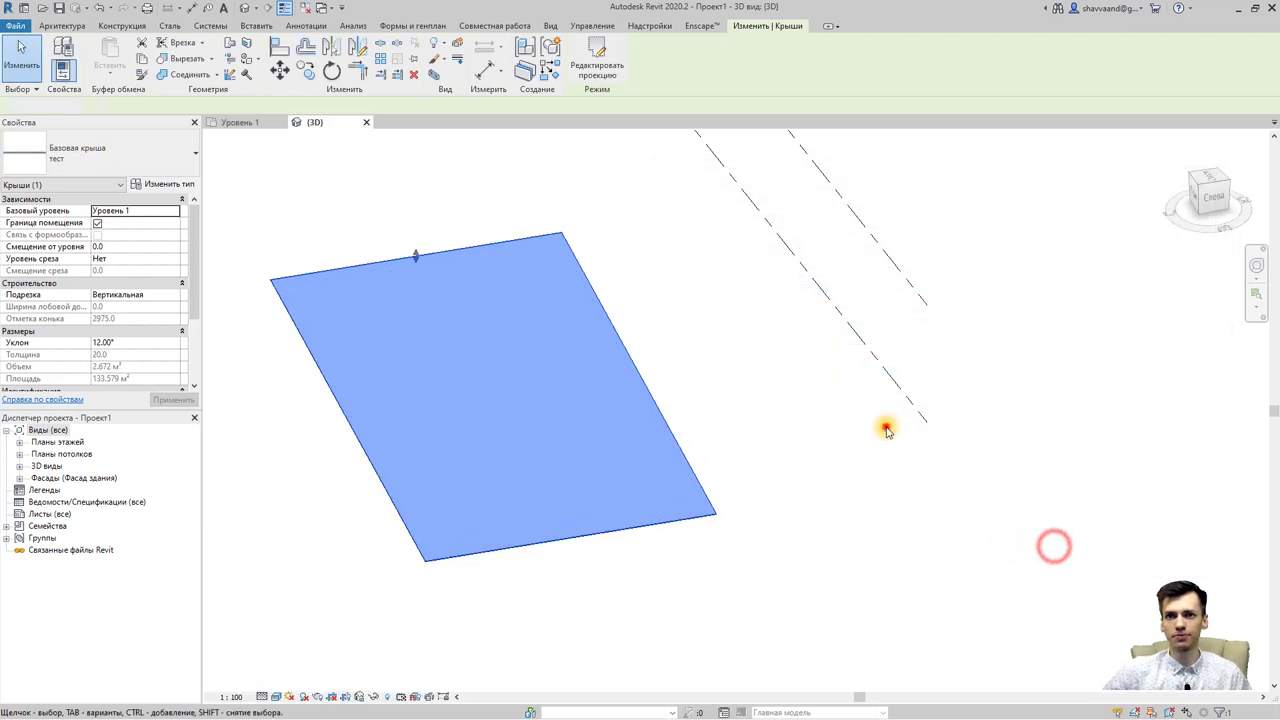
click(886, 427)
- Open the Уровень 1 plan and start a footprint roof placed on Уровень 1
shift+middle_drag(824, 441, 490, 455)
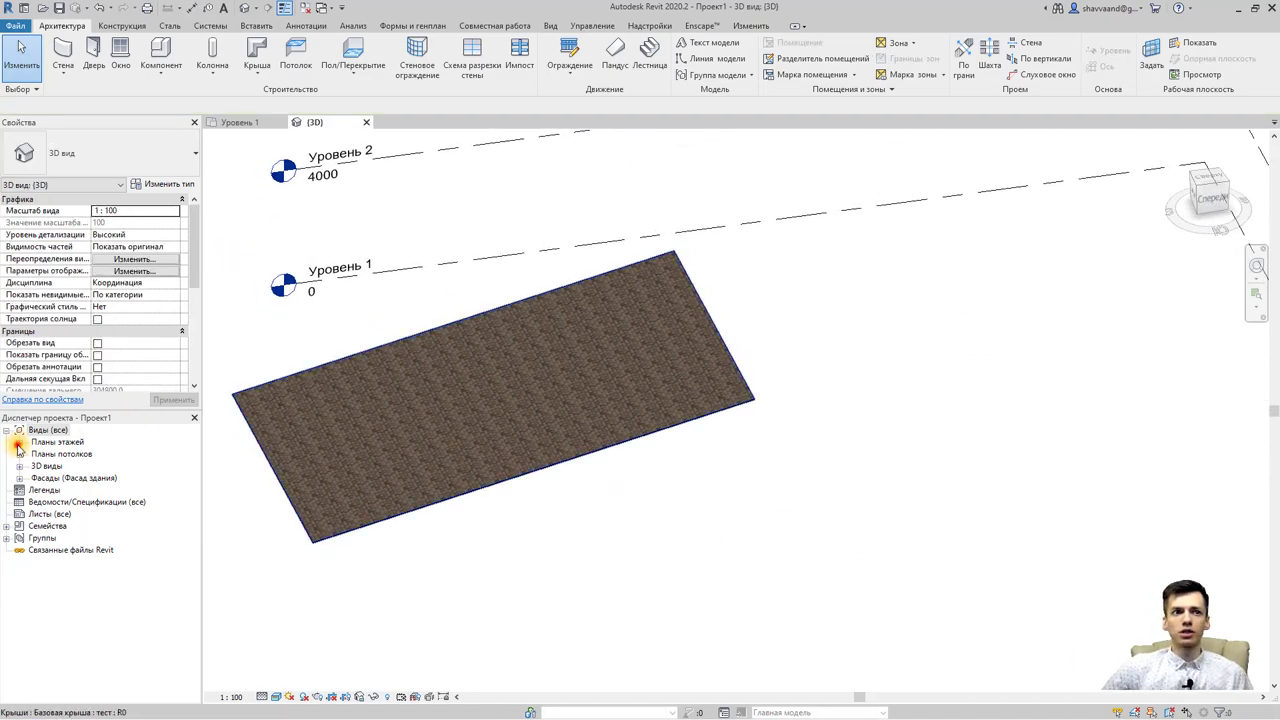
click(18, 442)
double_click(63, 466)
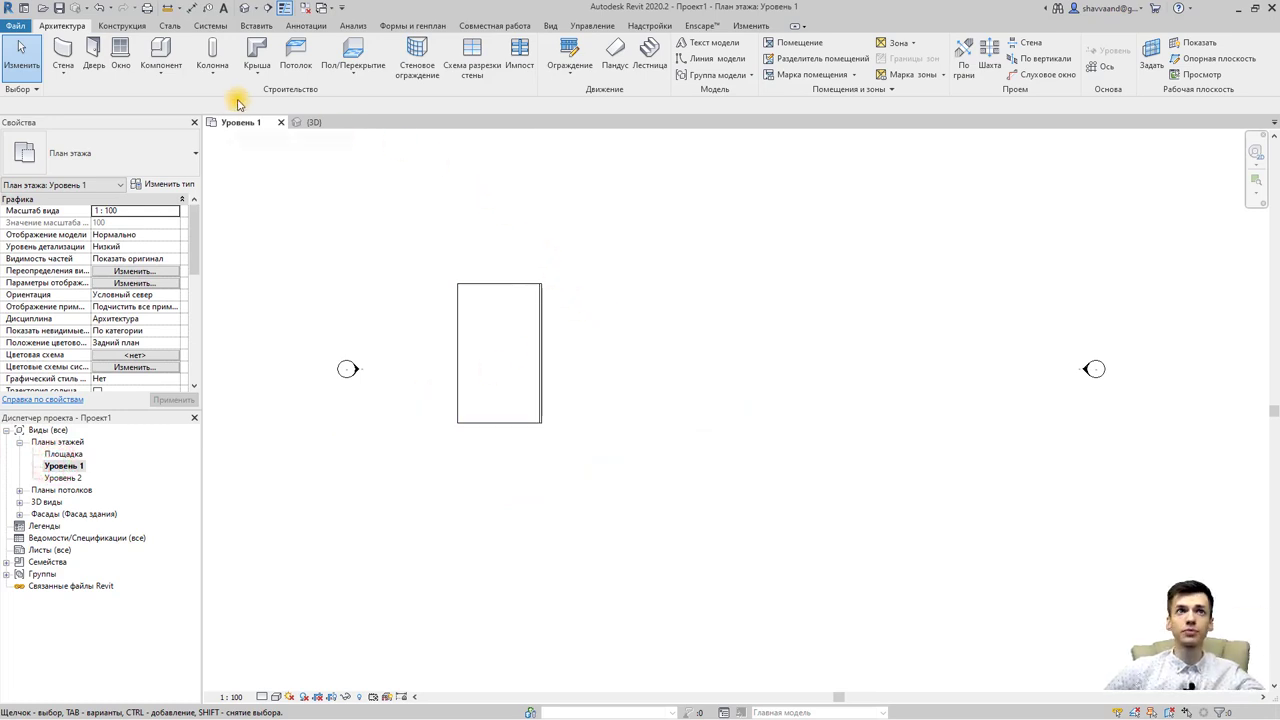
click(255, 70)
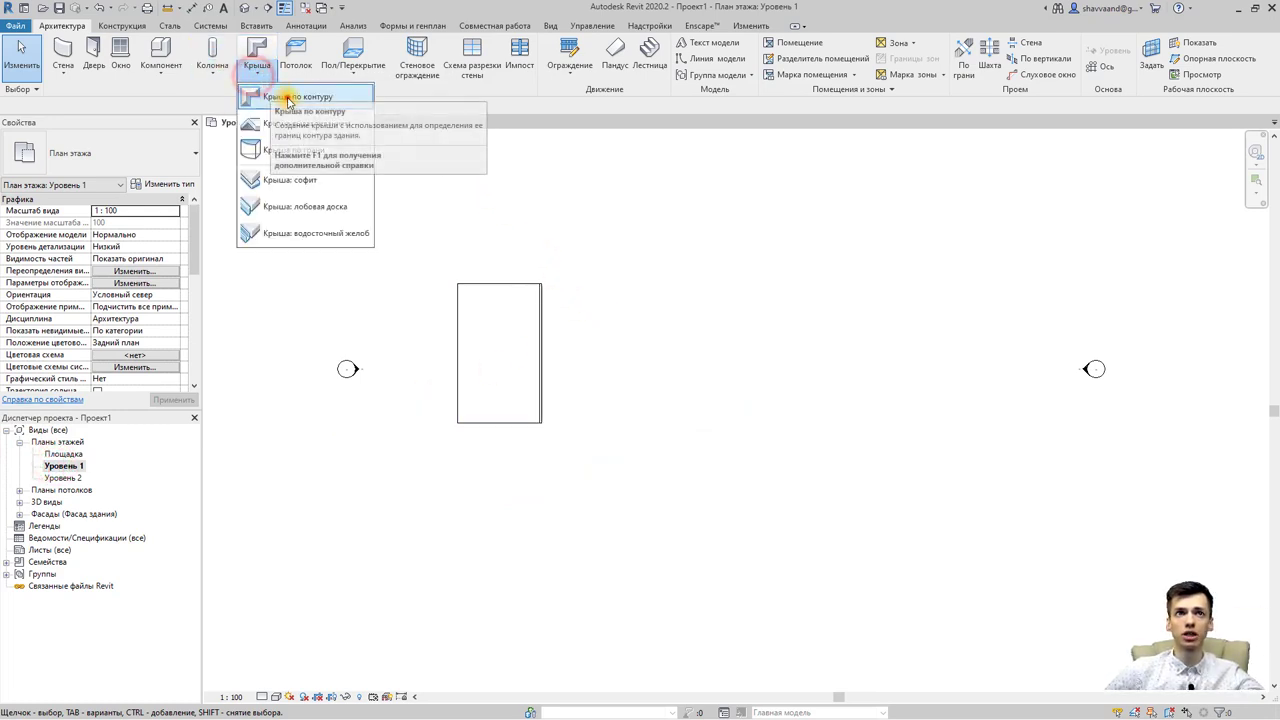
click(288, 97)
click(608, 372)
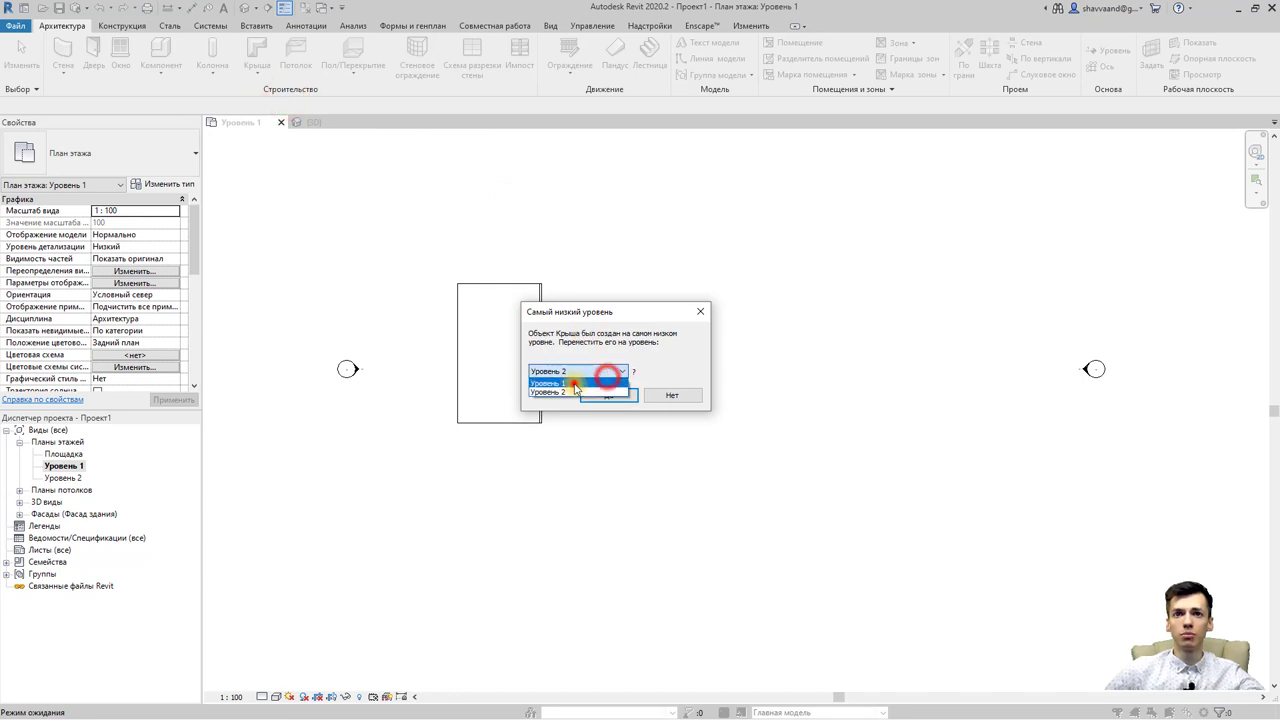
click(575, 384)
click(607, 395)
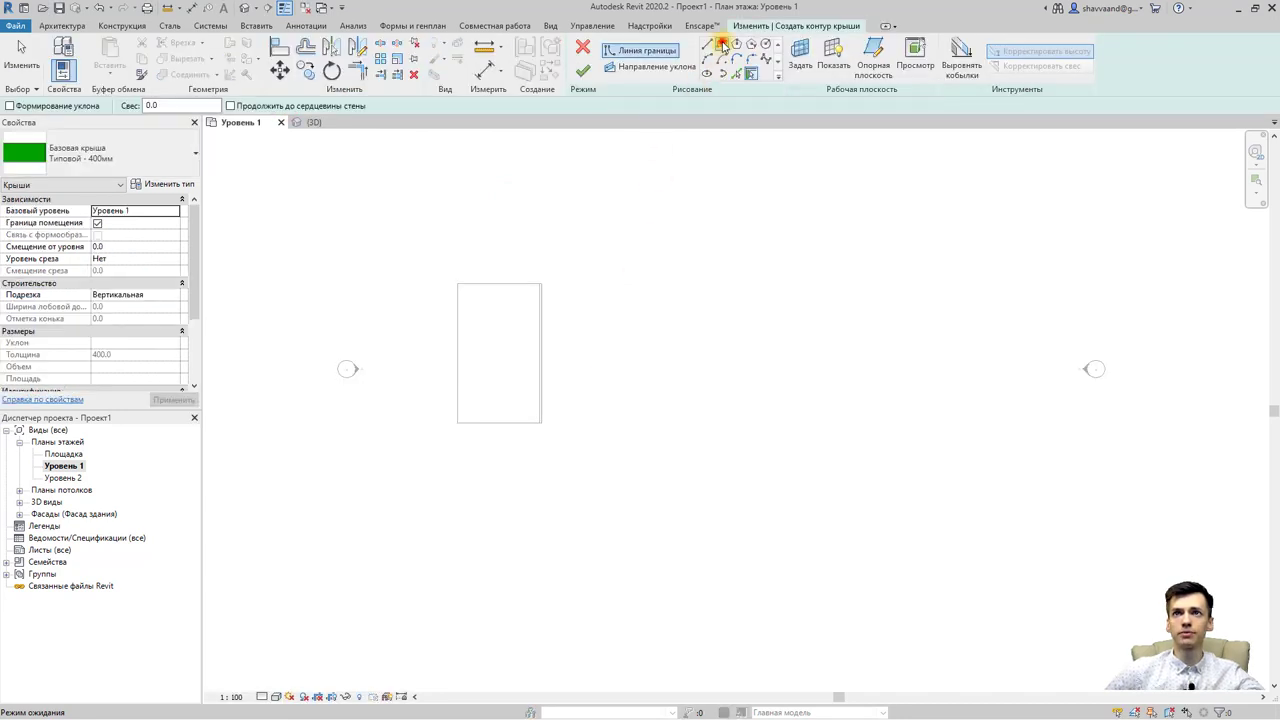
- Draw one 9300-long vertical boundary line right of the existing roof
click(721, 45)
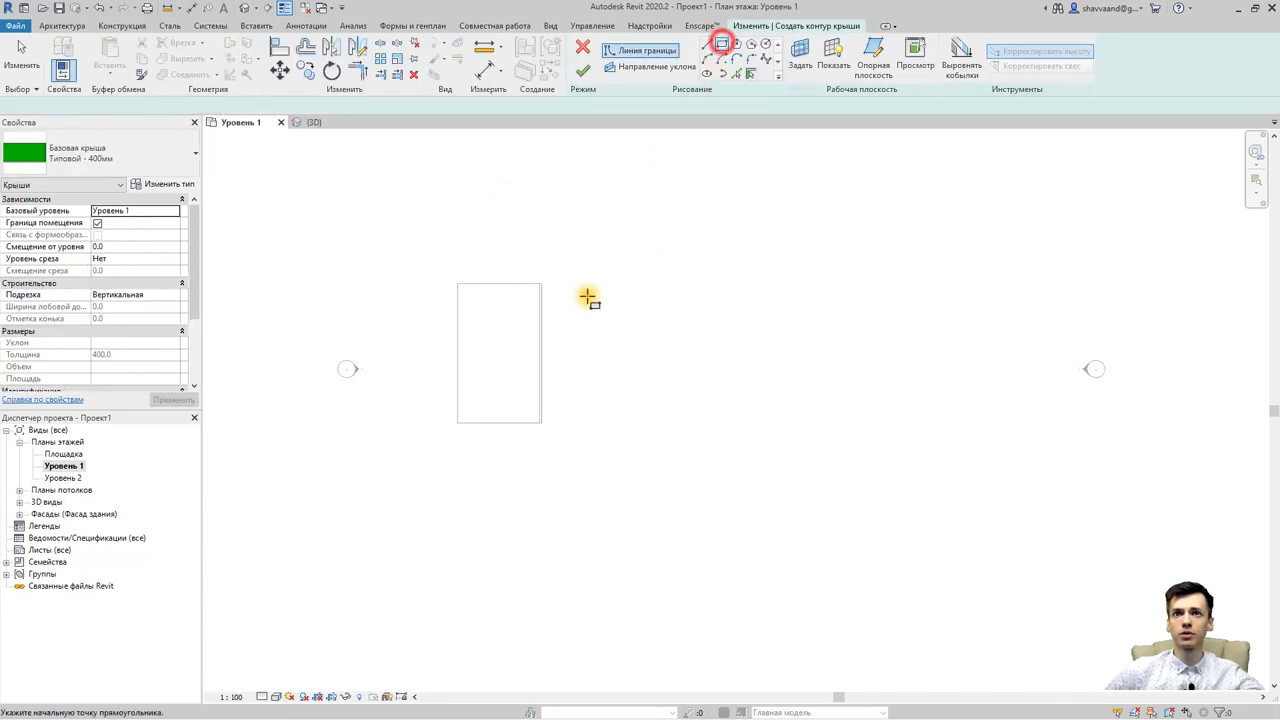
click(707, 46)
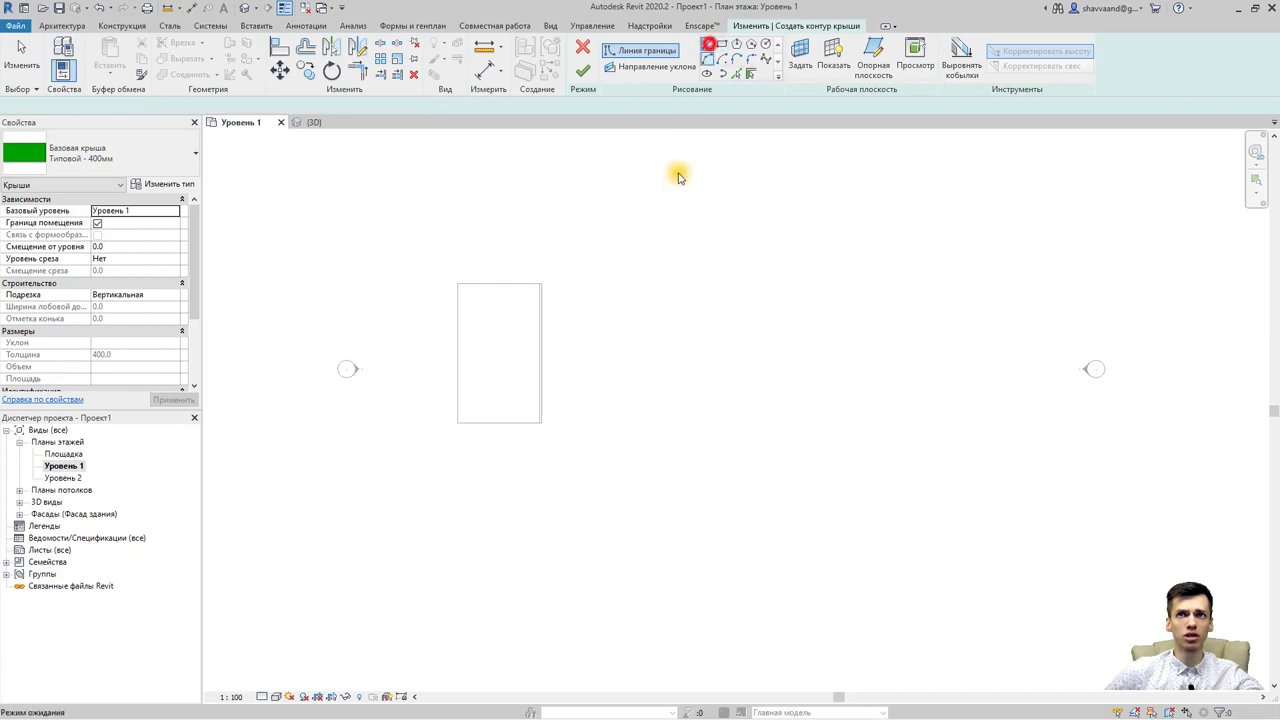
click(589, 284)
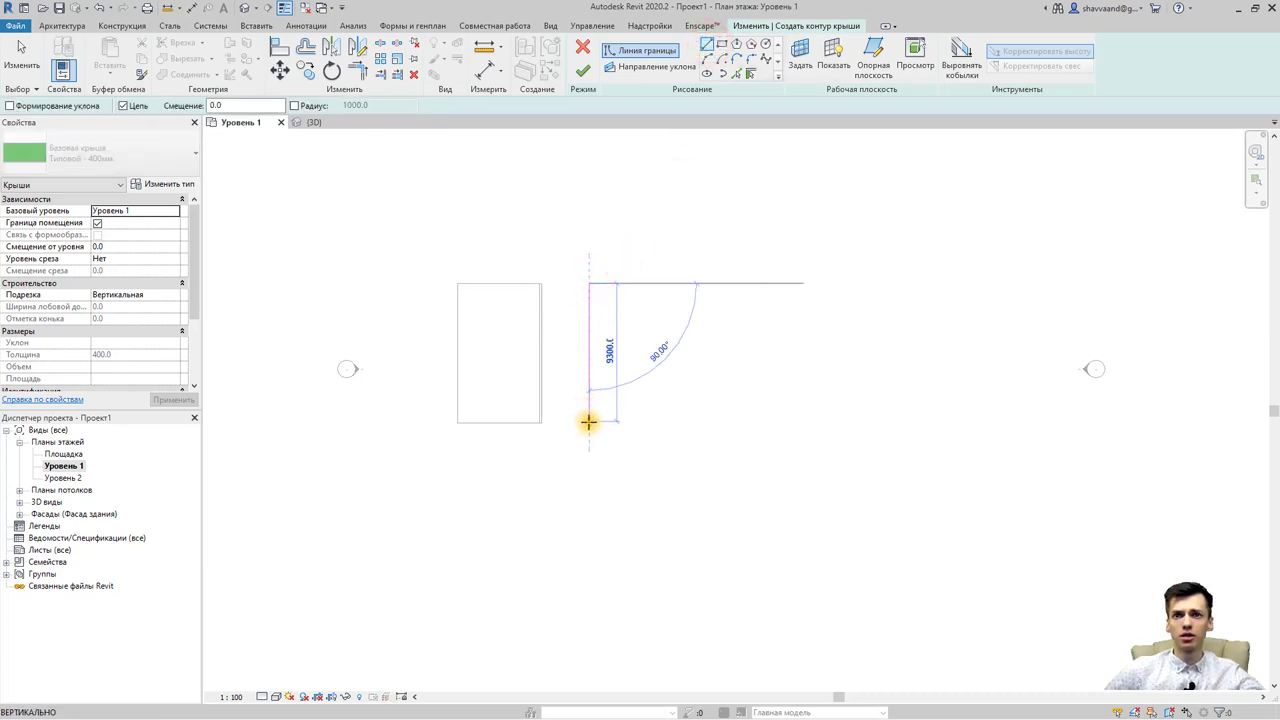
click(589, 422)
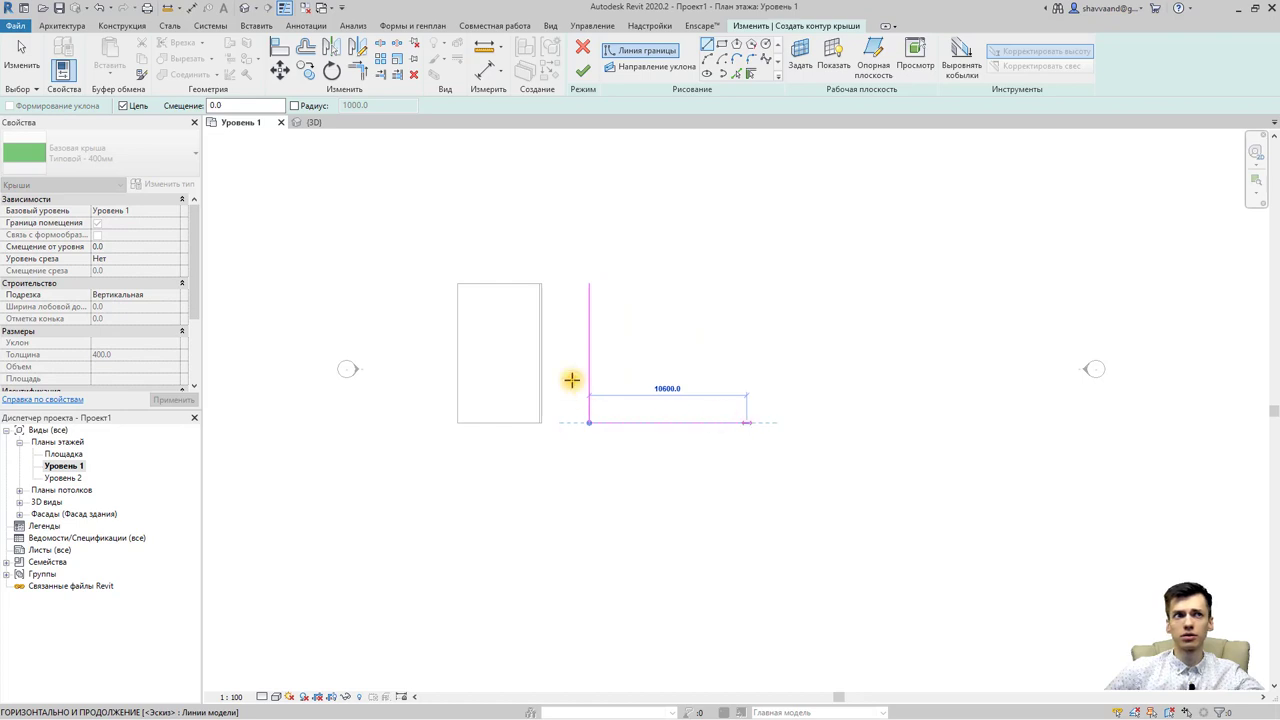
key(Escape)
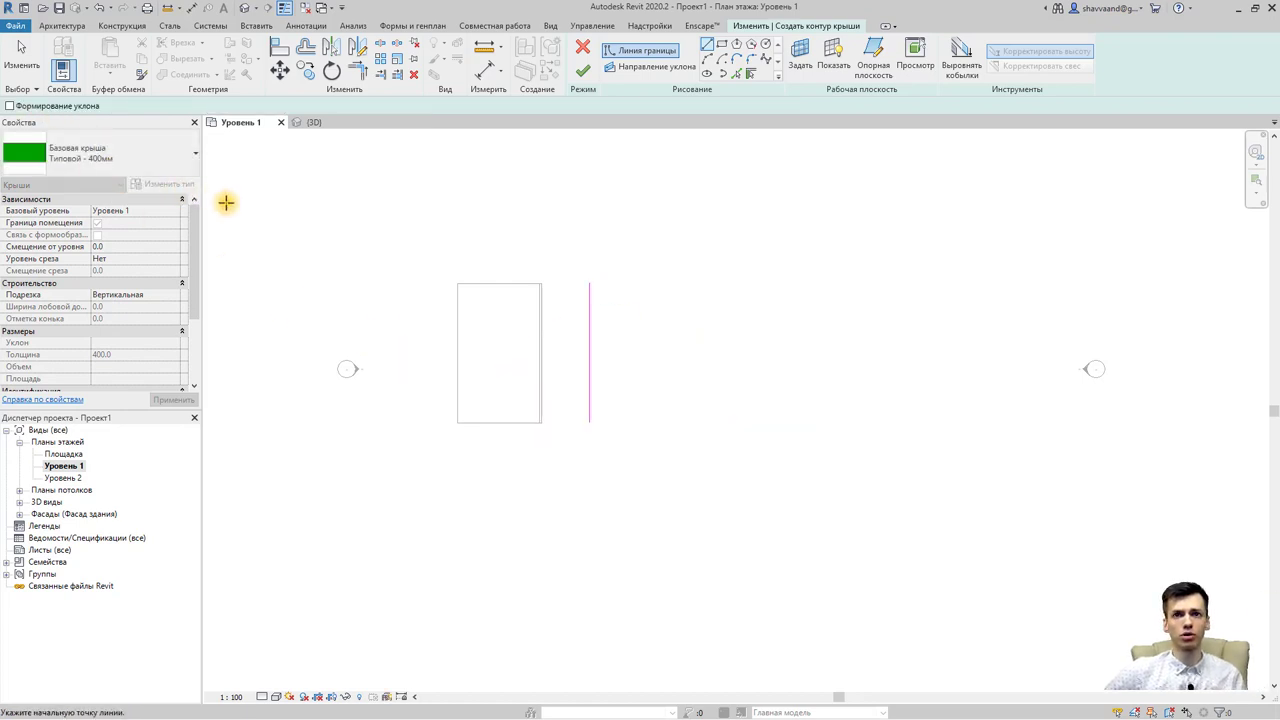
key(Escape)
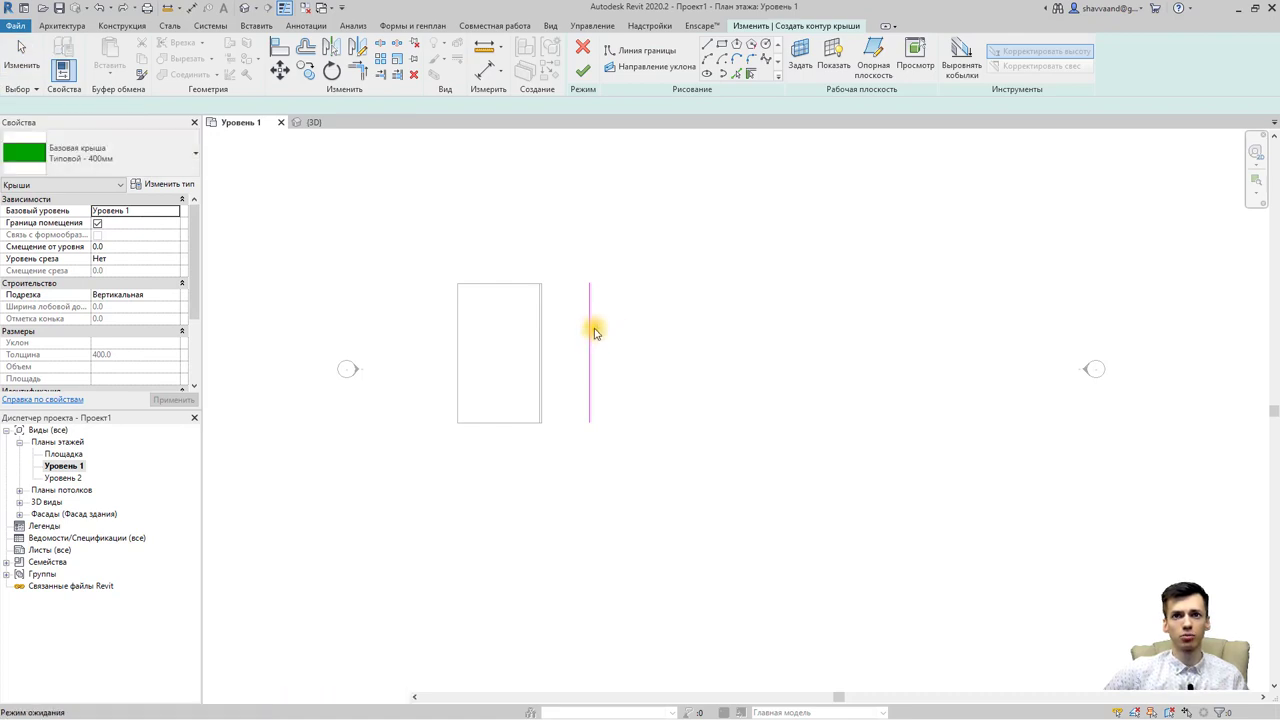
- Redraw the vertical edge and turn on Defines Slope for new boundary lines
click(707, 44)
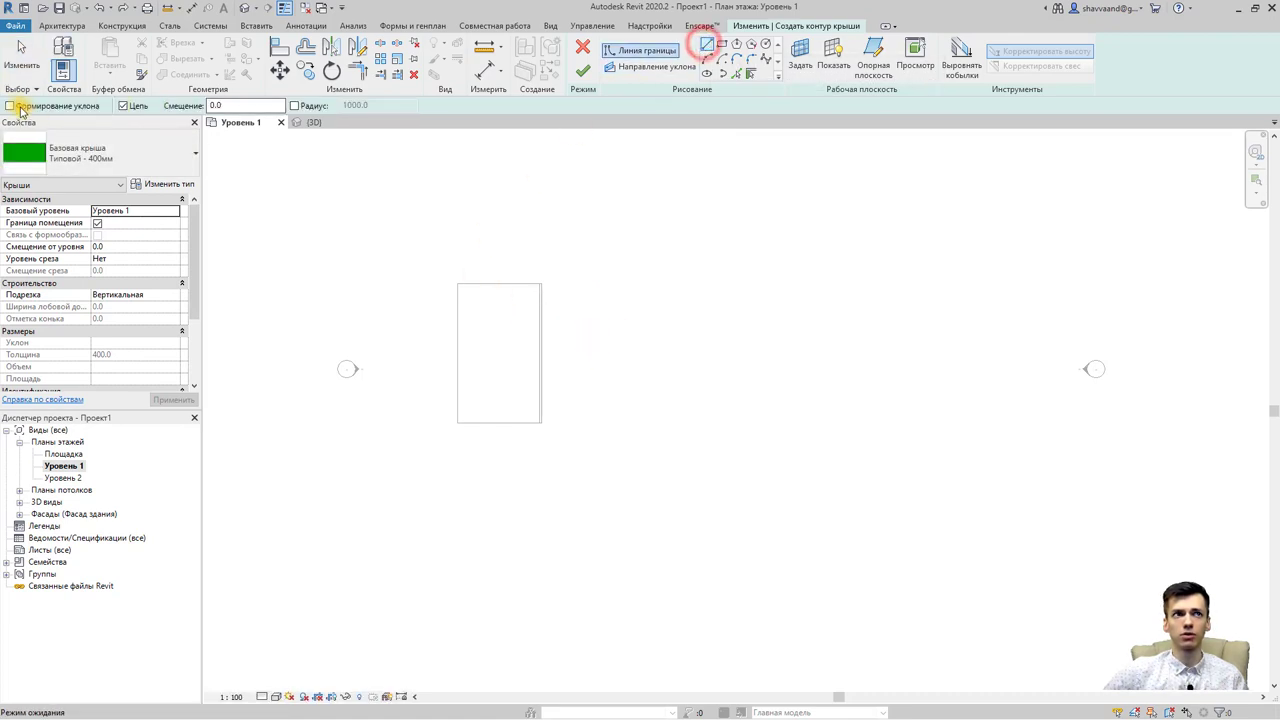
click(590, 283)
click(590, 420)
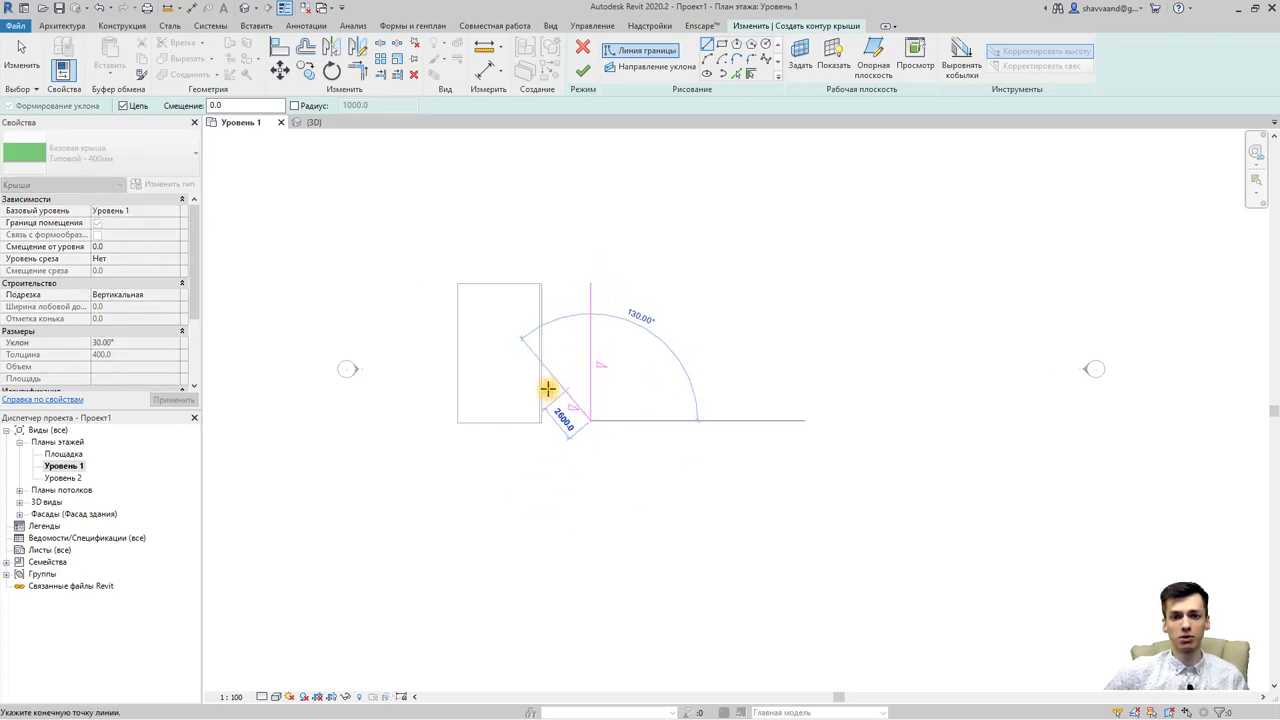
key(Escape)
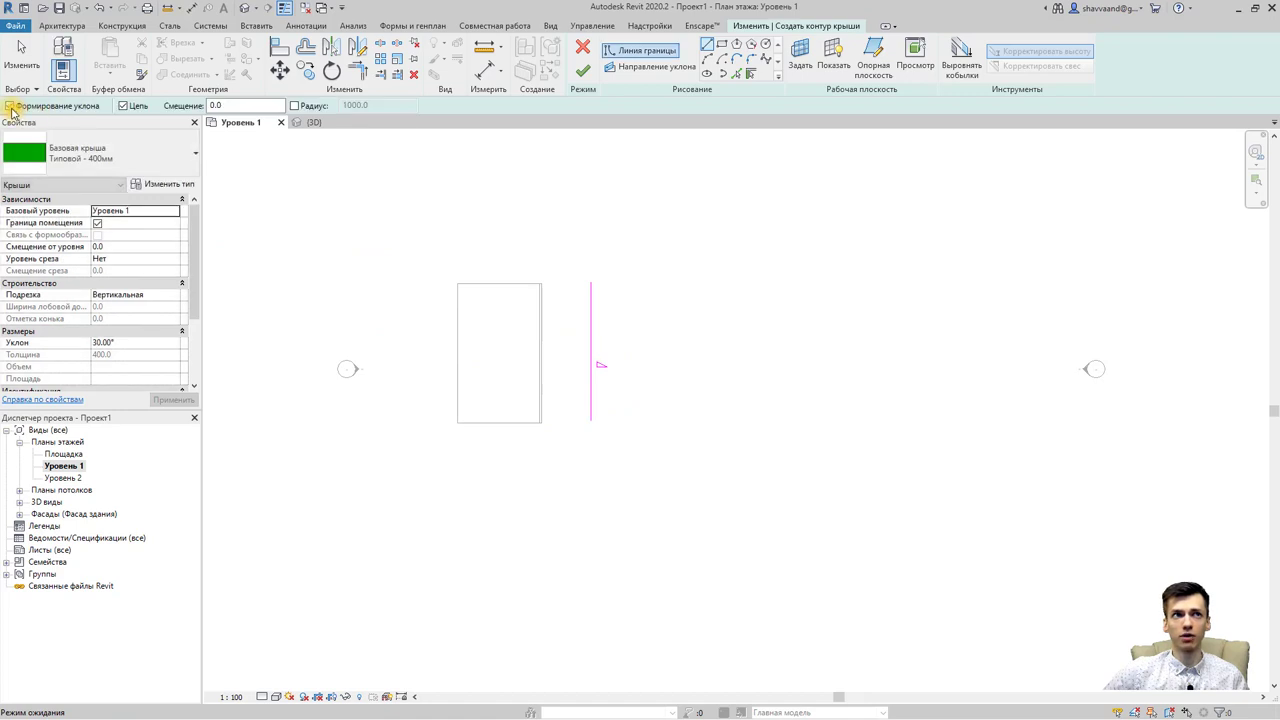
click(10, 106)
click(590, 420)
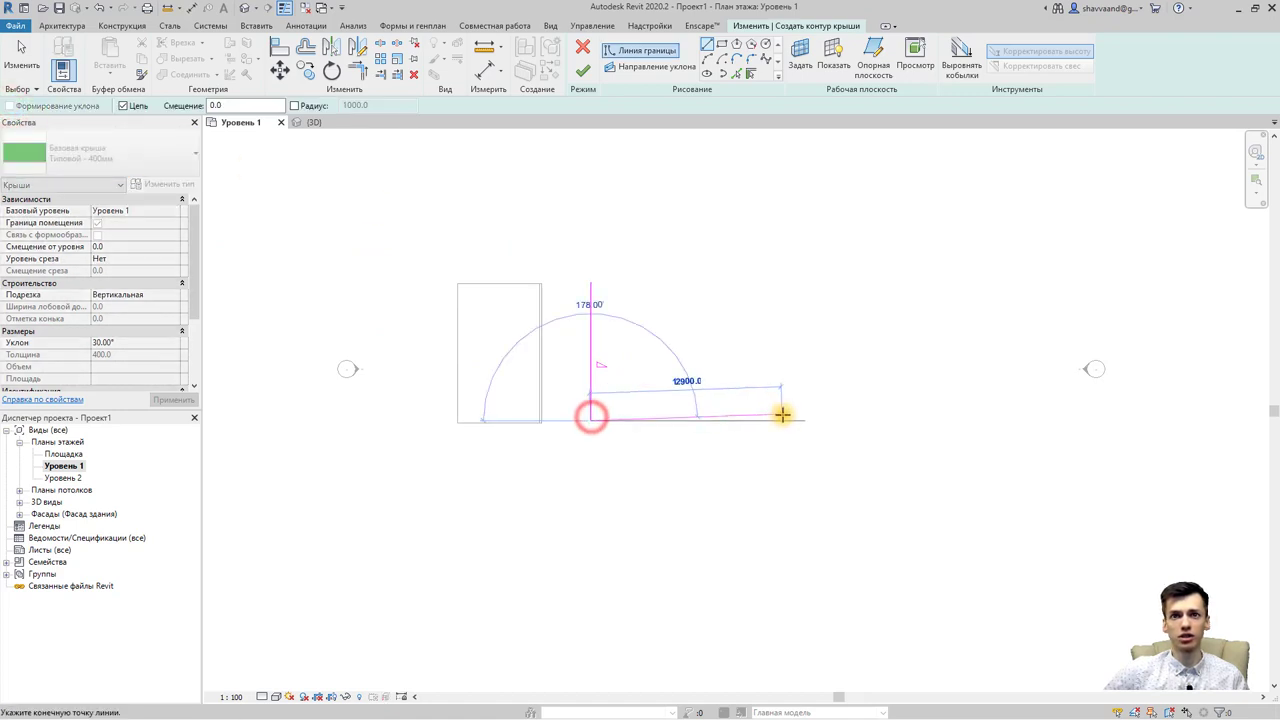
key(Escape)
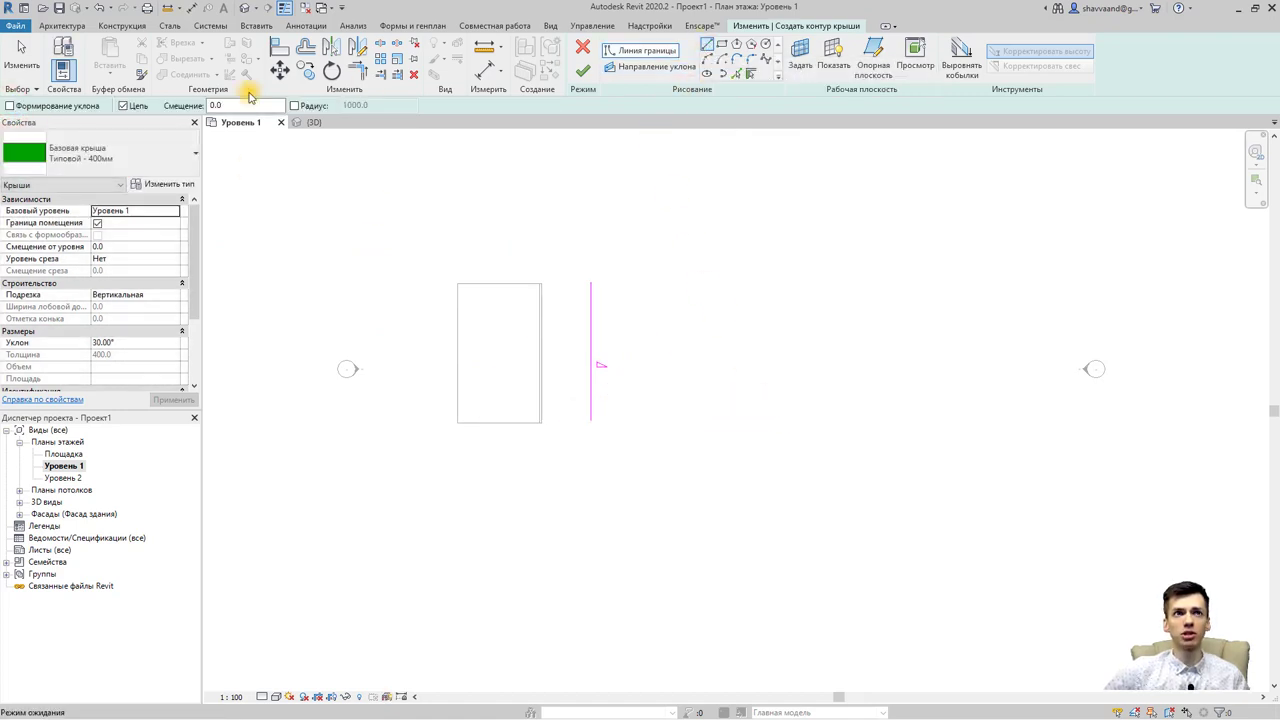
- Draw the 13600 top, 9300 right and bottom edges to close the rectangle
click(707, 45)
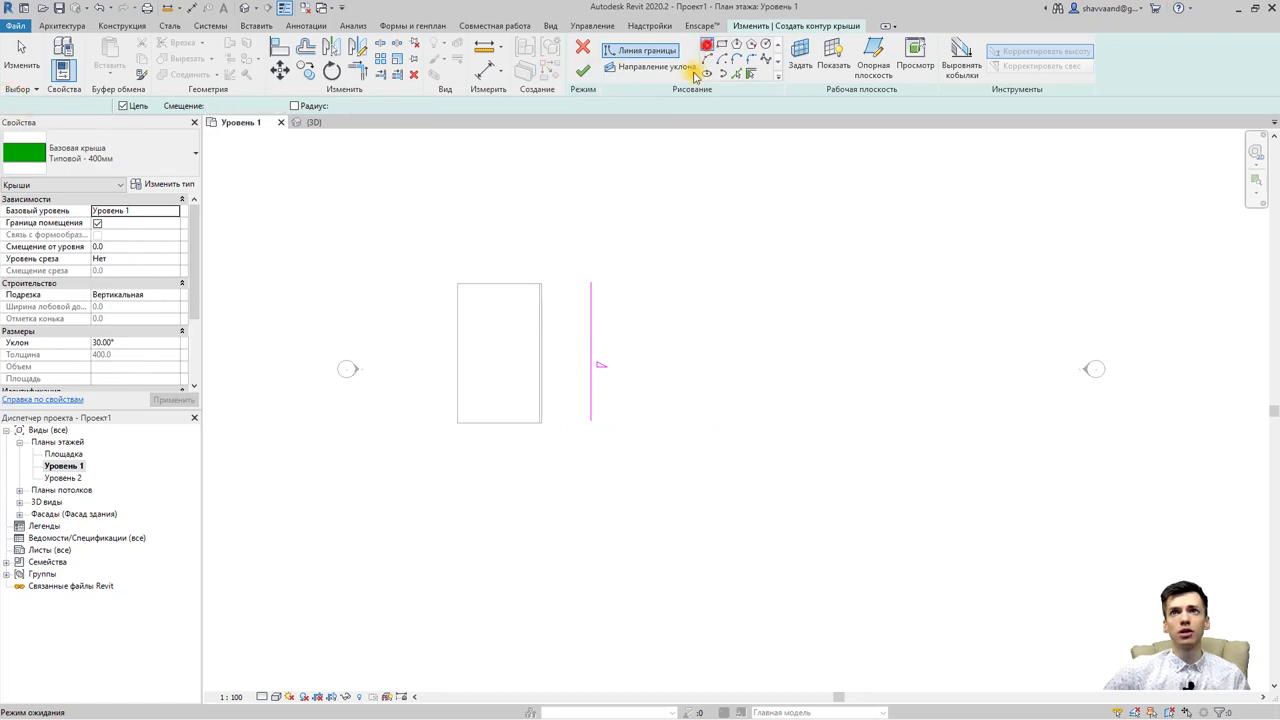
click(589, 284)
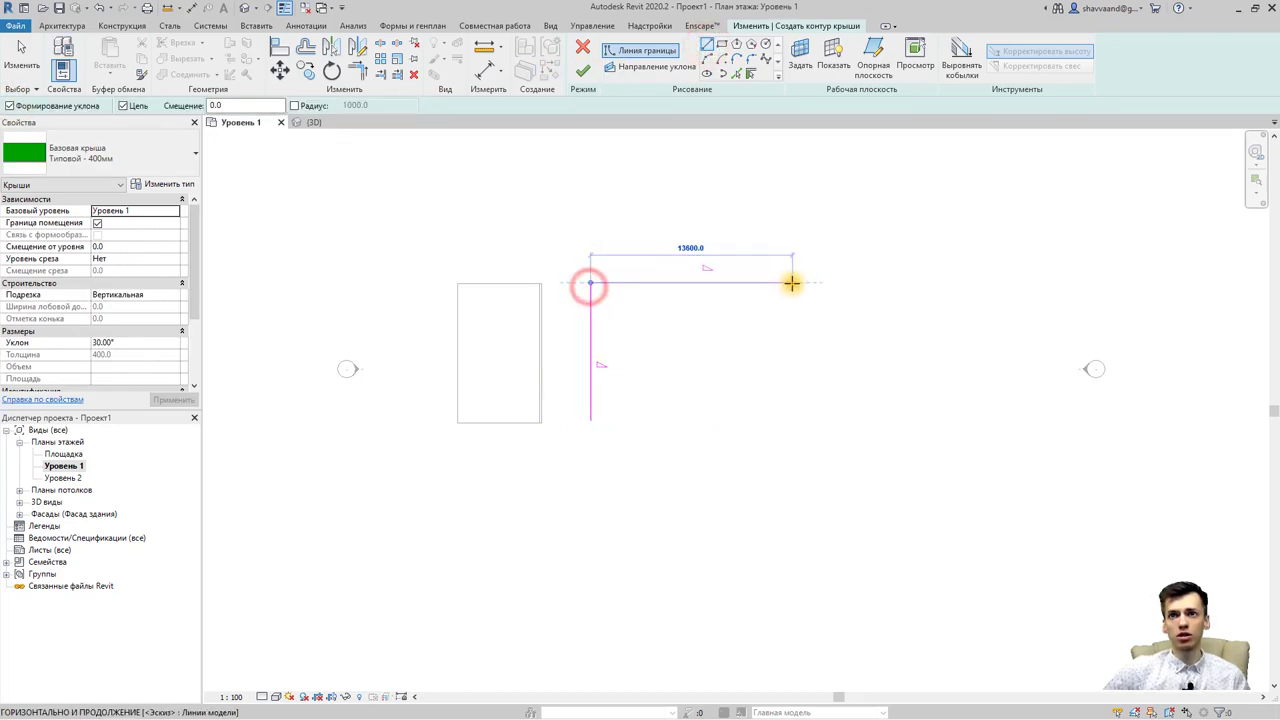
click(791, 283)
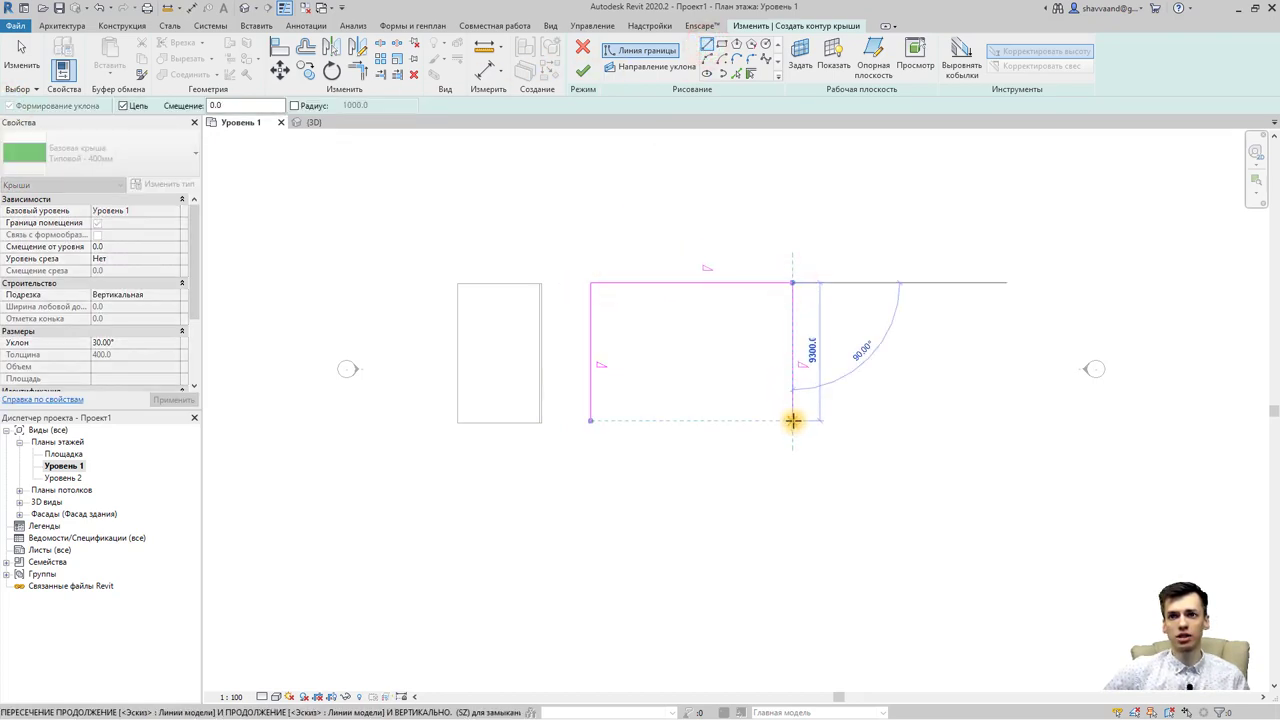
click(792, 420)
click(591, 420)
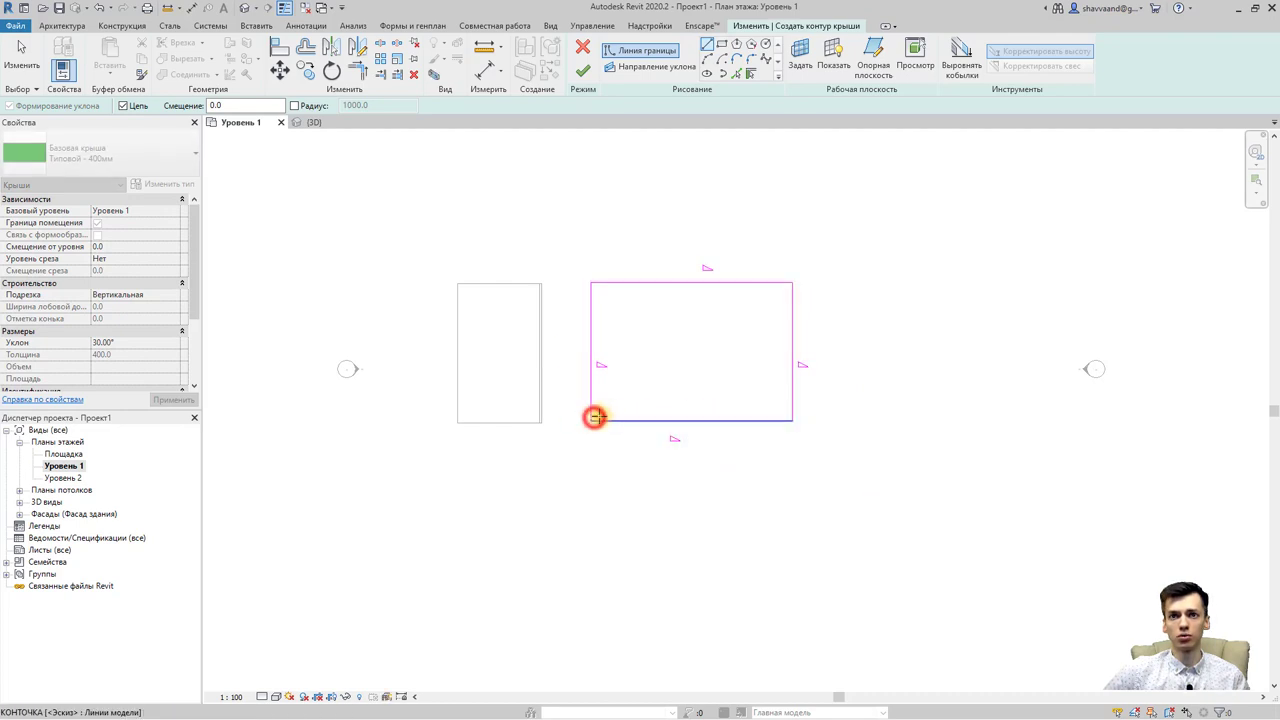
scroll(771, 362, up, 2)
key(Escape)
key(Escape)
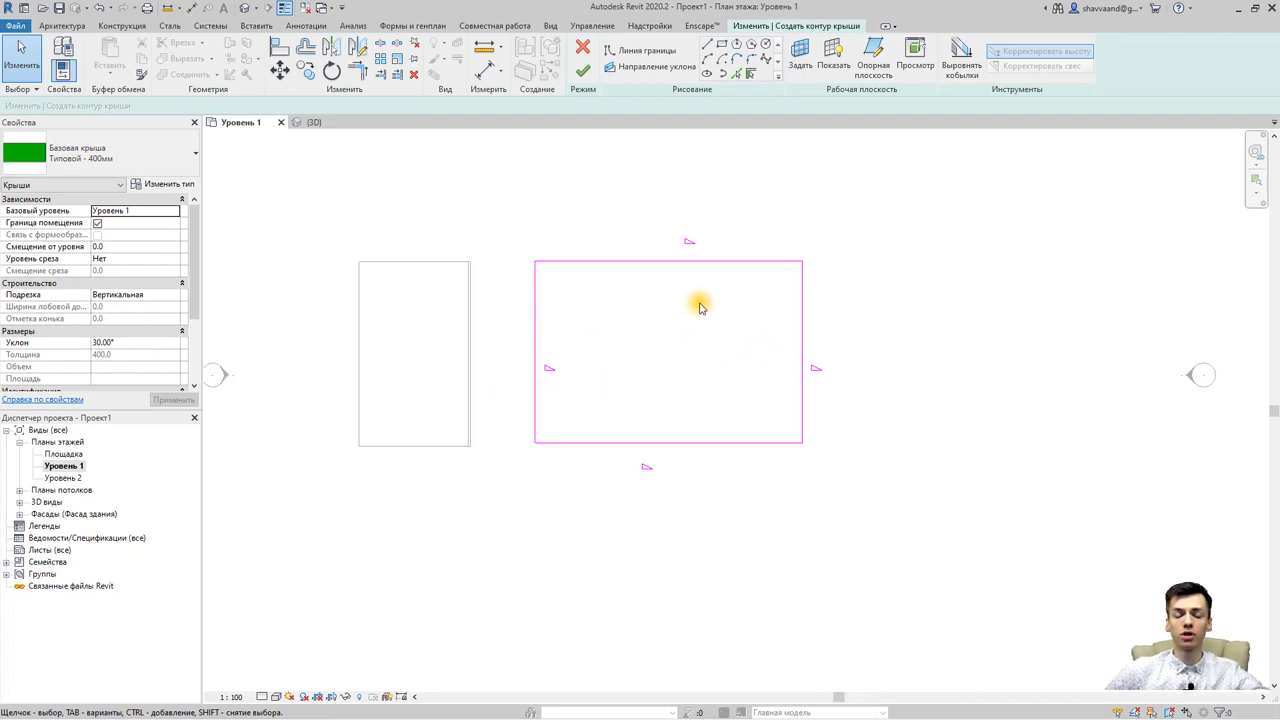
- Uncheck Defines Roof Slope on the top and bottom edges, then finish the roof
click(640, 261)
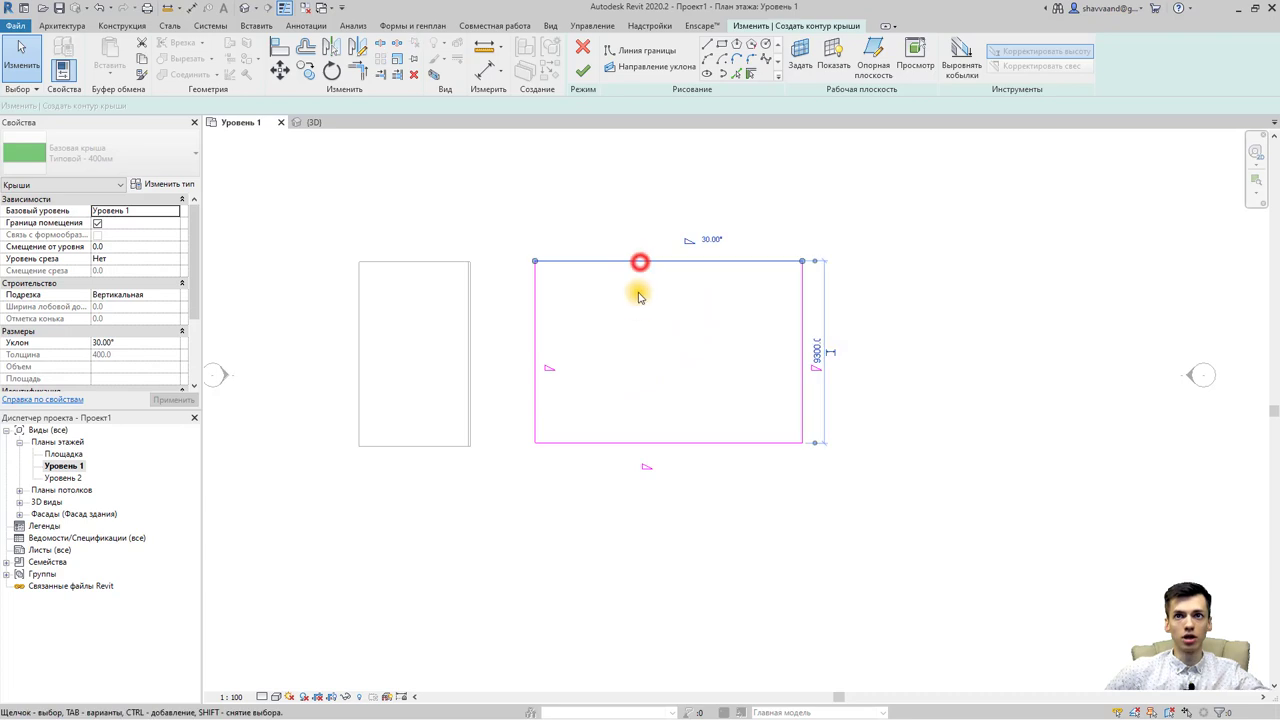
click(679, 436)
click(747, 483)
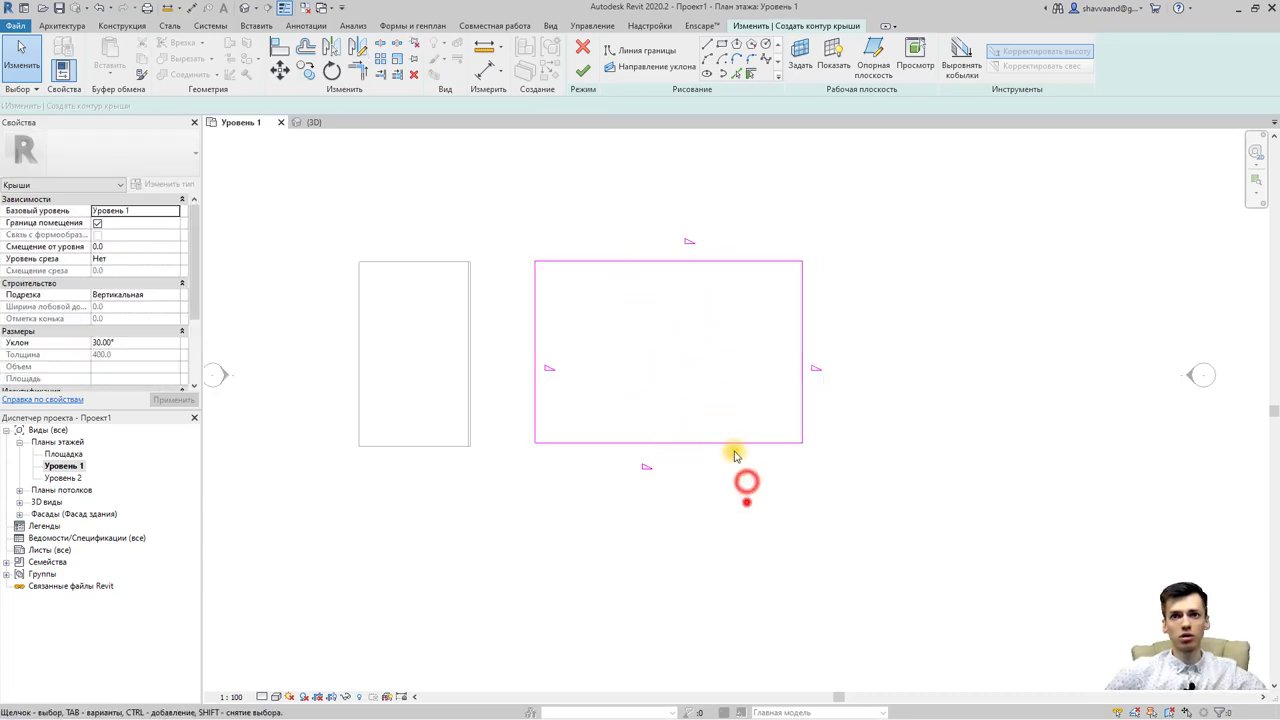
drag(735, 456, 651, 208)
click(642, 358)
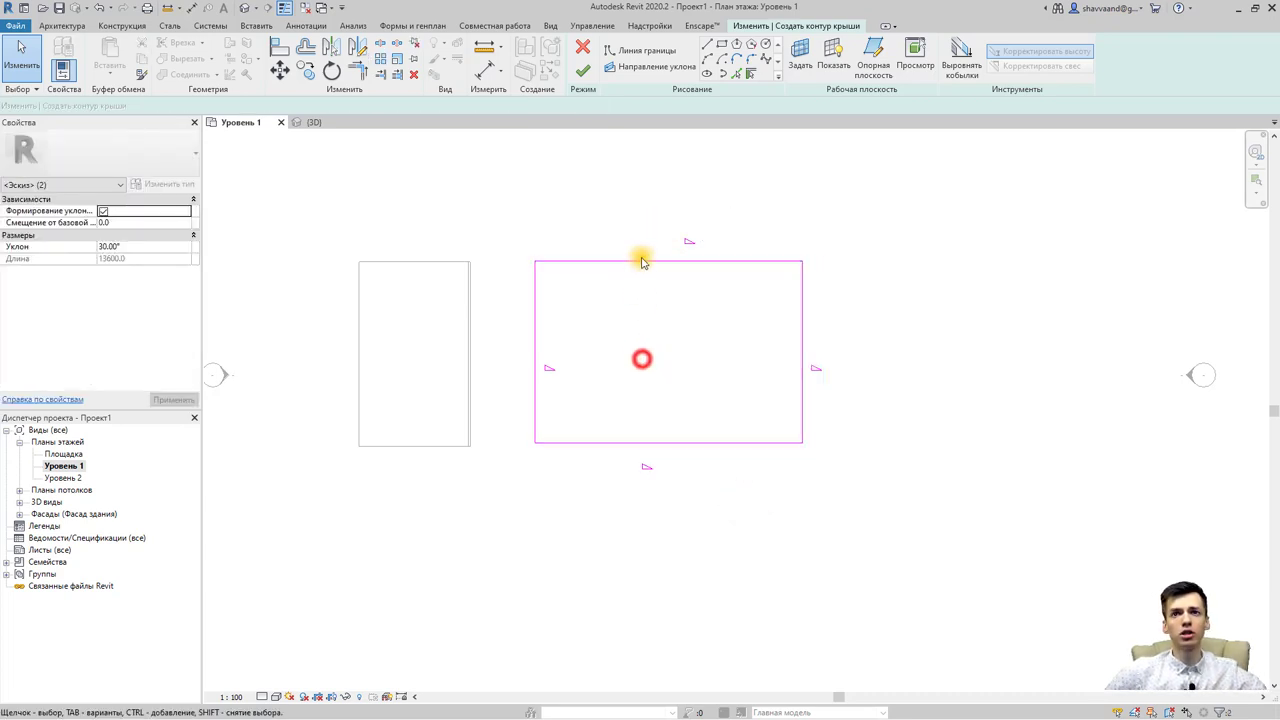
click(643, 262)
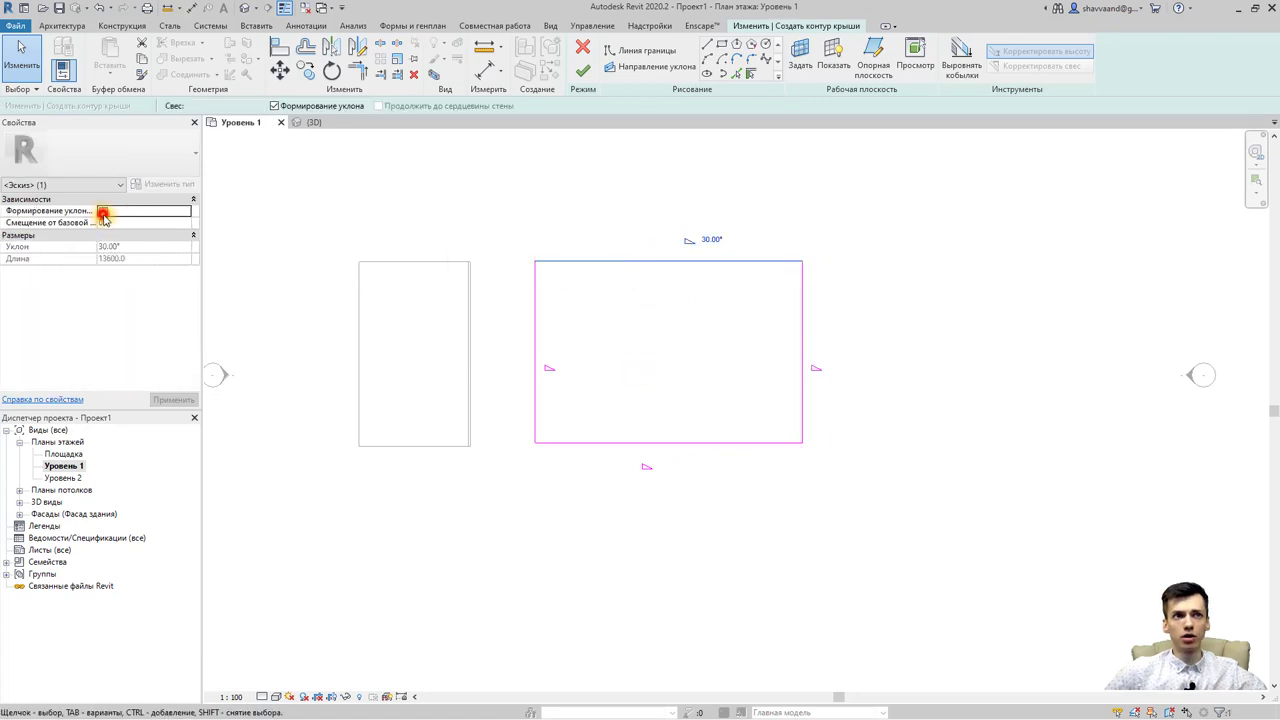
click(645, 442)
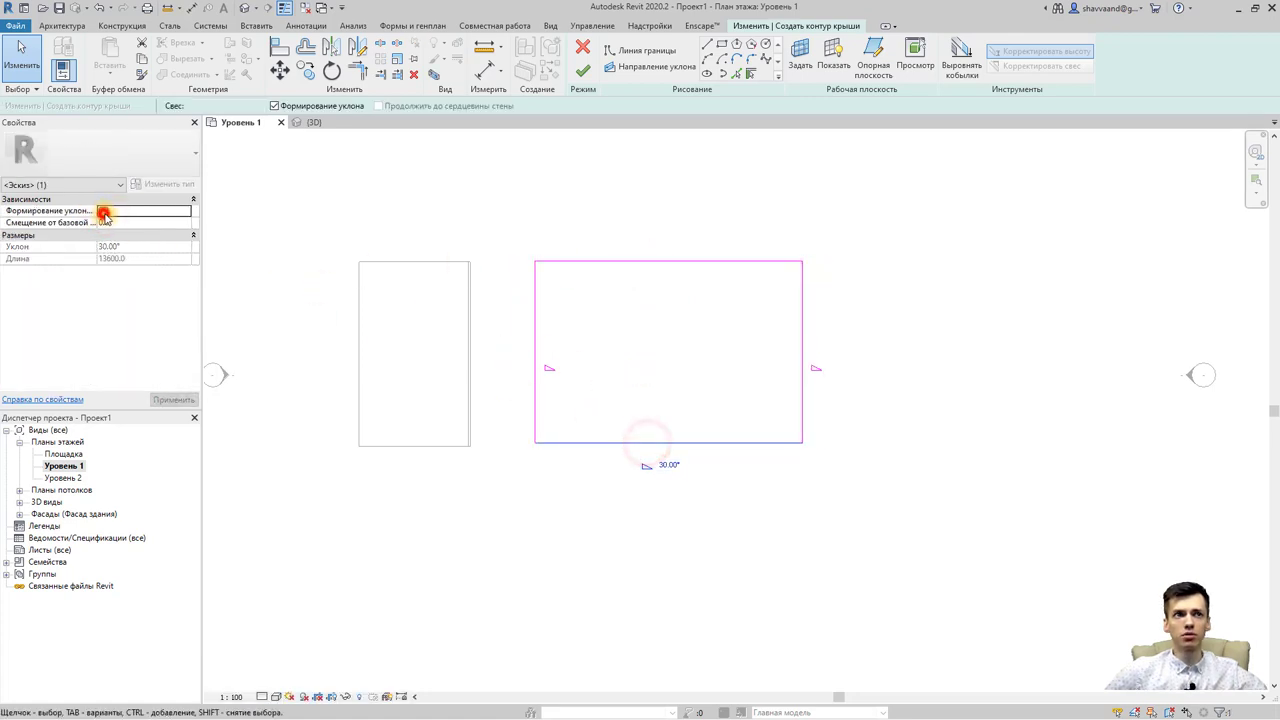
click(103, 213)
click(670, 365)
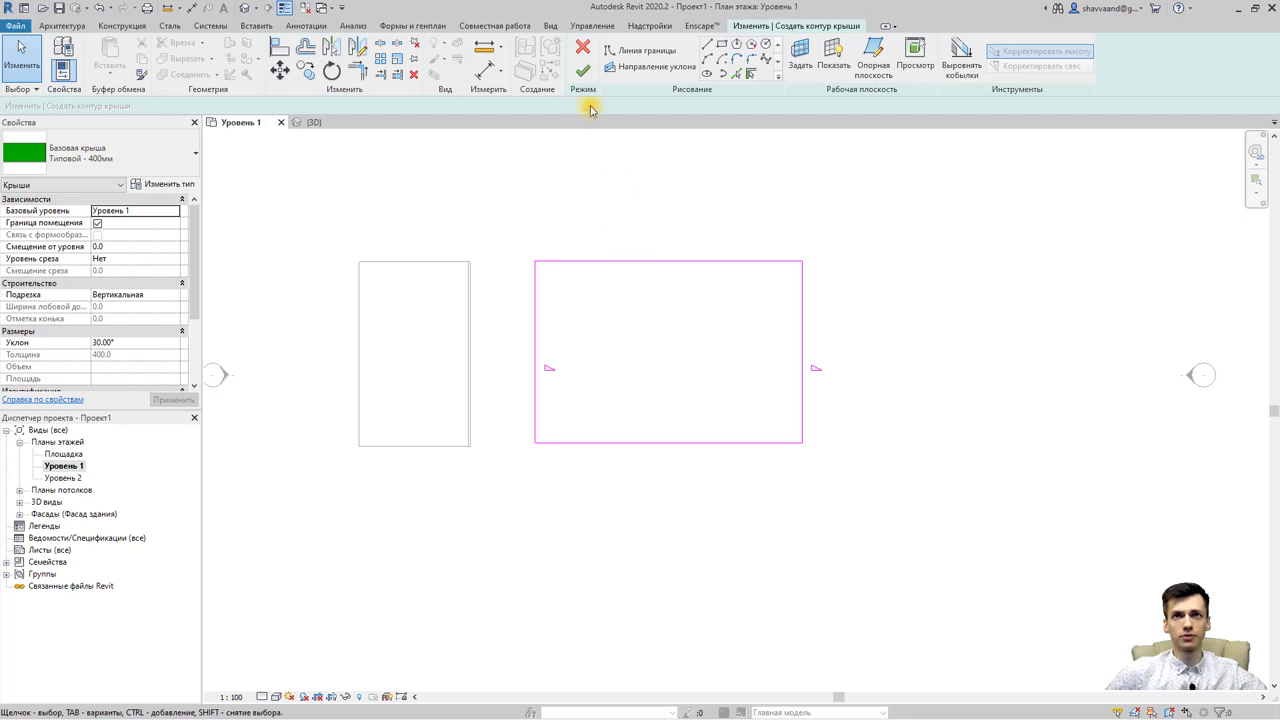
click(580, 75)
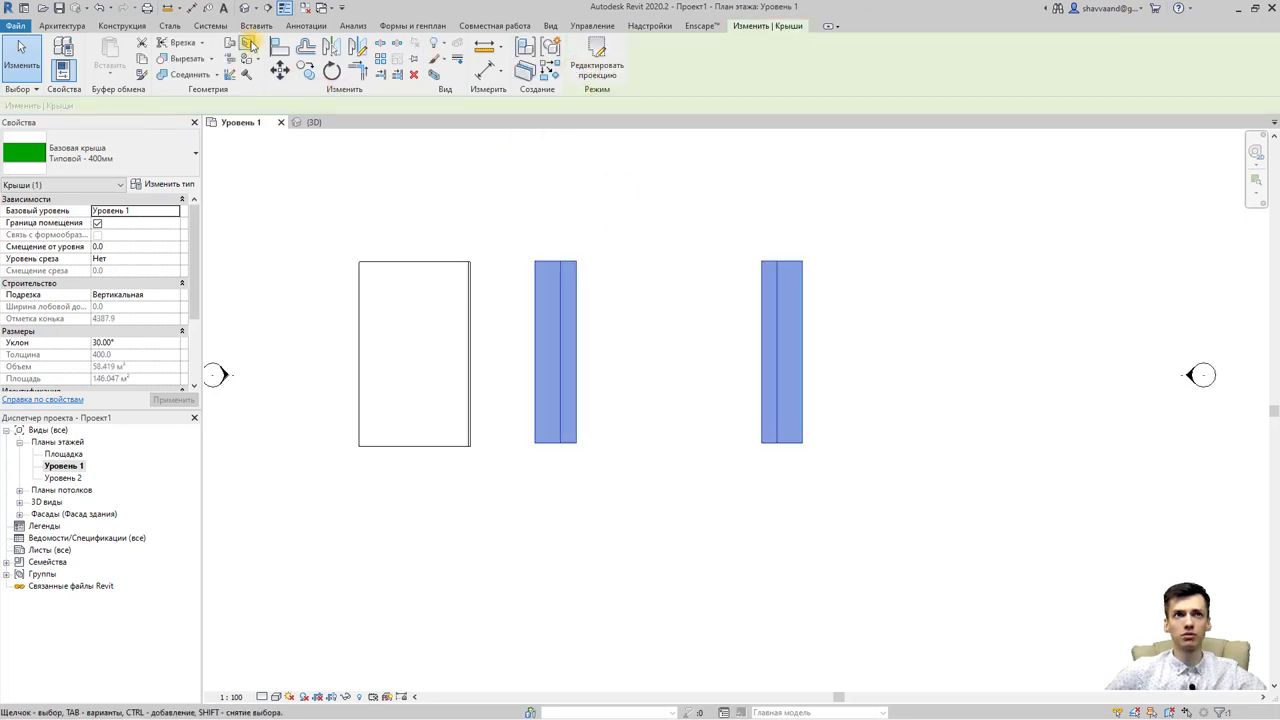
- Set the new roof to type Базовая крыша : тест and view it in 3D
click(140, 155)
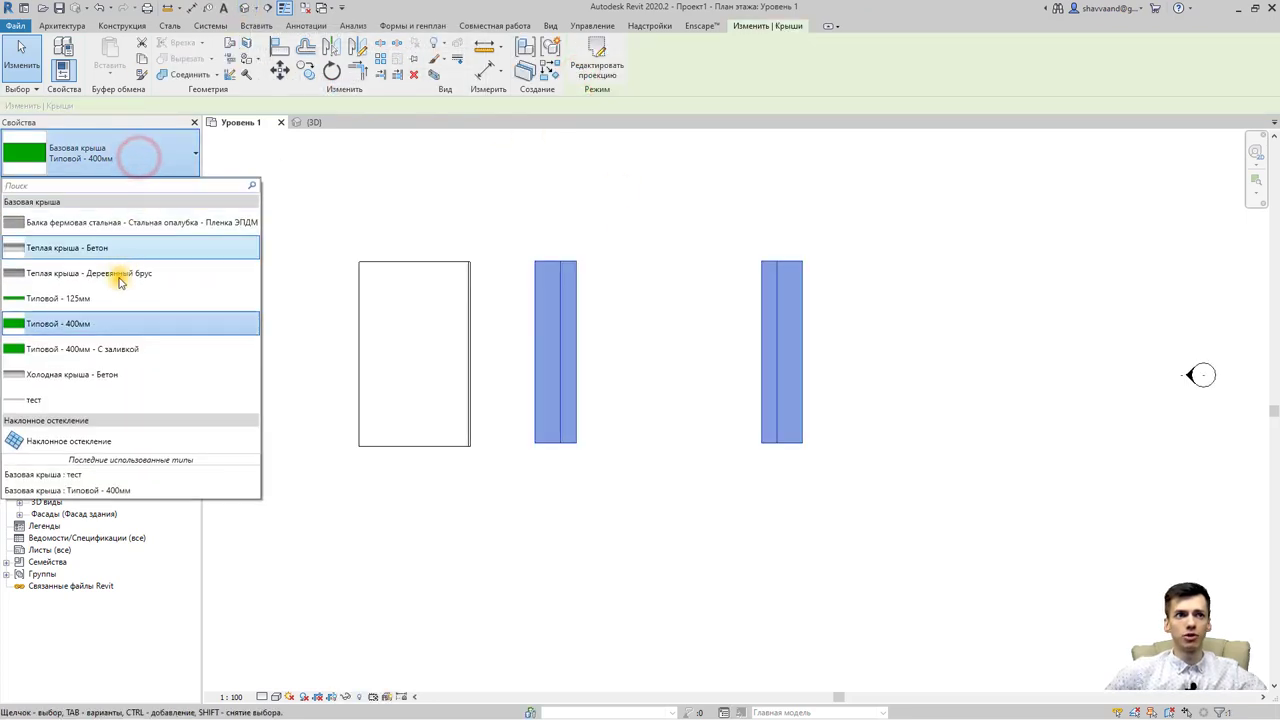
click(70, 399)
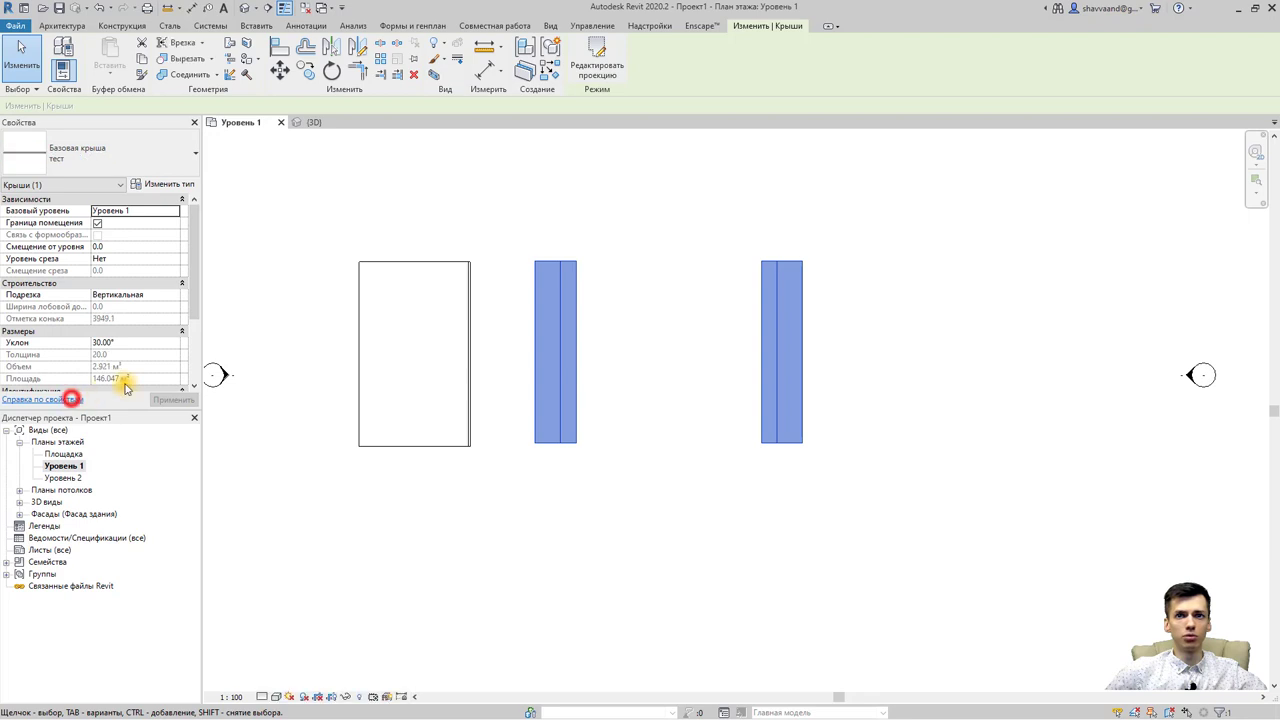
click(243, 8)
mouse_move(557, 337)
shift+middle_down()
mouse_move(674, 417)
mouse_move(590, 398)
mouse_move(586, 334)
mouse_move(597, 377)
shift+middle_up()
- Move the low-sloped roof clear and reopen the gable roof's footprint for editing
click(597, 393)
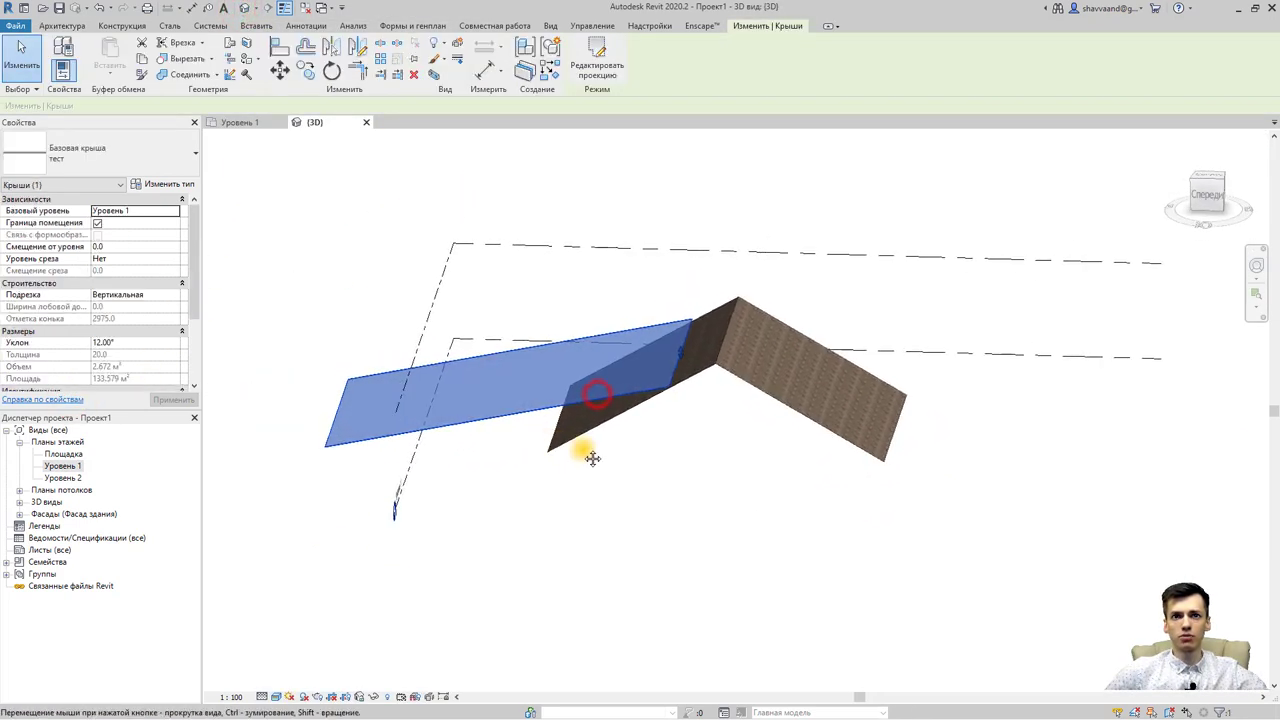
middle_drag(592, 457, 762, 457)
drag(668, 412, 511, 420)
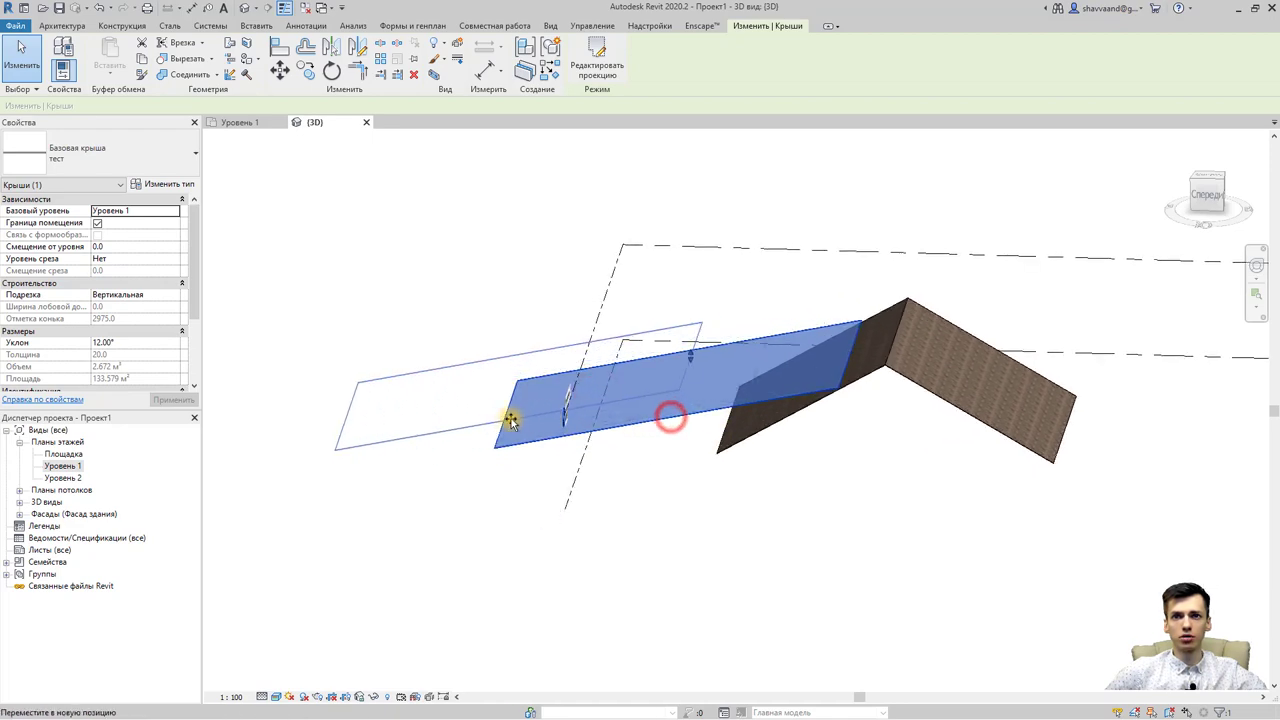
mouse_move(654, 463)
shift+middle_down()
mouse_move(740, 514)
mouse_move(763, 511)
mouse_move(581, 481)
mouse_move(443, 511)
mouse_move(530, 546)
mouse_move(703, 523)
mouse_move(837, 463)
mouse_move(634, 451)
mouse_move(699, 403)
shift+middle_up()
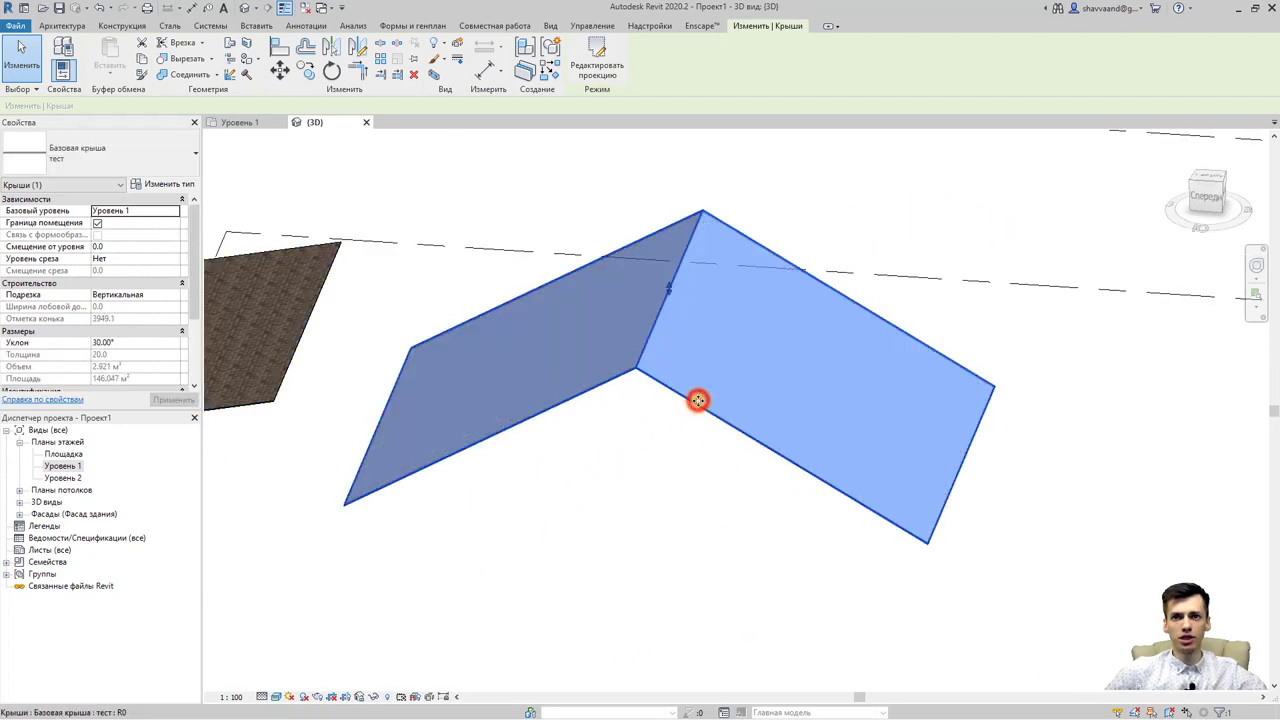
double_click(699, 403)
- Make the top and bottom edges sloped and the left and right edges flat, then finish
click(532, 515)
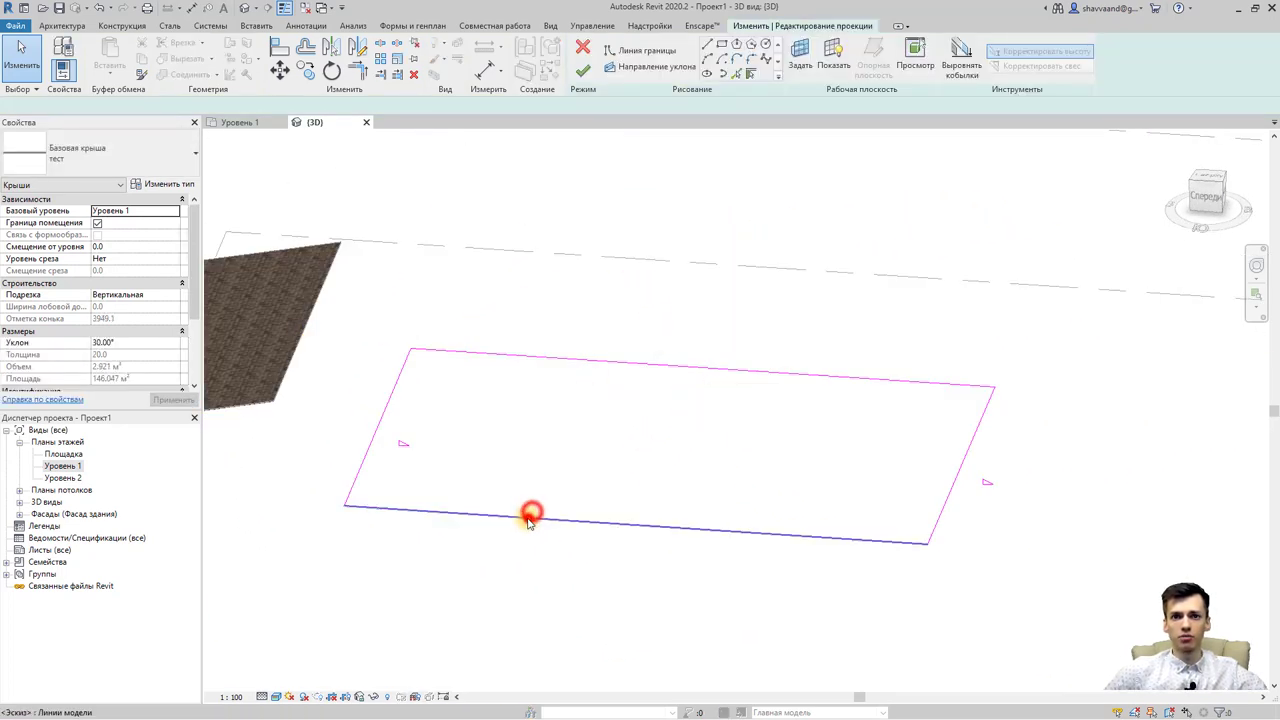
click(597, 362)
click(103, 211)
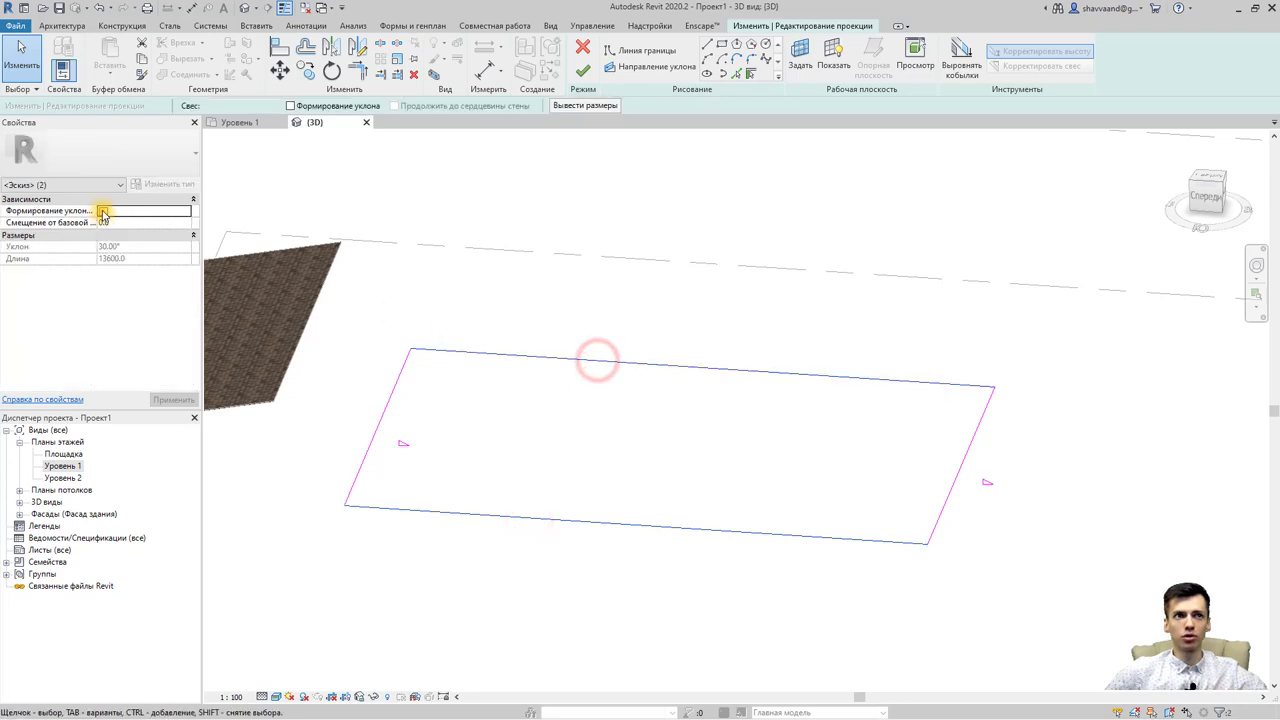
click(393, 410)
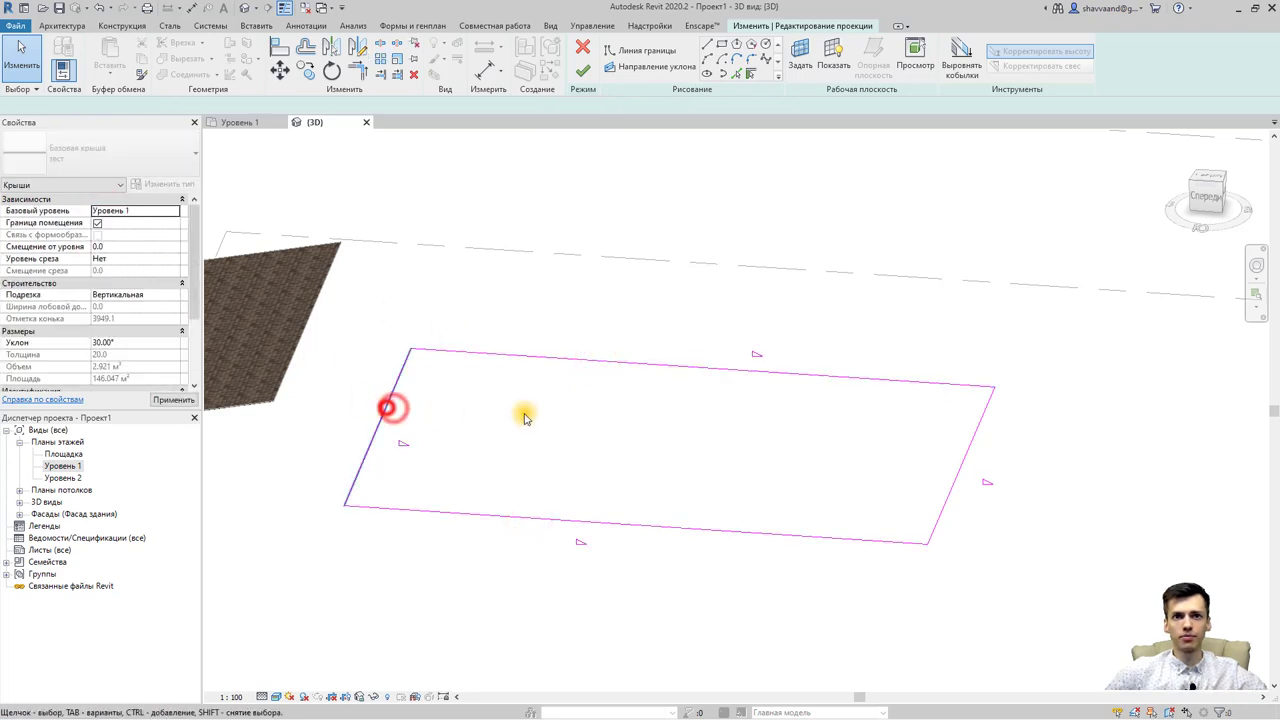
click(964, 452)
click(106, 211)
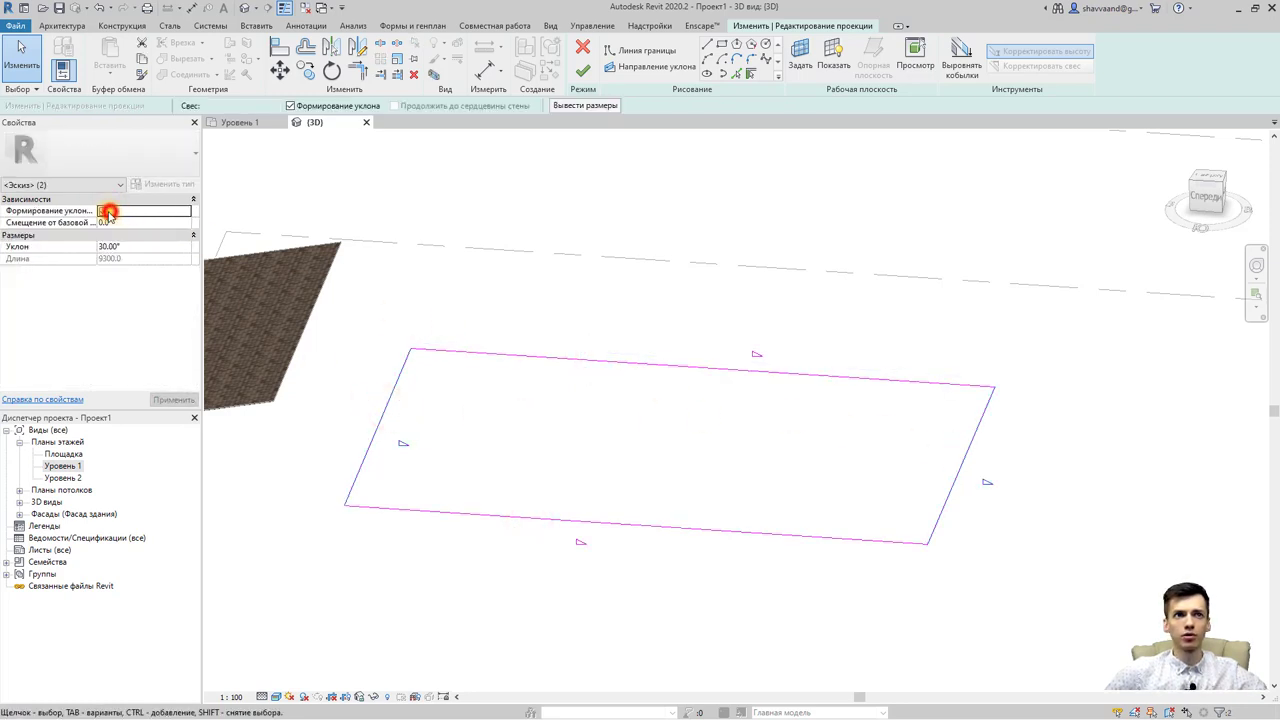
click(582, 71)
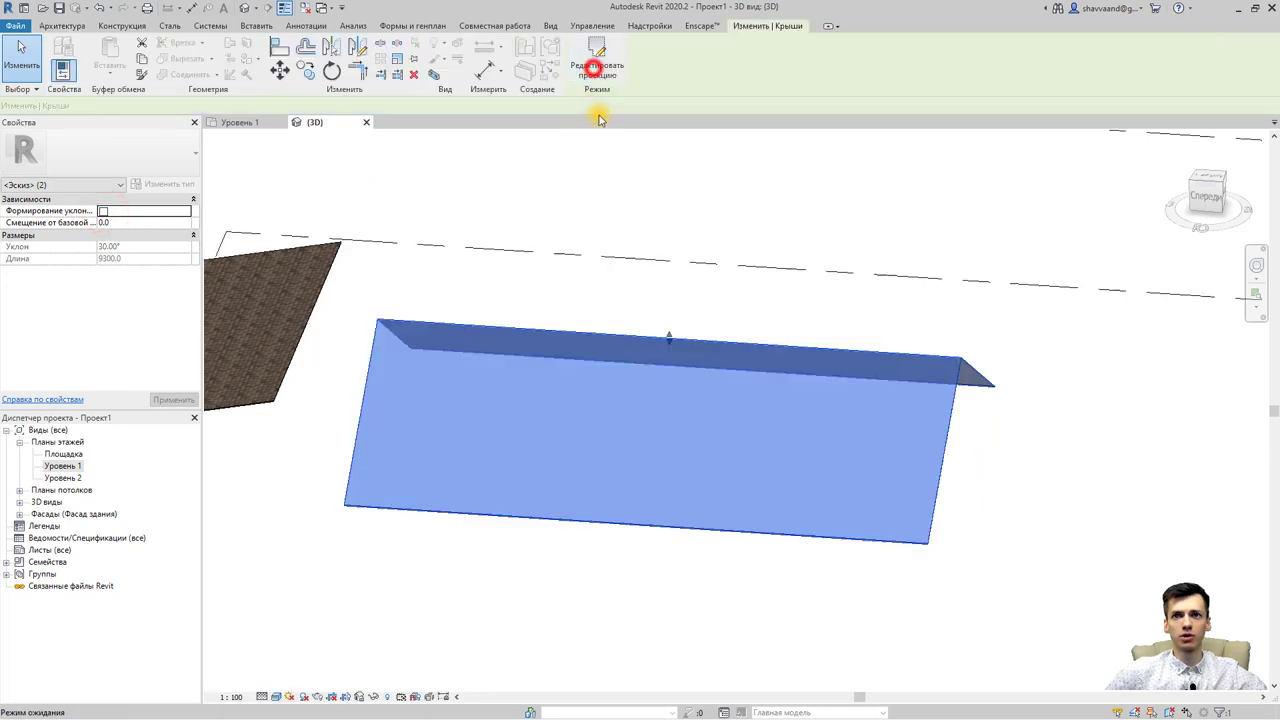
click(635, 275)
mouse_move(682, 322)
shift+middle_down()
mouse_move(513, 403)
mouse_move(652, 403)
shift+middle_up()
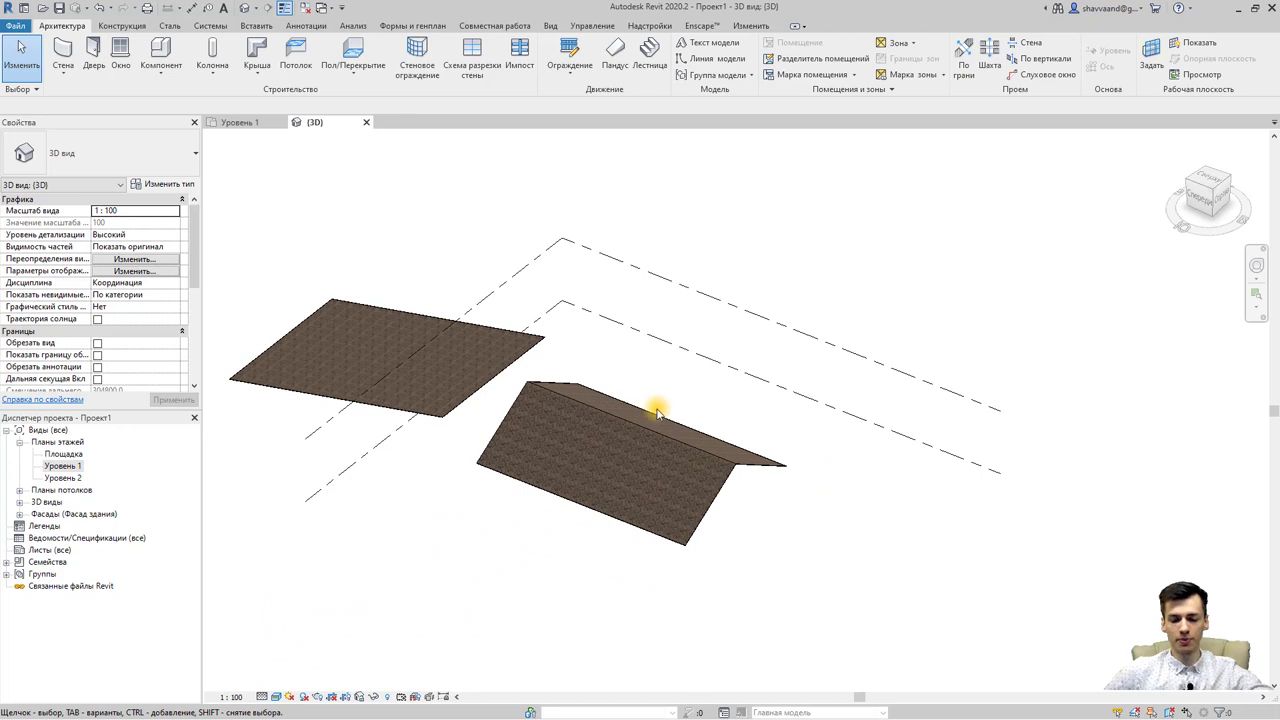
- Start a footprint roof on Level 1 using the тест roof type
double_click(72, 465)
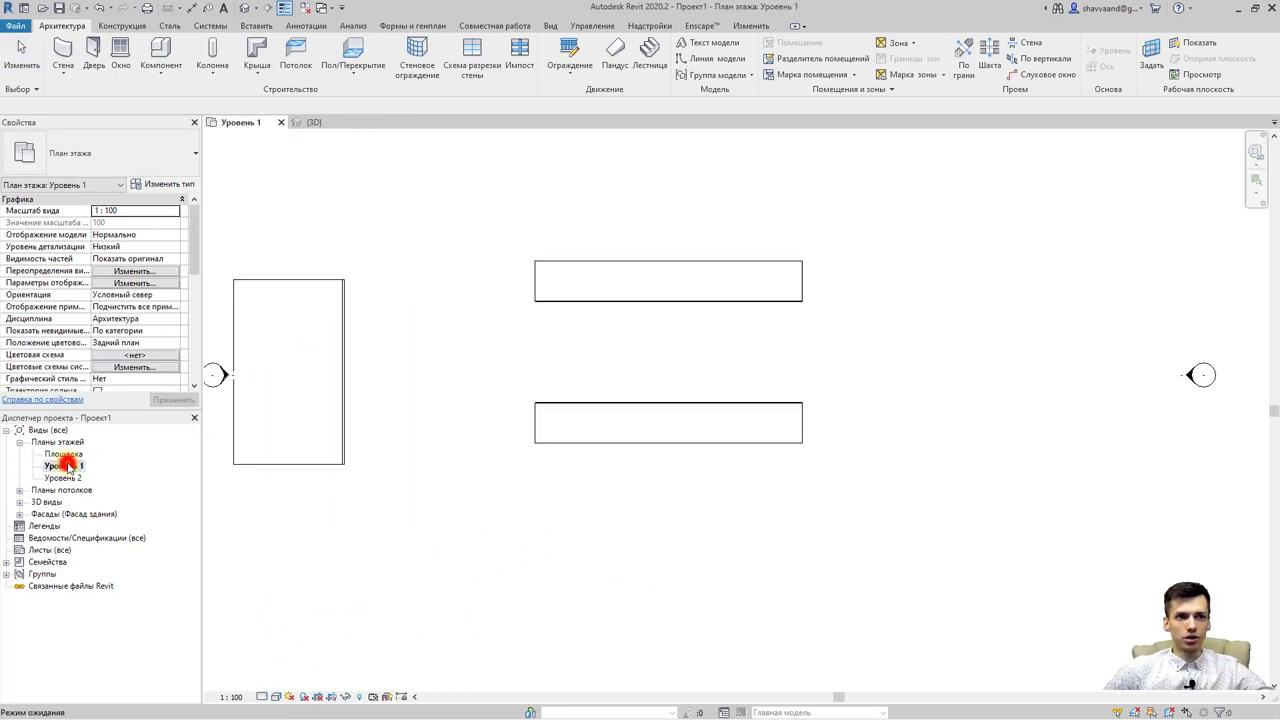
click(259, 52)
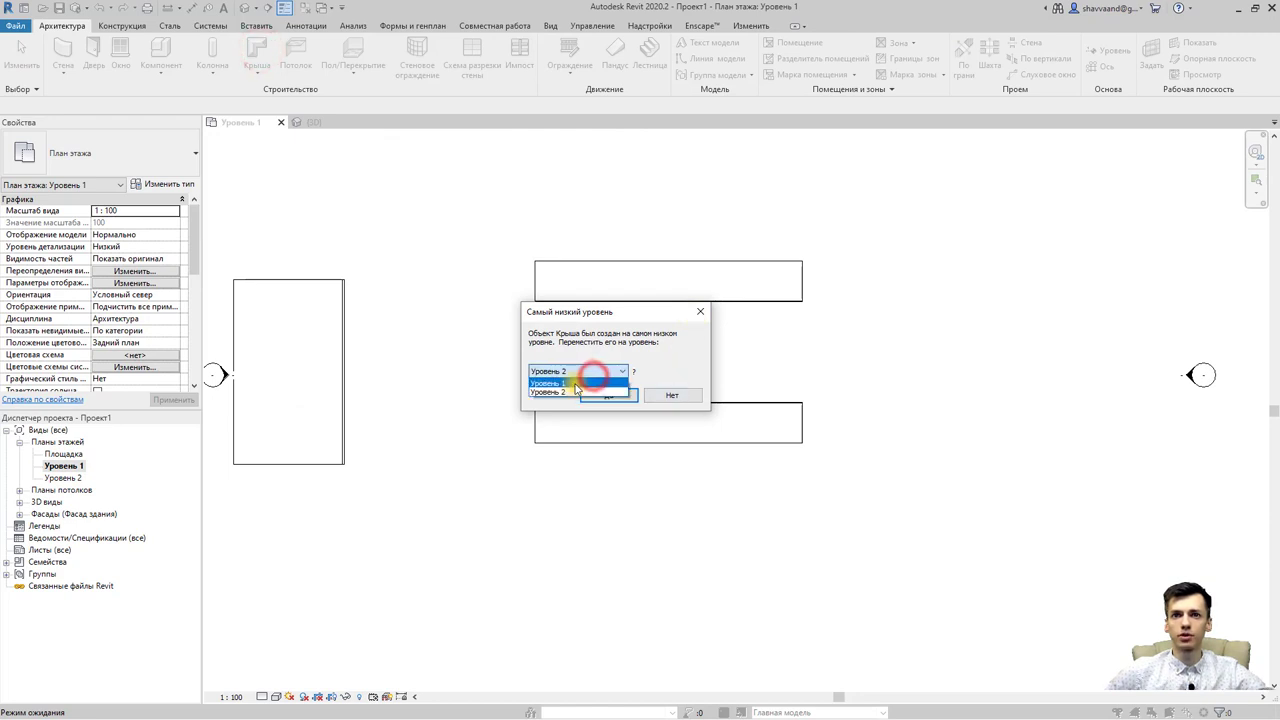
click(584, 396)
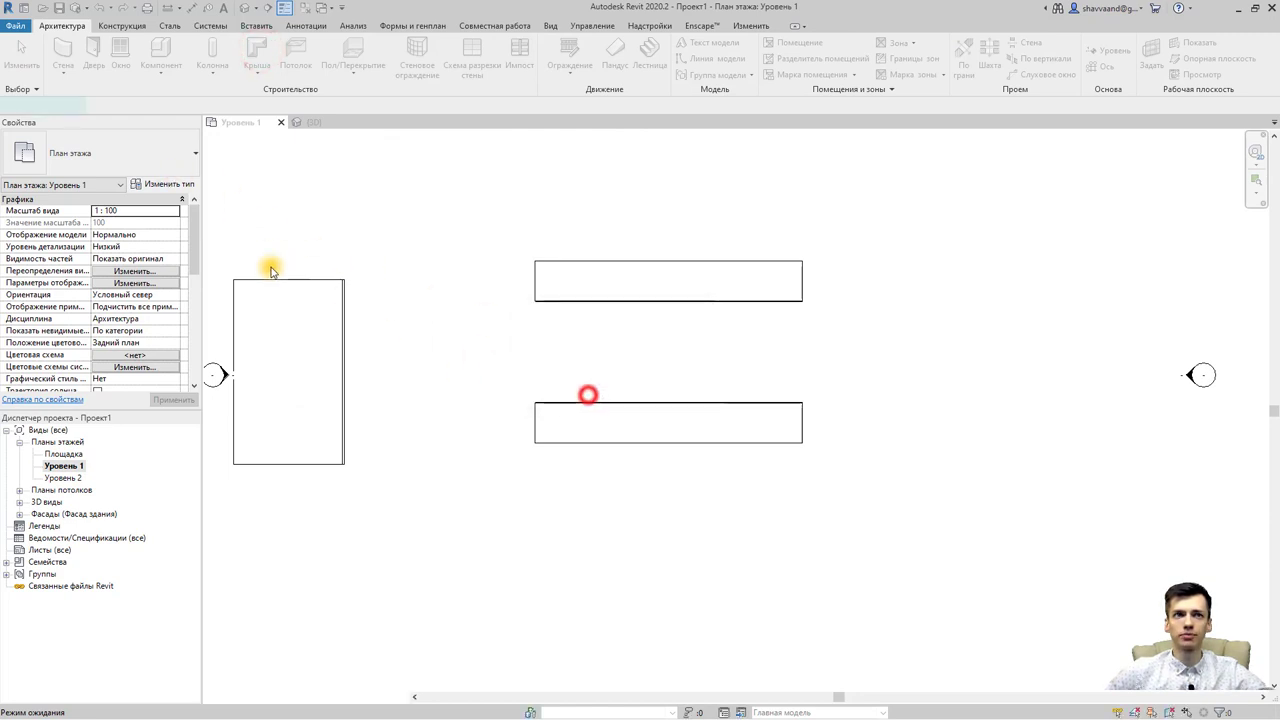
click(186, 160)
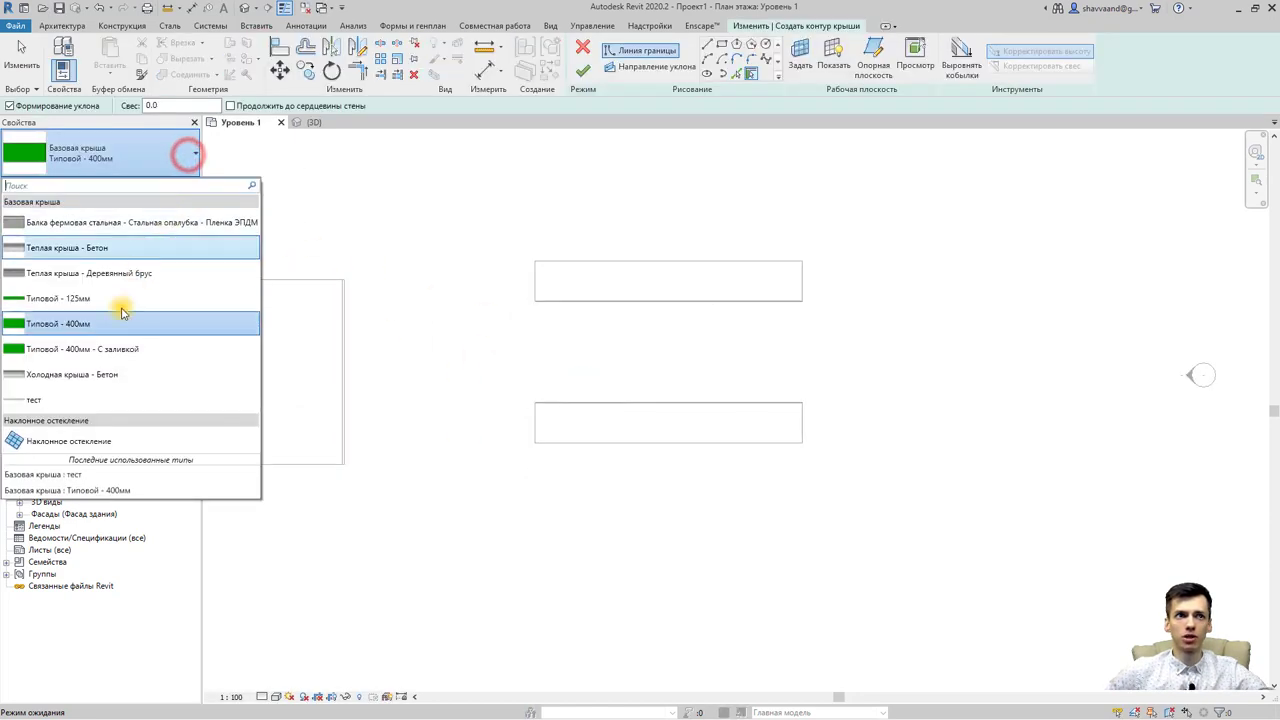
click(45, 396)
middle_drag(694, 343, 578, 232)
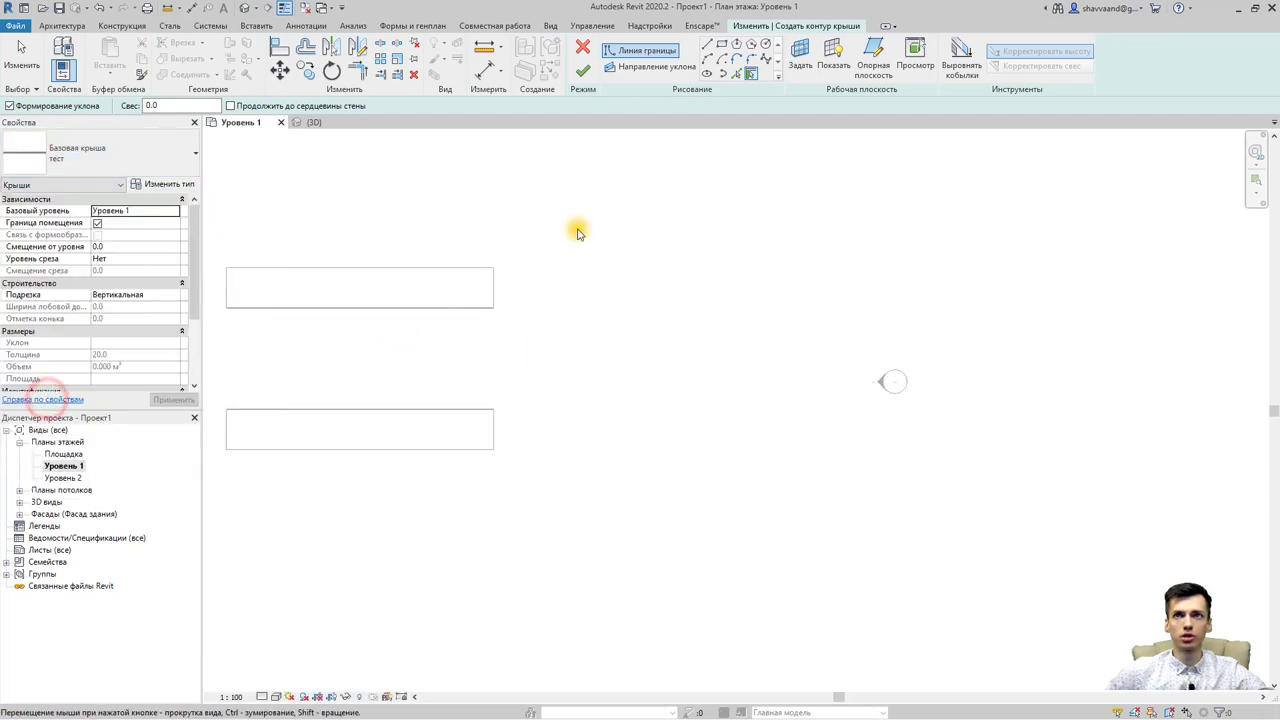
- Draw a rectangular footprint with a non-sloping bottom edge, finish, and inspect it in 3D
click(721, 45)
click(622, 261)
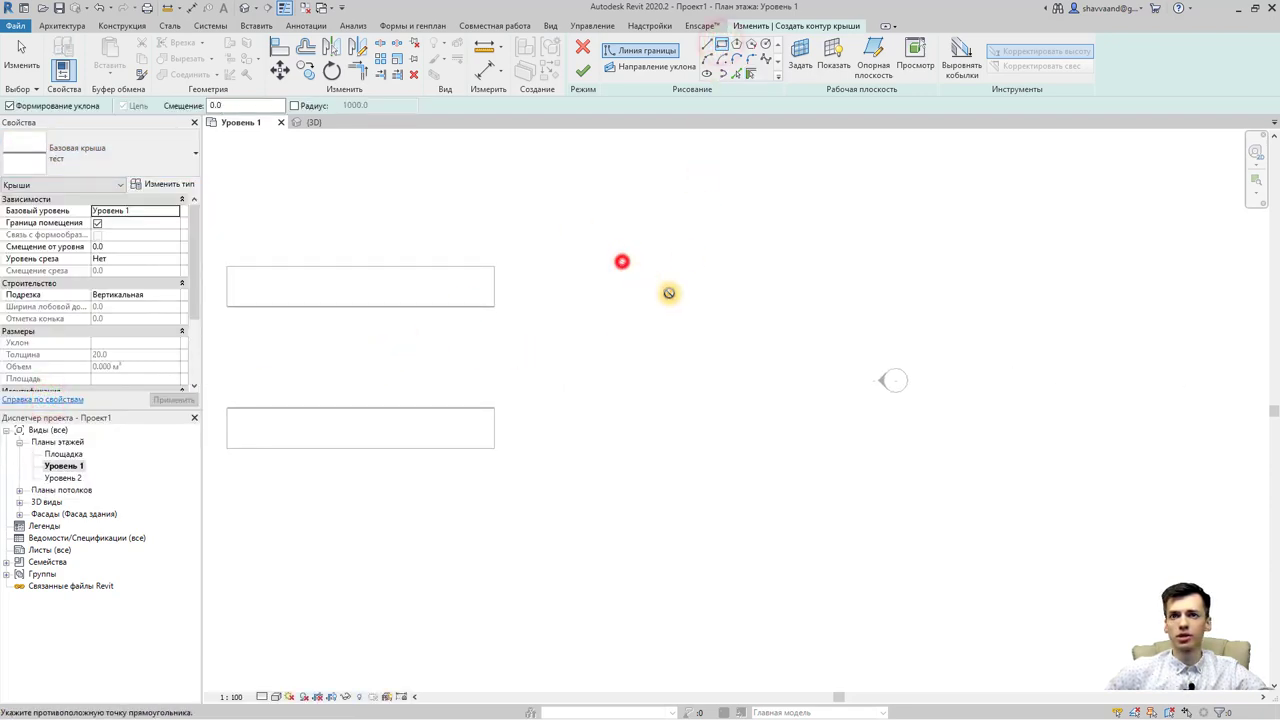
click(881, 455)
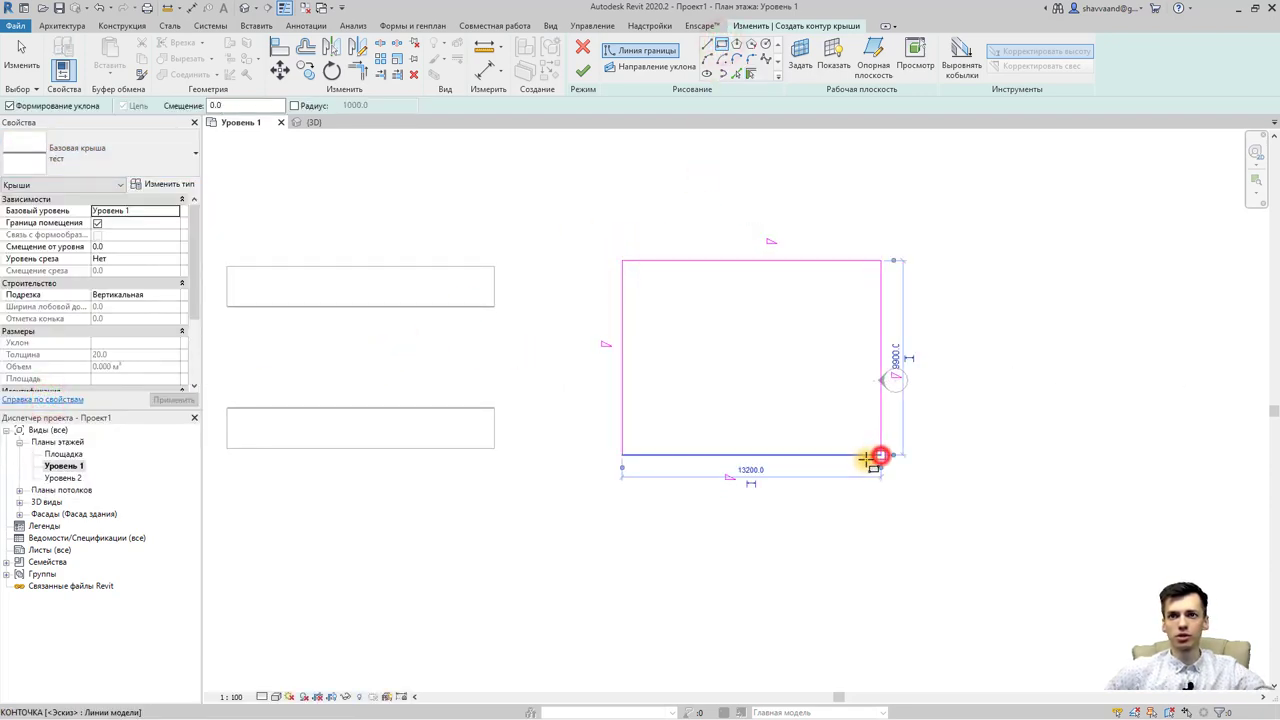
key(Escape)
click(810, 455)
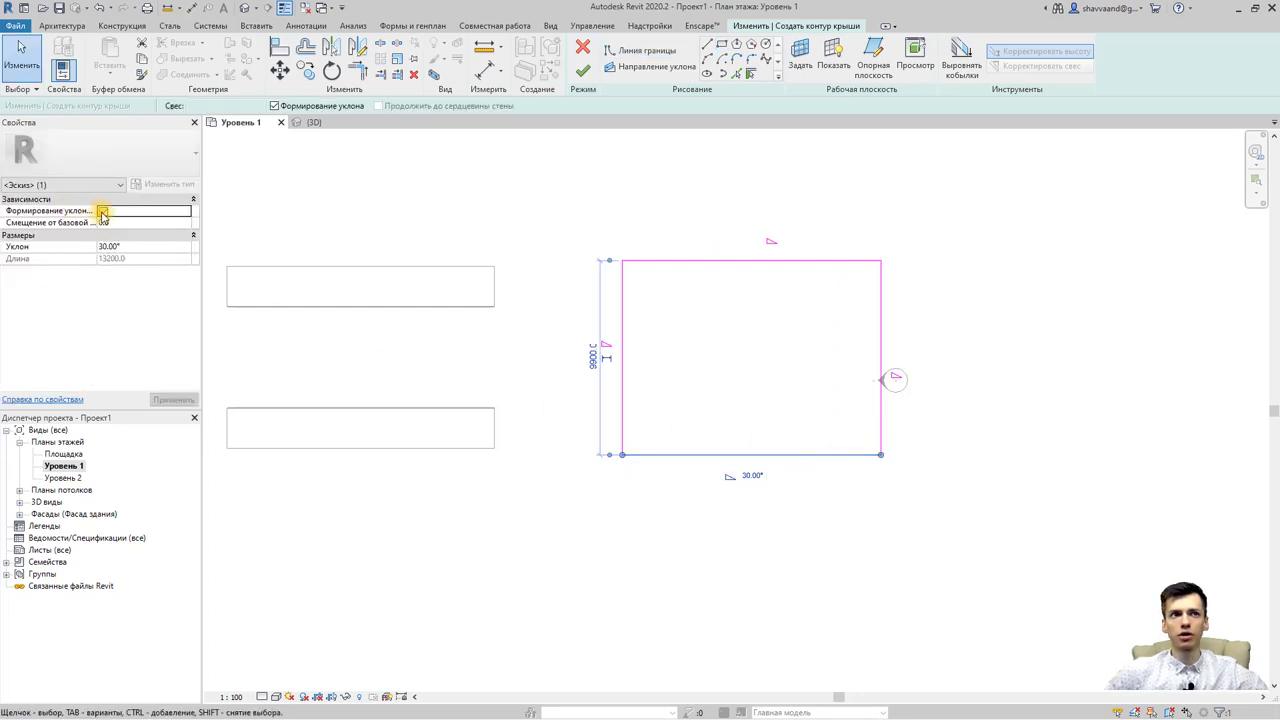
click(583, 71)
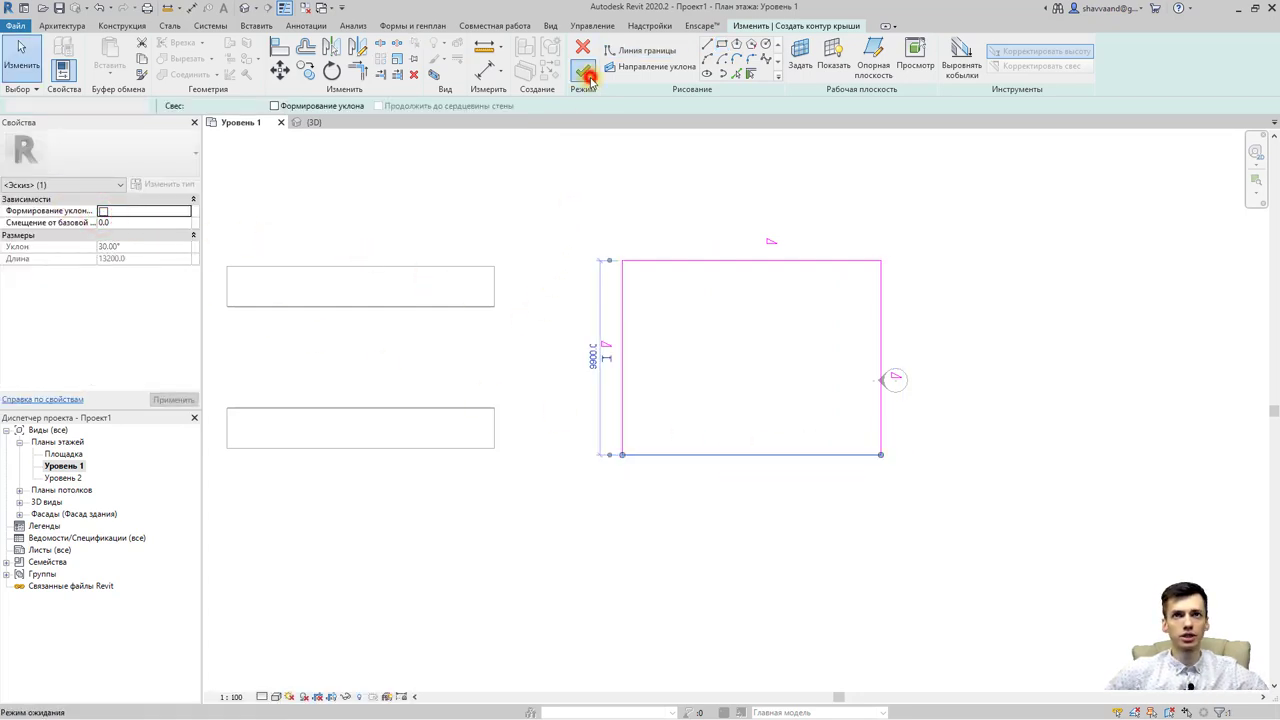
click(245, 8)
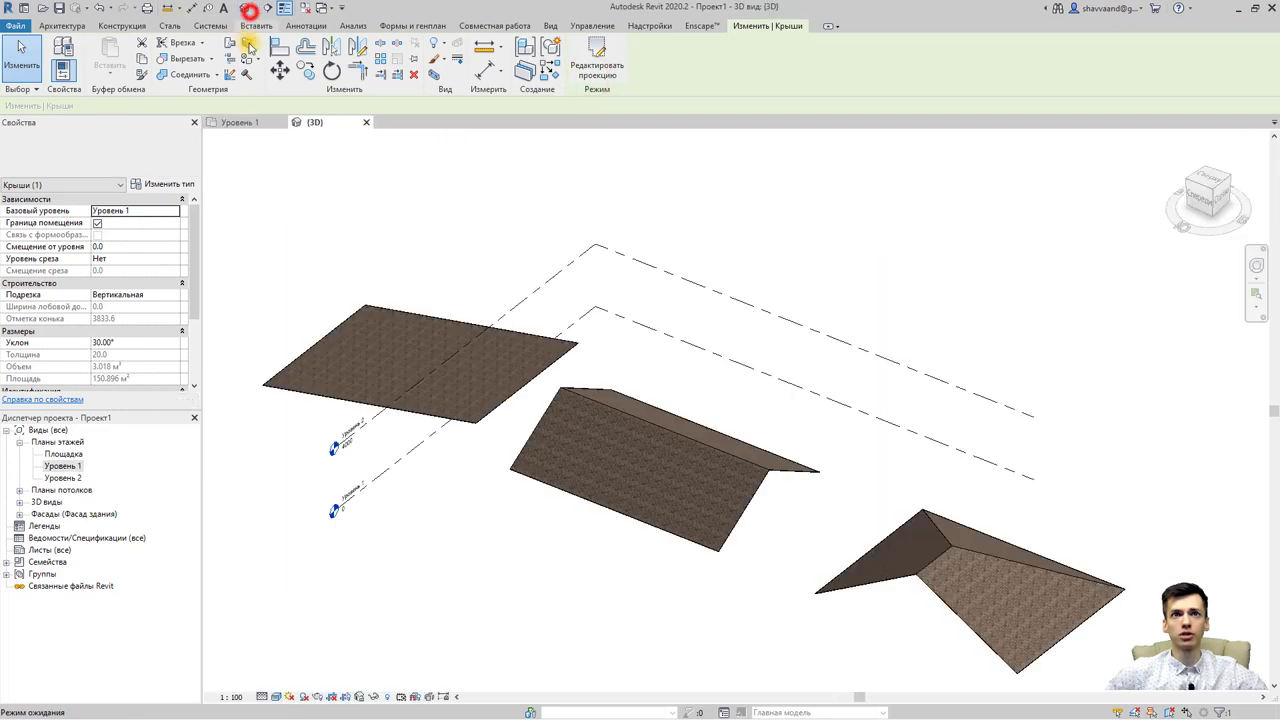
mouse_move(586, 357)
shift+middle_down()
mouse_move(725, 505)
mouse_move(640, 431)
mouse_move(646, 440)
mouse_move(580, 497)
mouse_move(643, 380)
mouse_move(629, 363)
mouse_move(540, 445)
shift+middle_up()
scroll(651, 363, up, 3)
- Create a 20300 × 11500 rectangular hip roof on Level 1 and view it in 3D
double_click(62, 466)
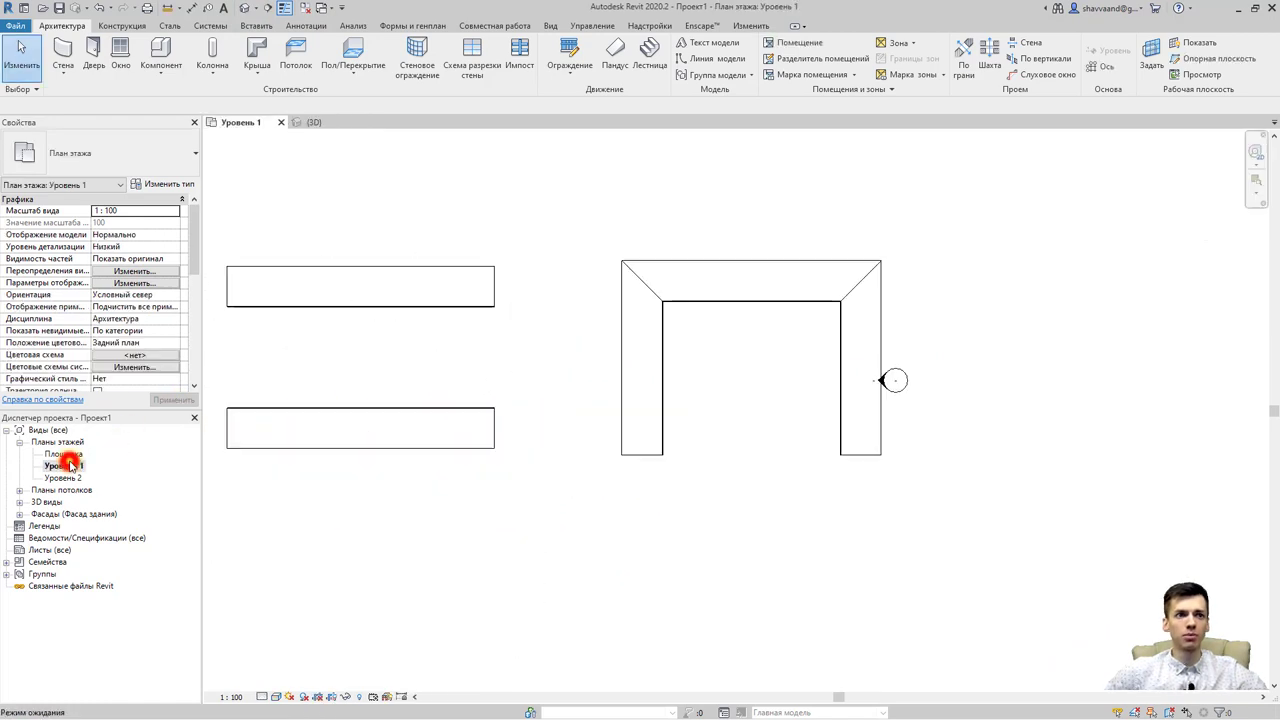
scroll(480, 375, down, 3)
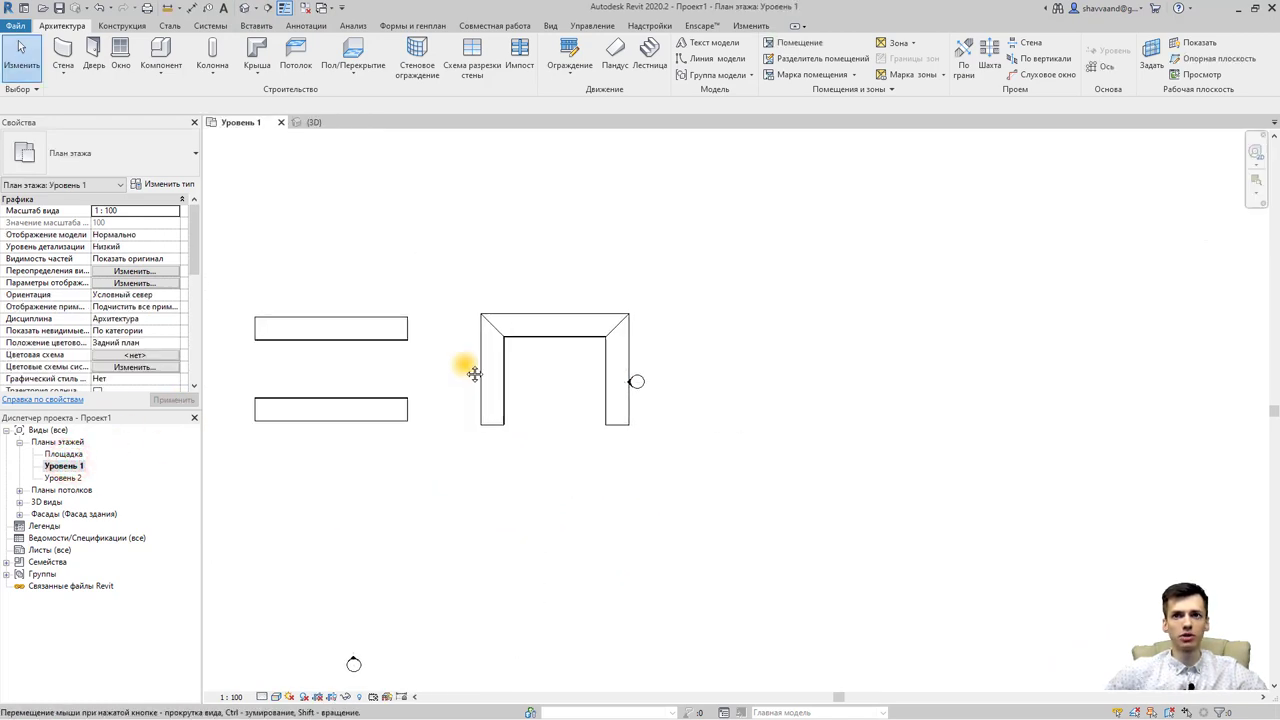
click(266, 57)
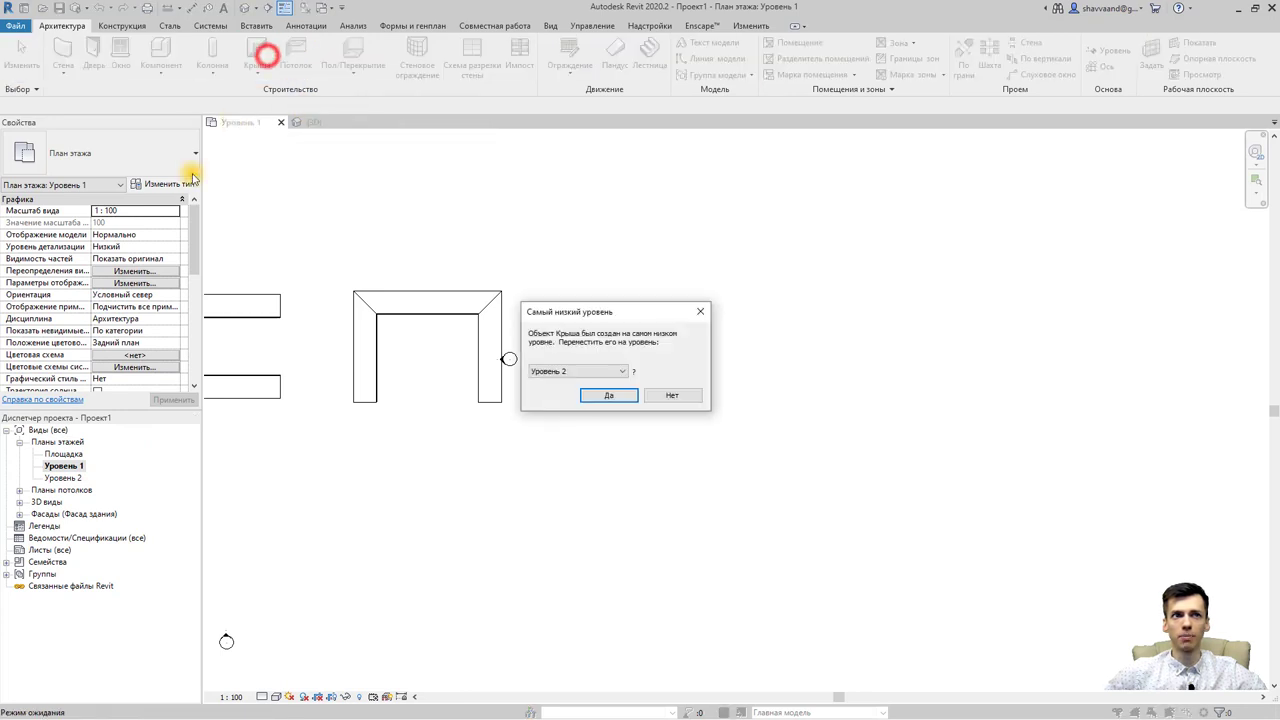
click(592, 398)
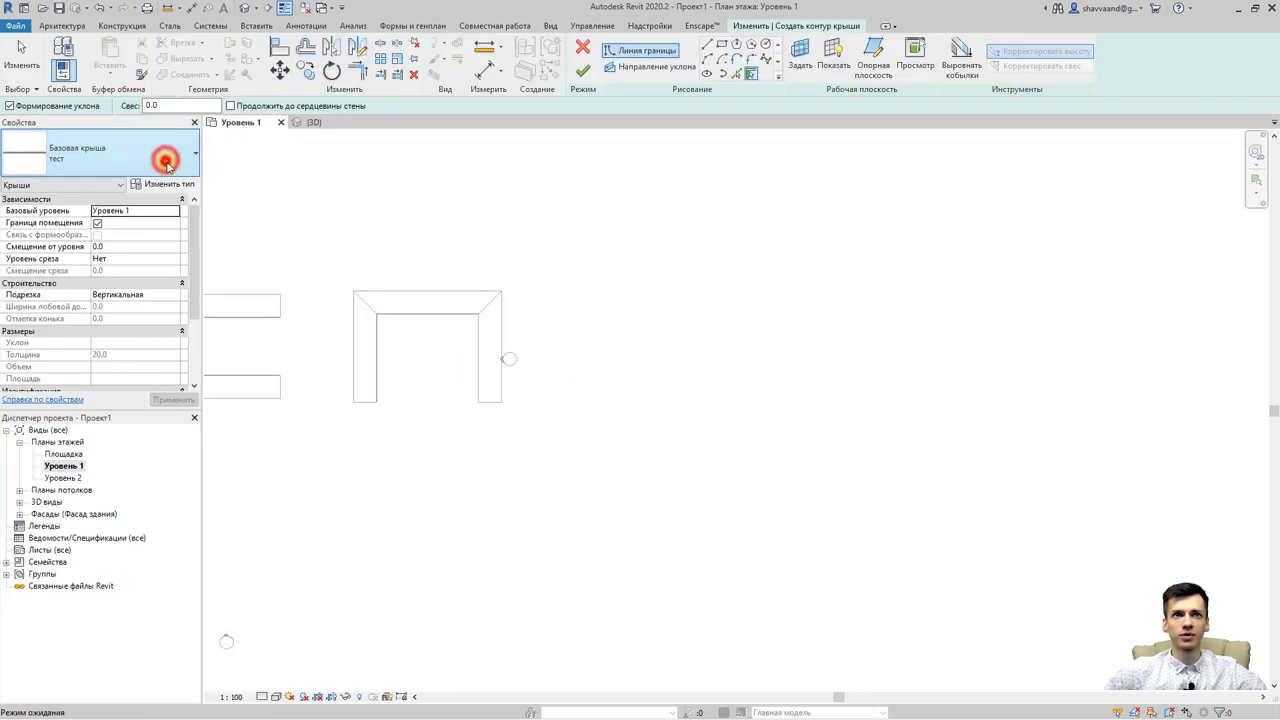
click(718, 44)
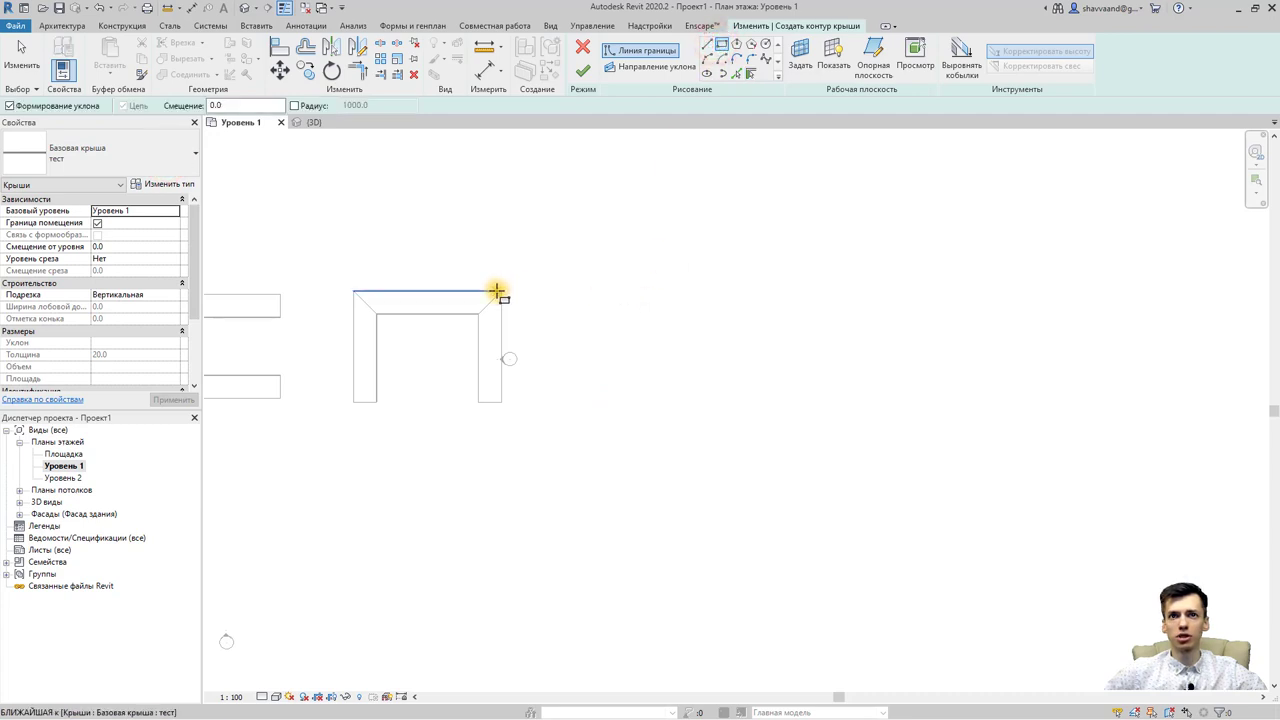
click(620, 288)
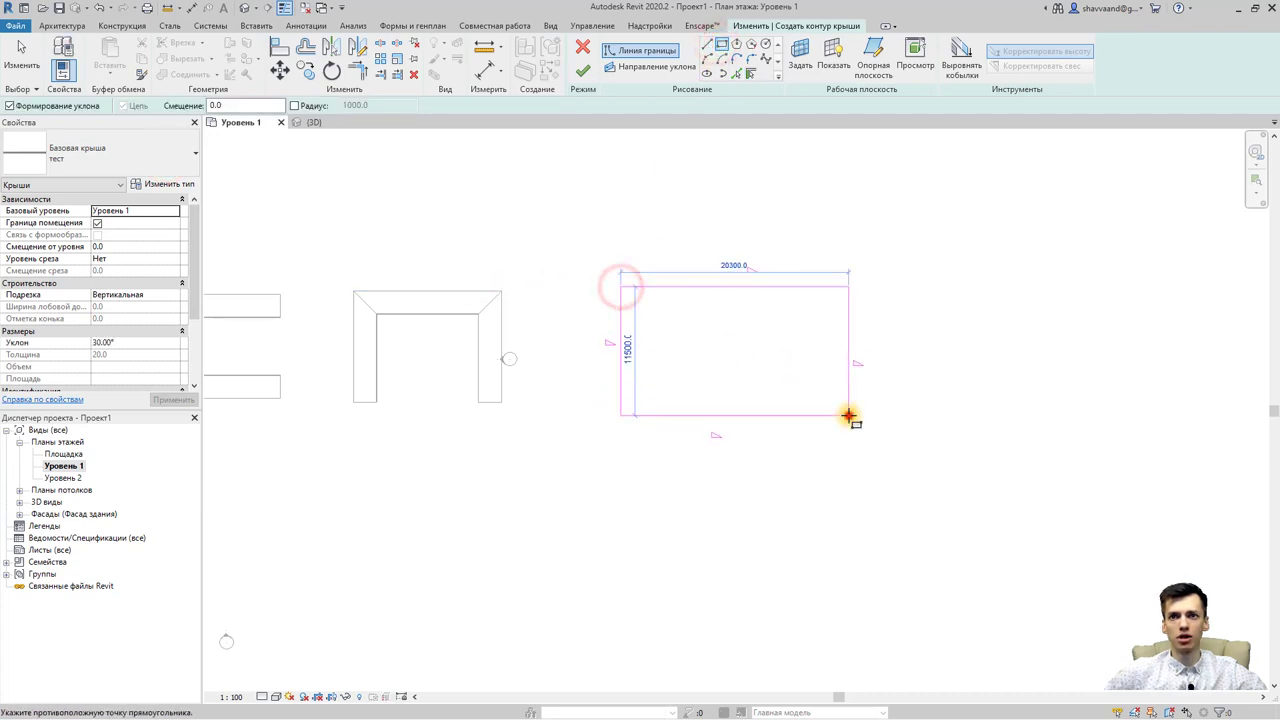
click(848, 415)
click(582, 72)
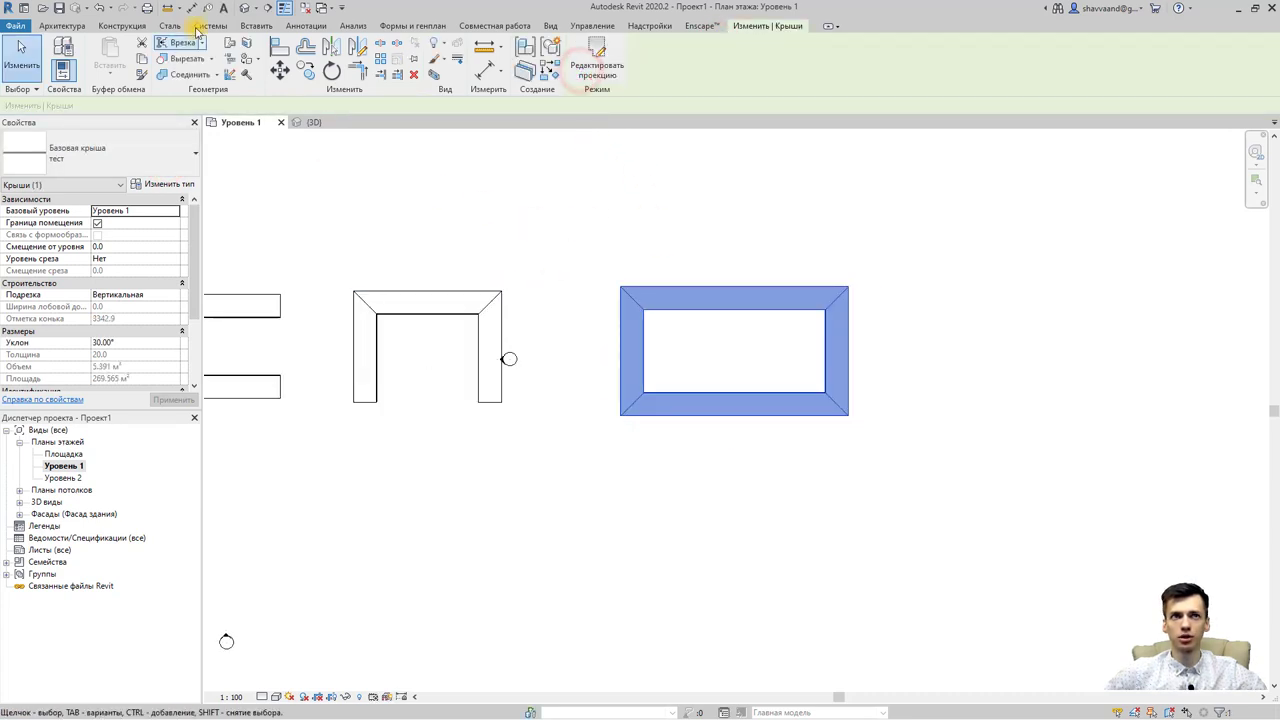
click(252, 8)
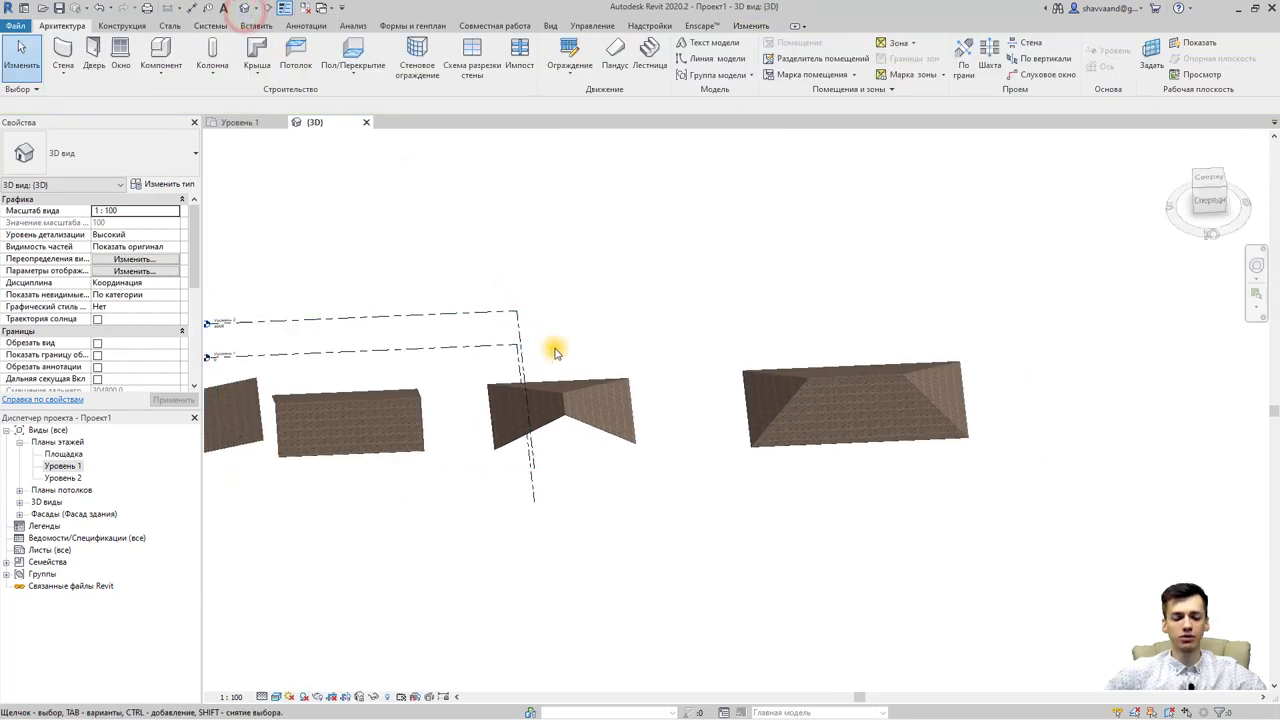
mouse_move(551, 343)
shift+middle_down()
mouse_move(665, 428)
mouse_move(503, 263)
shift+middle_up()
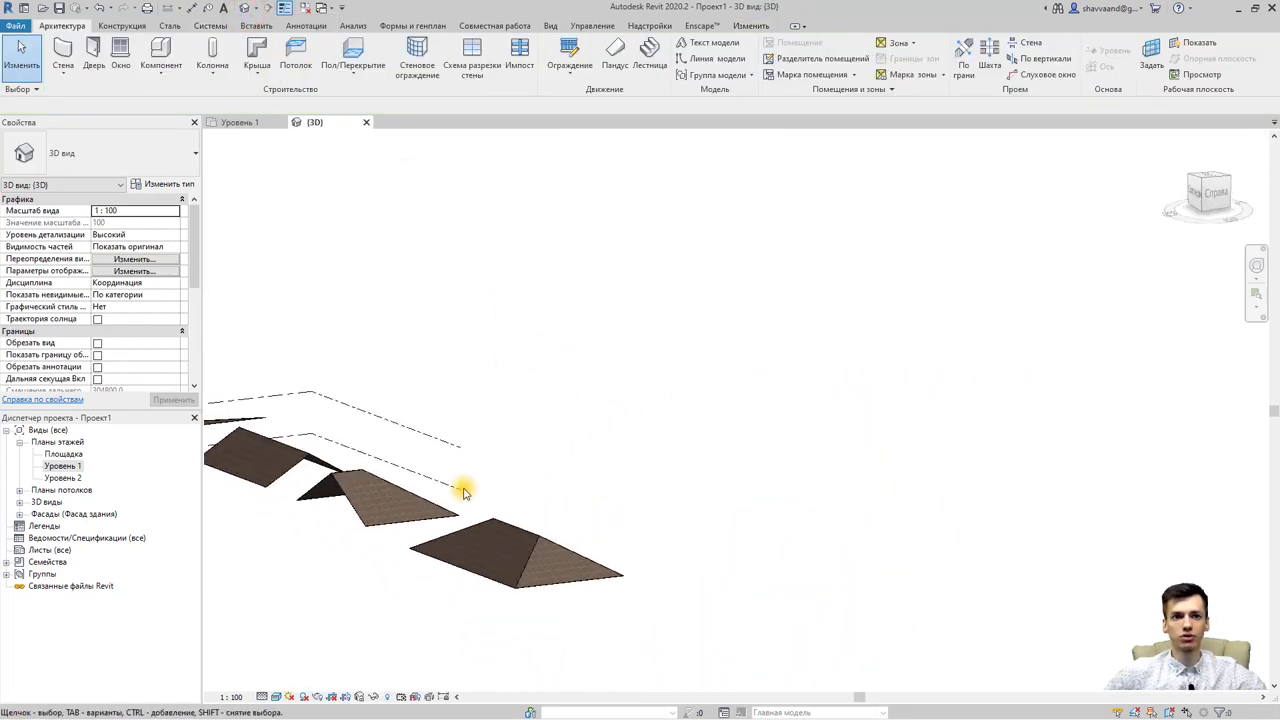
mouse_move(463, 486)
middle_down()
mouse_move(491, 423)
mouse_move(758, 632)
mouse_move(737, 543)
mouse_move(697, 563)
mouse_move(778, 472)
middle_up()
scroll(520, 437, down, 2)
scroll(778, 472, up, 2)
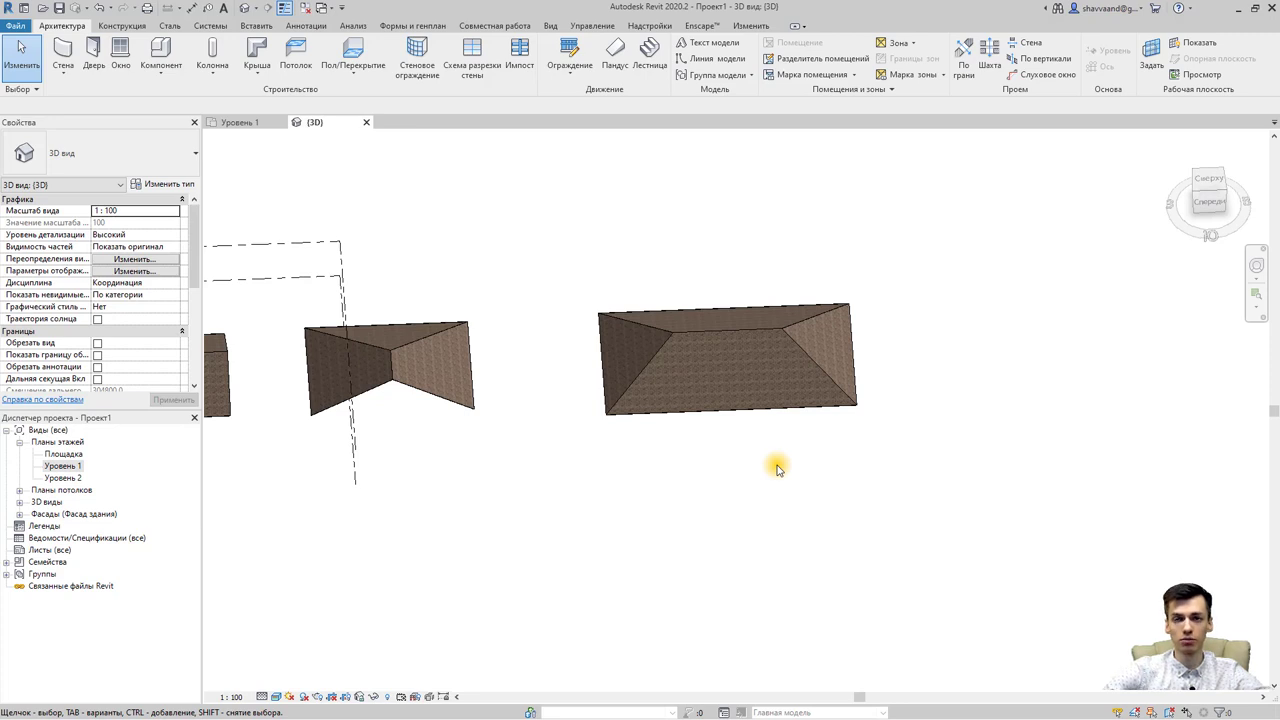
- Start another footprint roof on Level 1 from the Level 1 plan
double_click(63, 466)
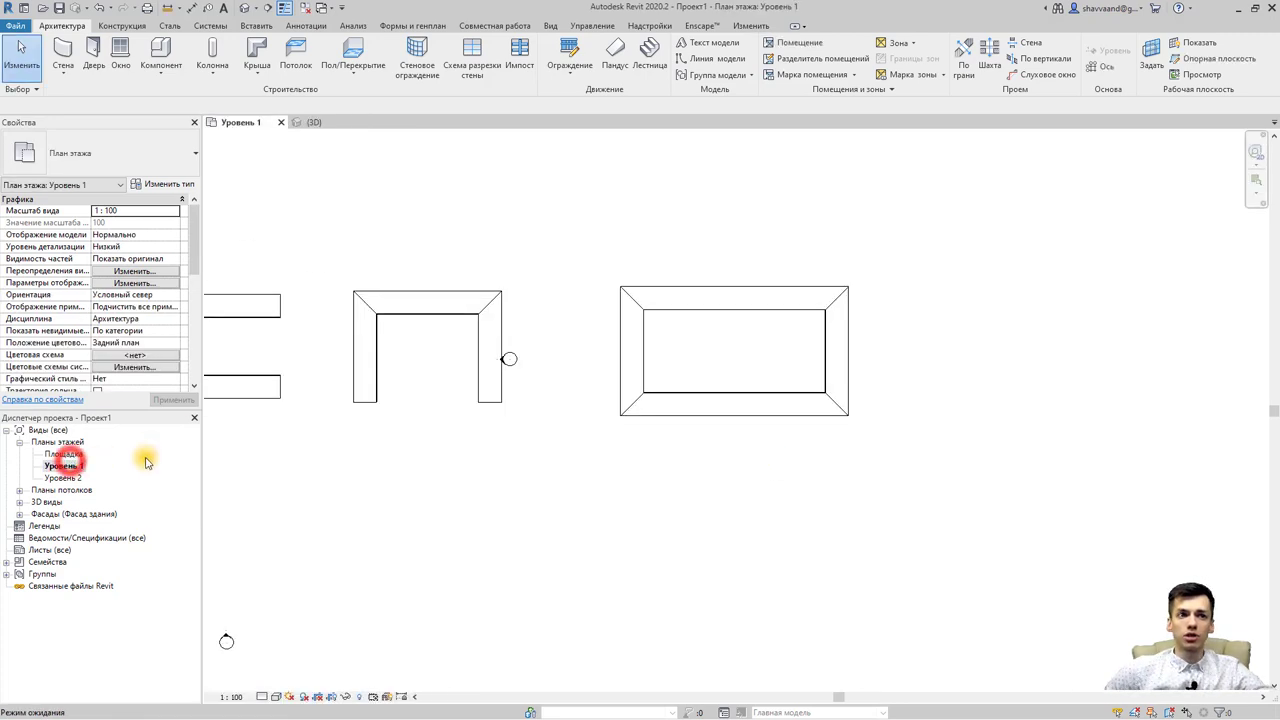
scroll(556, 399, down, 3)
click(258, 52)
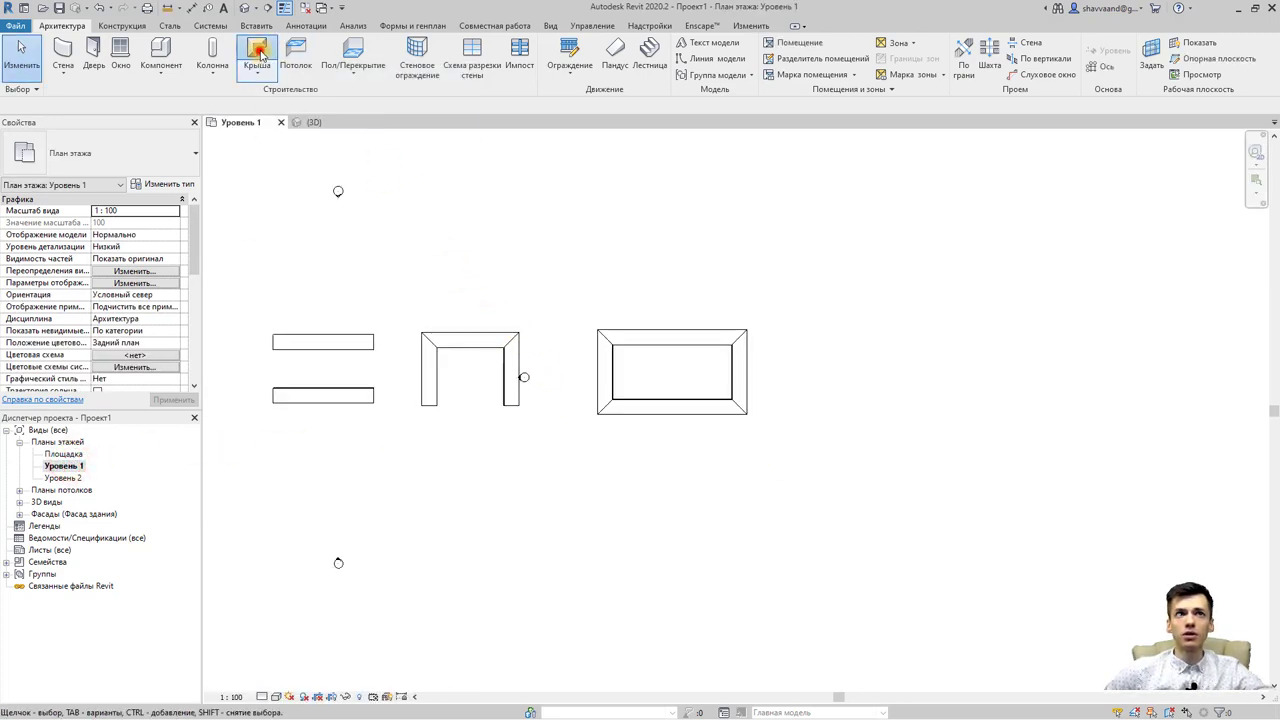
click(590, 371)
click(586, 386)
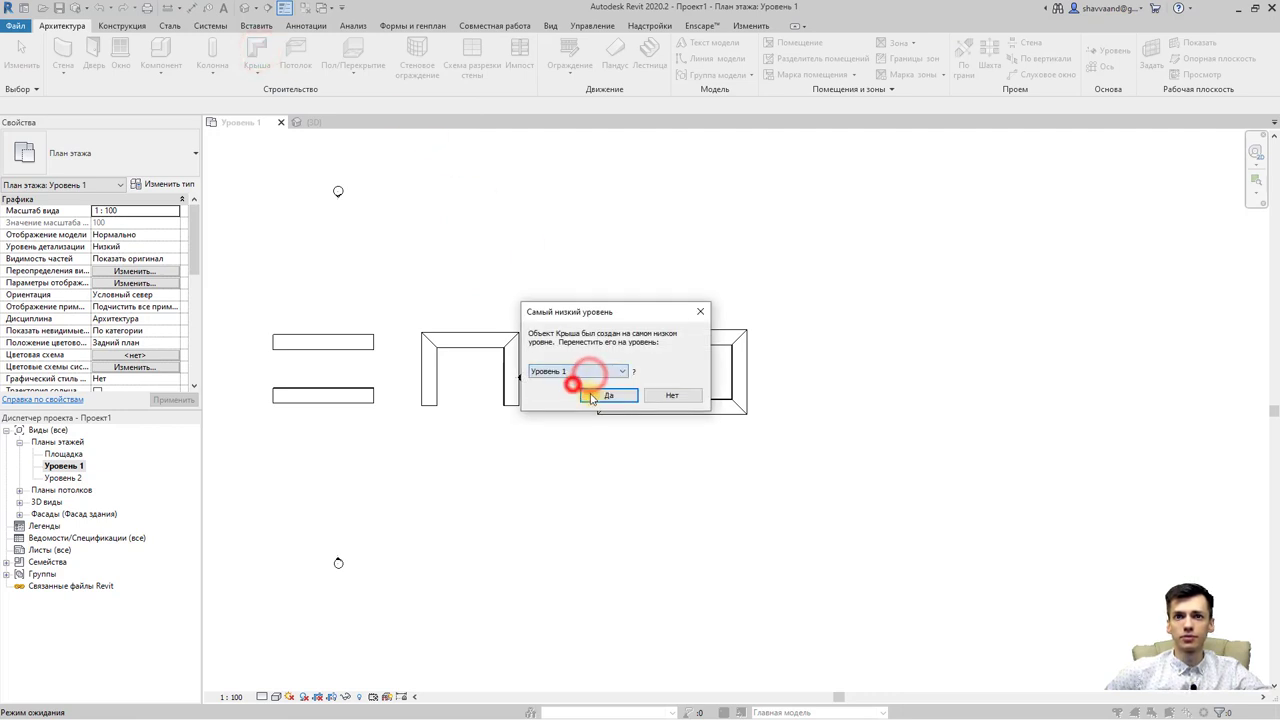
click(605, 395)
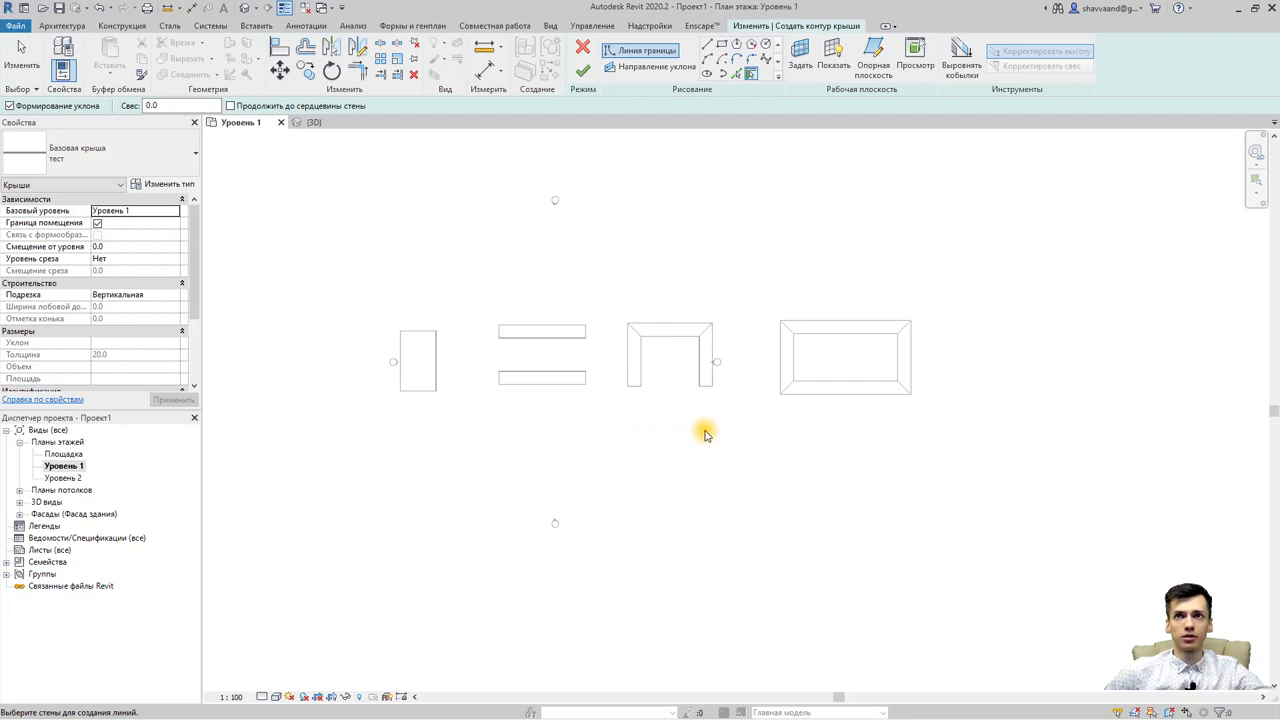
- Sketch a 12000 × 20000 rectangle, cancel a second one, then undo the rectangle
click(720, 50)
click(464, 461)
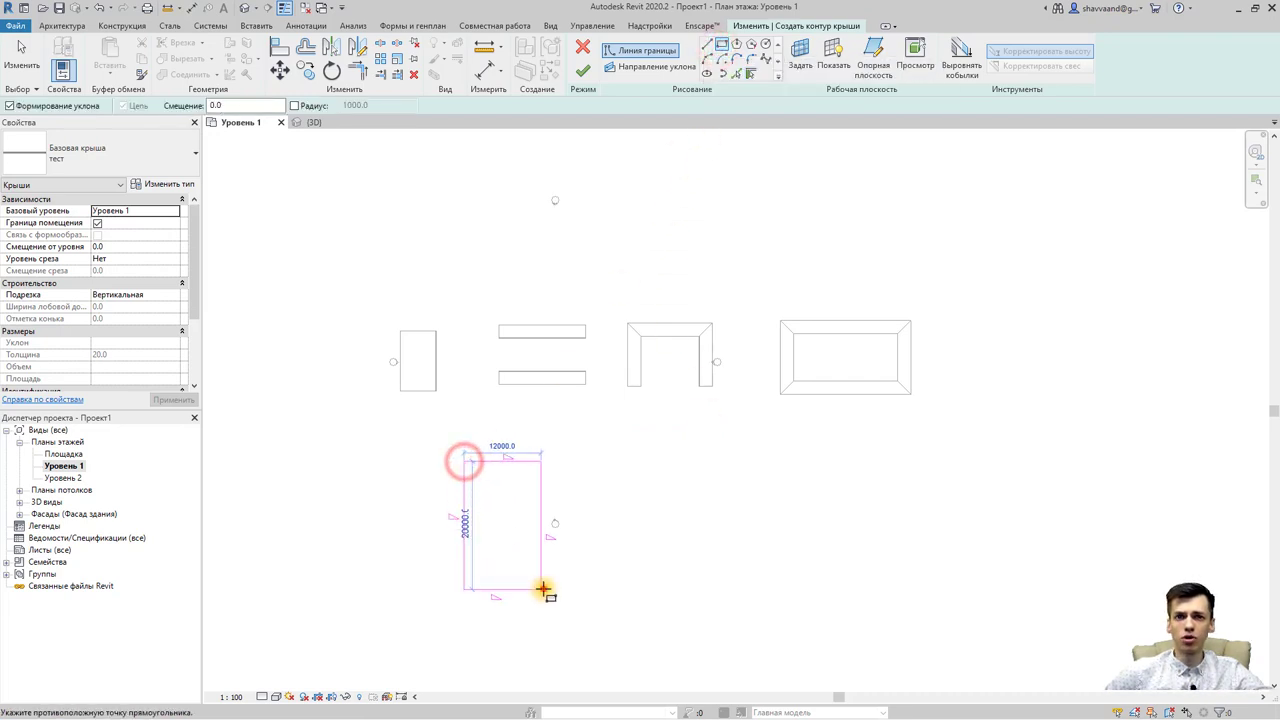
click(542, 589)
click(615, 506)
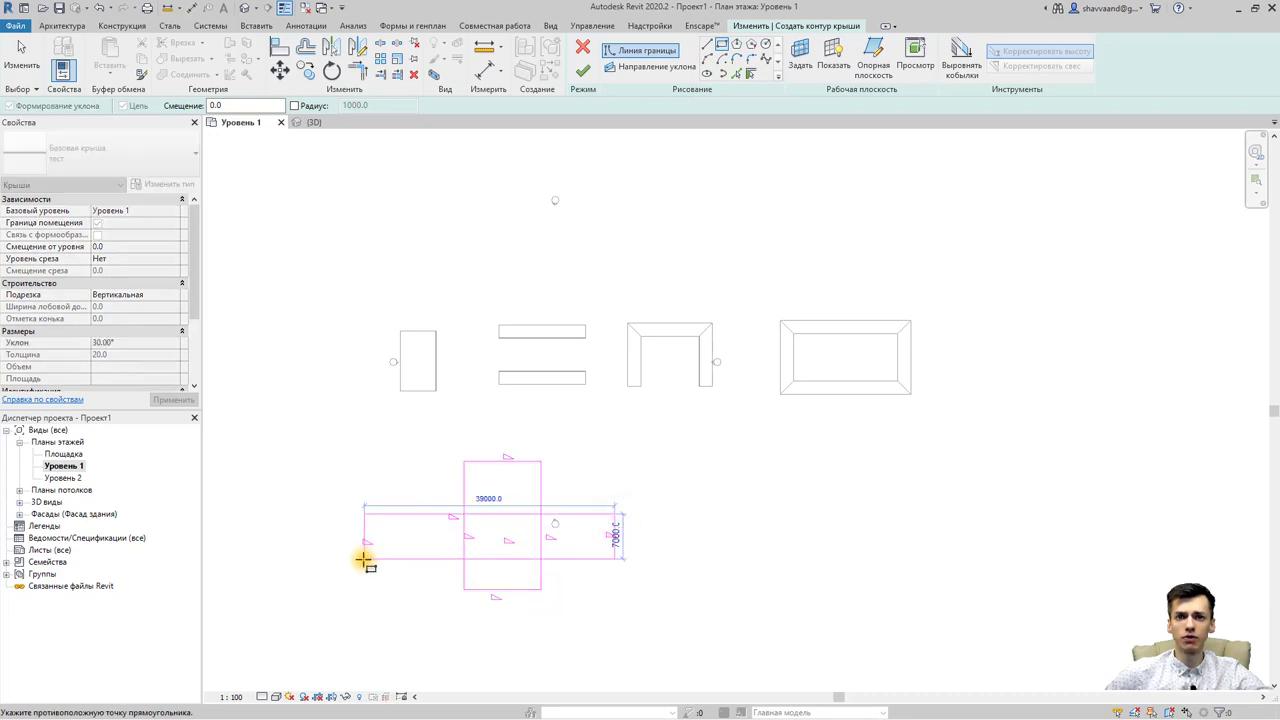
key(Escape)
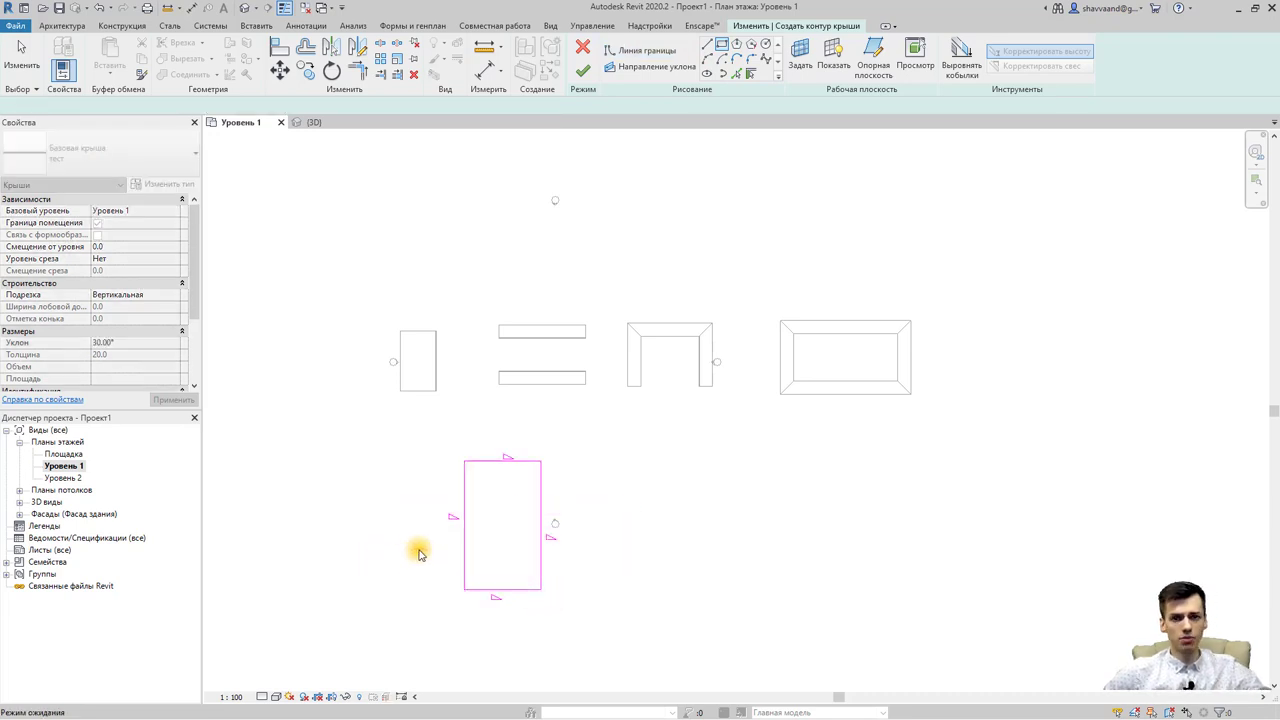
key(ctrl+z)
- Draw the first vertical boundary line and the 6000 horizontal step segment
click(707, 44)
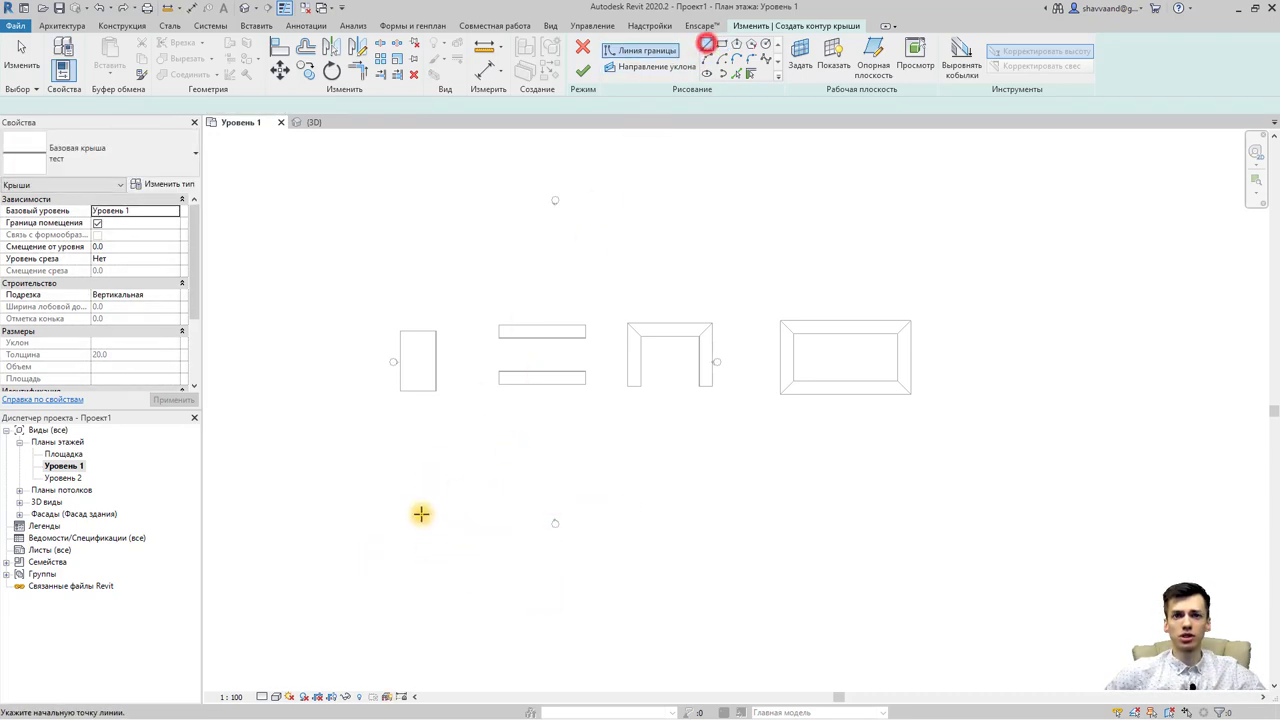
click(466, 464)
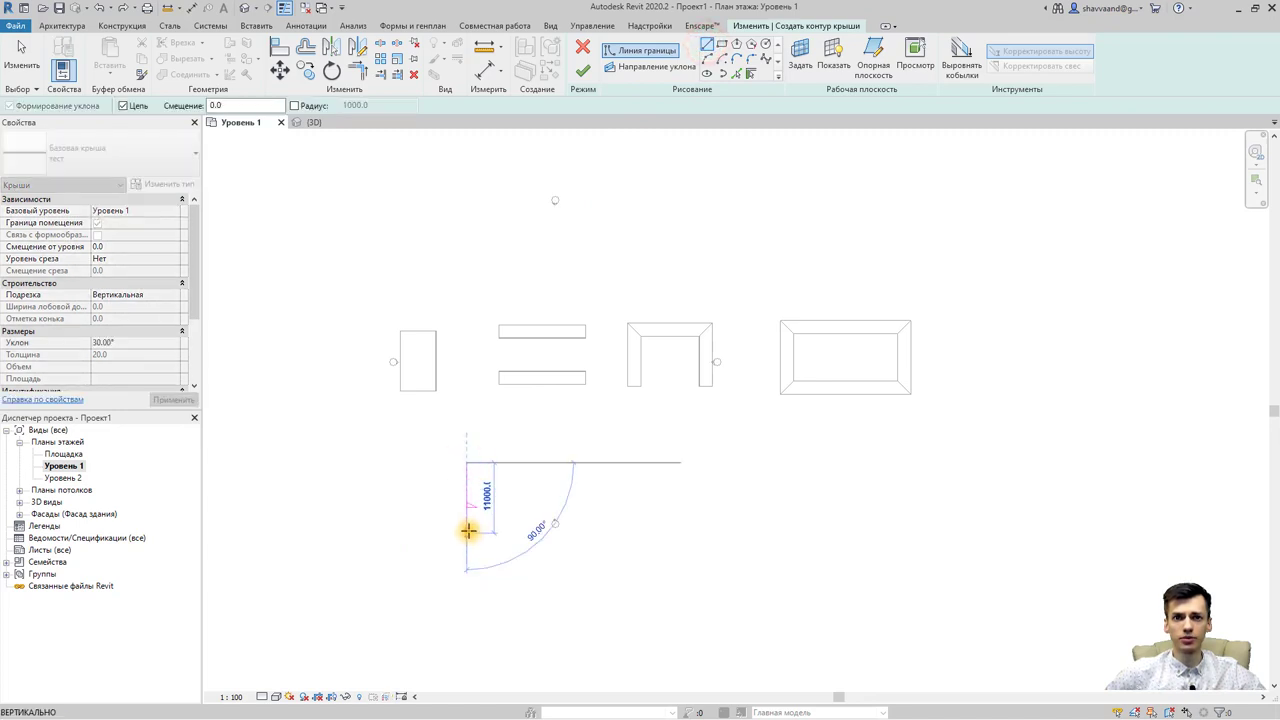
click(467, 531)
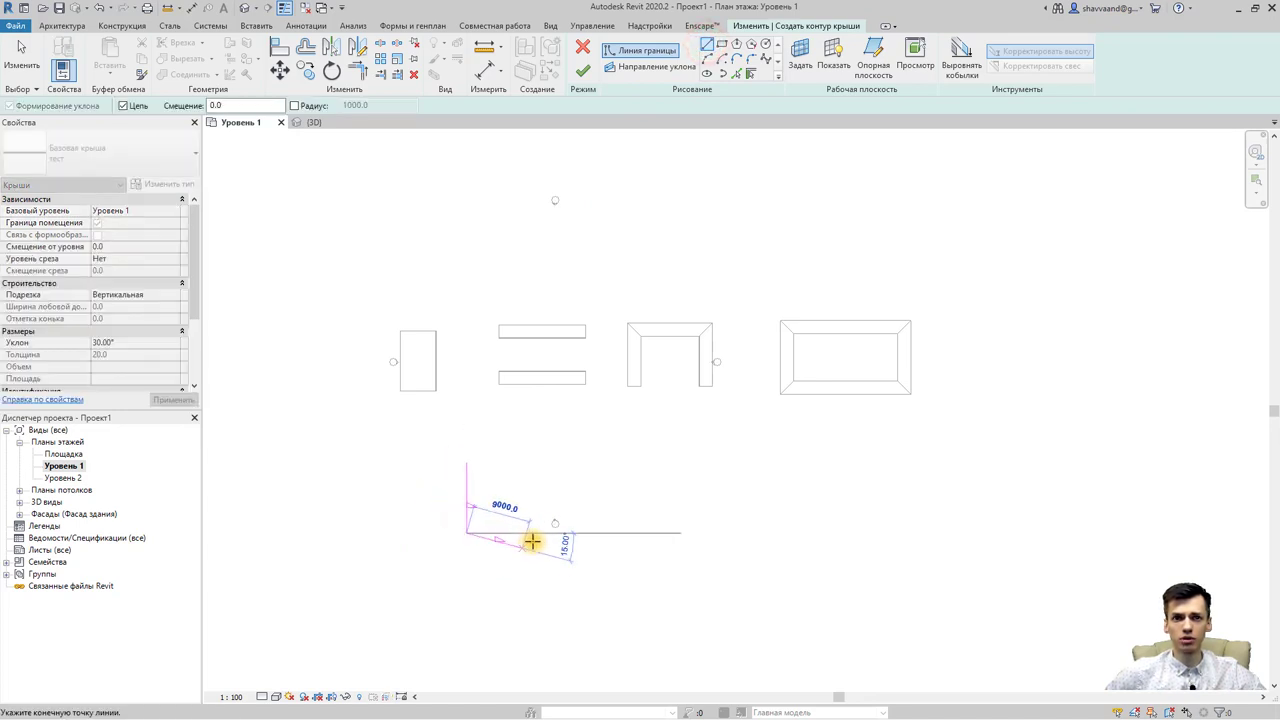
key(Escape)
text(6000)
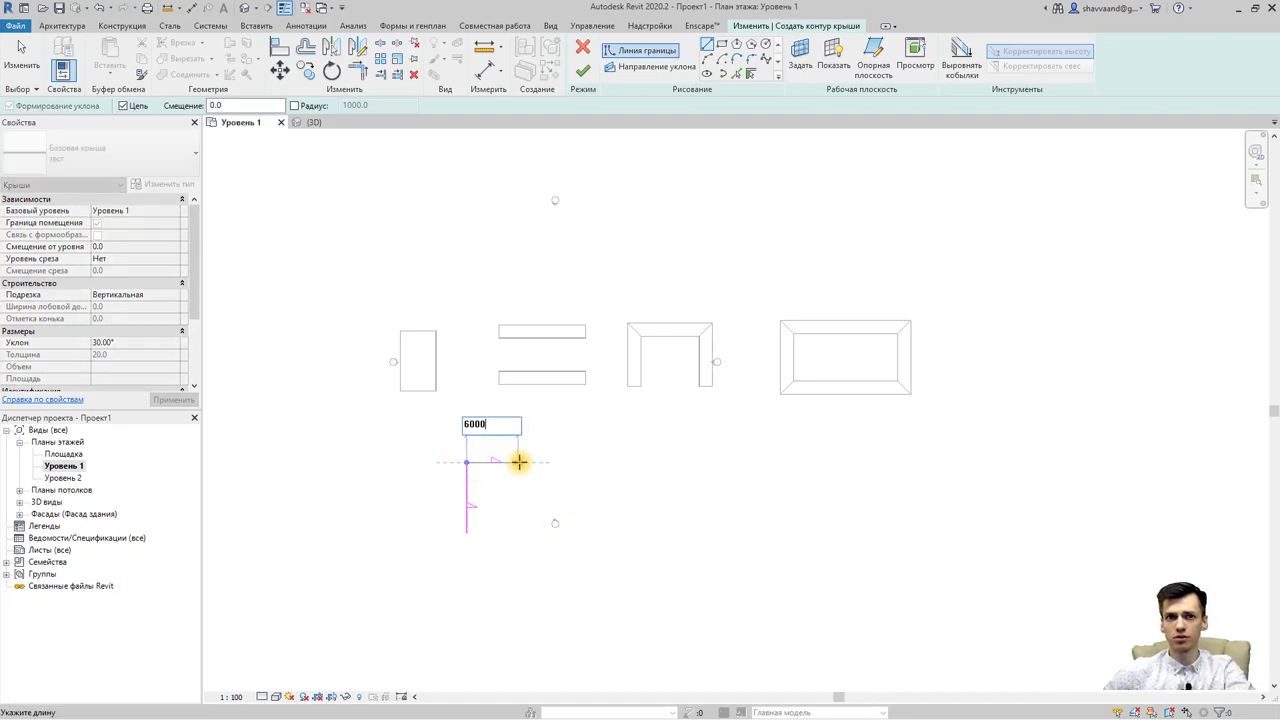
key(Return)
scroll(512, 508, up, 1)
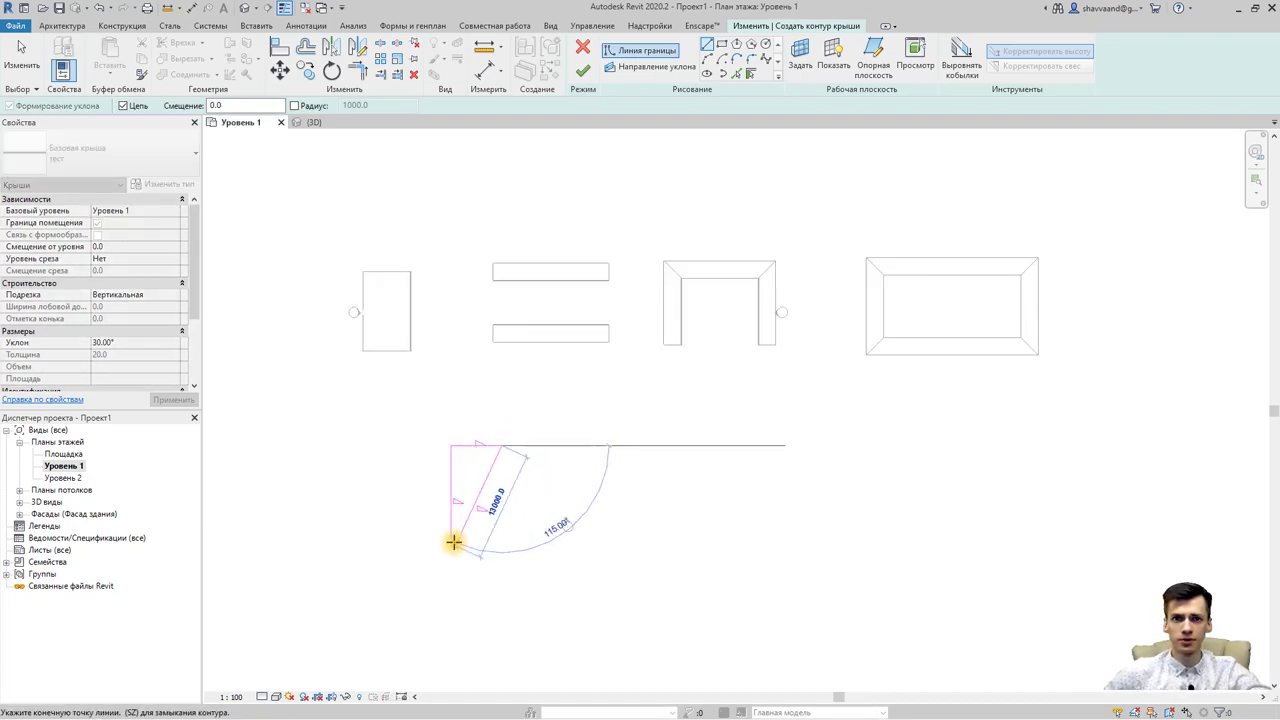
click(502, 540)
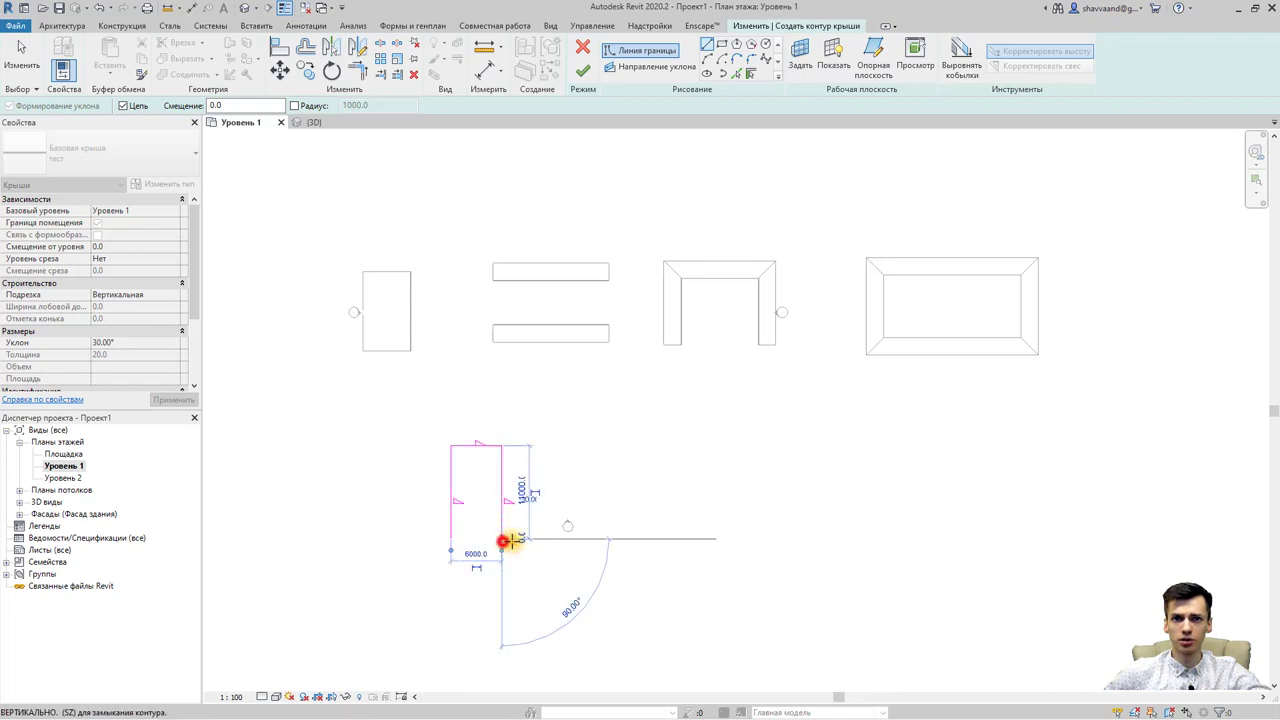
text(1100)
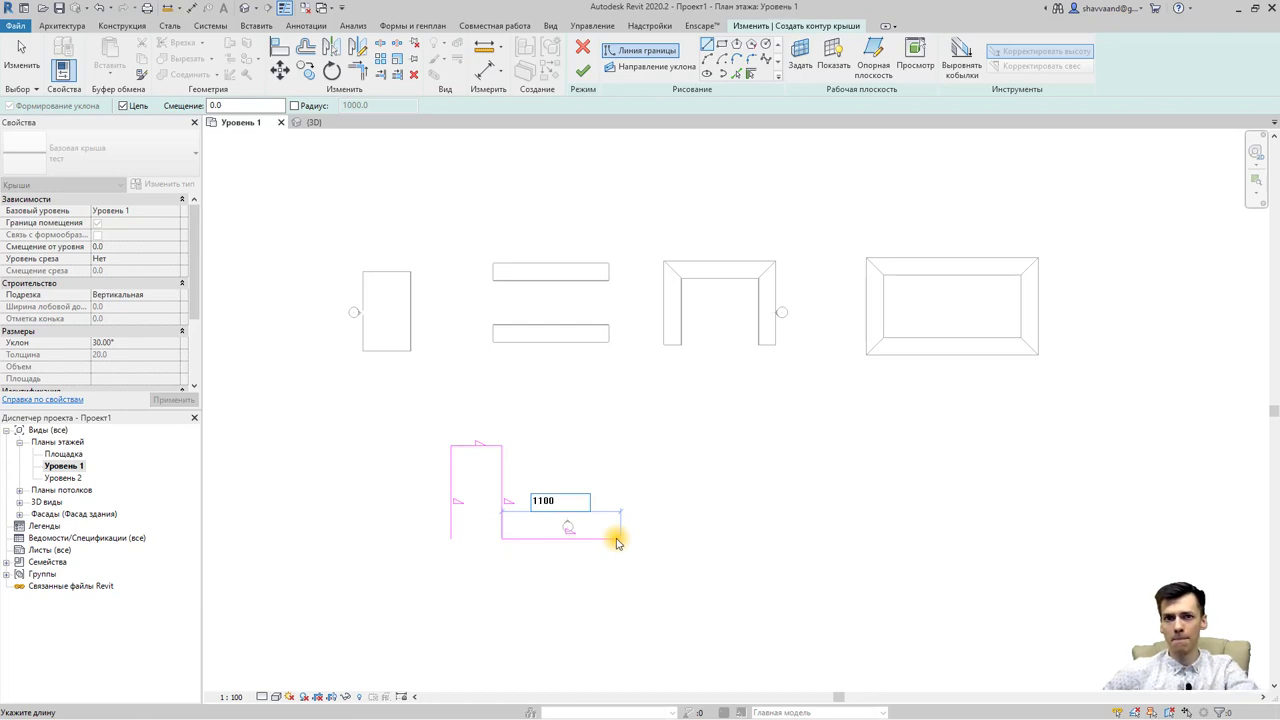
key(Escape)
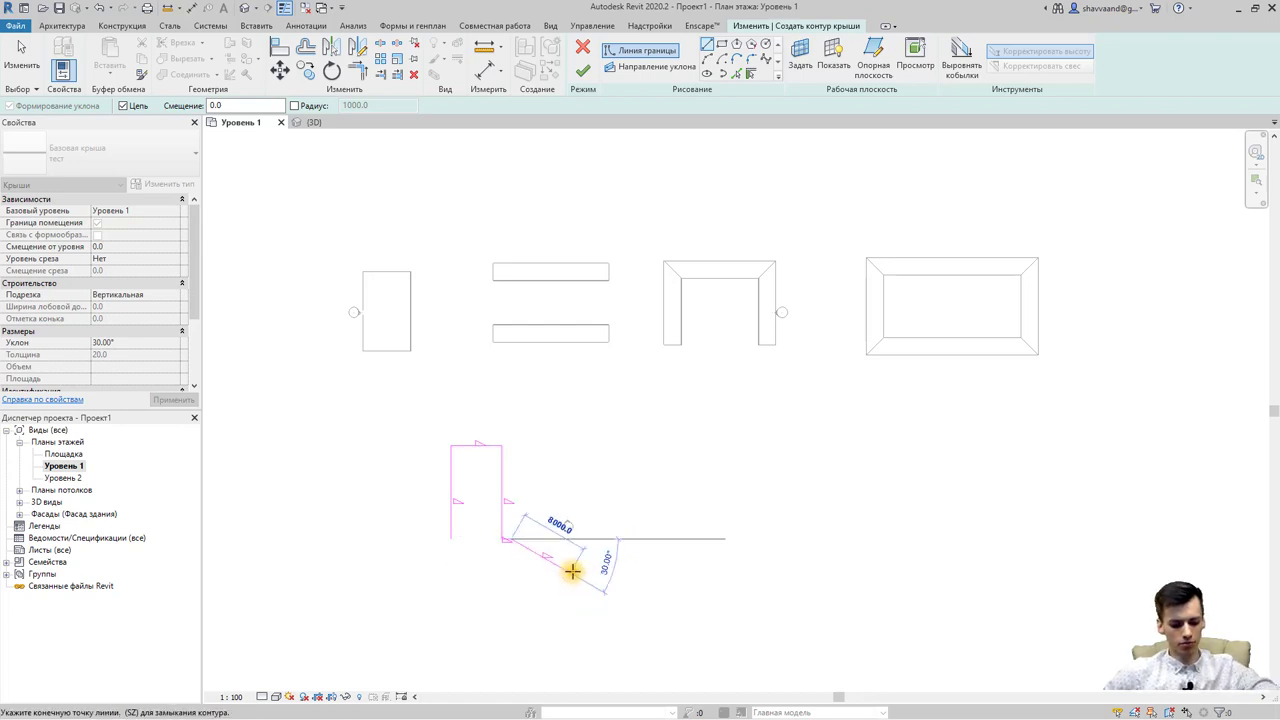
key(Escape)
key(Escape)
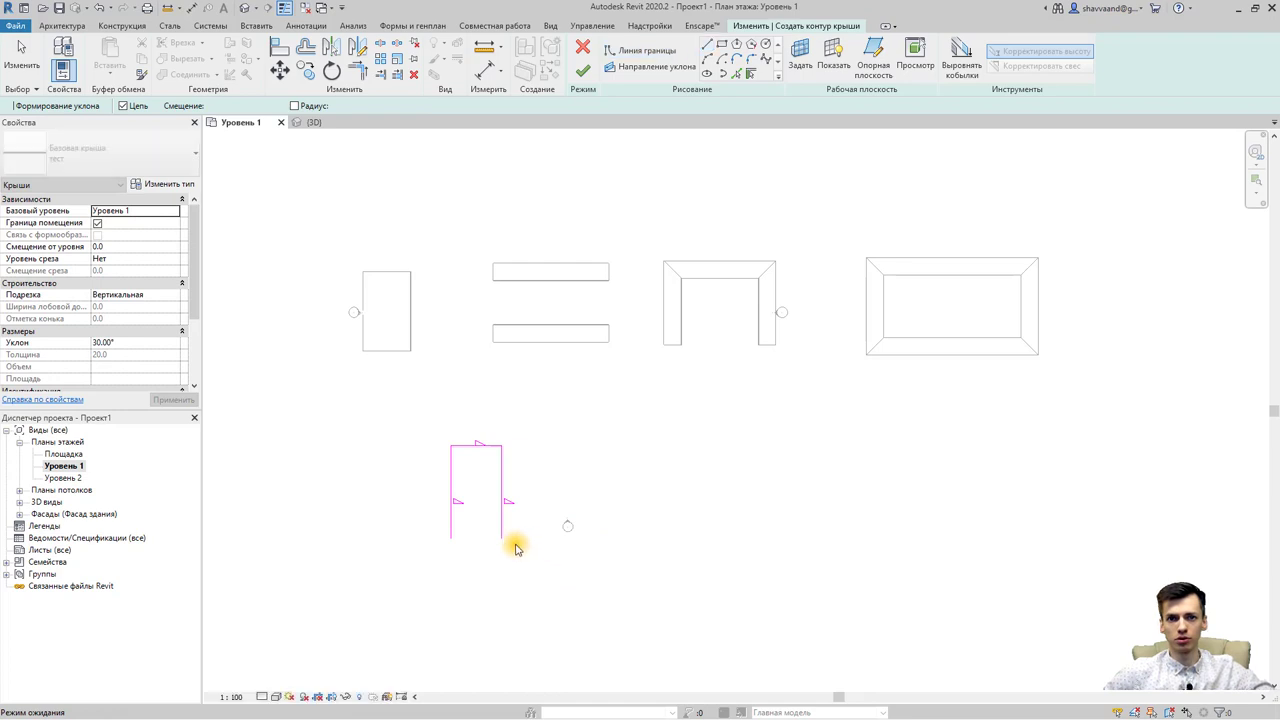
- Continue the stepped chain with typed lengths, including a 6000 downward segment
scroll(512, 543, up, 2)
scroll(500, 540, up, 1)
key(Return)
click(496, 537)
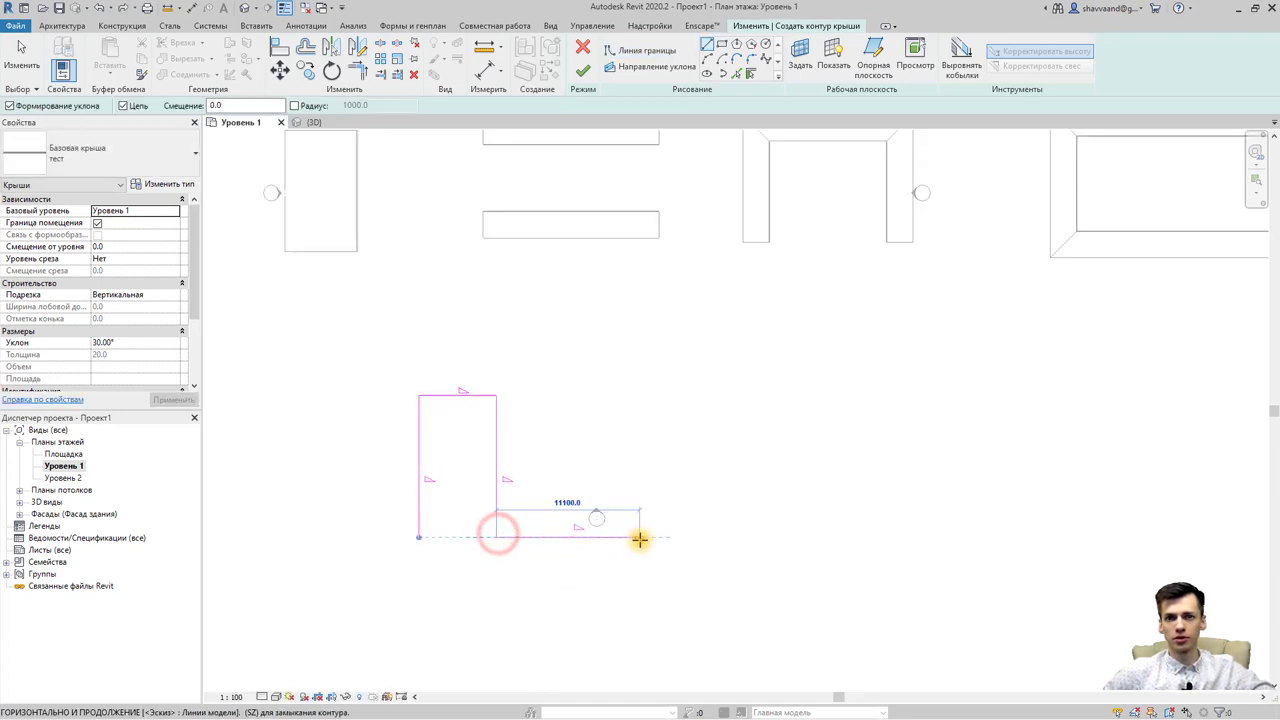
text(11000)
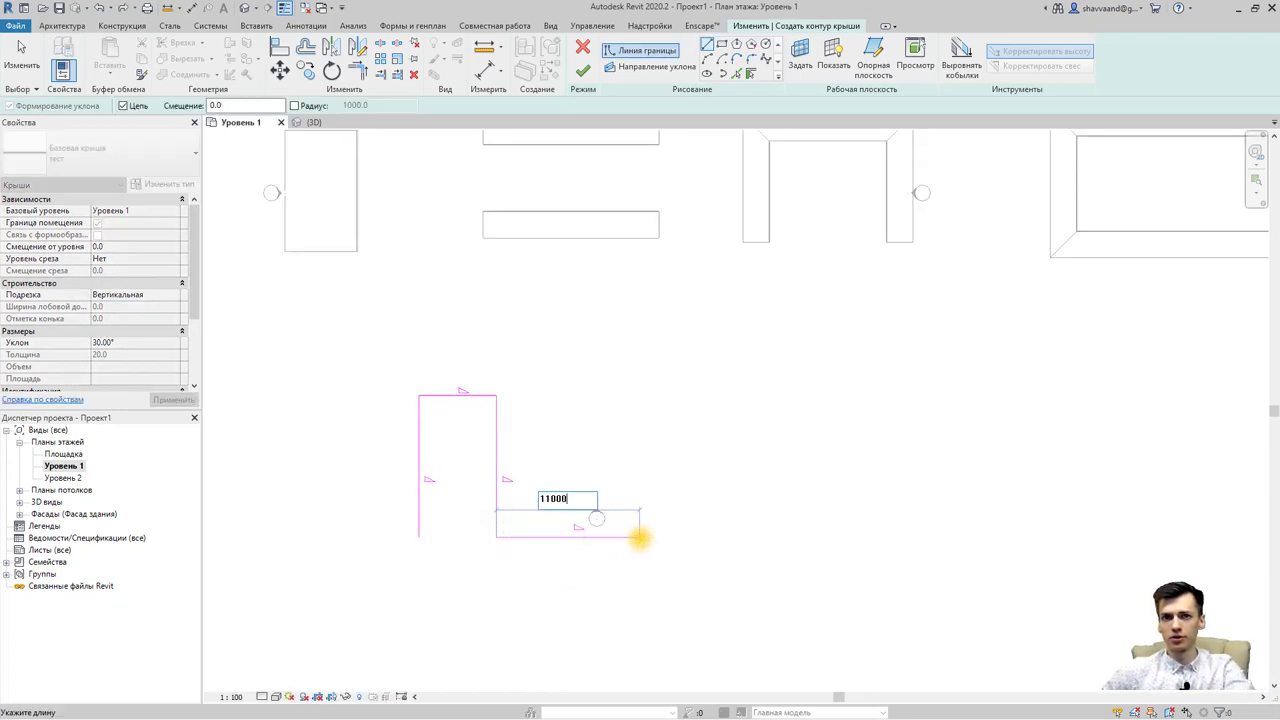
key(Return)
text(6000)
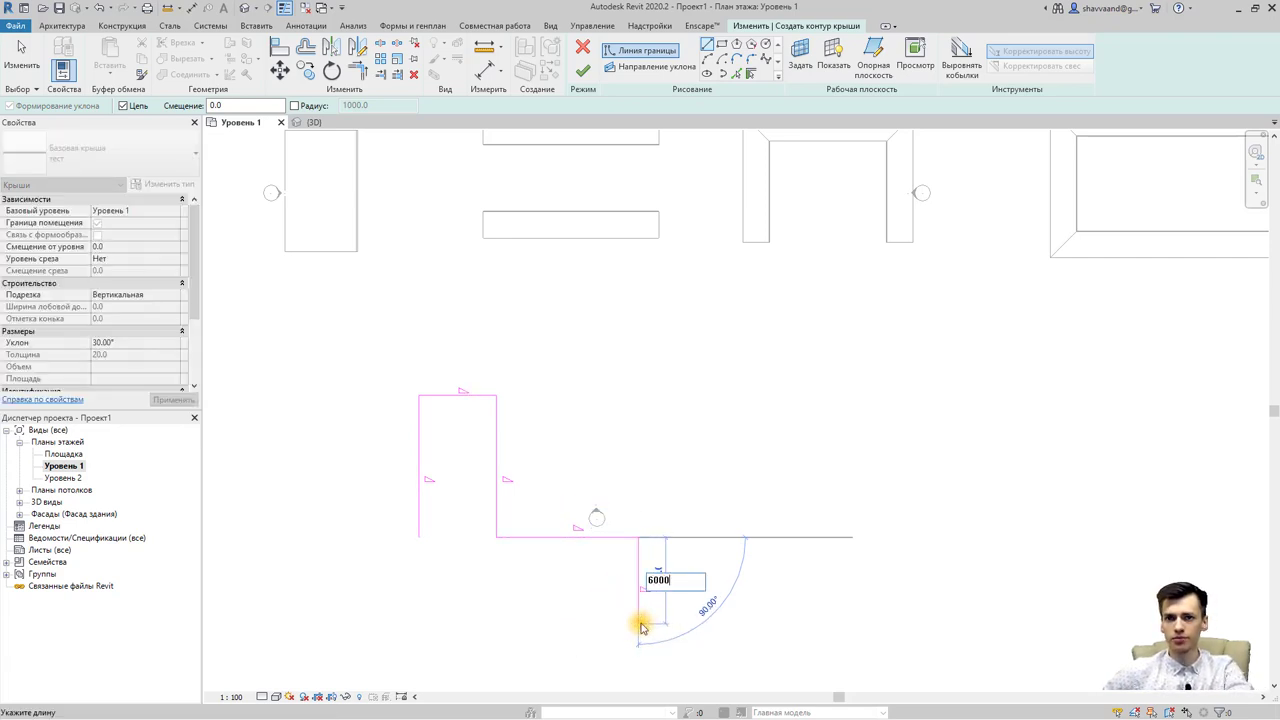
key(Return)
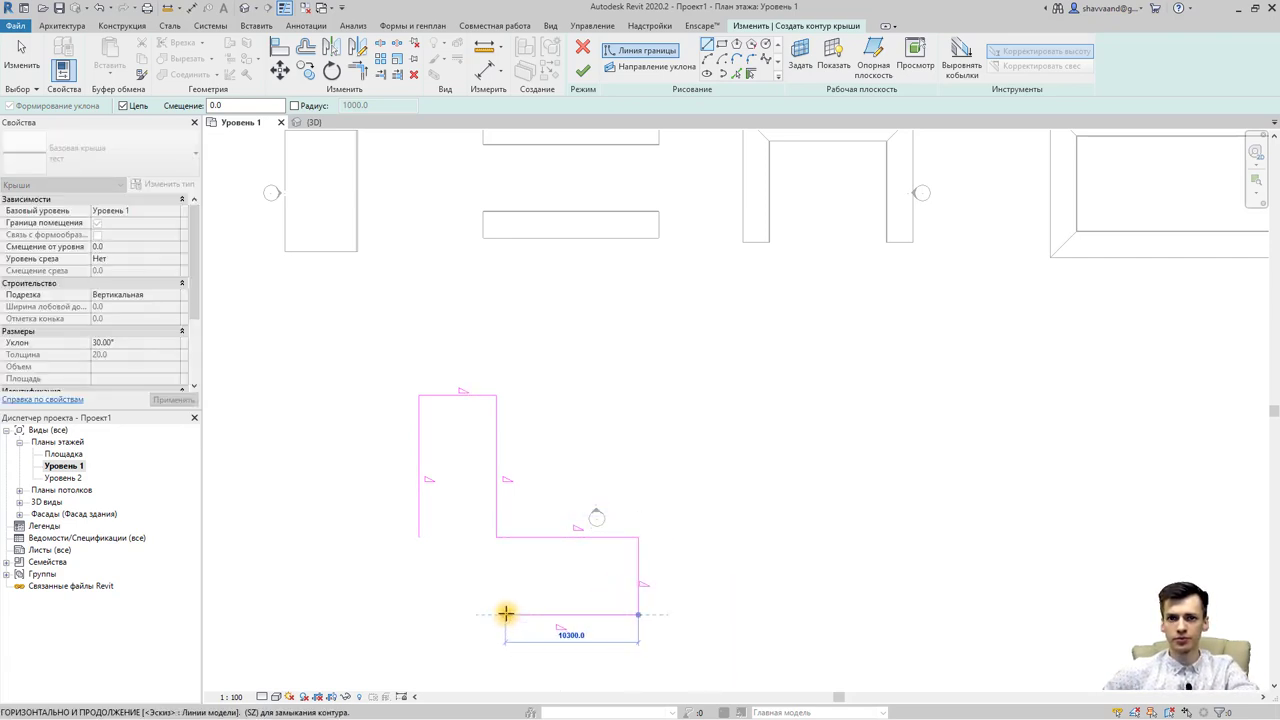
text(1100)
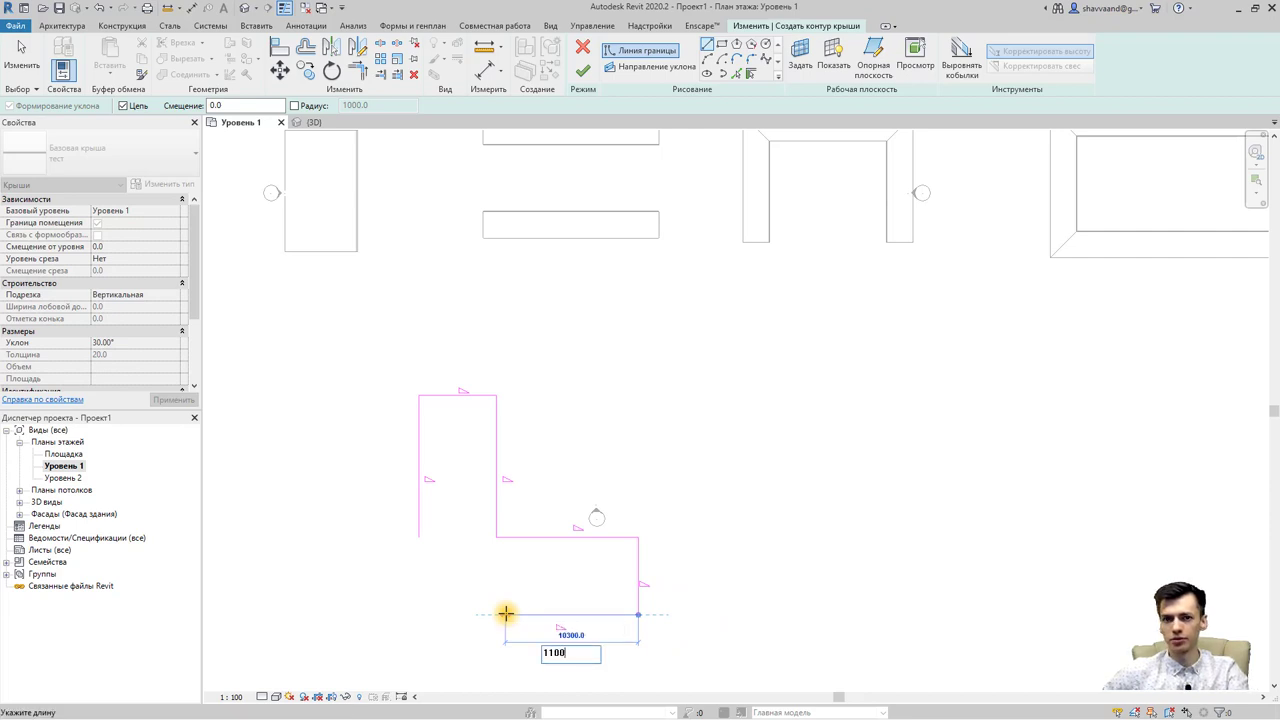
key(Return)
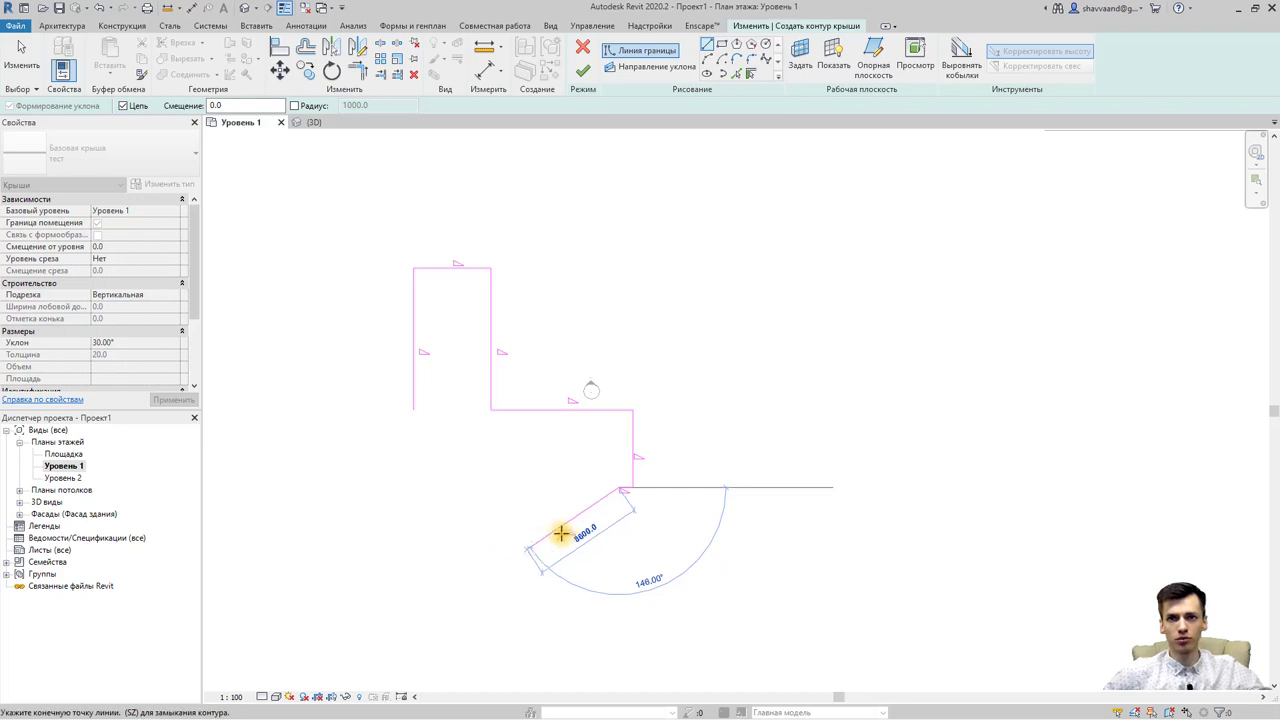
key(Escape)
key(Escape)
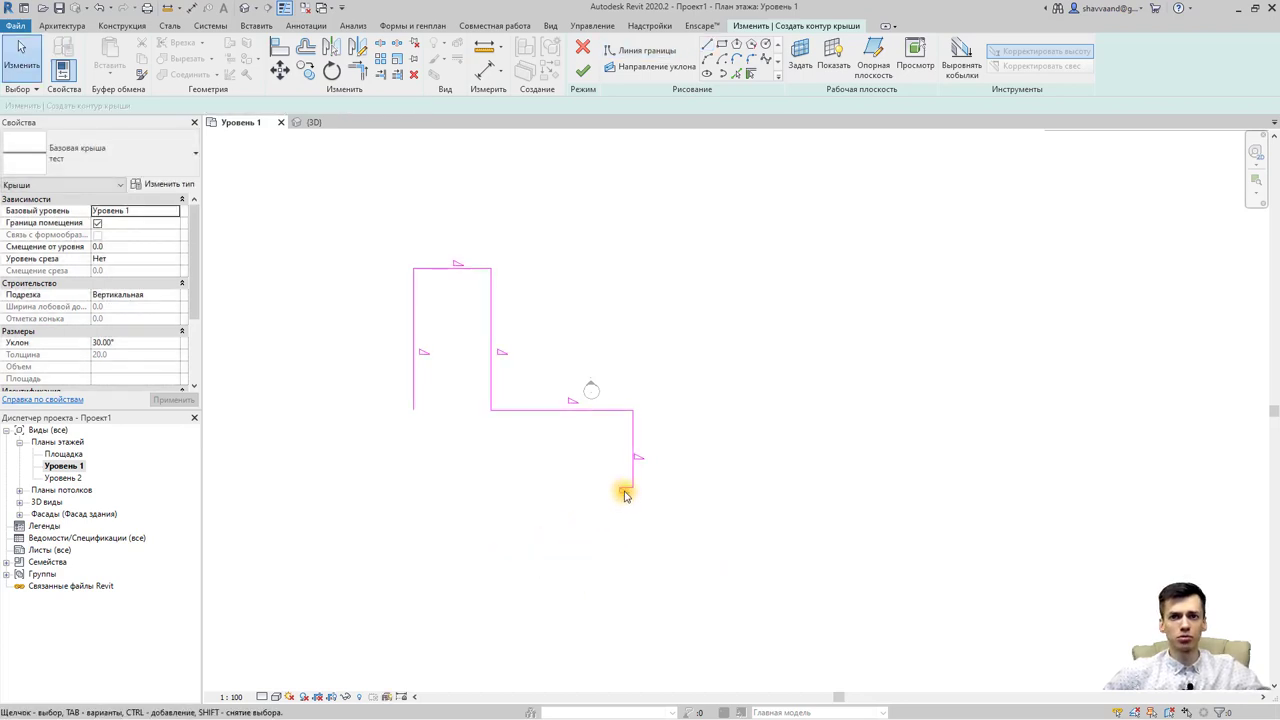
- Mirror a copy of the five boundary lines across a vertical axis through the top midpoint
click(617, 490)
key(Escape)
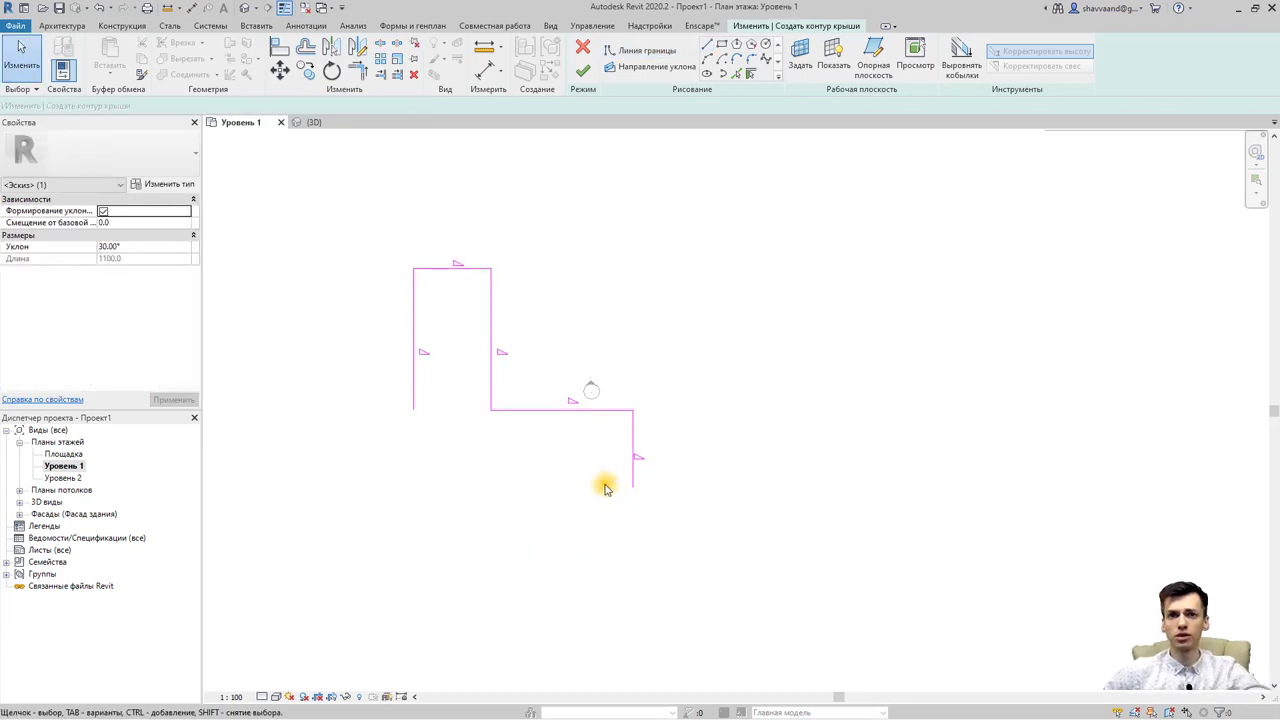
drag(363, 203, 703, 531)
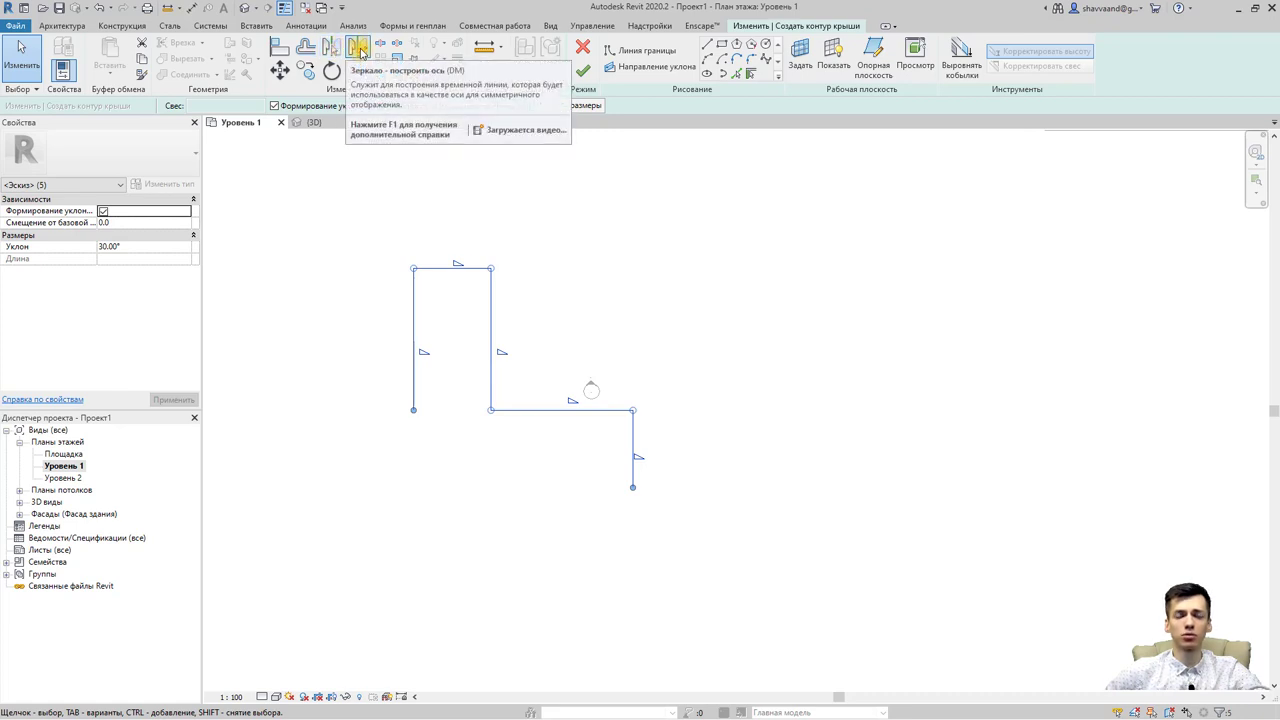
click(359, 48)
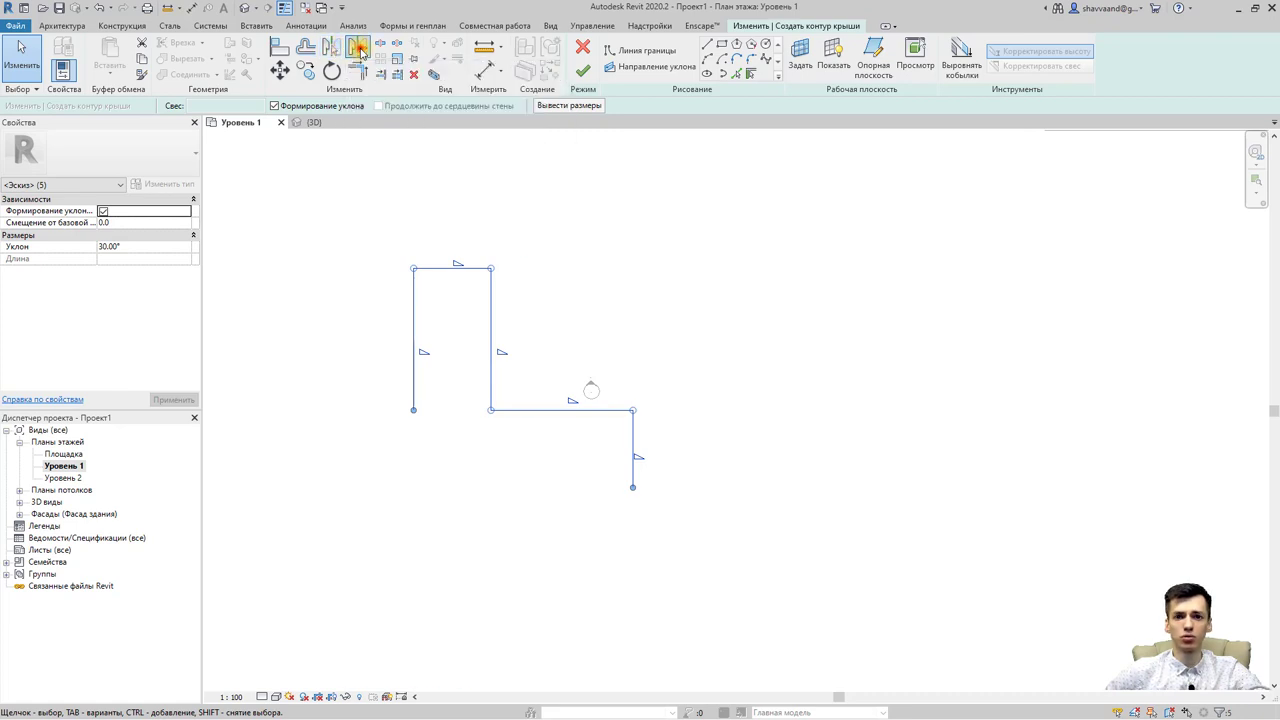
click(453, 270)
click(453, 523)
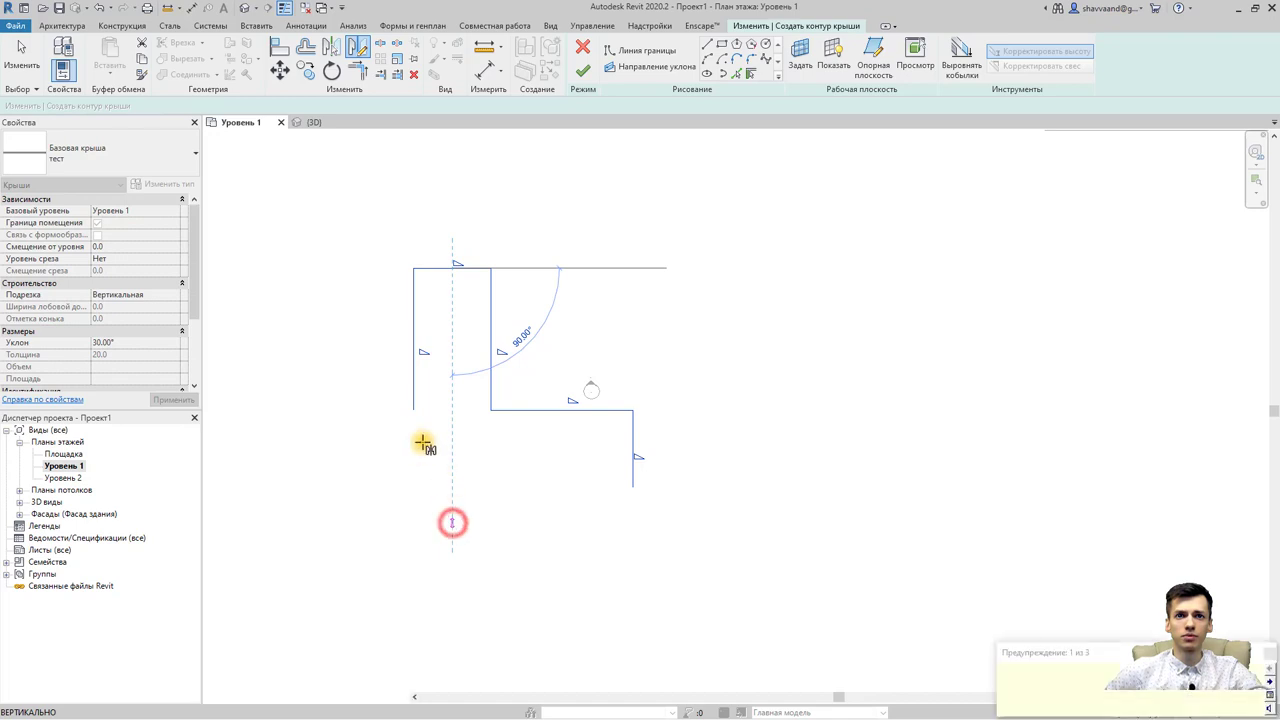
middle_drag(512, 451, 542, 431)
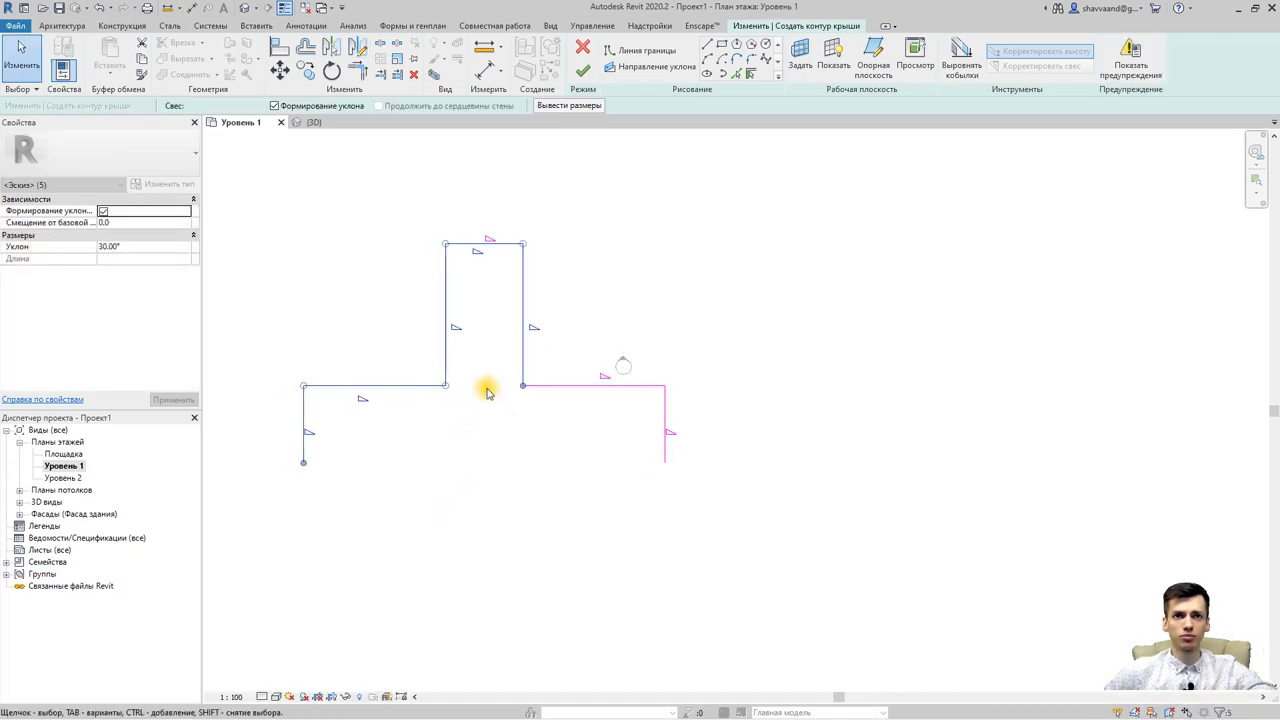
- Mirror a copy of all nine lines downward across a horizontal axis
click(472, 282)
click(457, 246)
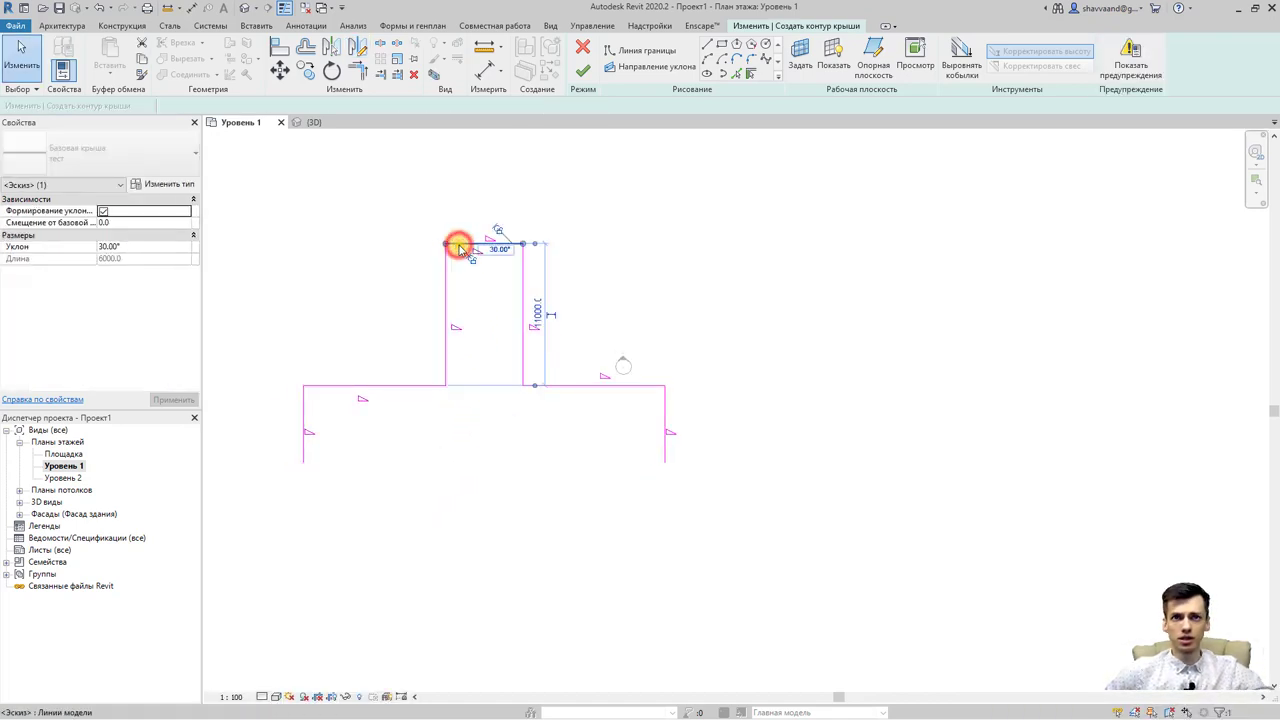
click(466, 277)
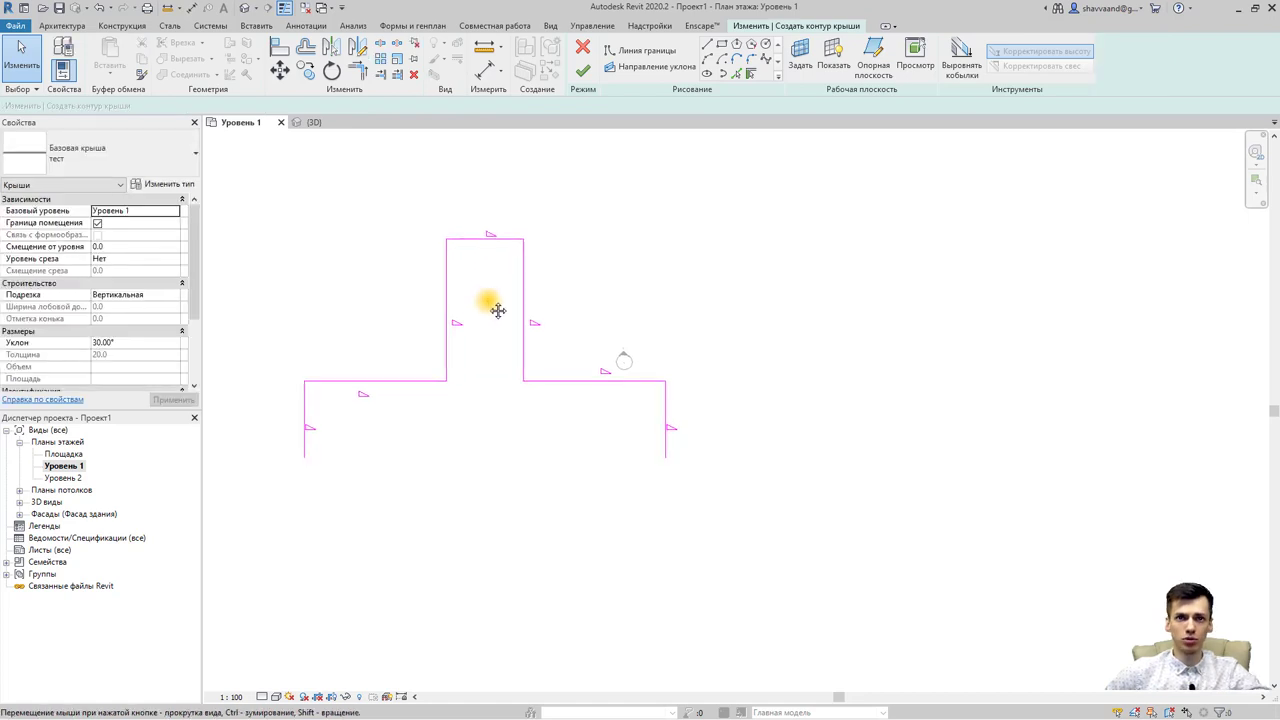
drag(280, 190, 700, 500)
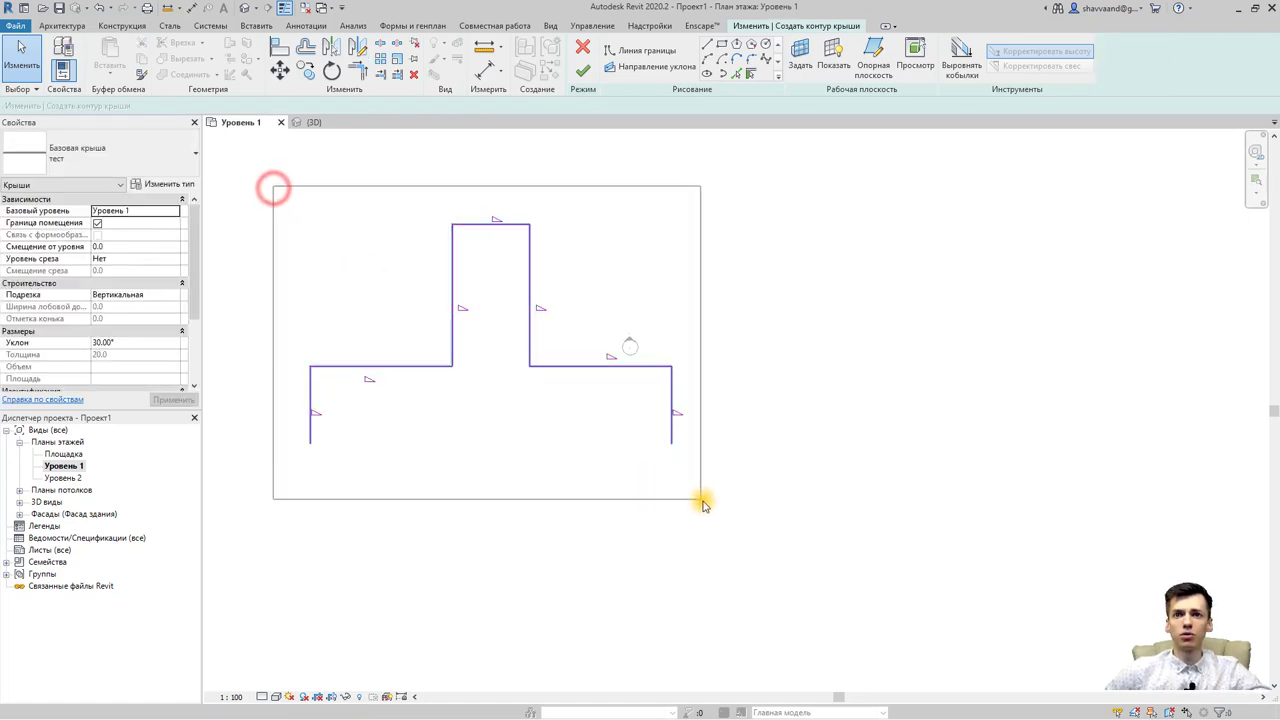
click(357, 48)
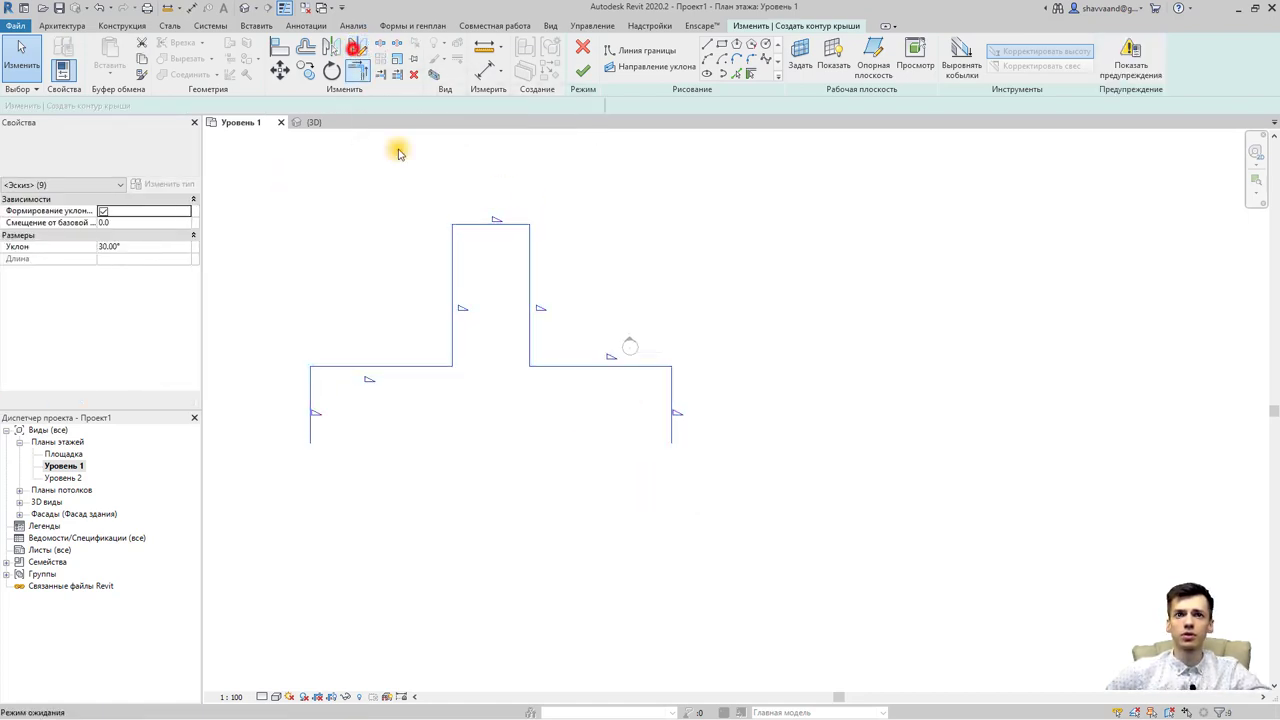
click(671, 405)
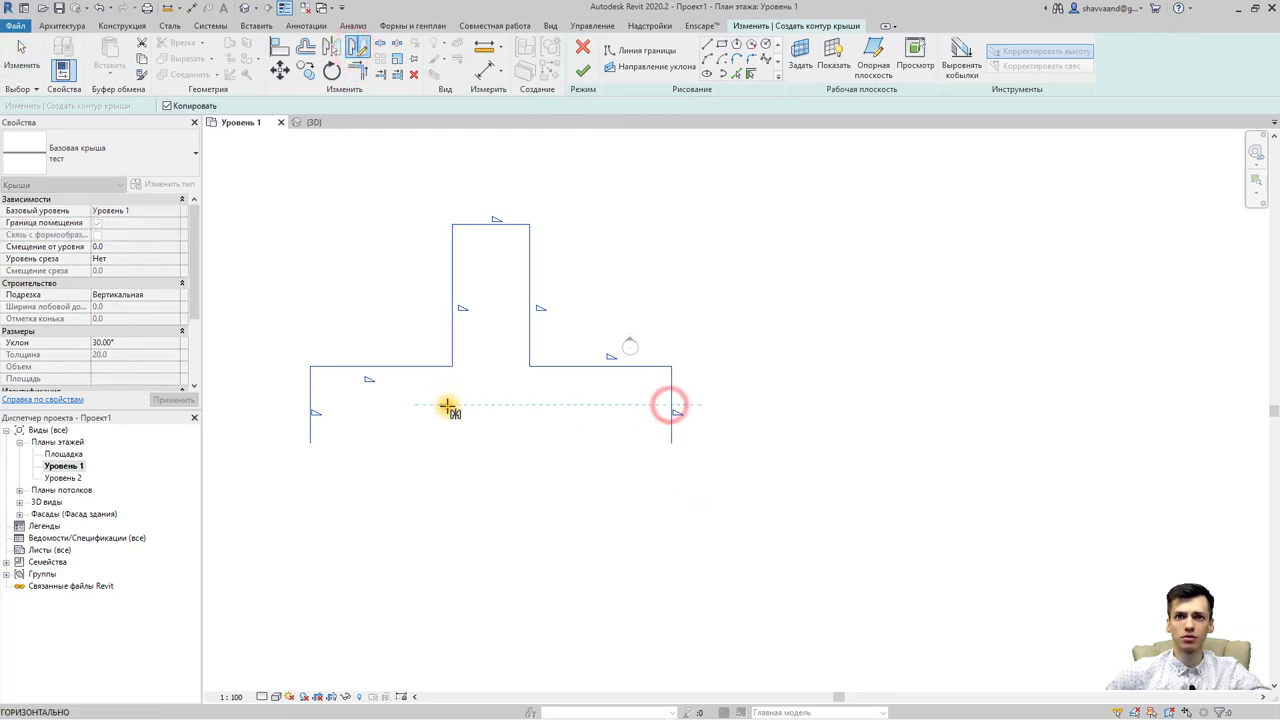
click(448, 404)
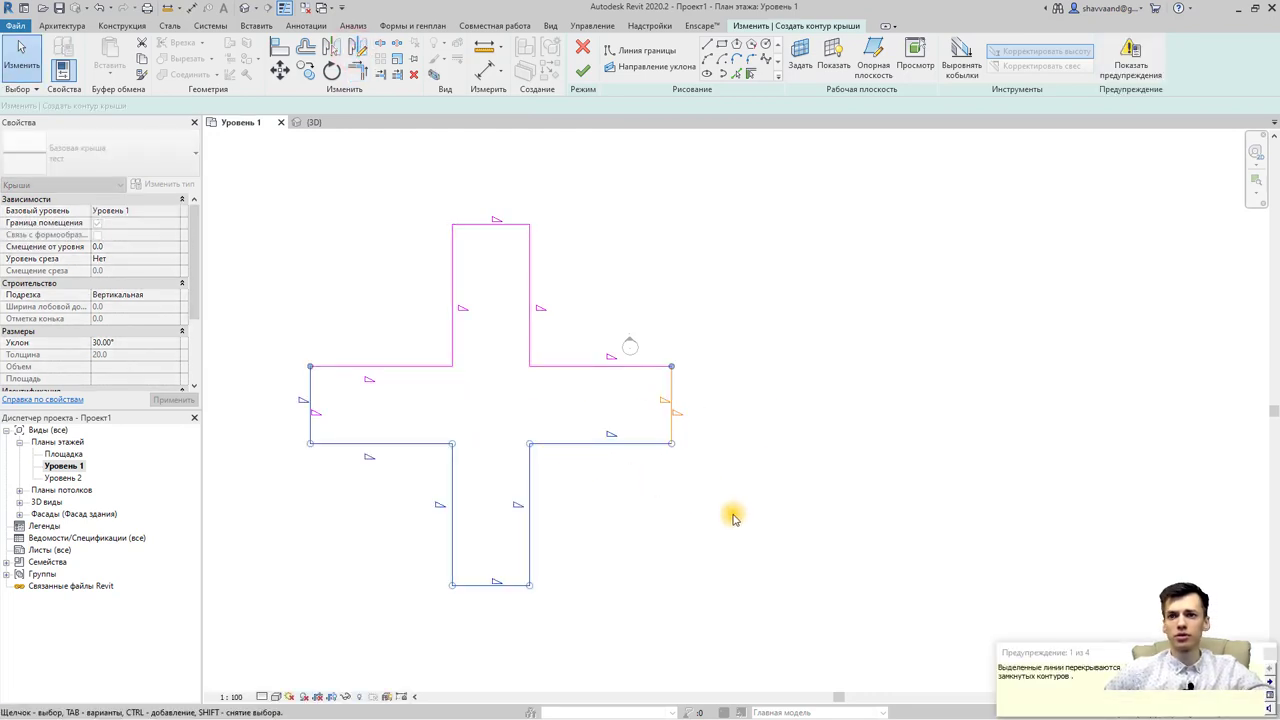
- Select the four arm-end edges of the cross outline so they no longer define slope
click(671, 395)
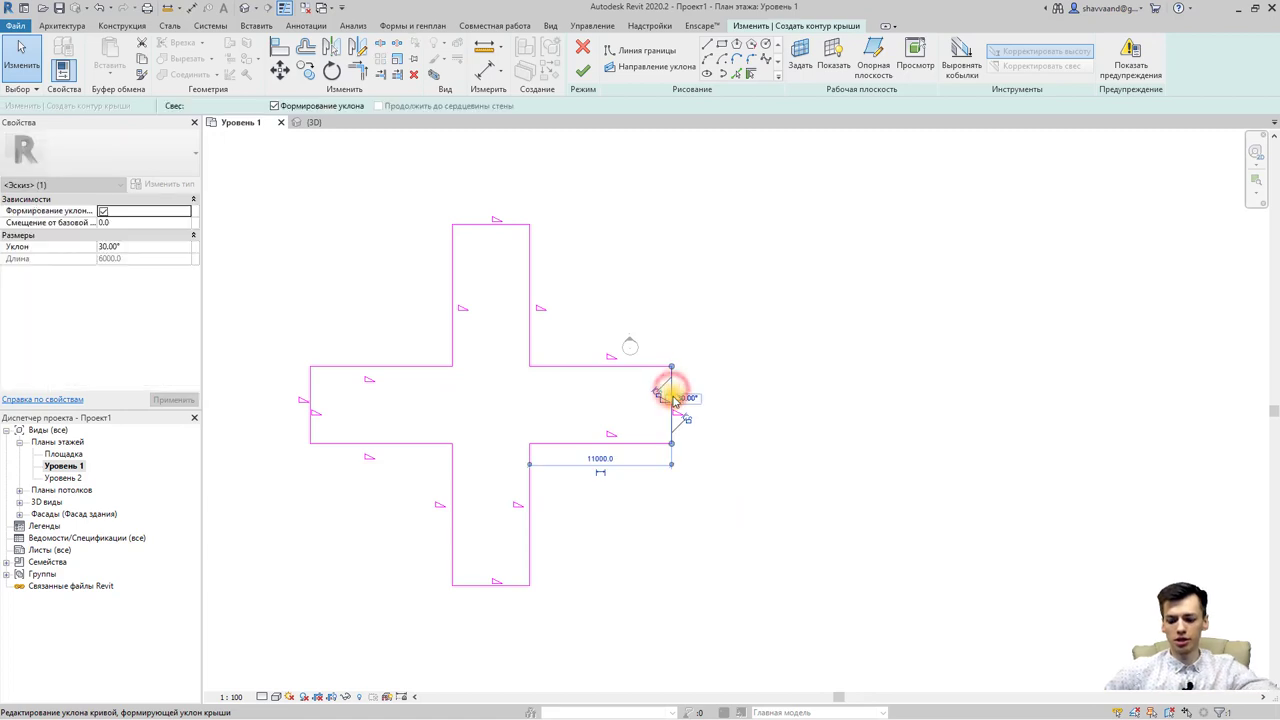
click(311, 397)
click(311, 392)
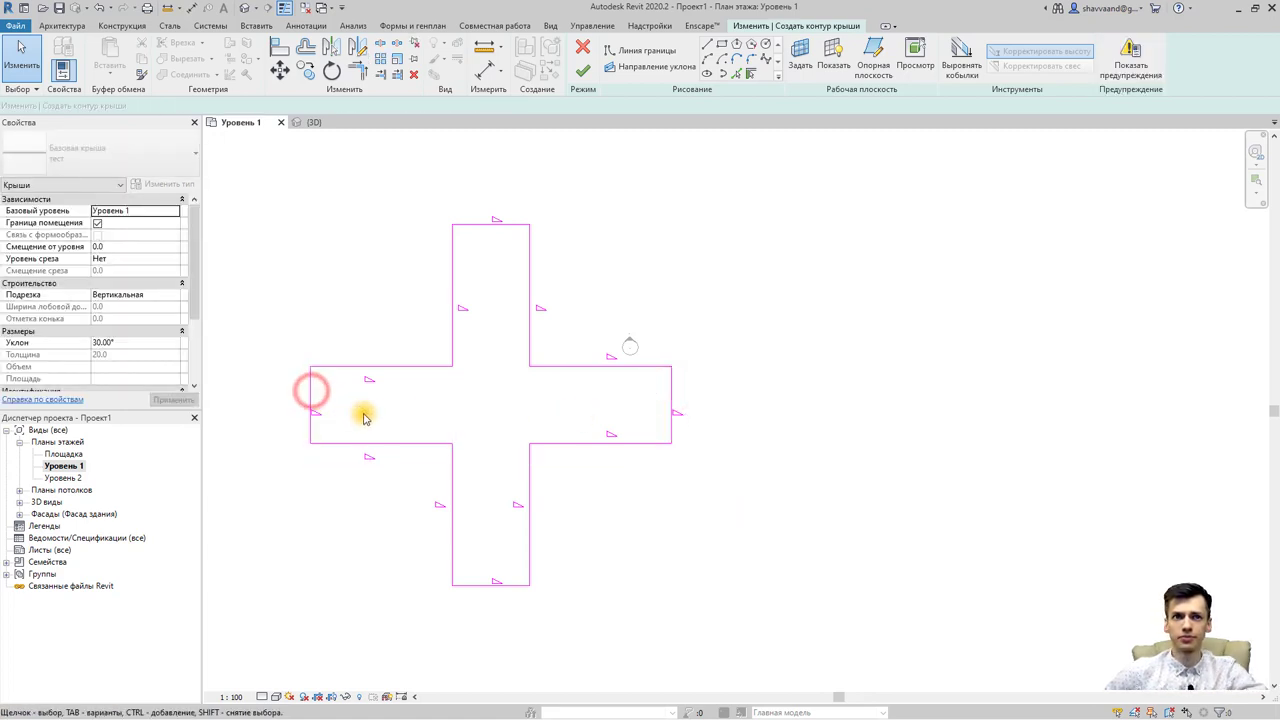
click(310, 390)
key(Delete)
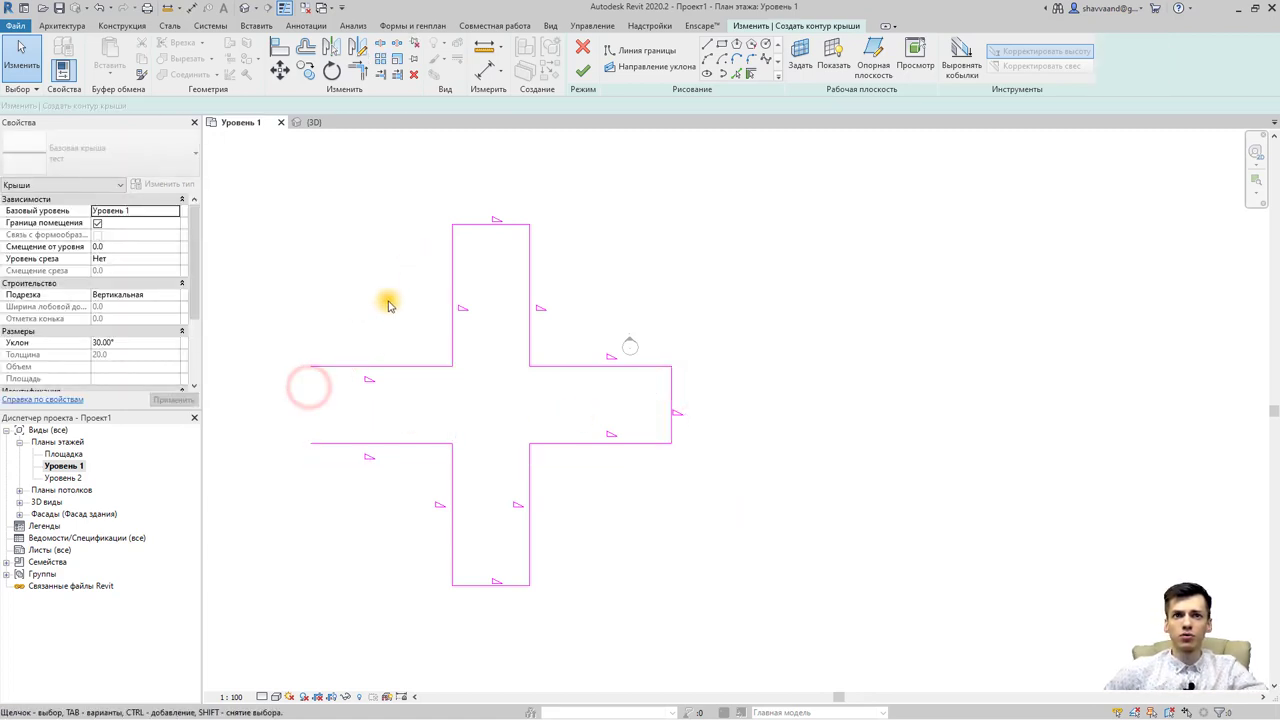
key(ctrl+z)
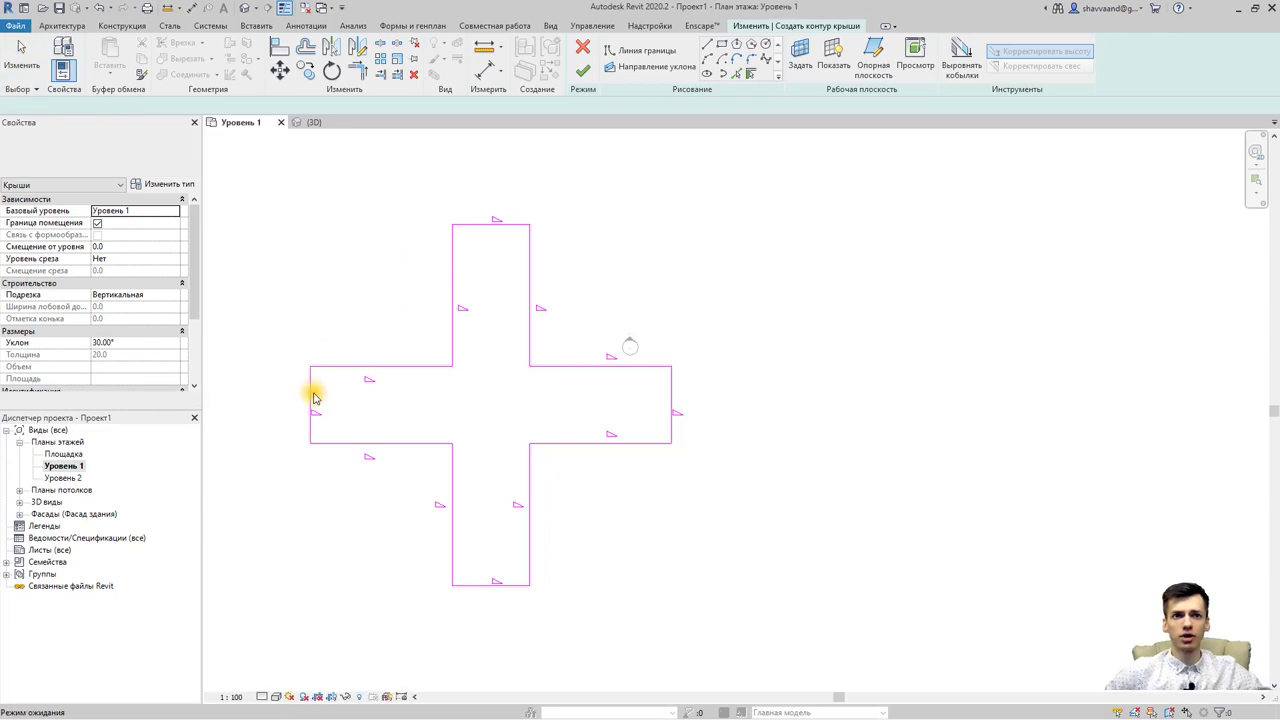
click(310, 389)
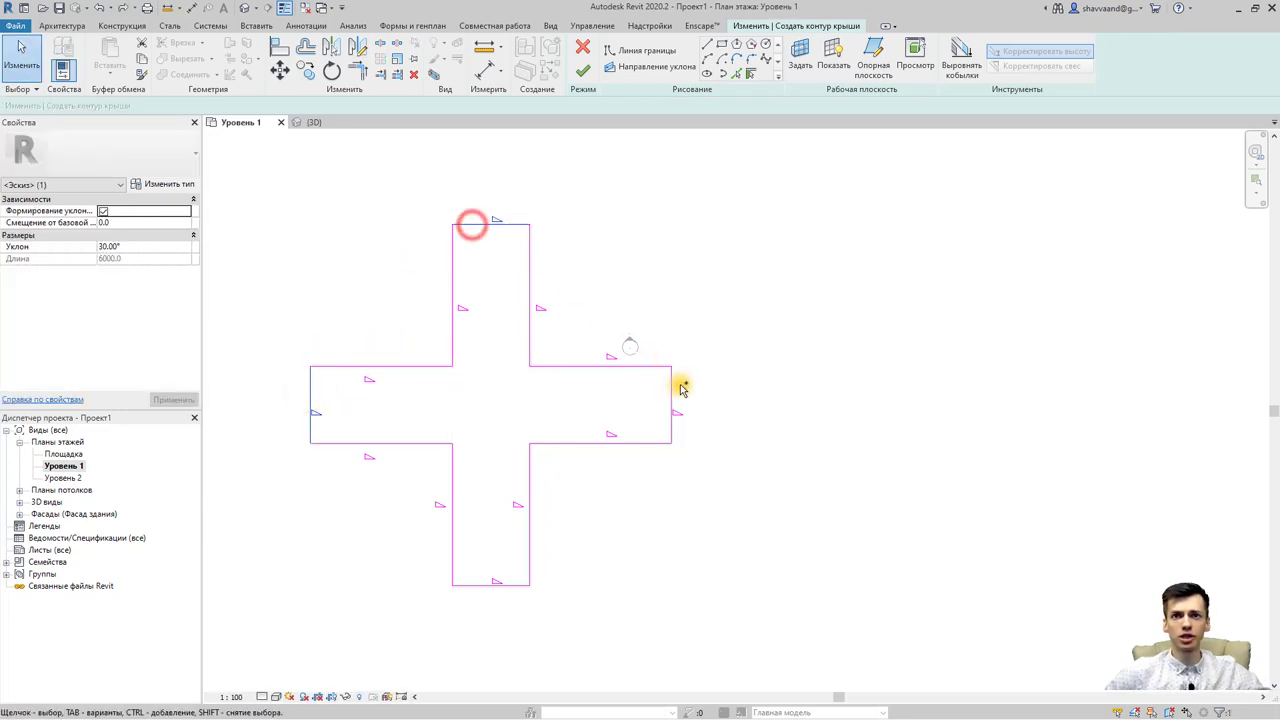
ctrl+click(672, 389)
ctrl+click(516, 585)
ctrl+click(516, 585)
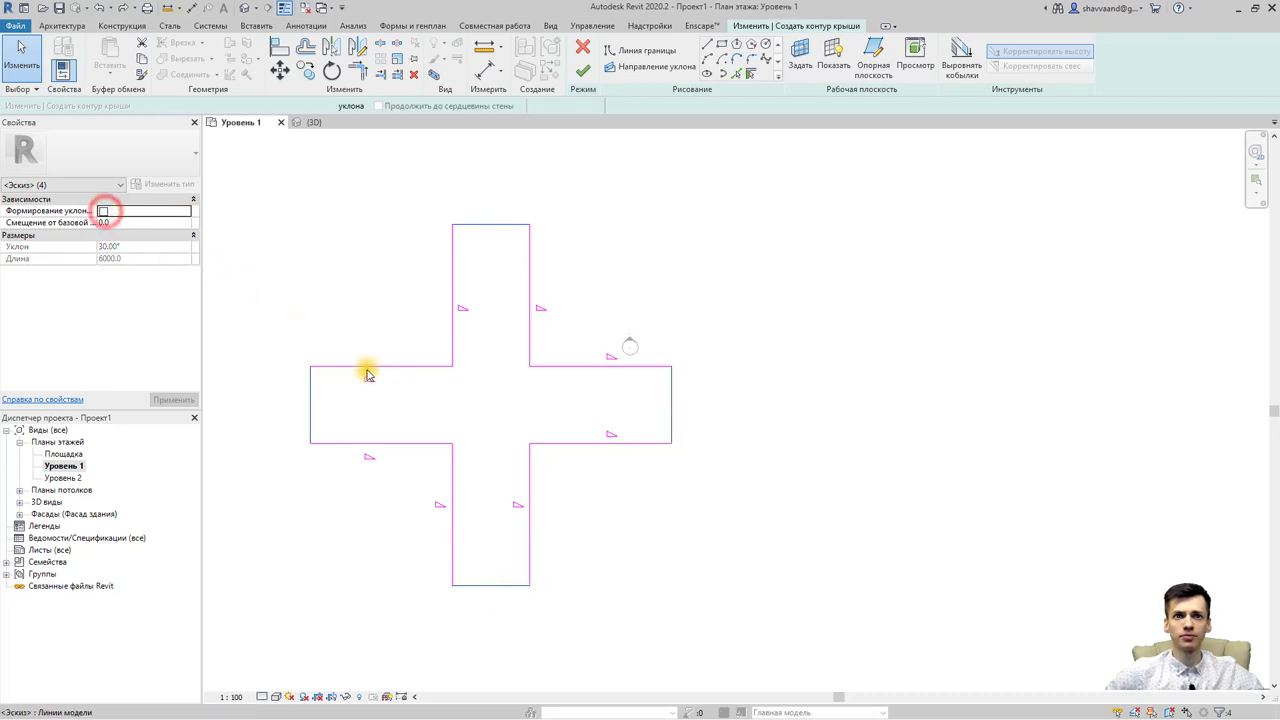
- Attempt to finish the roof sketch and continue past the sketch errors
click(580, 70)
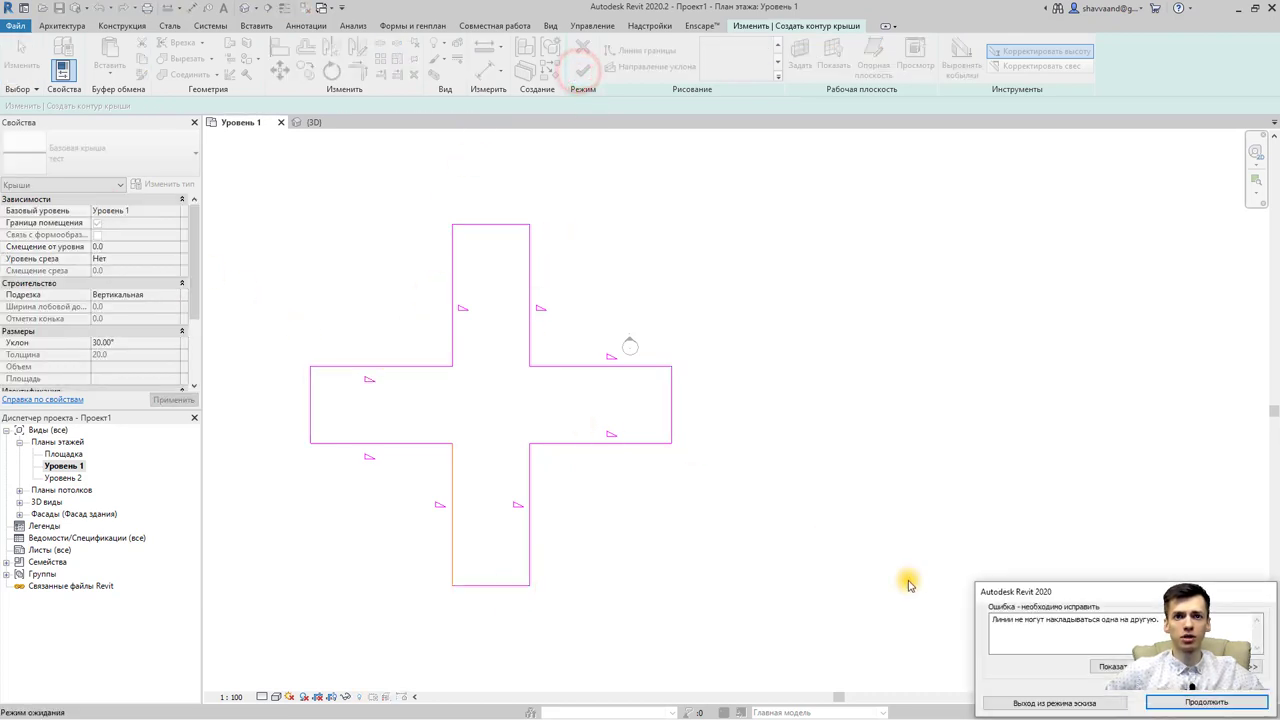
click(1206, 702)
click(453, 484)
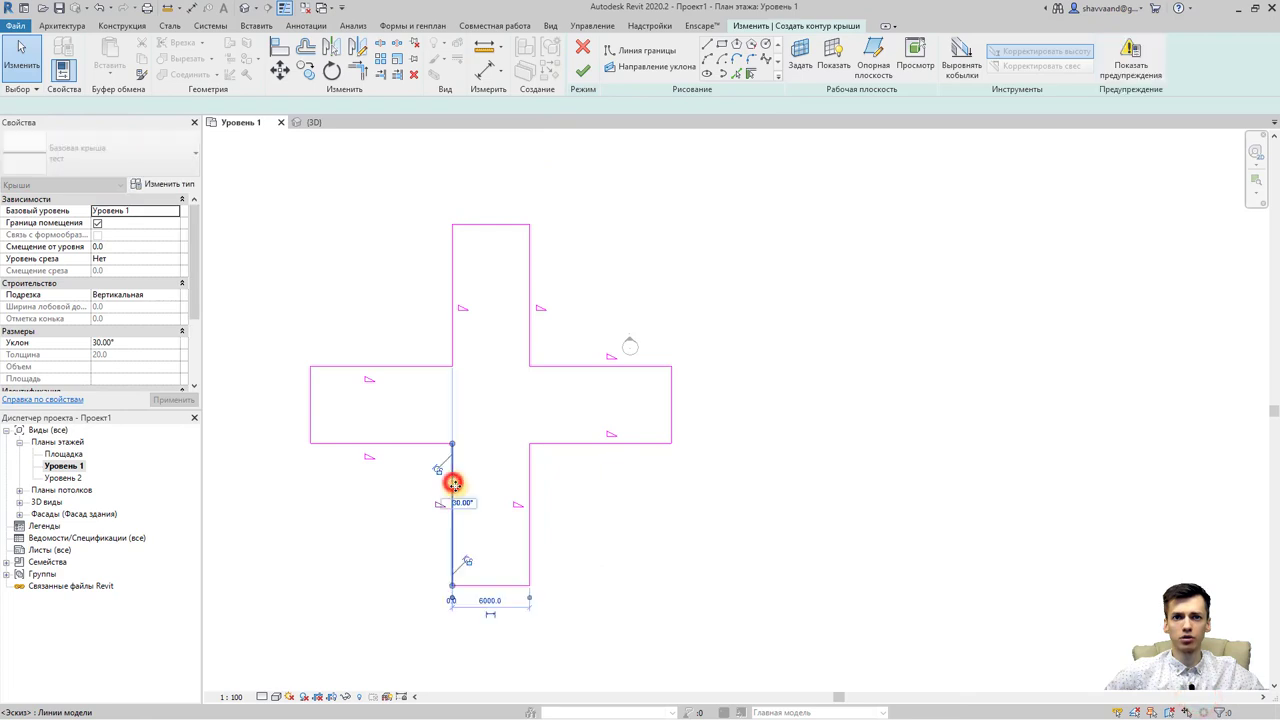
click(461, 461)
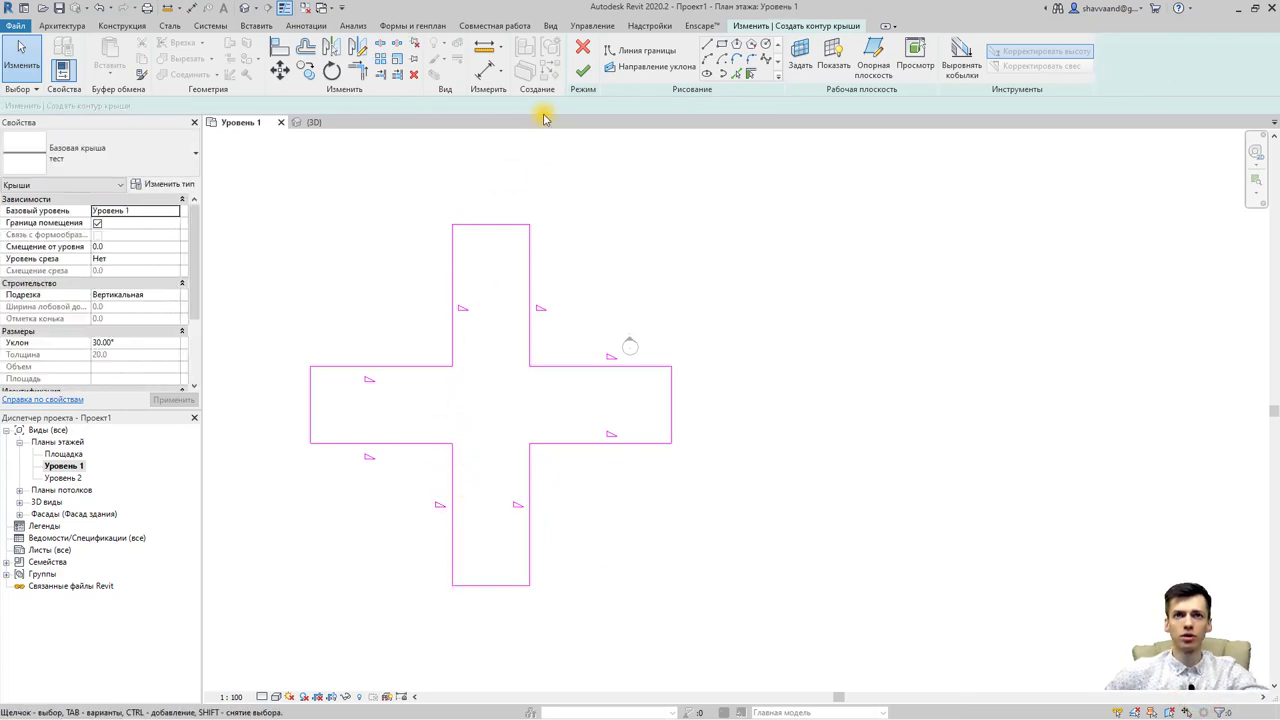
click(578, 72)
click(1180, 703)
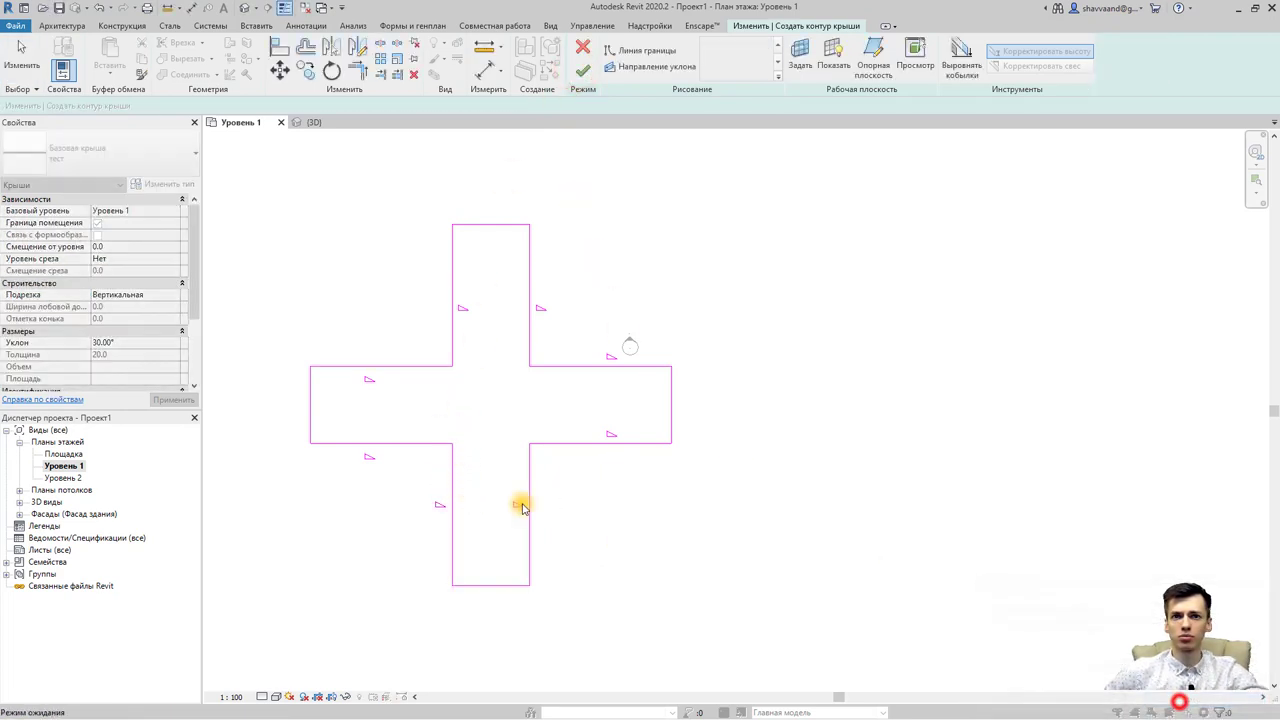
- Delete the overlapping left-arm top edge and upper-arm left edge
click(420, 366)
key(Delete)
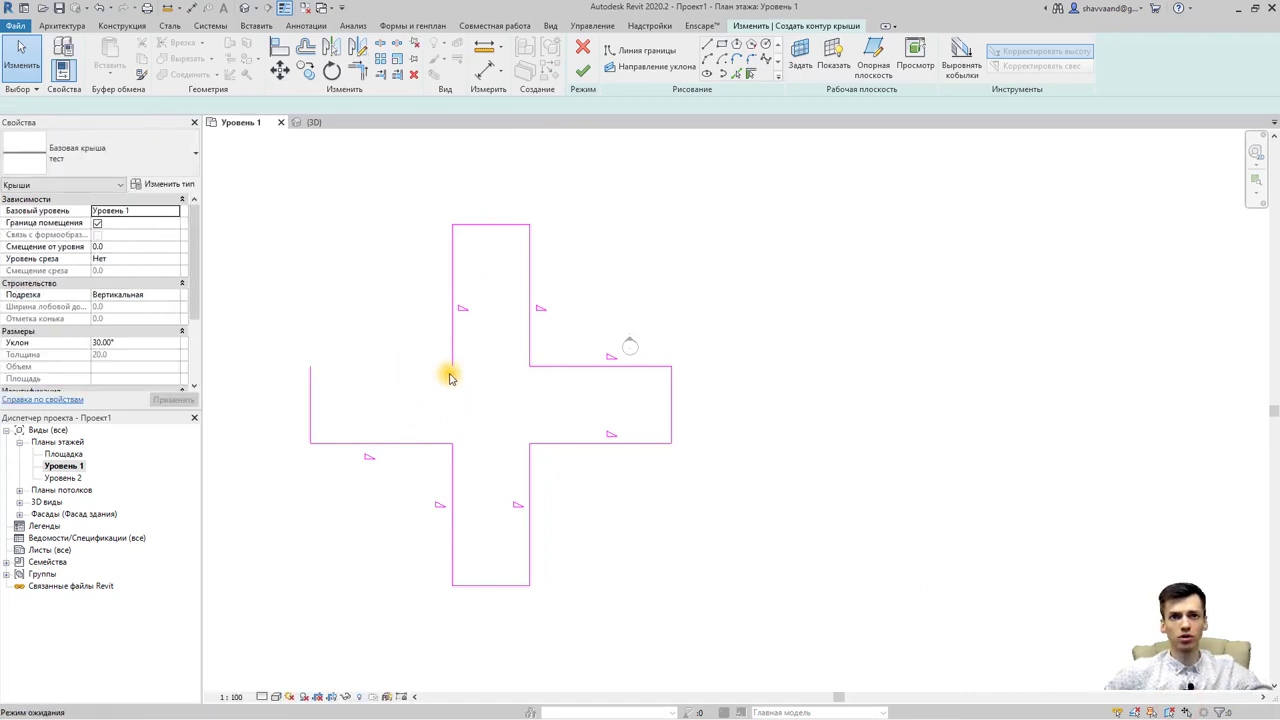
key(ctrl+z)
click(441, 366)
click(454, 346)
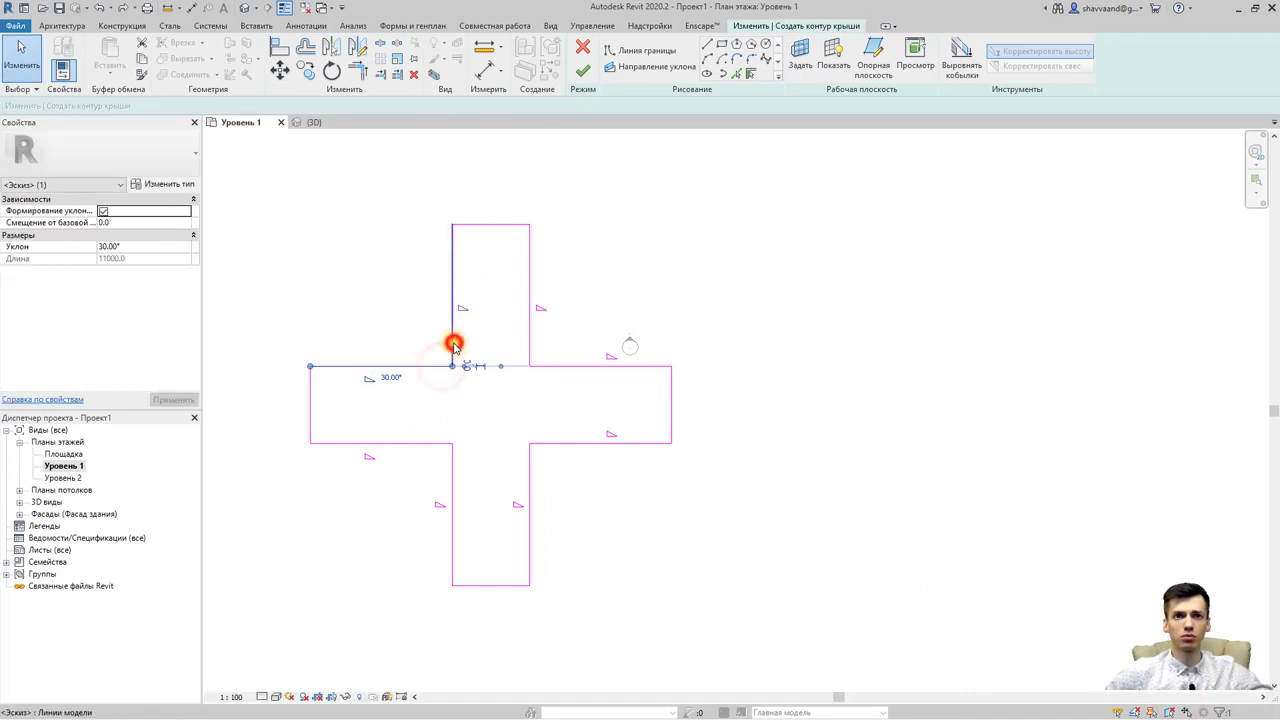
key(Delete)
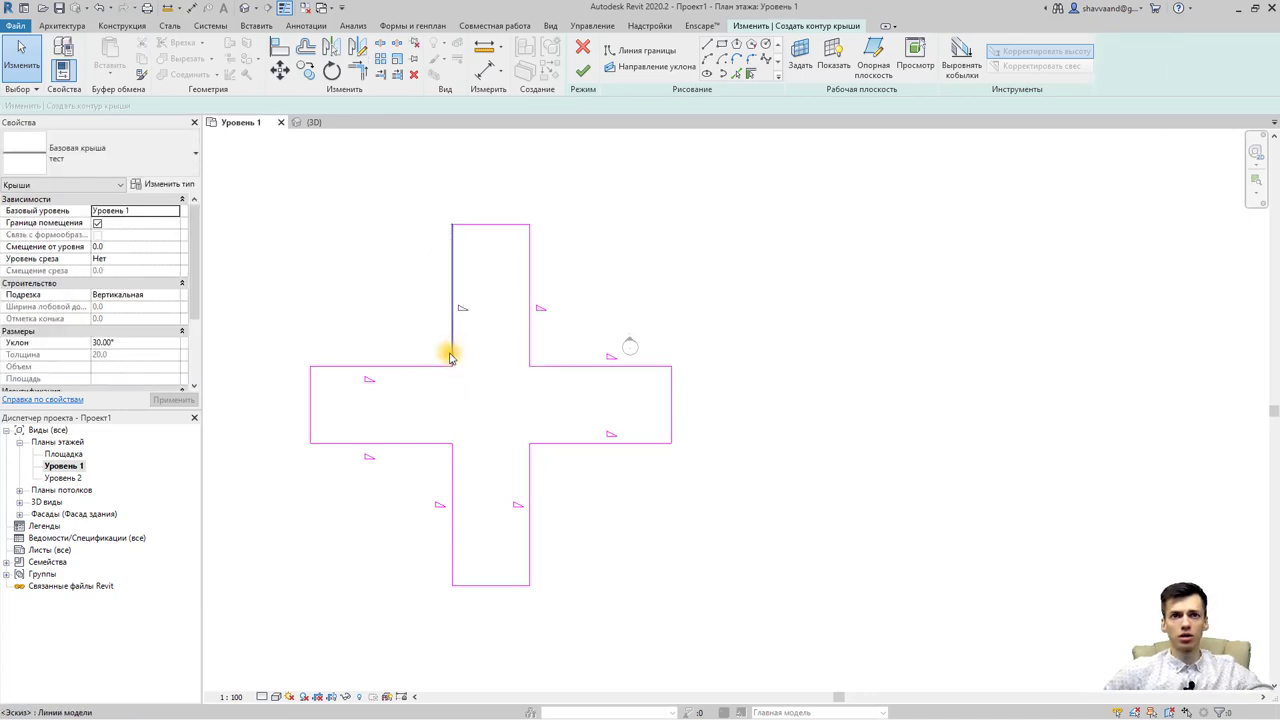
- Retry finishing, continue past errors, and delete the right arm's overlapping top edge
click(582, 71)
key(Return)
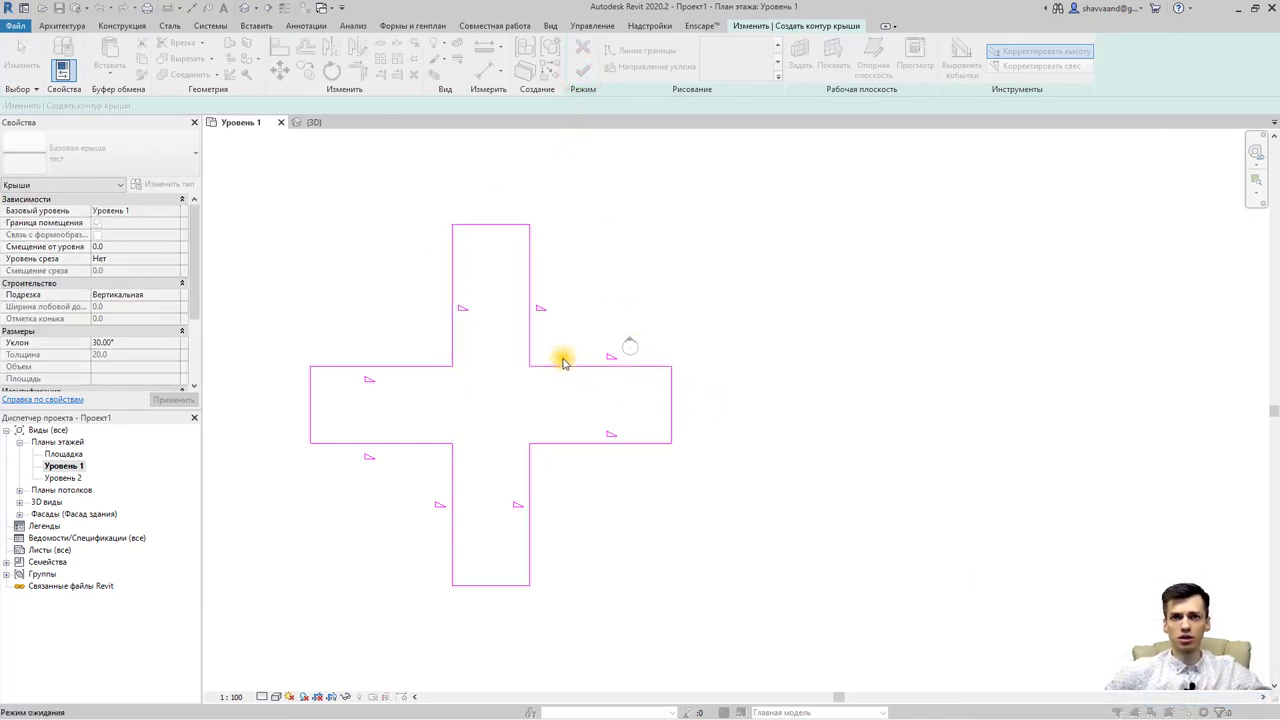
click(549, 365)
key(Delete)
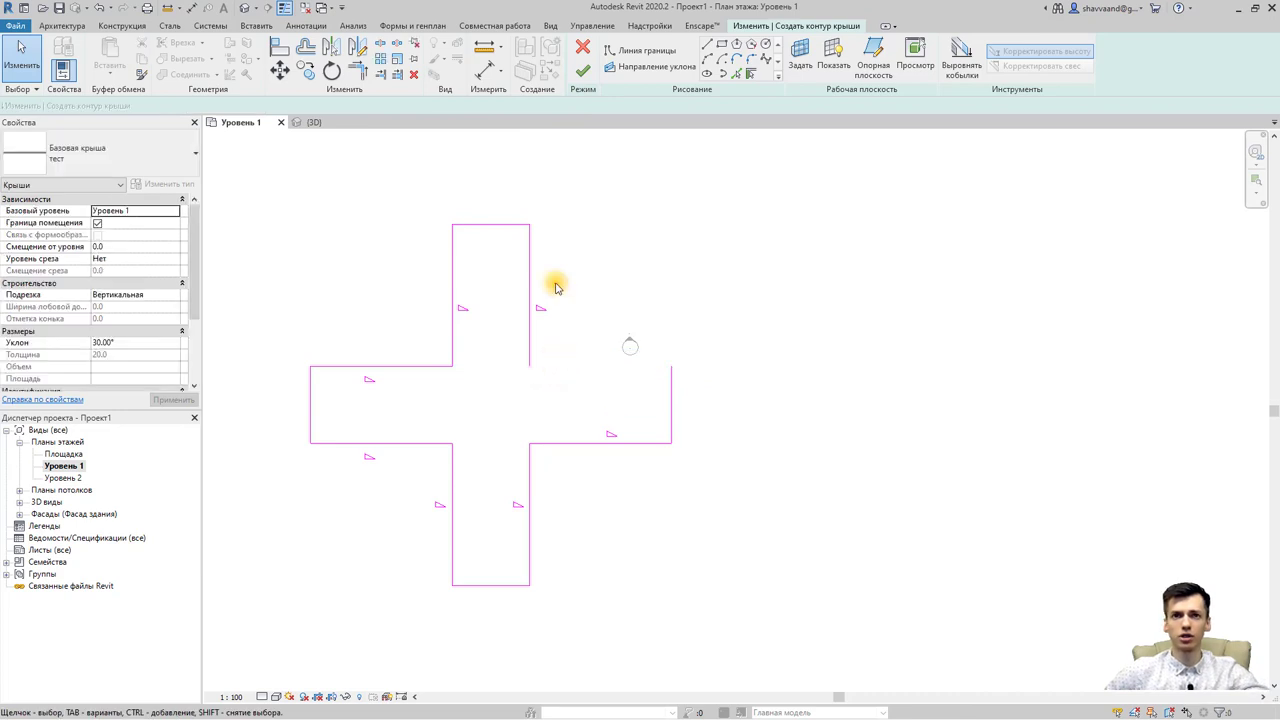
click(529, 332)
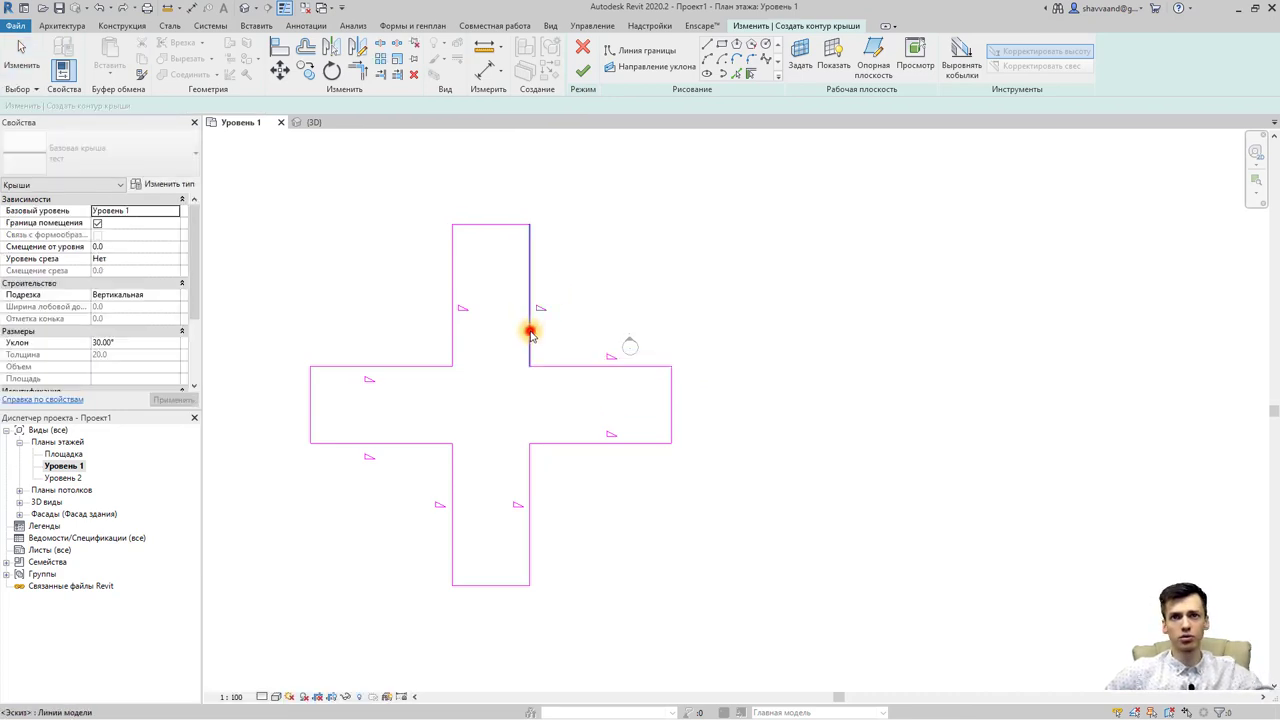
click(545, 200)
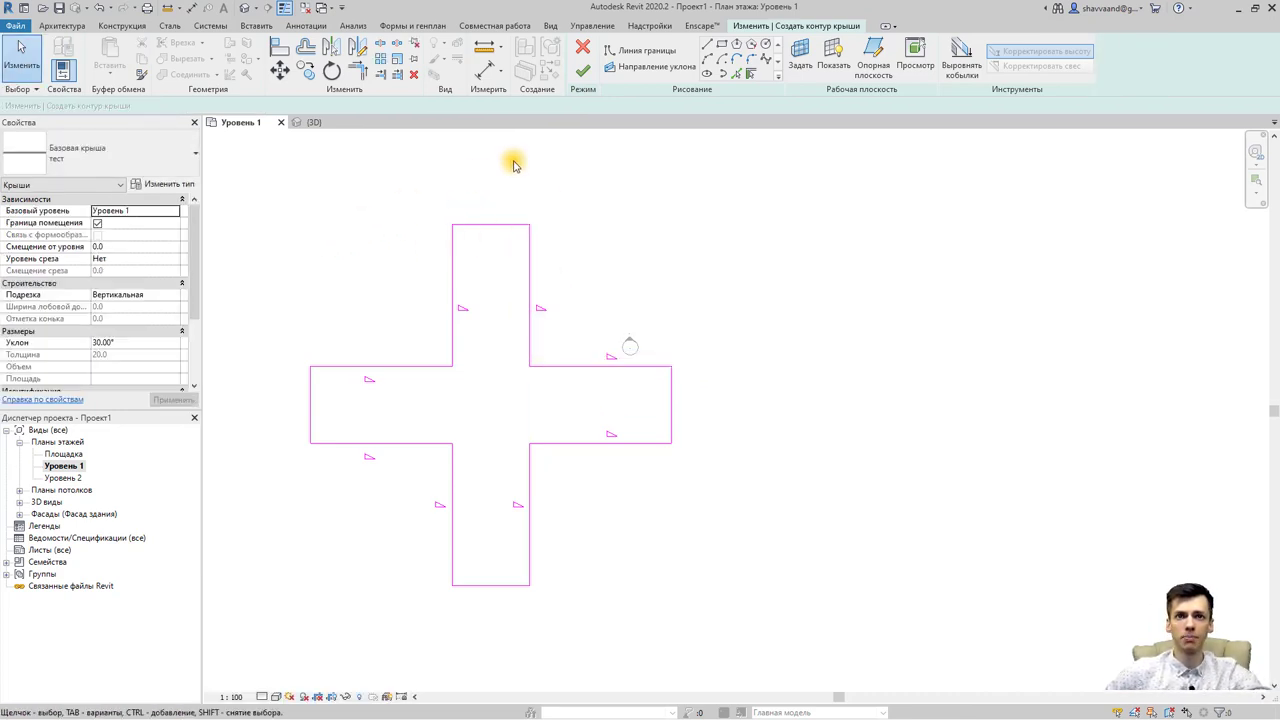
click(583, 73)
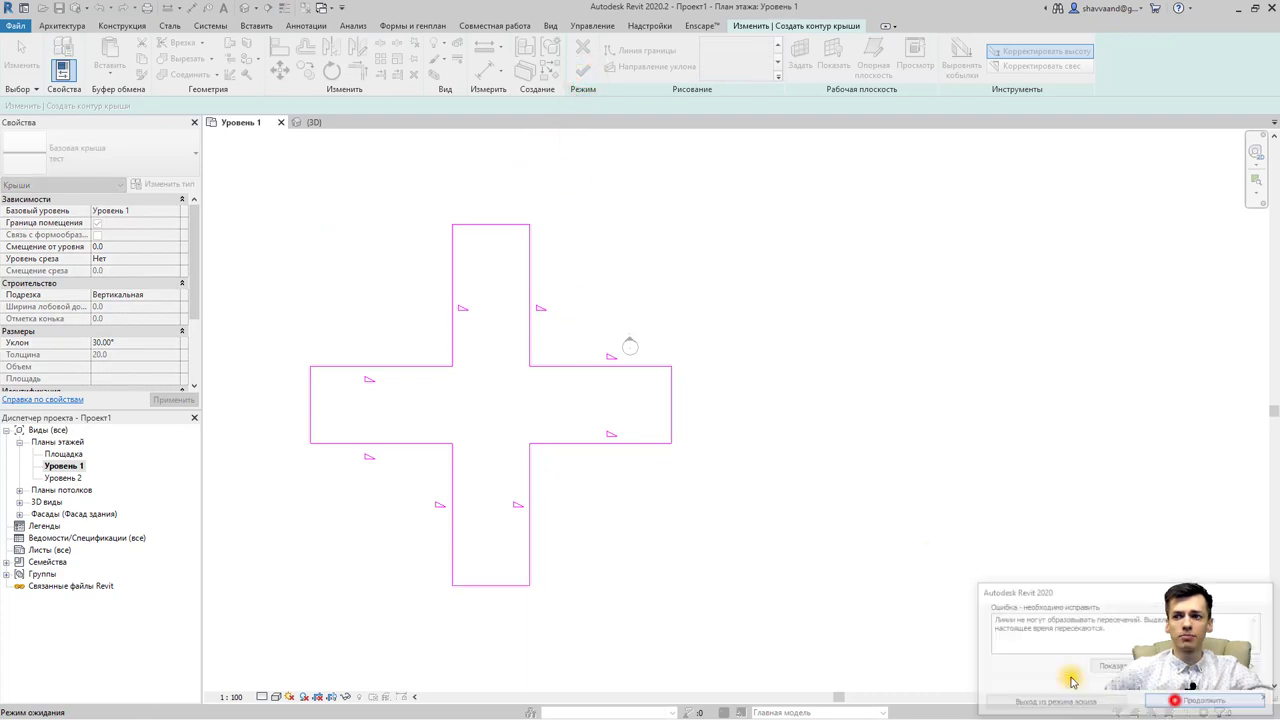
key(Return)
click(529, 545)
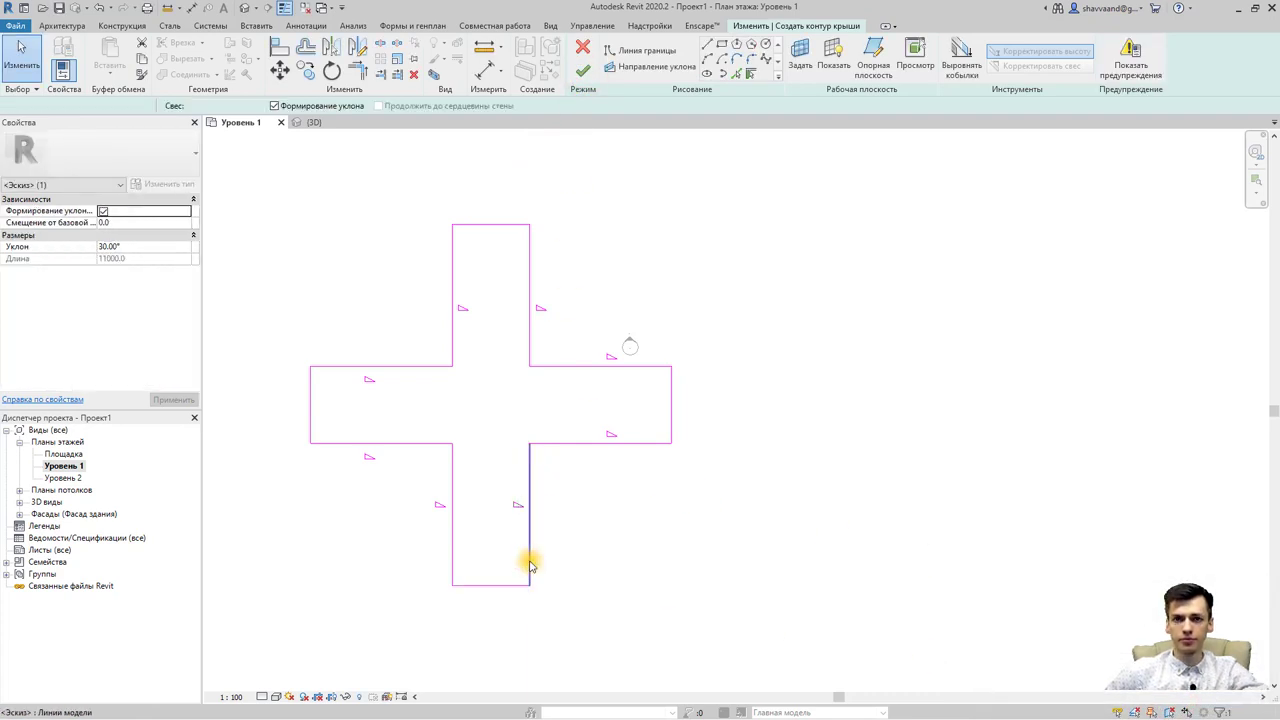
key(Escape)
- Finish the cross roof and view all roofs from the ViewCube Top in the default 3D view
click(581, 75)
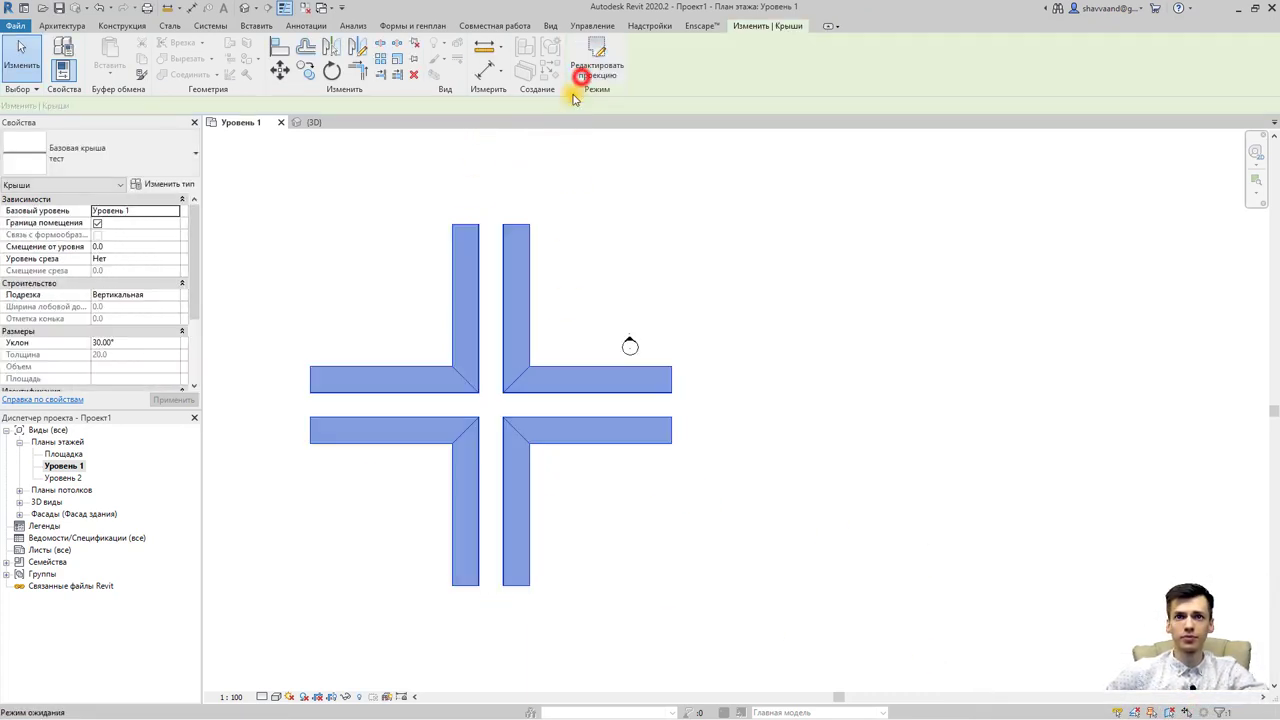
click(243, 8)
scroll(680, 412, down, 3)
mouse_move(680, 412)
shift+middle_down()
mouse_move(523, 466)
mouse_move(571, 543)
mouse_move(673, 375)
mouse_move(594, 449)
mouse_move(643, 366)
mouse_move(729, 251)
mouse_move(780, 227)
mouse_move(766, 300)
mouse_move(640, 194)
mouse_move(651, 283)
mouse_move(664, 227)
mouse_move(626, 183)
mouse_move(563, 174)
mouse_move(506, 206)
mouse_move(487, 283)
mouse_move(443, 357)
mouse_move(531, 343)
mouse_move(567, 405)
mouse_move(1014, 206)
shift+middle_up()
scroll(510, 478, up, 3)
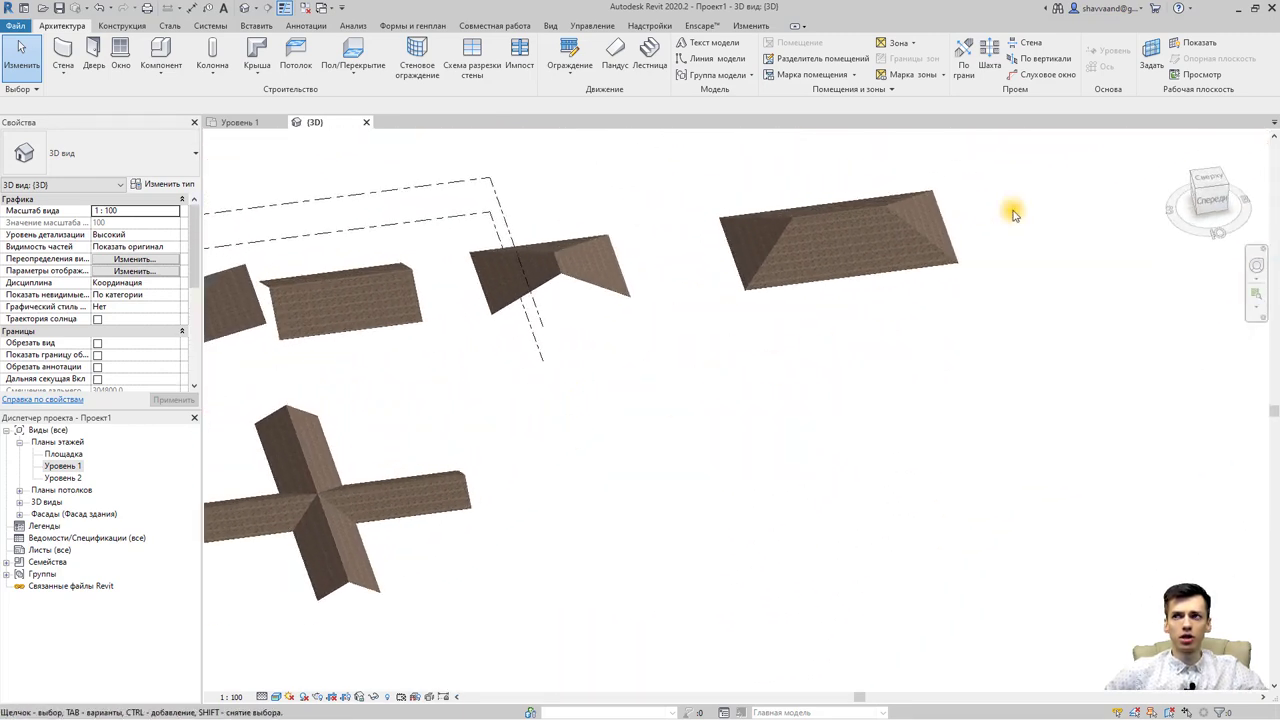
click(1203, 189)
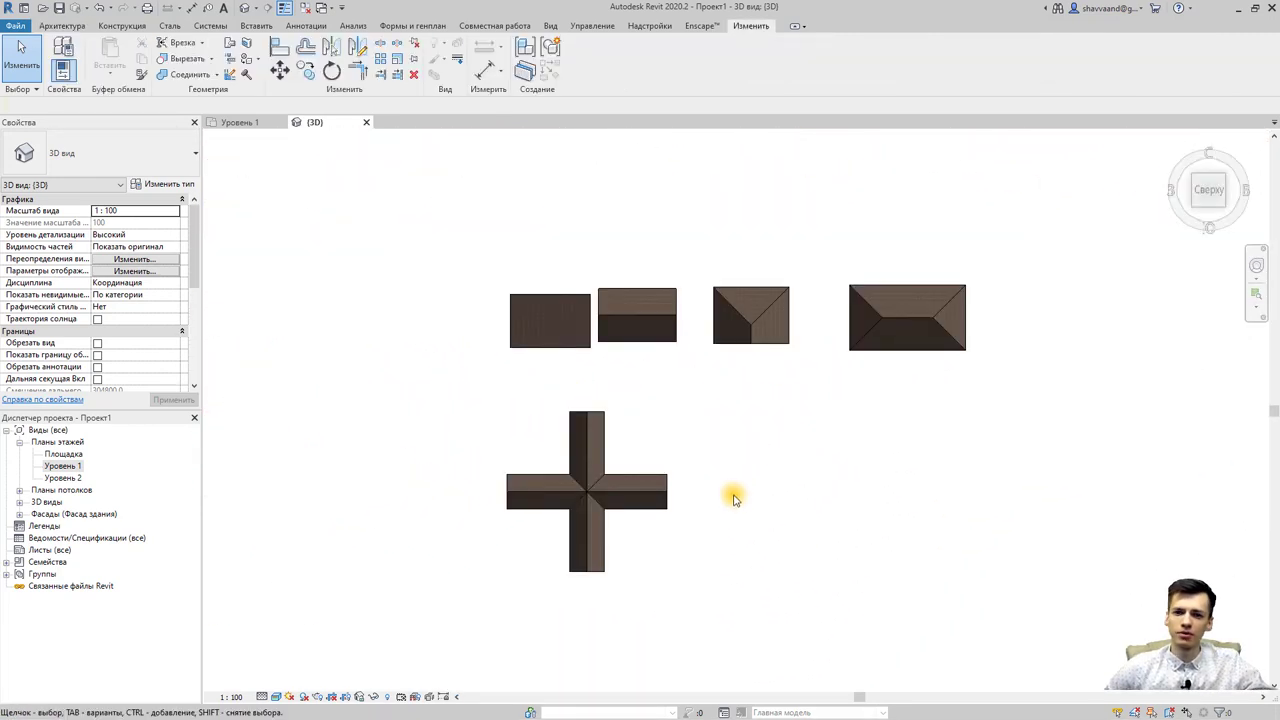
mouse_move(709, 494)
middle_down()
mouse_move(691, 506)
mouse_move(528, 428)
middle_up()
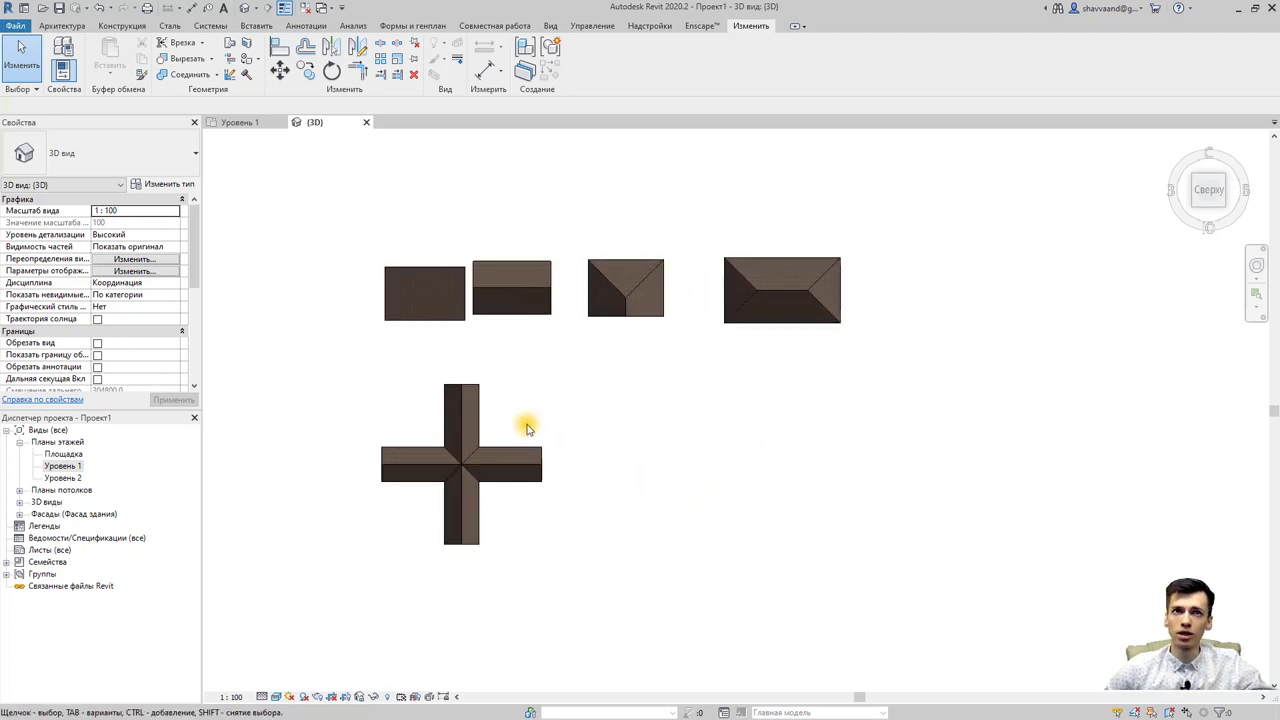
click(57, 28)
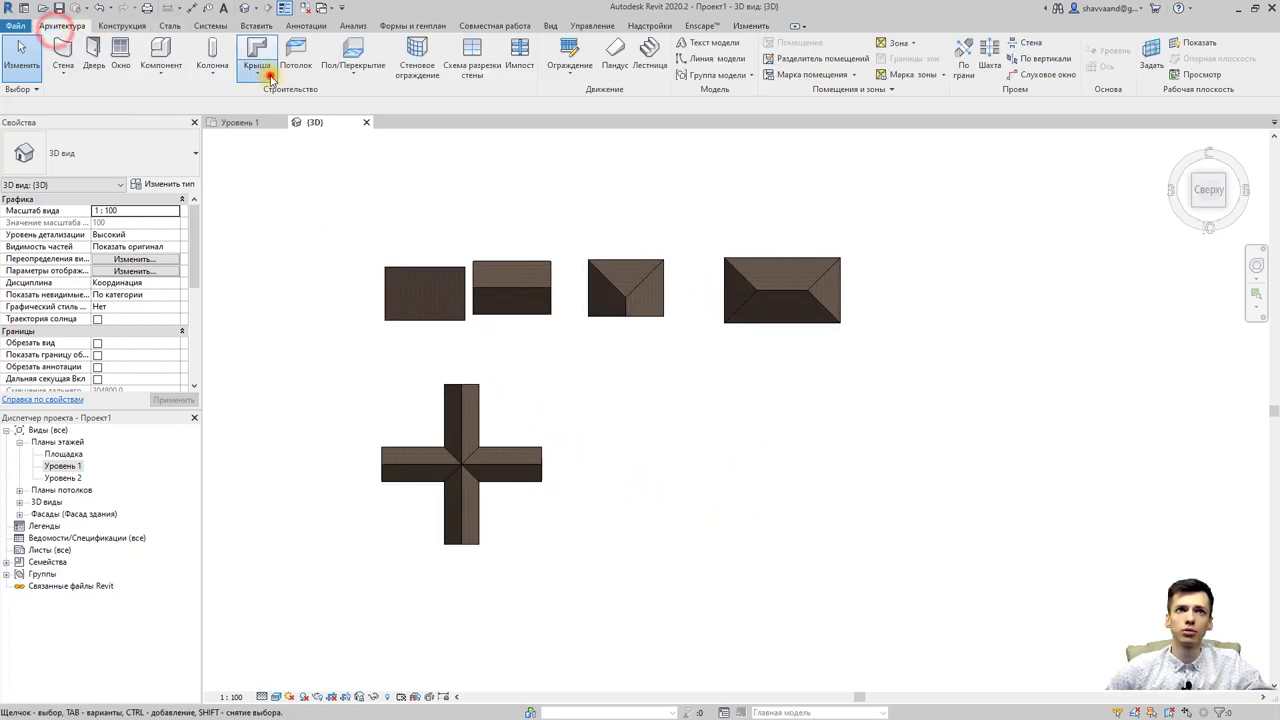
- Start a new Roof by Footprint and choose its level in the prompt
click(257, 68)
click(291, 101)
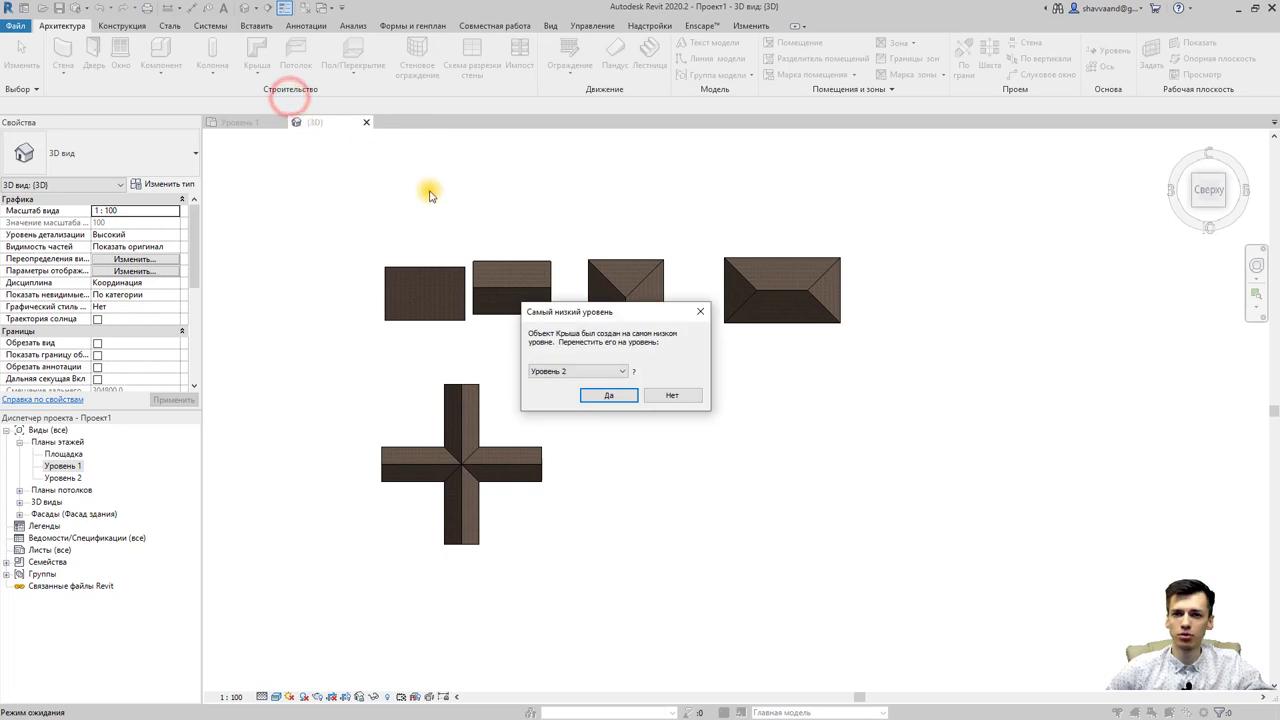
click(585, 372)
click(586, 390)
click(600, 394)
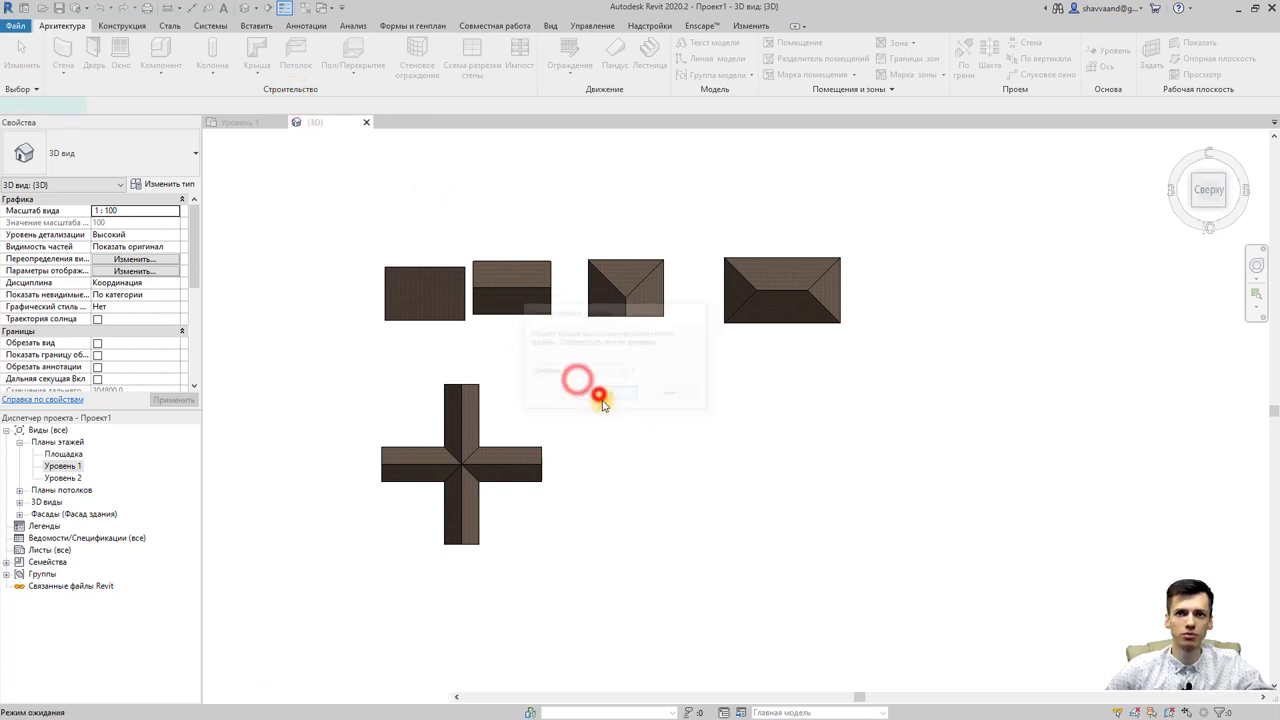
- Draw a 26000 × 25000 rectangular boundary with 30° edges and select two edges to raise
click(720, 46)
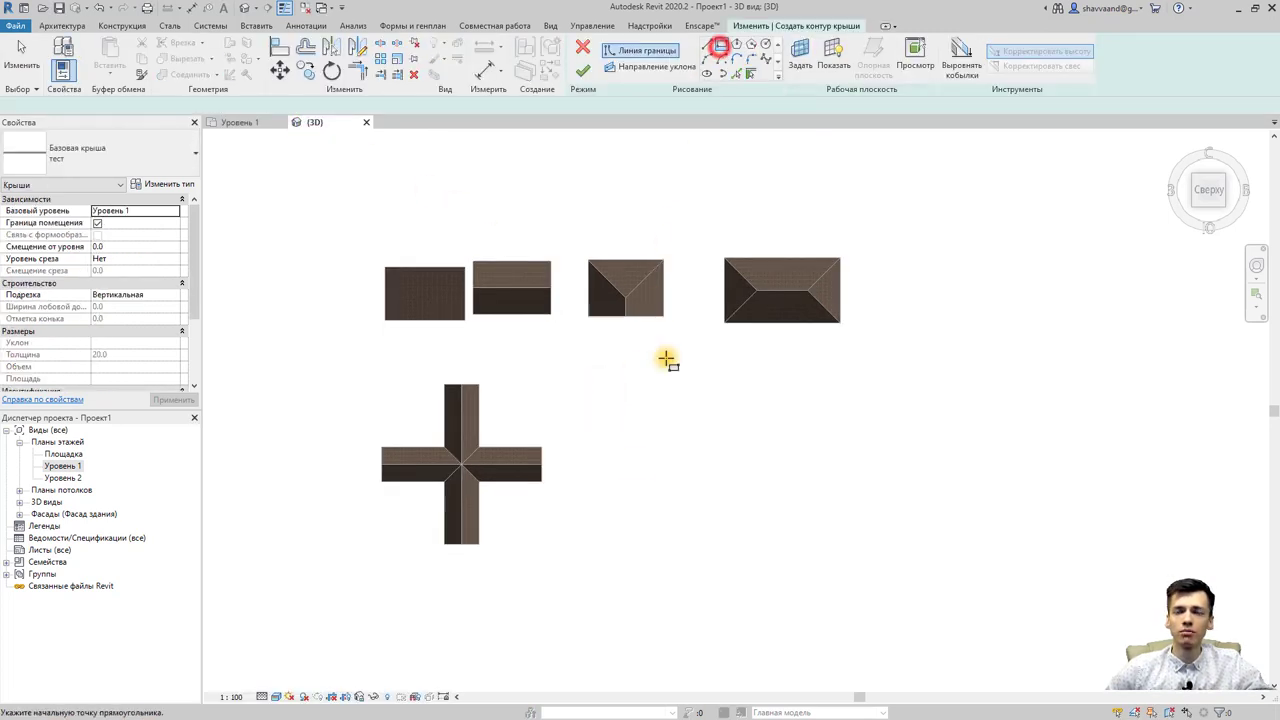
click(611, 394)
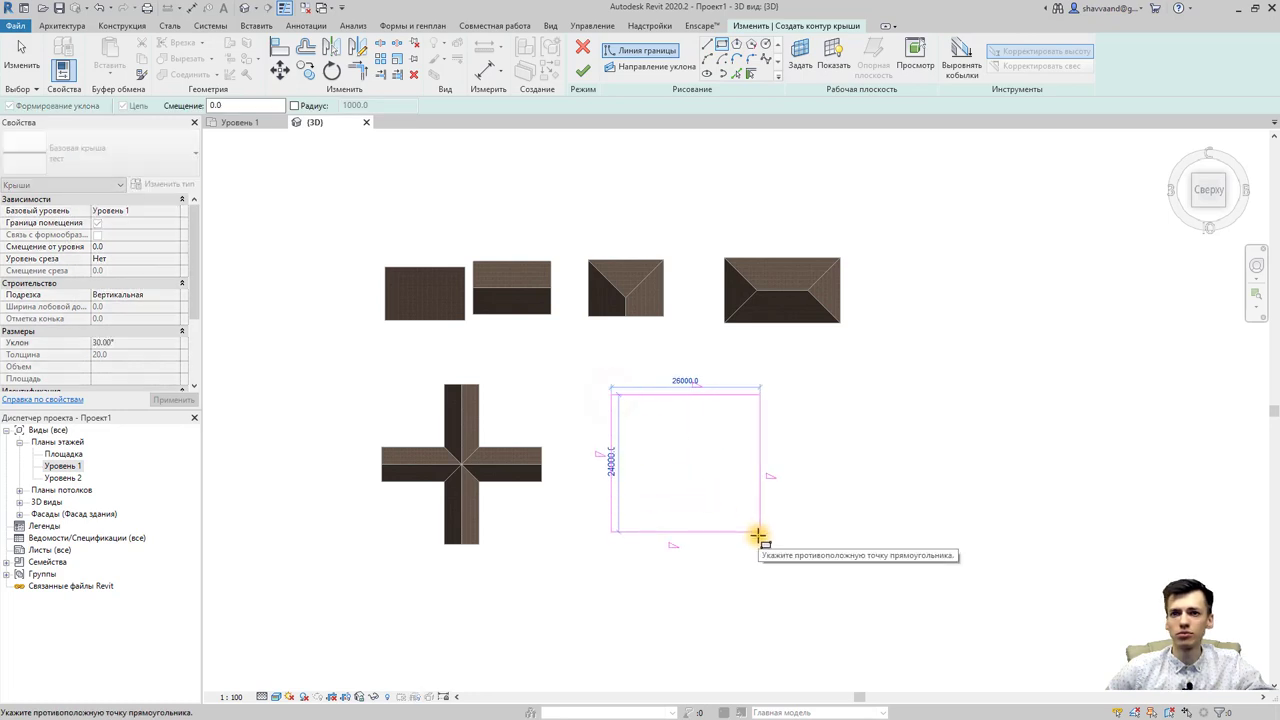
click(757, 537)
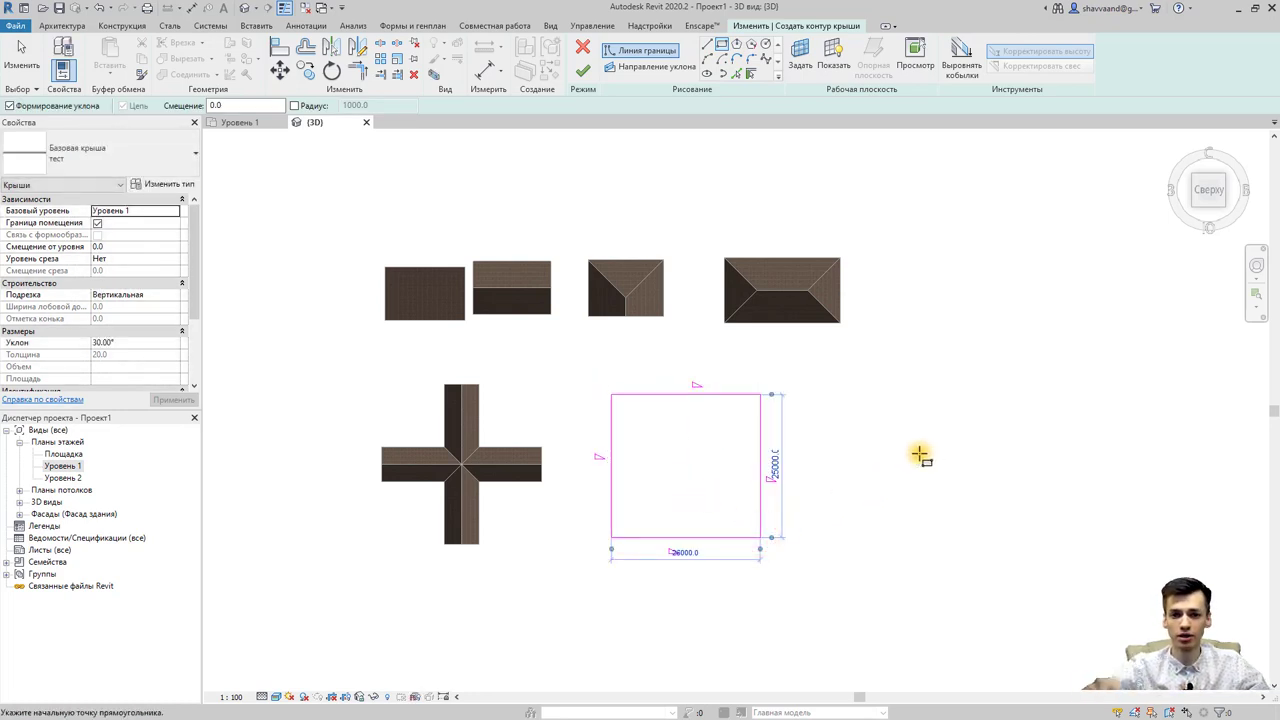
key(Escape)
click(730, 537)
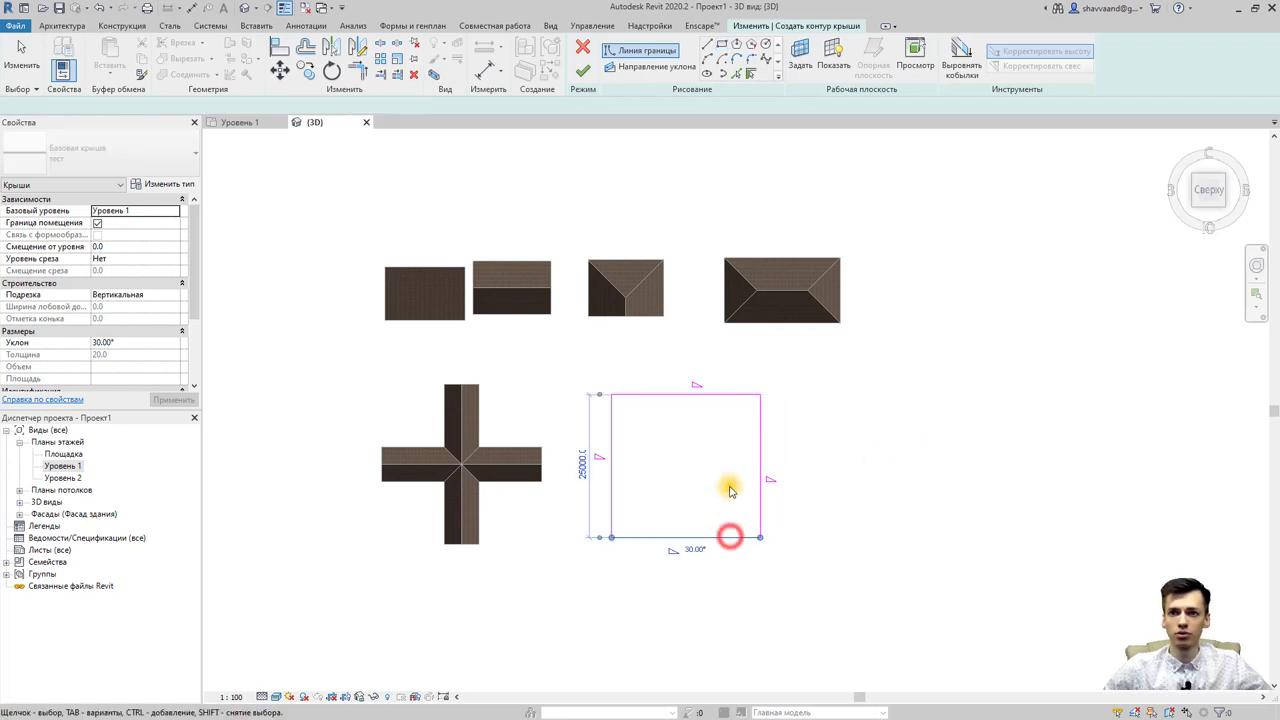
key(Escape)
ctrl+click(727, 395)
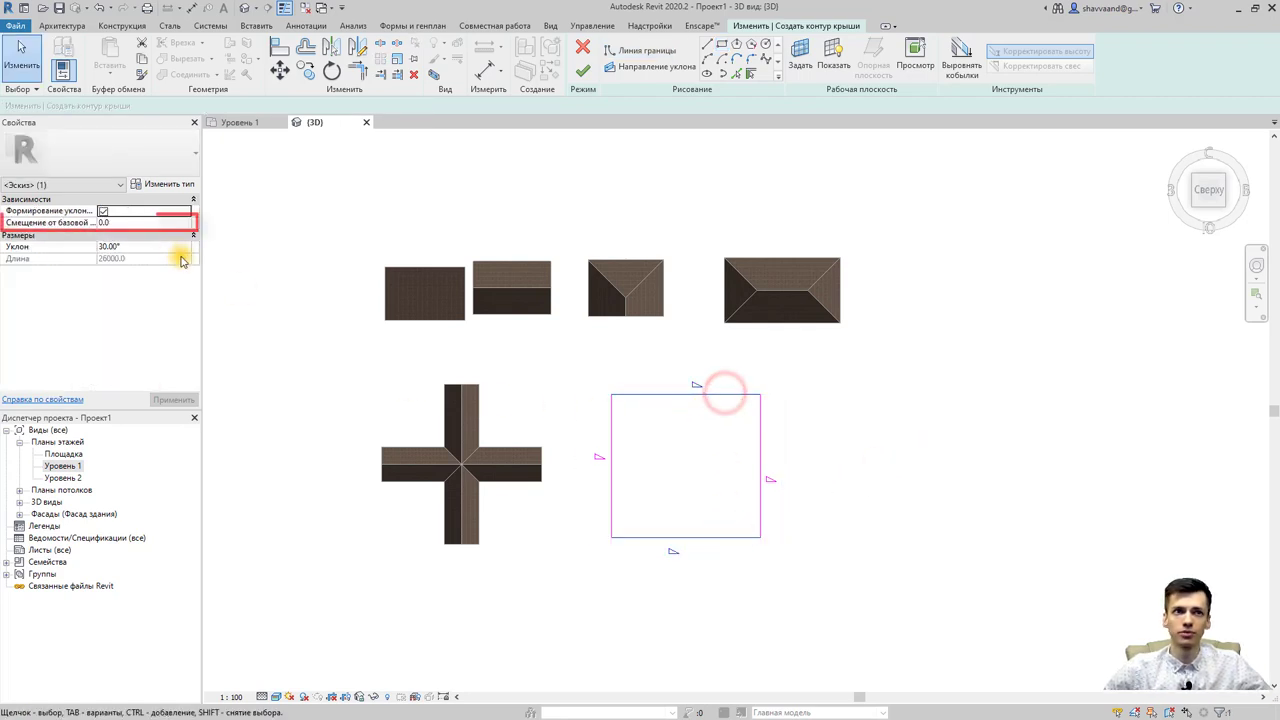
- Give the two selected edges an Offset From Base of 2000 and finish the roof
click(145, 222)
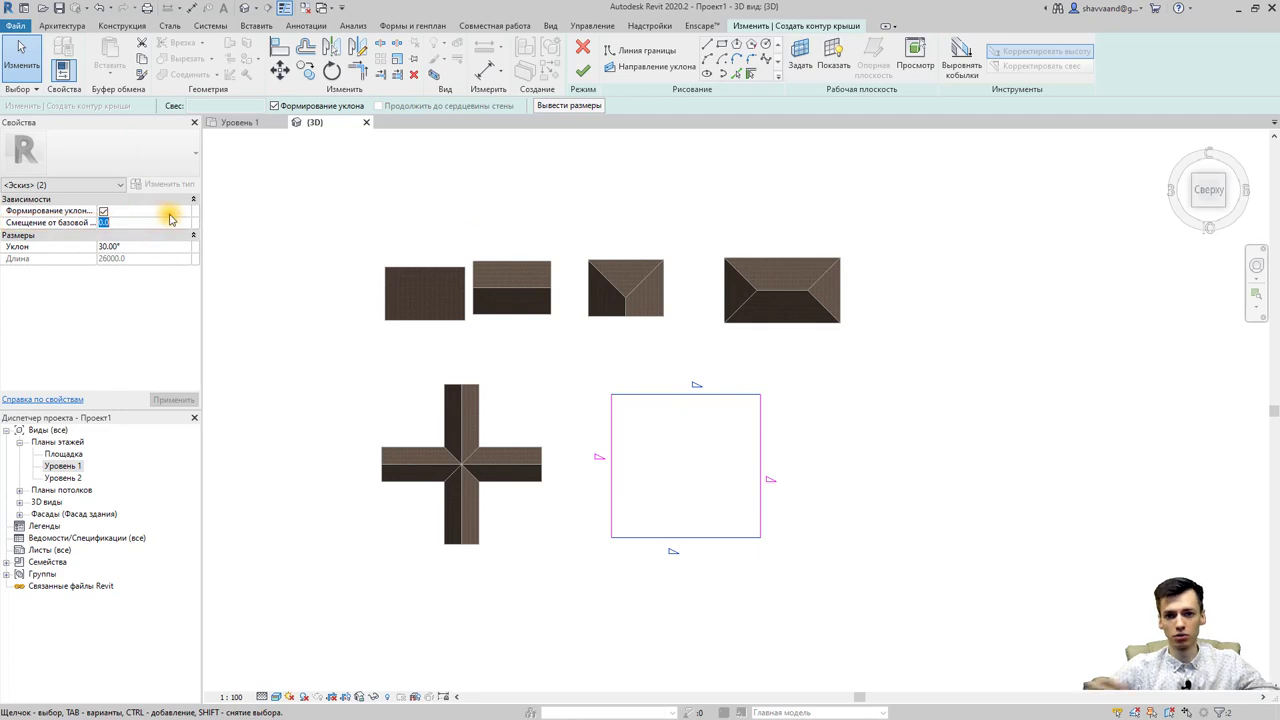
text(20)
key(Return)
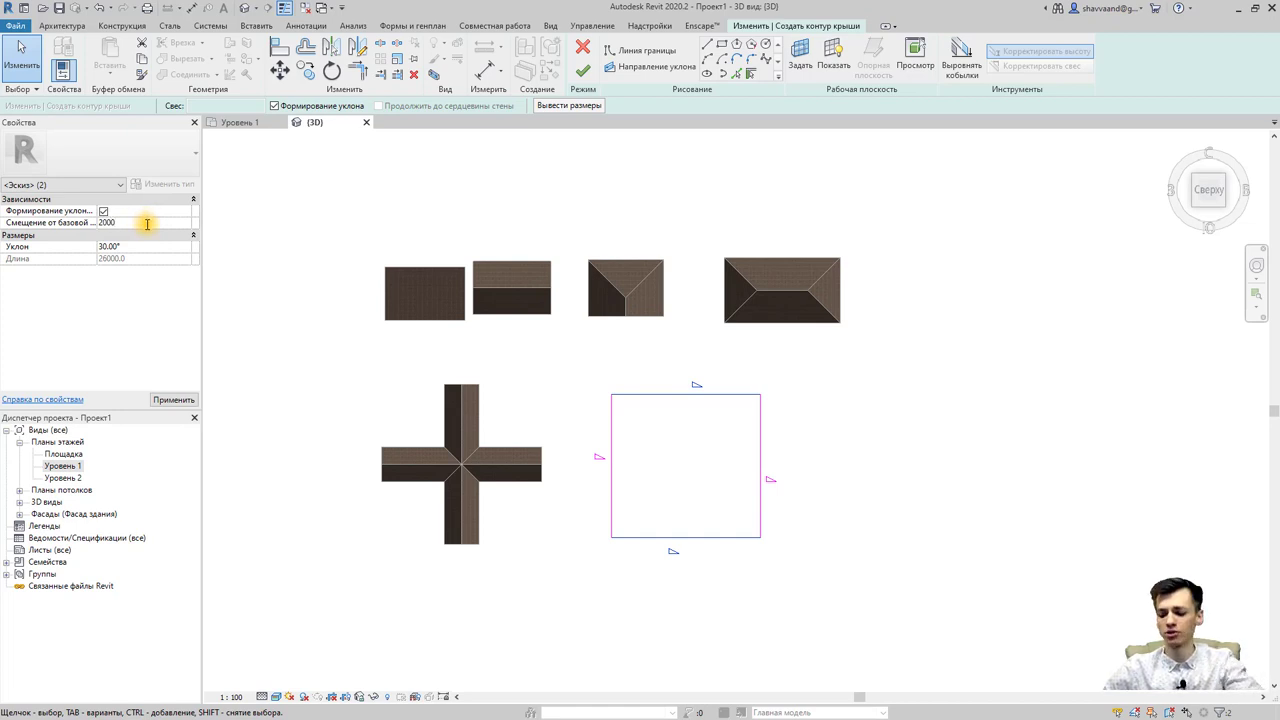
click(582, 70)
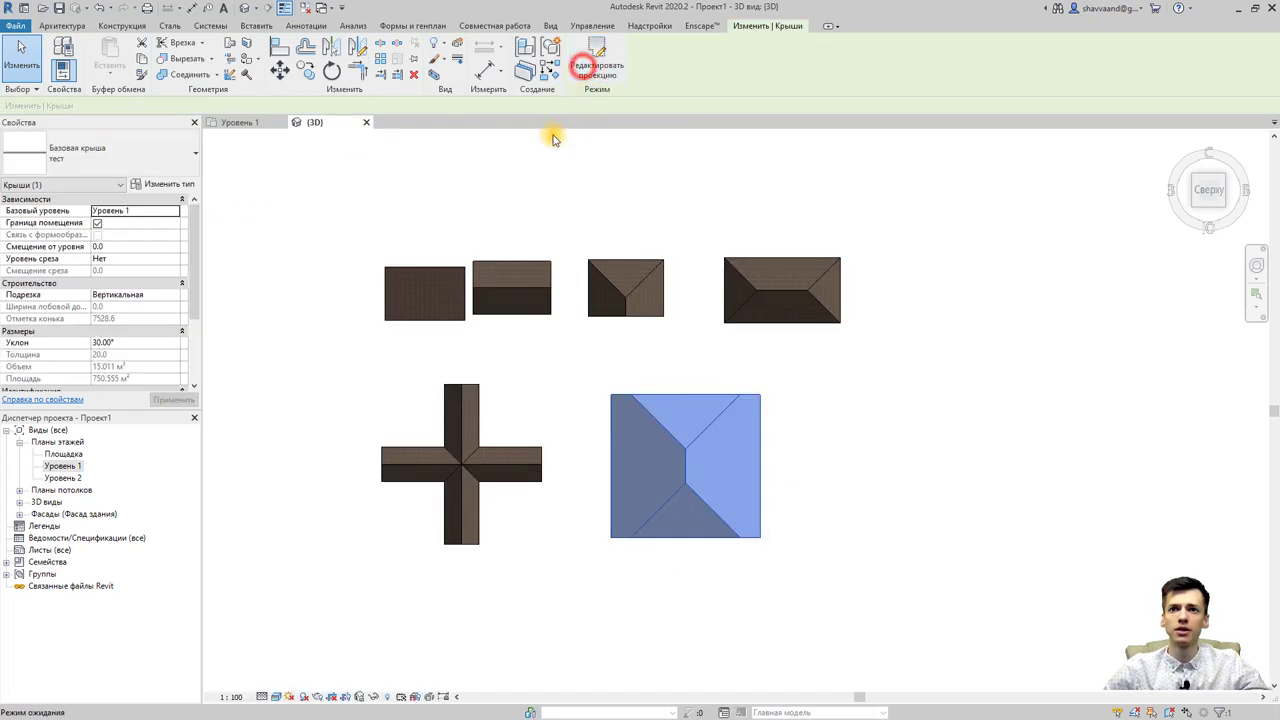
- Deselect the new roof and orbit the 3D view to see the six roofs in perspective
click(250, 9)
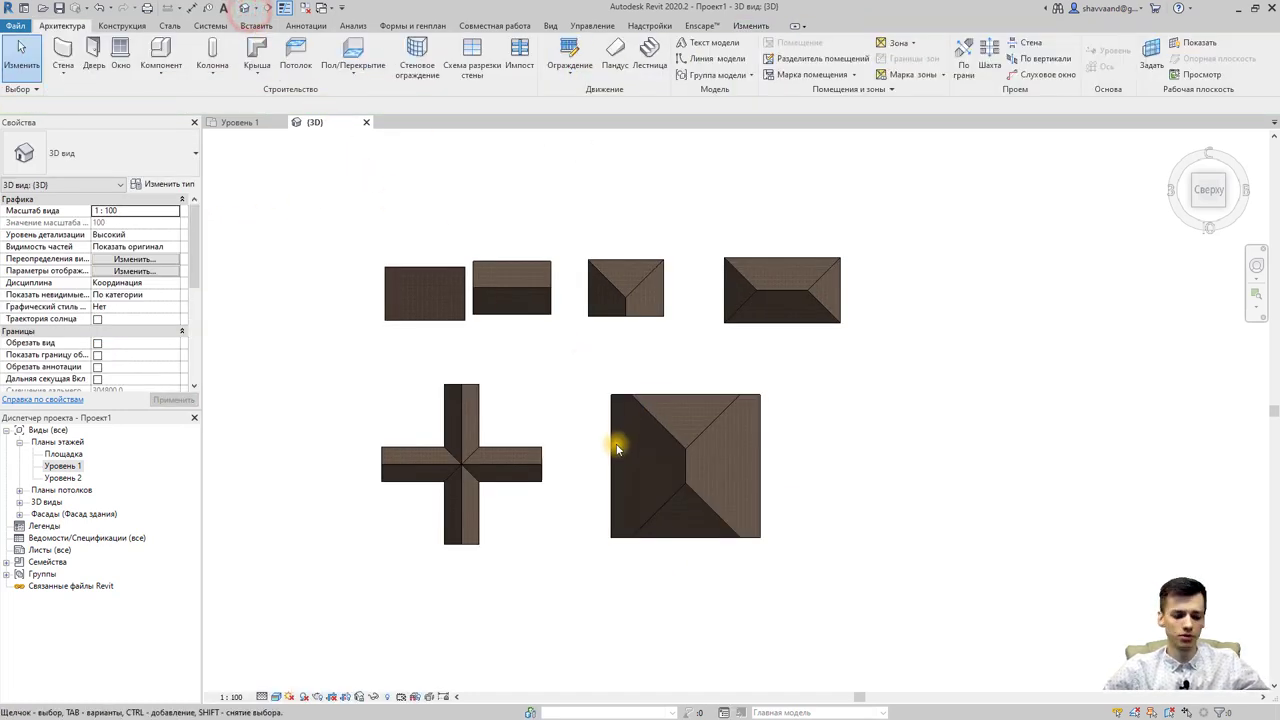
mouse_move(666, 480)
shift+middle_down()
mouse_move(677, 143)
mouse_move(737, 480)
mouse_move(846, 400)
mouse_move(711, 569)
mouse_move(717, 533)
mouse_move(791, 551)
mouse_move(757, 595)
mouse_move(680, 603)
mouse_move(671, 520)
mouse_move(640, 480)
shift+middle_up()
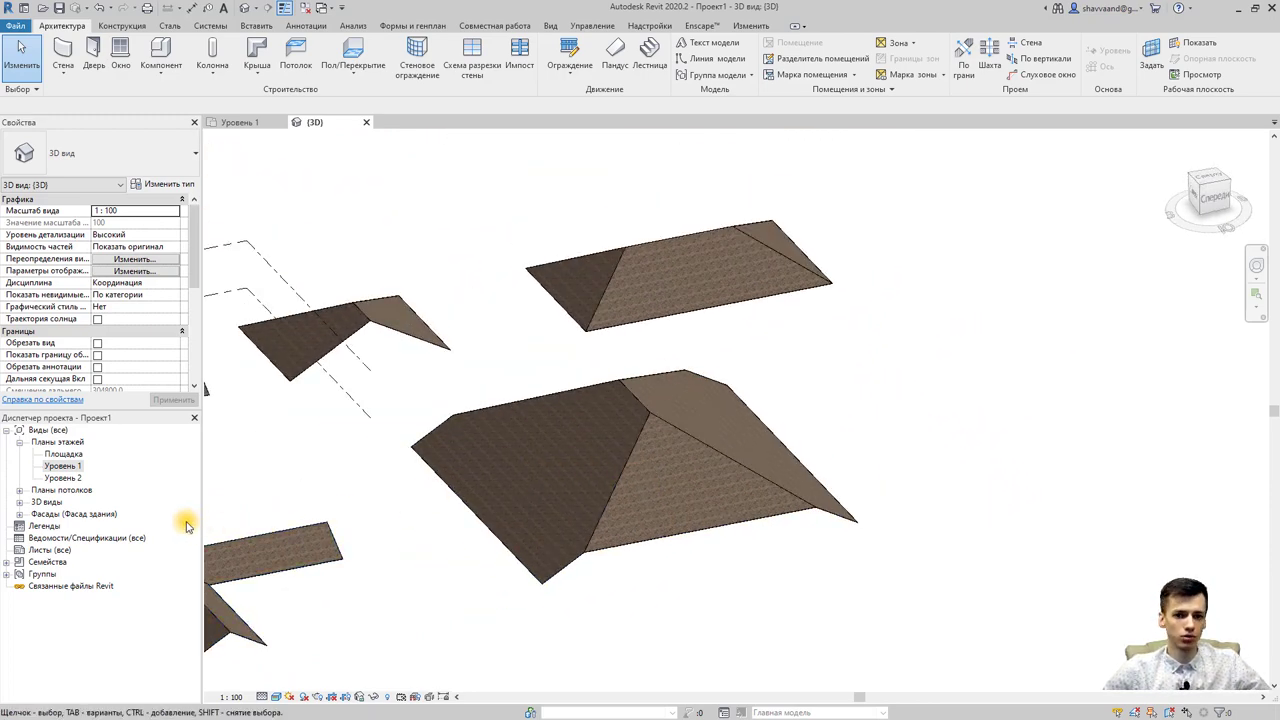
click(71, 470)
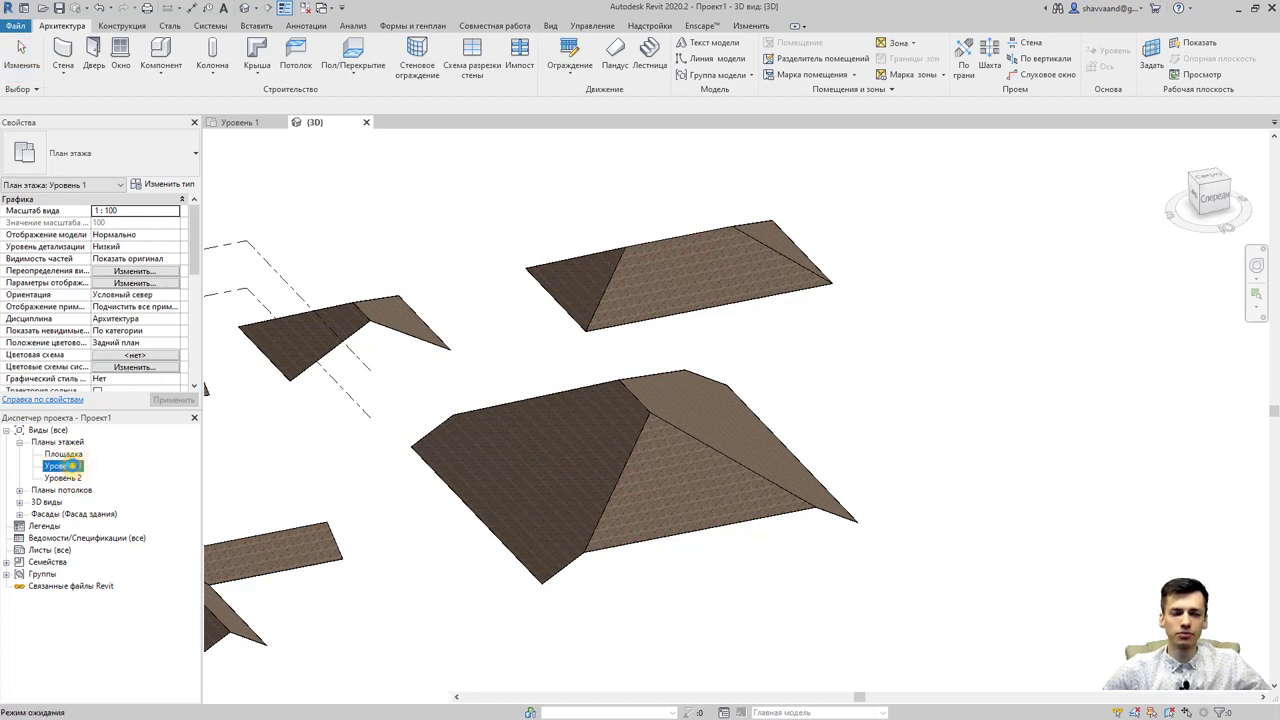
- Open the Уровень 1 floor plan and pan to reveal the wall groups
double_click(70, 466)
scroll(373, 418, down, 2)
middle_drag(443, 397, 506, 397)
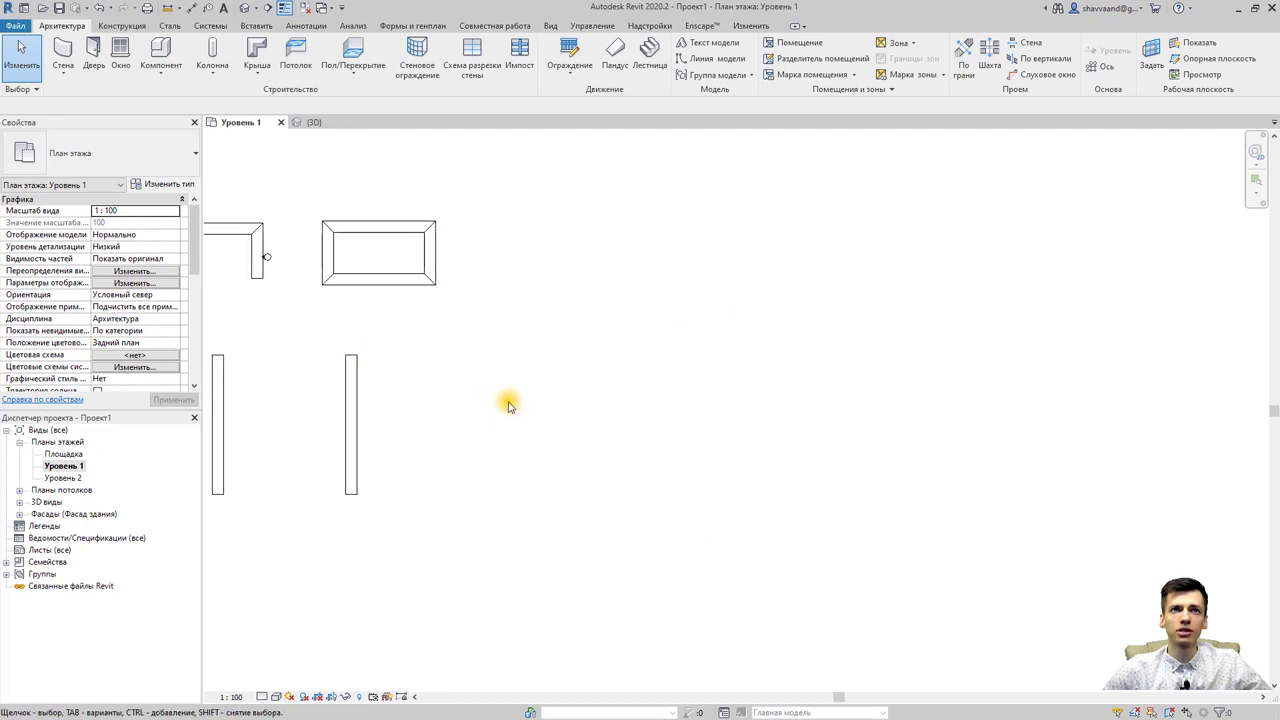
scroll(507, 395, down, 2)
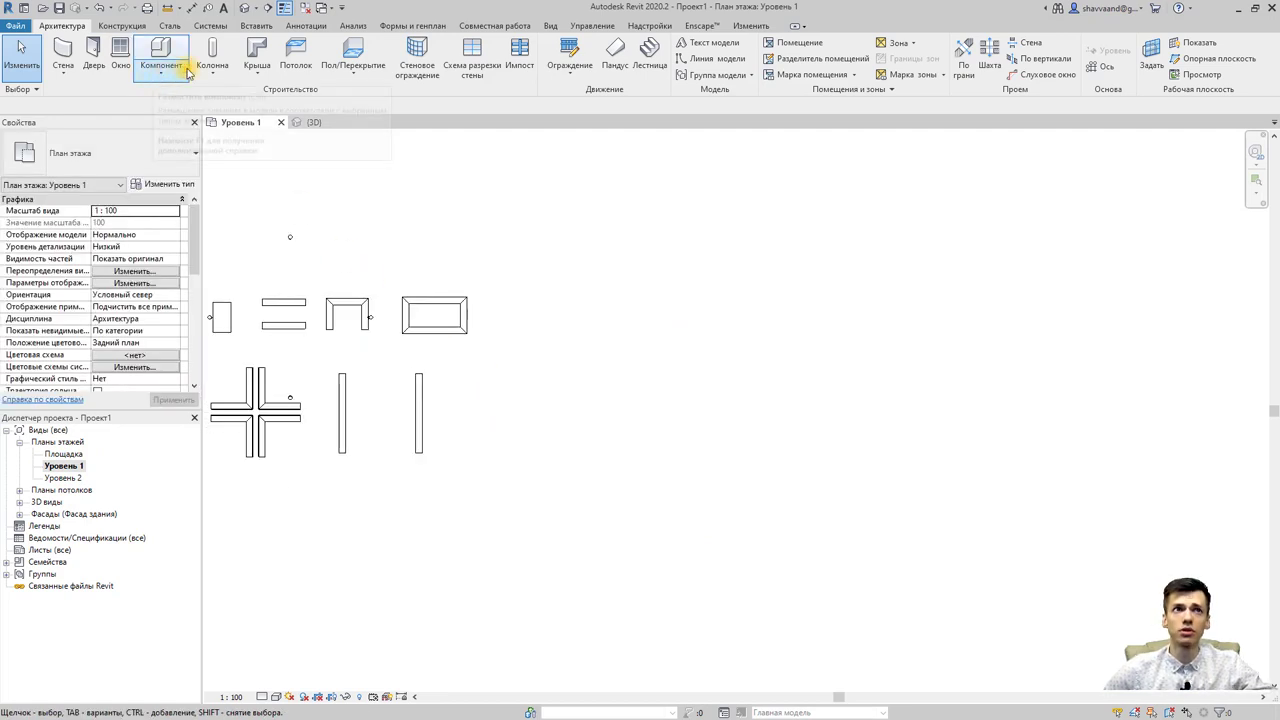
- Start a Roof by Footprint sketch based on Уровень 1
click(254, 63)
click(285, 98)
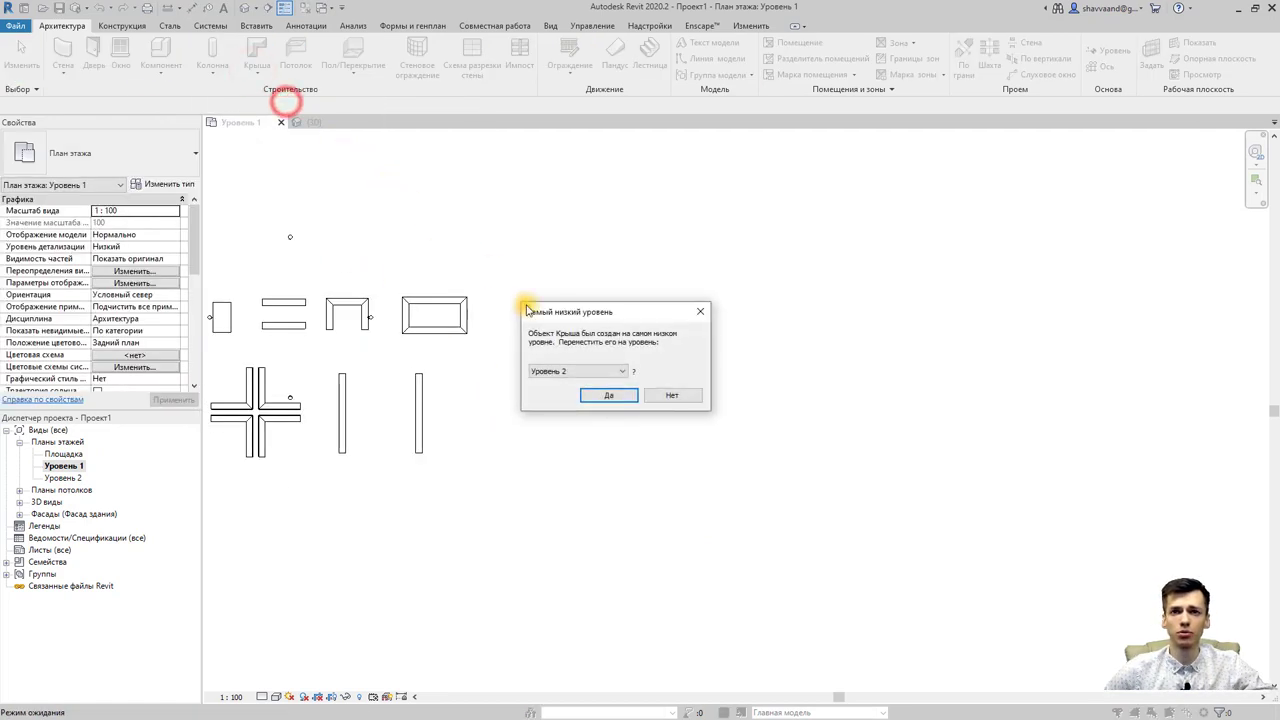
click(583, 372)
click(586, 393)
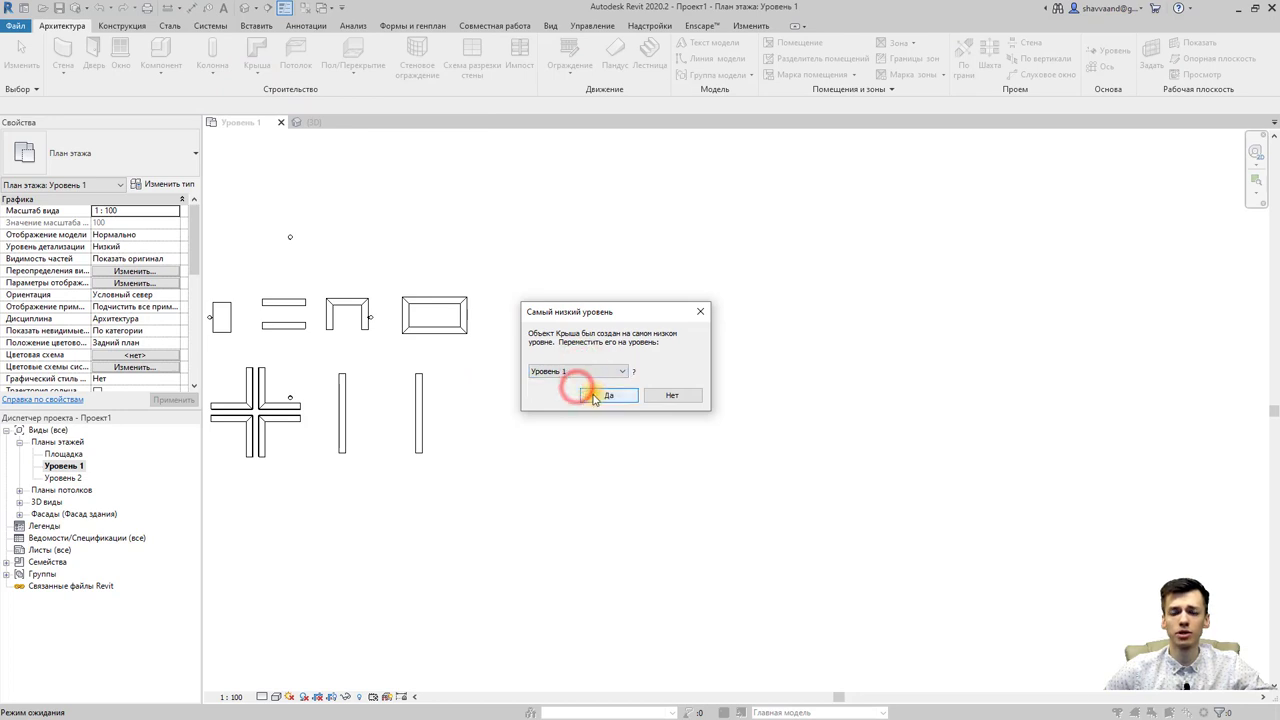
click(596, 396)
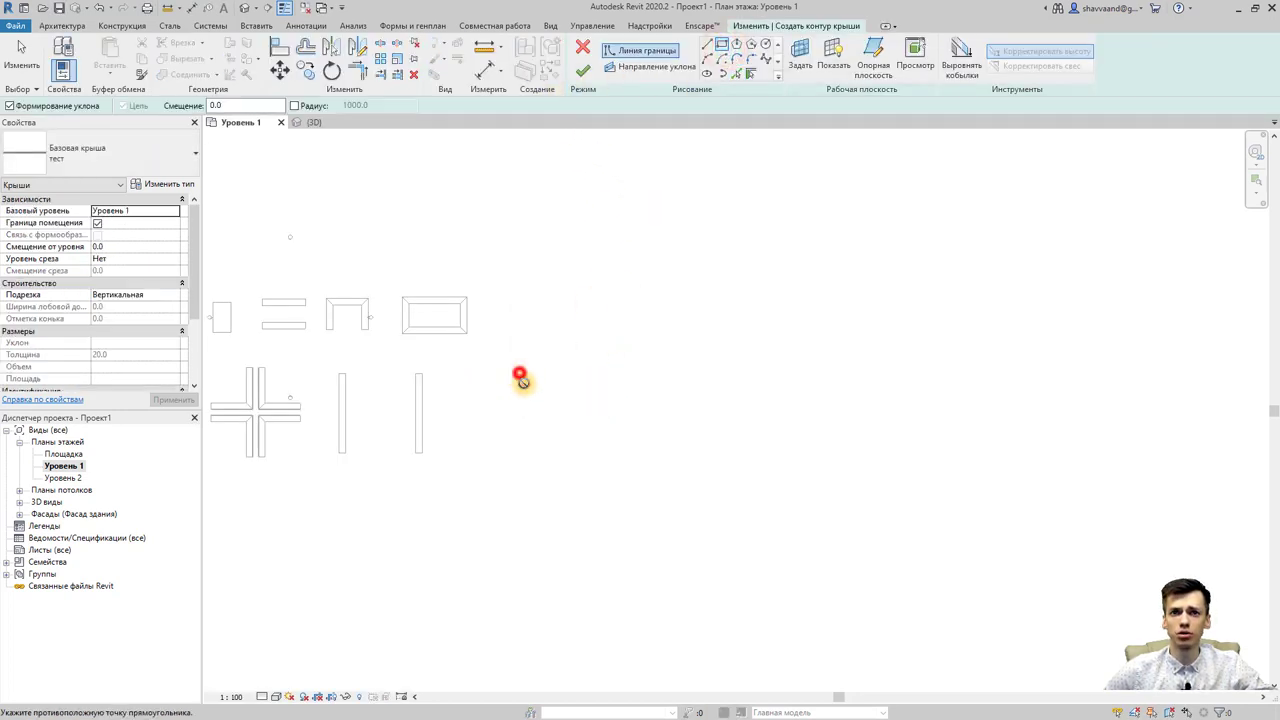
- Draw the rectangular roof boundary outline
click(634, 459)
click(630, 458)
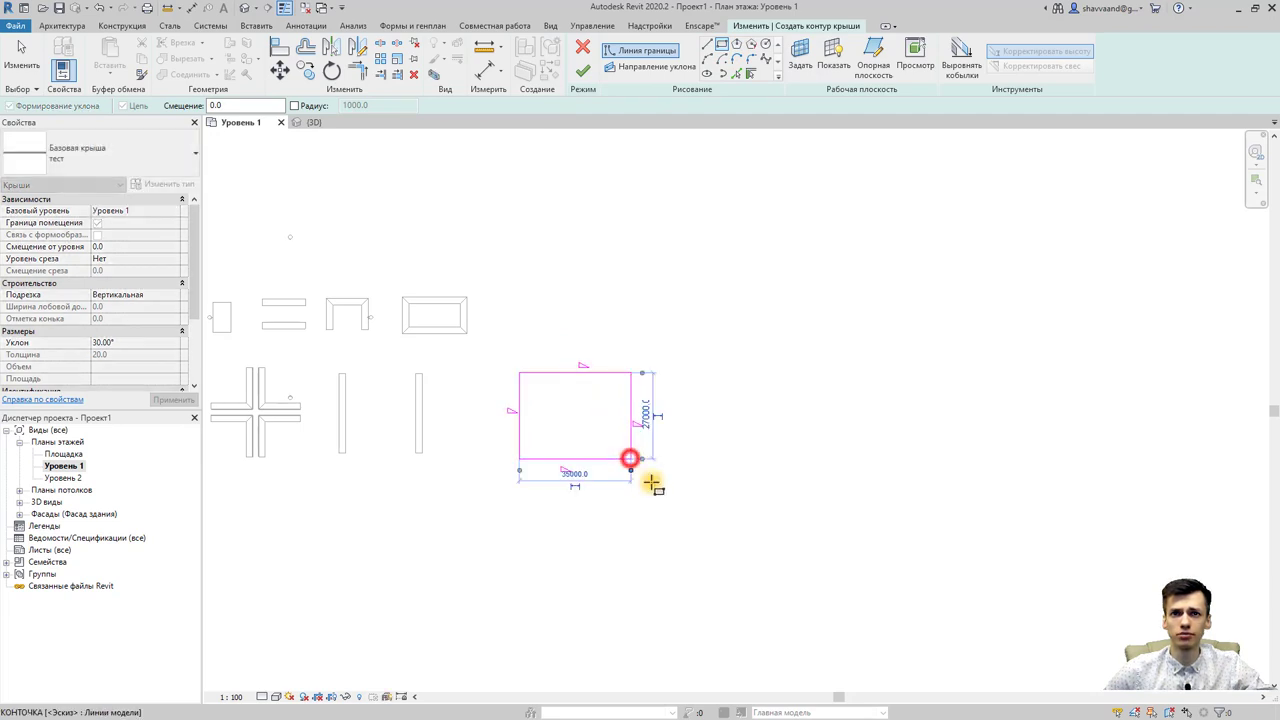
scroll(625, 460, up, 2)
scroll(650, 490, up, 2)
middle_drag(756, 528, 757, 529)
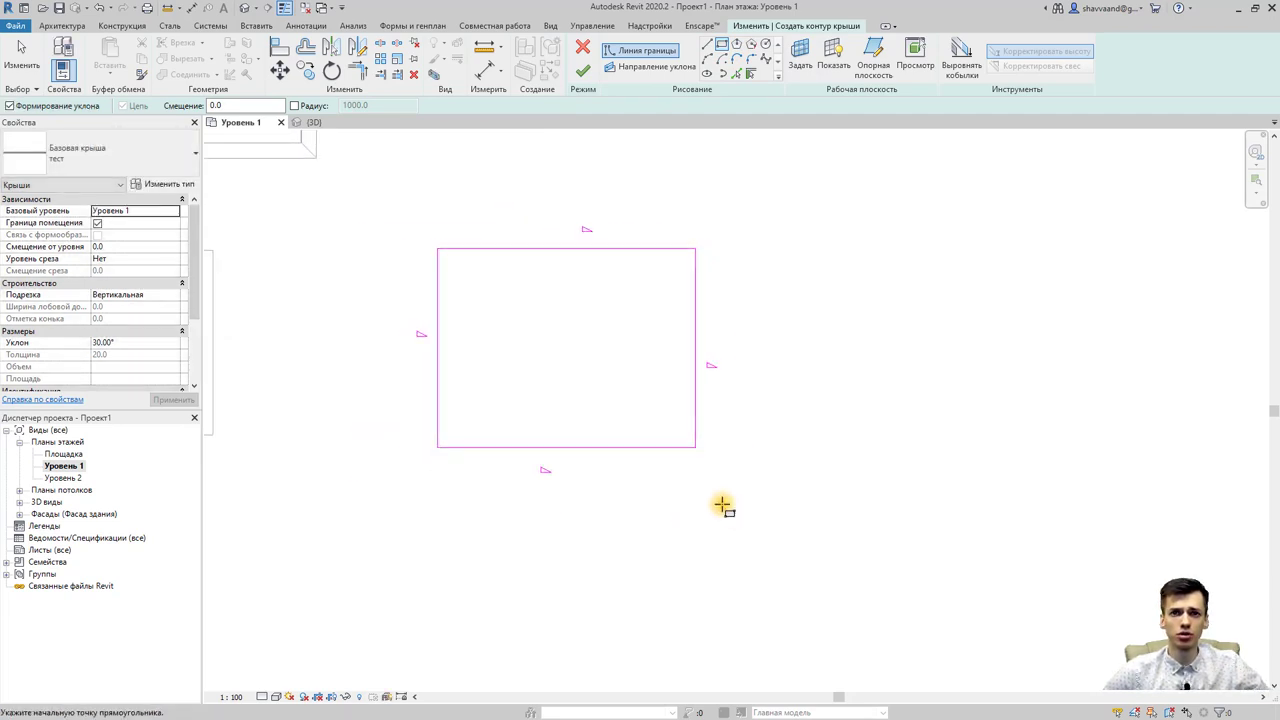
- Split the bottom edge twice and delete its middle piece, leaving a gap
click(383, 47)
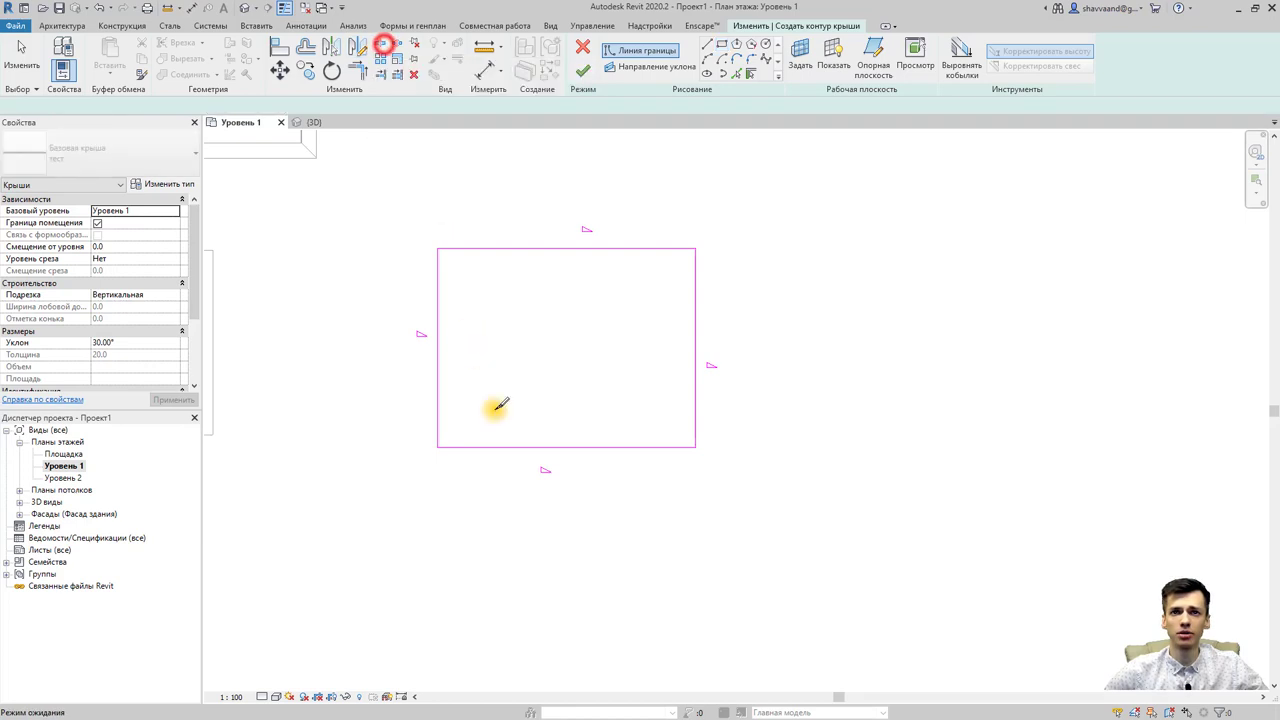
click(526, 447)
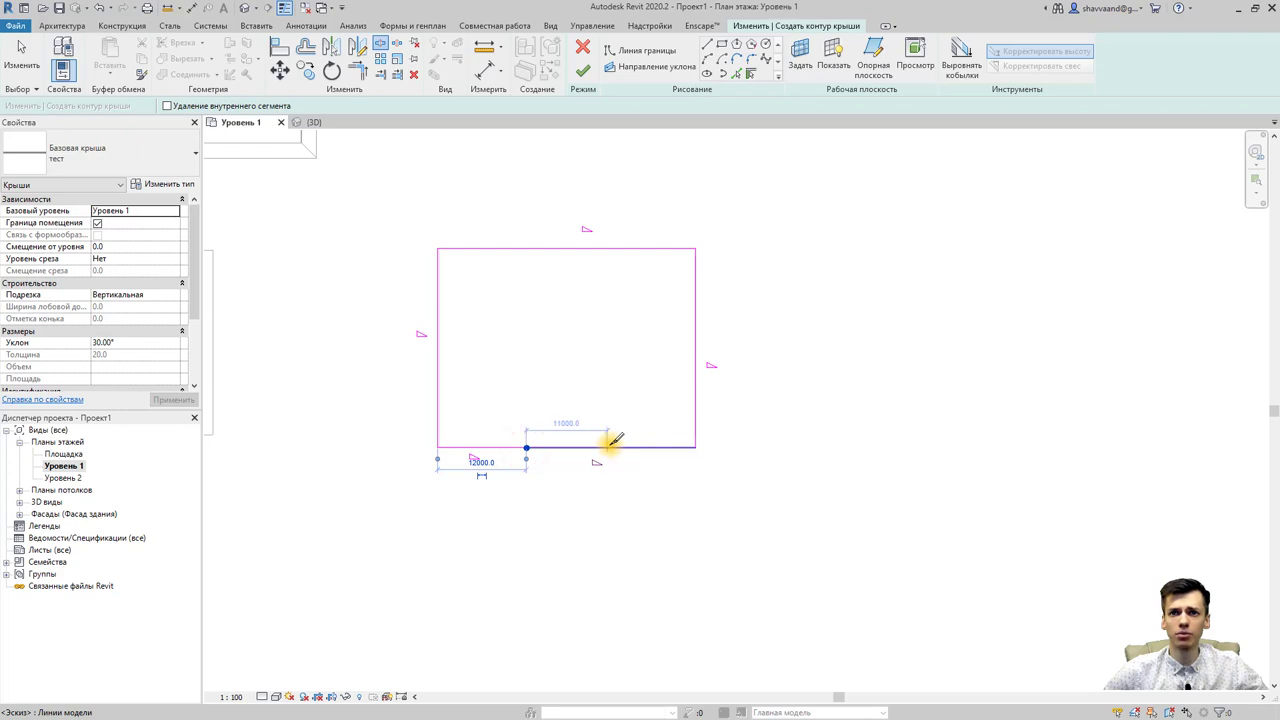
scroll(612, 440, up, 2)
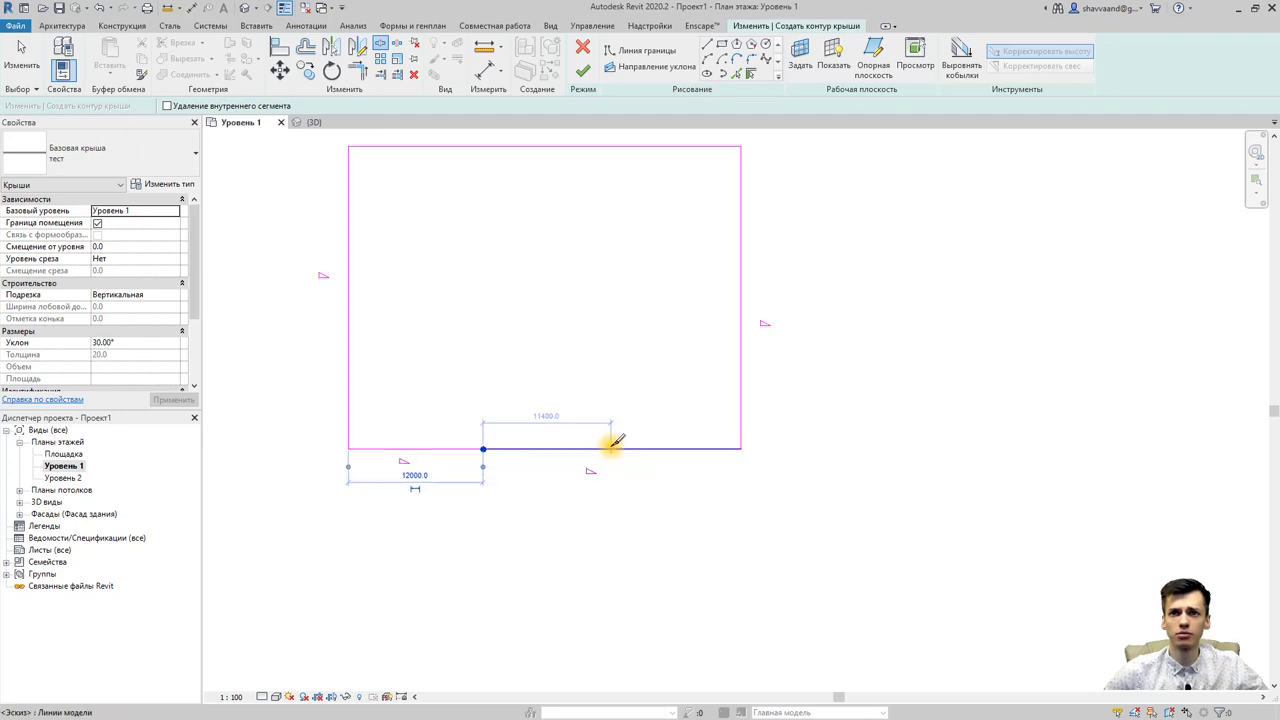
scroll(612, 447, up, 2)
scroll(612, 447, up, 2)
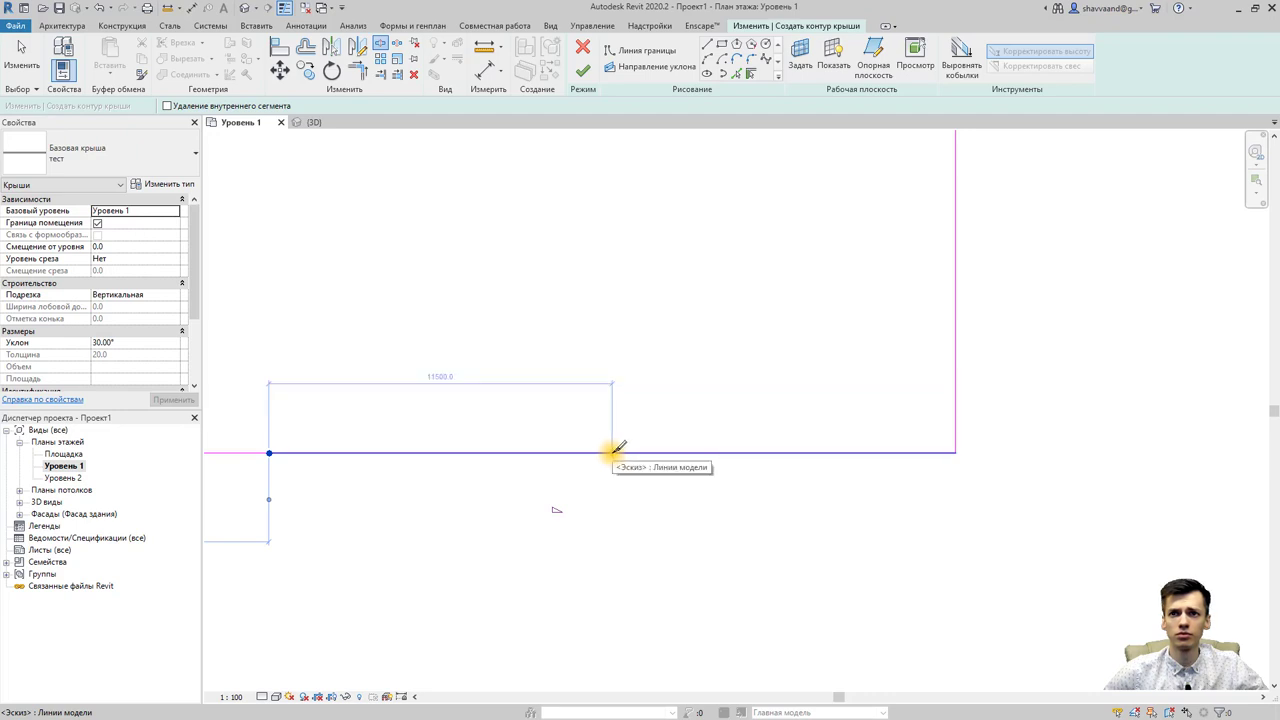
click(612, 451)
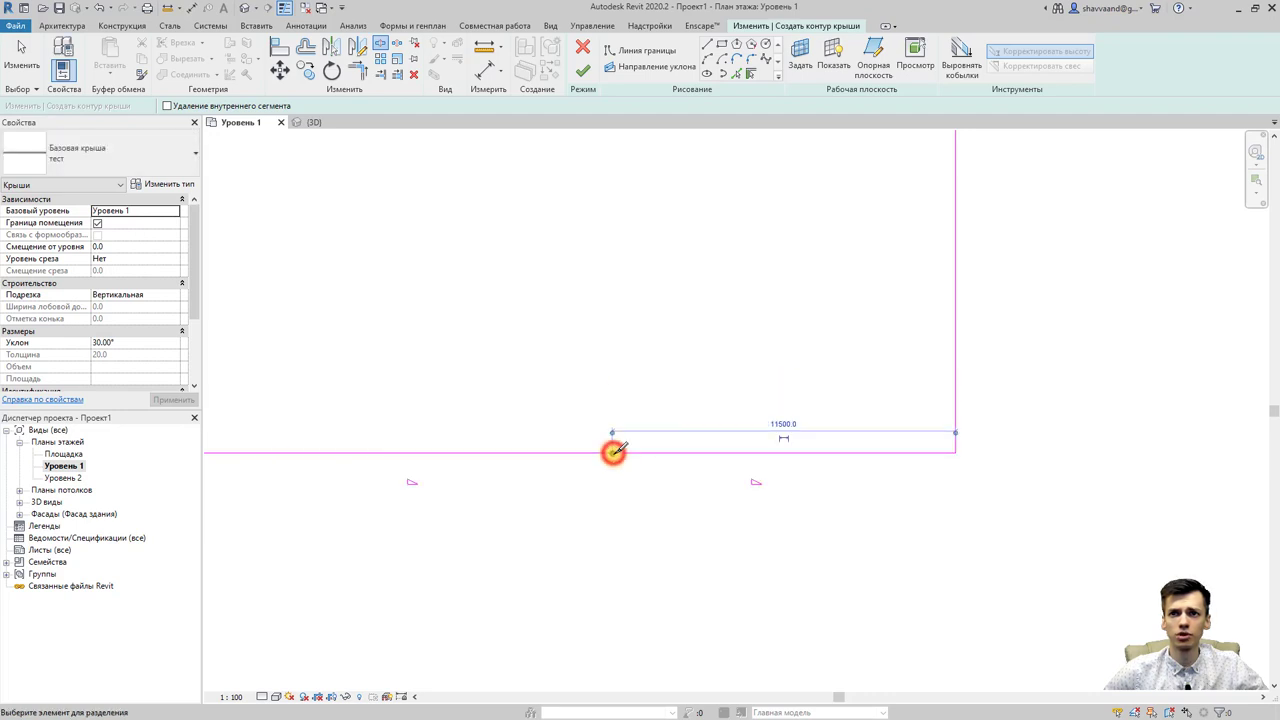
click(563, 451)
scroll(517, 453, down, 1)
key(Delete)
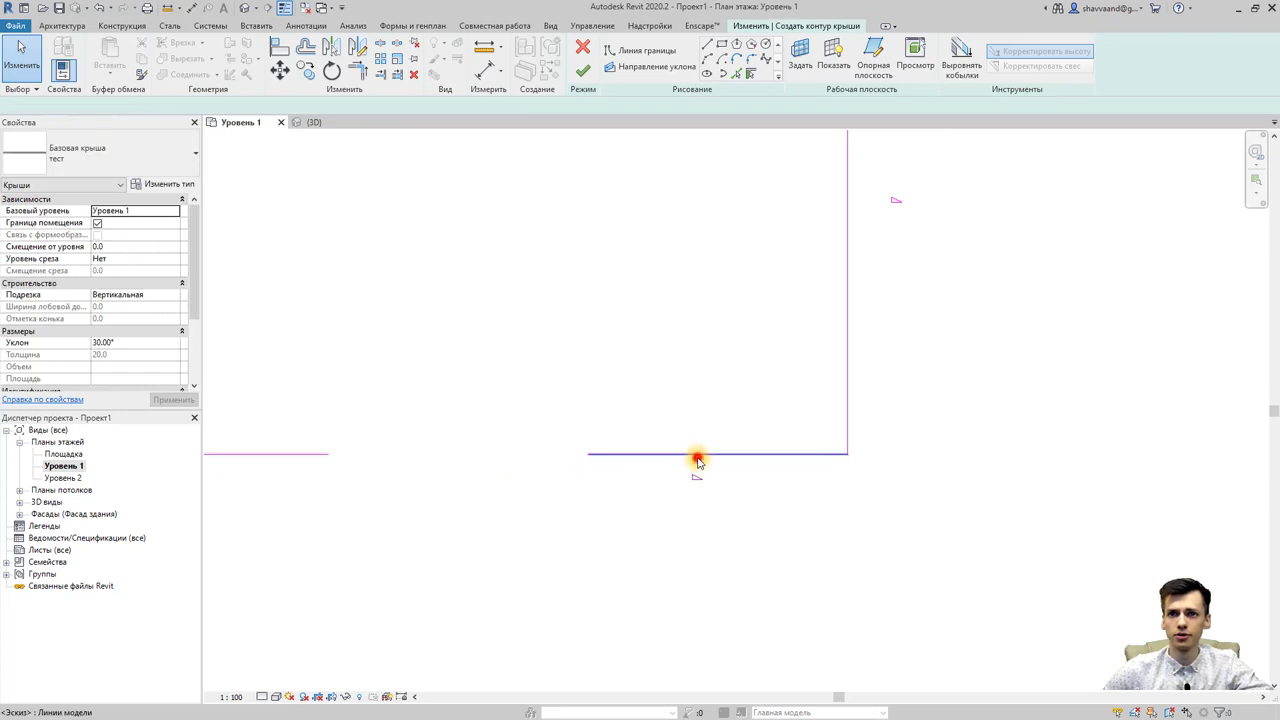
- Adjust the right bottom-edge piece's length and reframe the whole bottom edge
click(698, 455)
scroll(728, 483, up, 4)
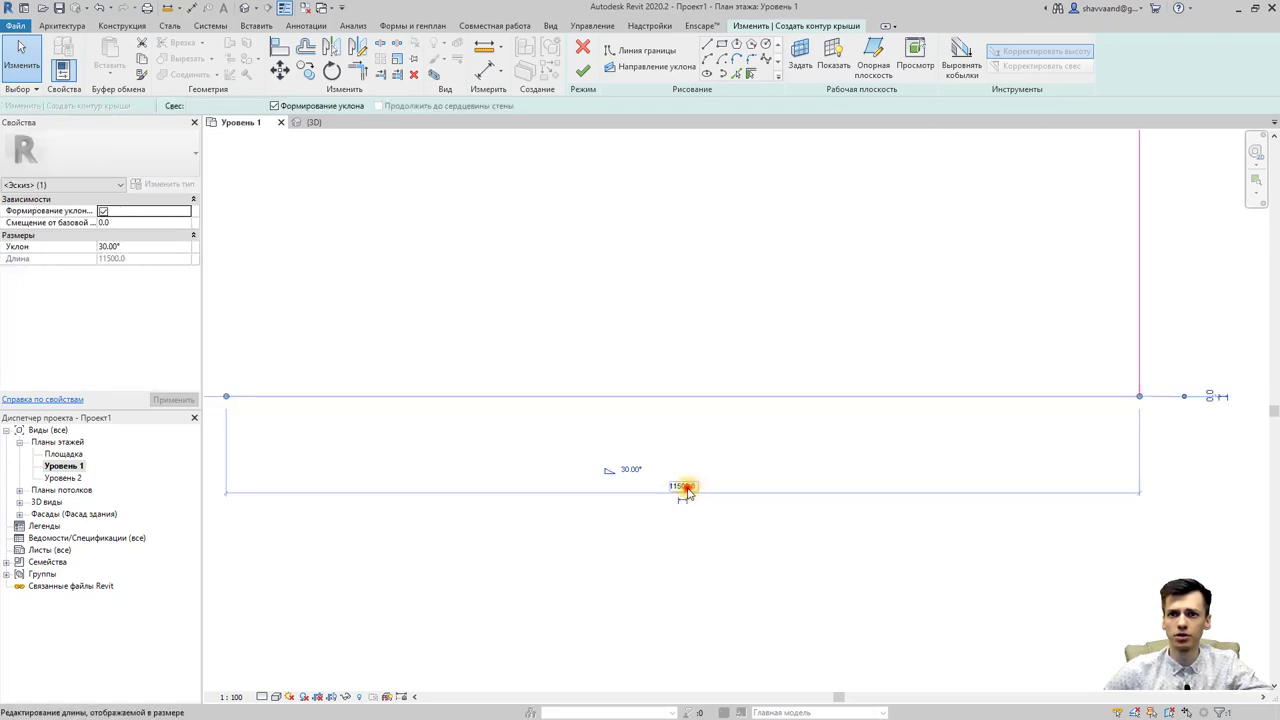
text(1200)
key(Return)
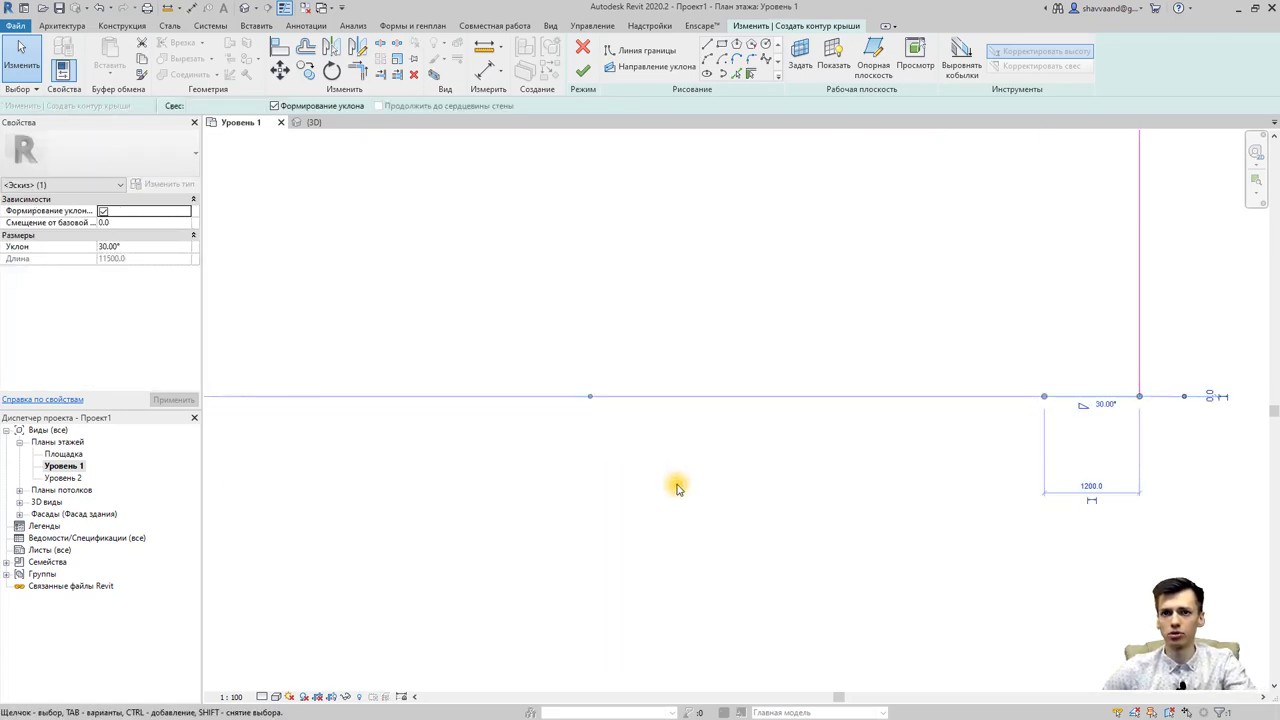
scroll(677, 486, down, 2)
scroll(646, 463, down, 2)
middle_drag(589, 471, 796, 486)
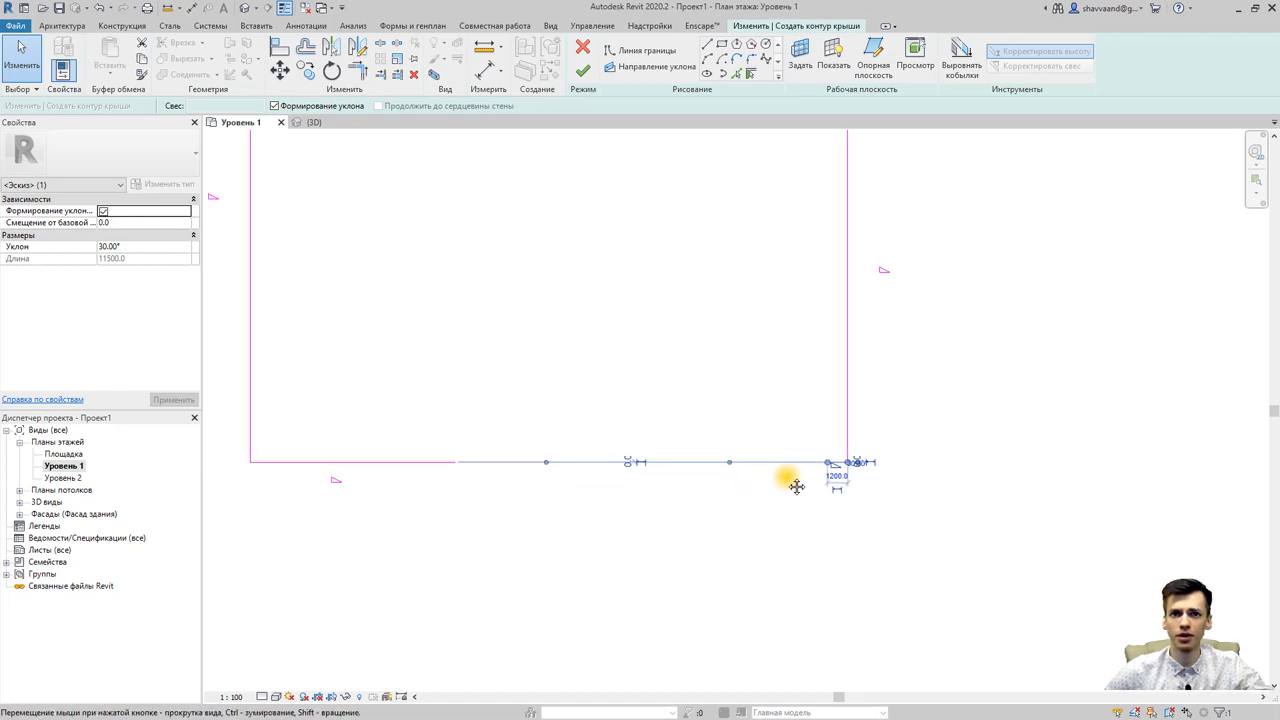
click(600, 490)
scroll(677, 468, up, 1)
- Set the short right bottom-edge piece to 12000 long via its dimension
click(990, 456)
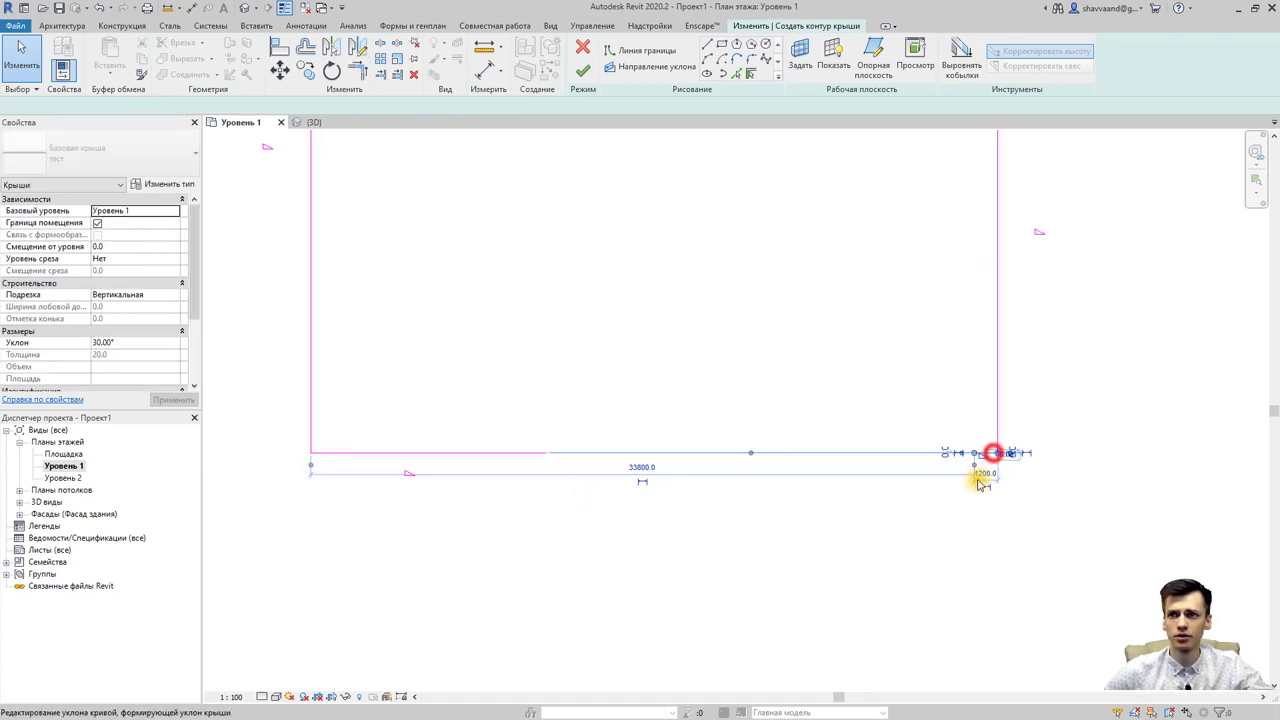
scroll(986, 455, up, 3)
scroll(970, 465, up, 2)
click(957, 481)
text(12000)
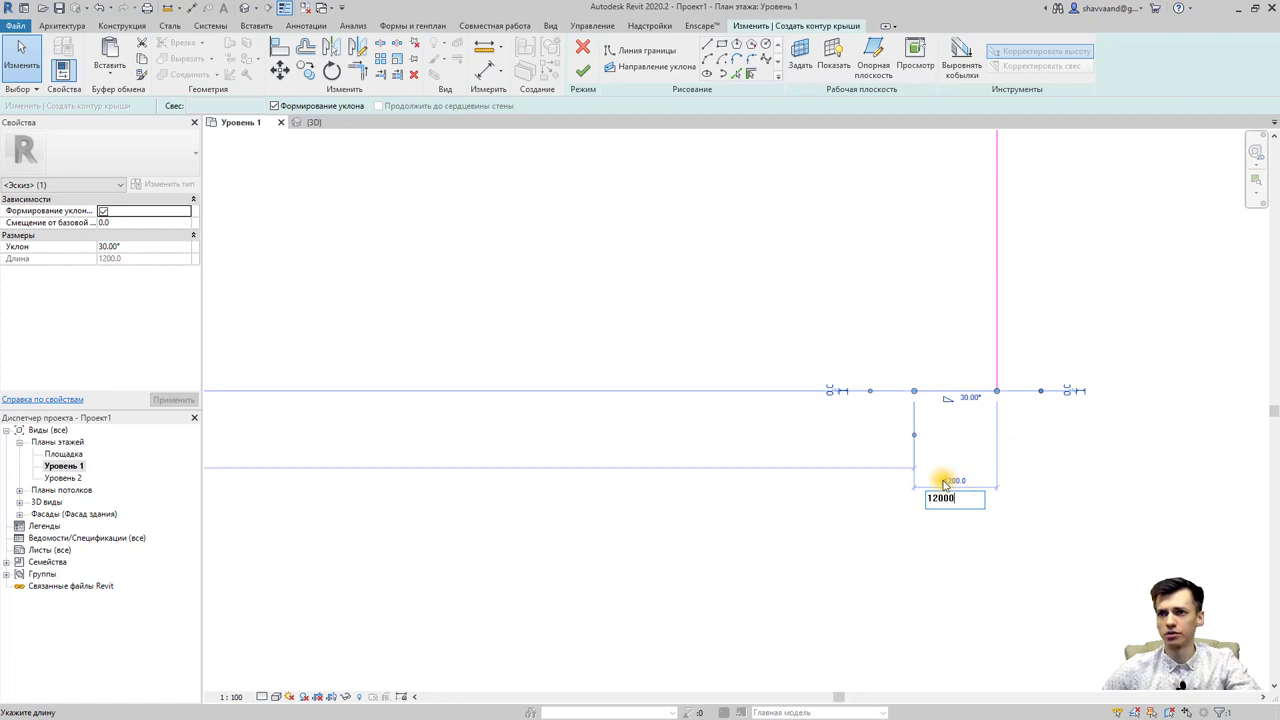
key(Return)
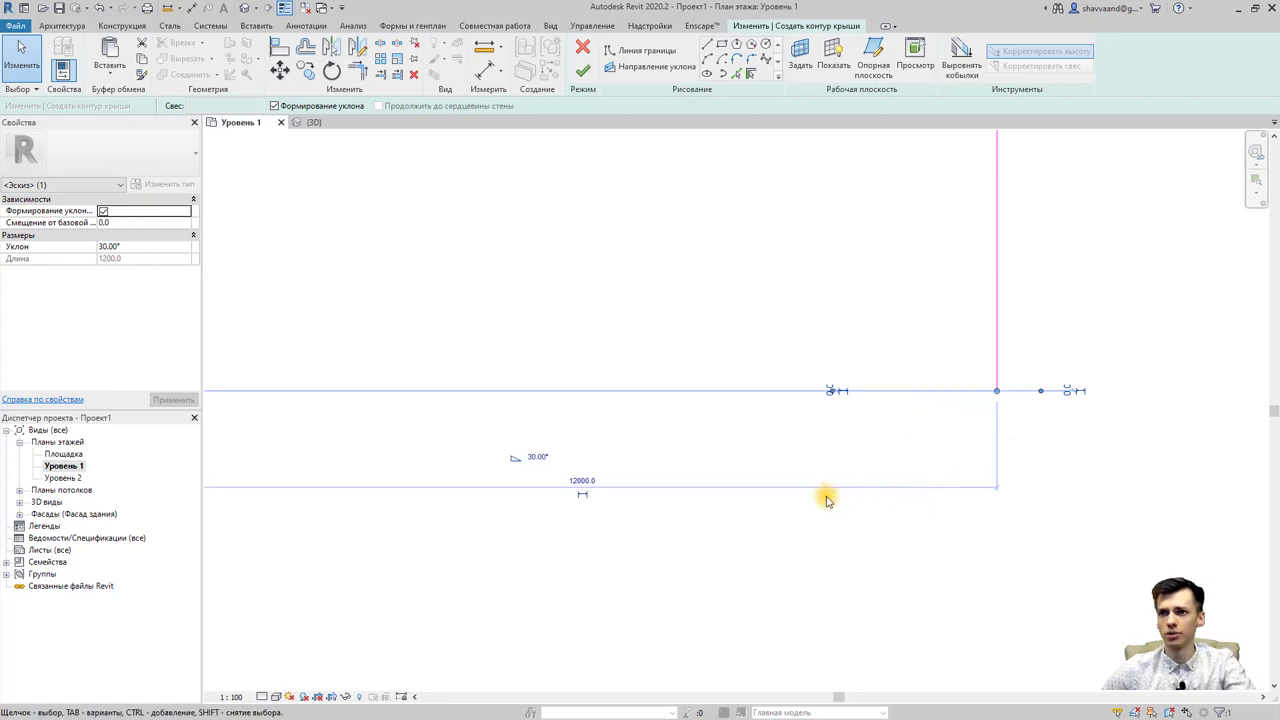
click(651, 569)
middle_drag(560, 543, 858, 530)
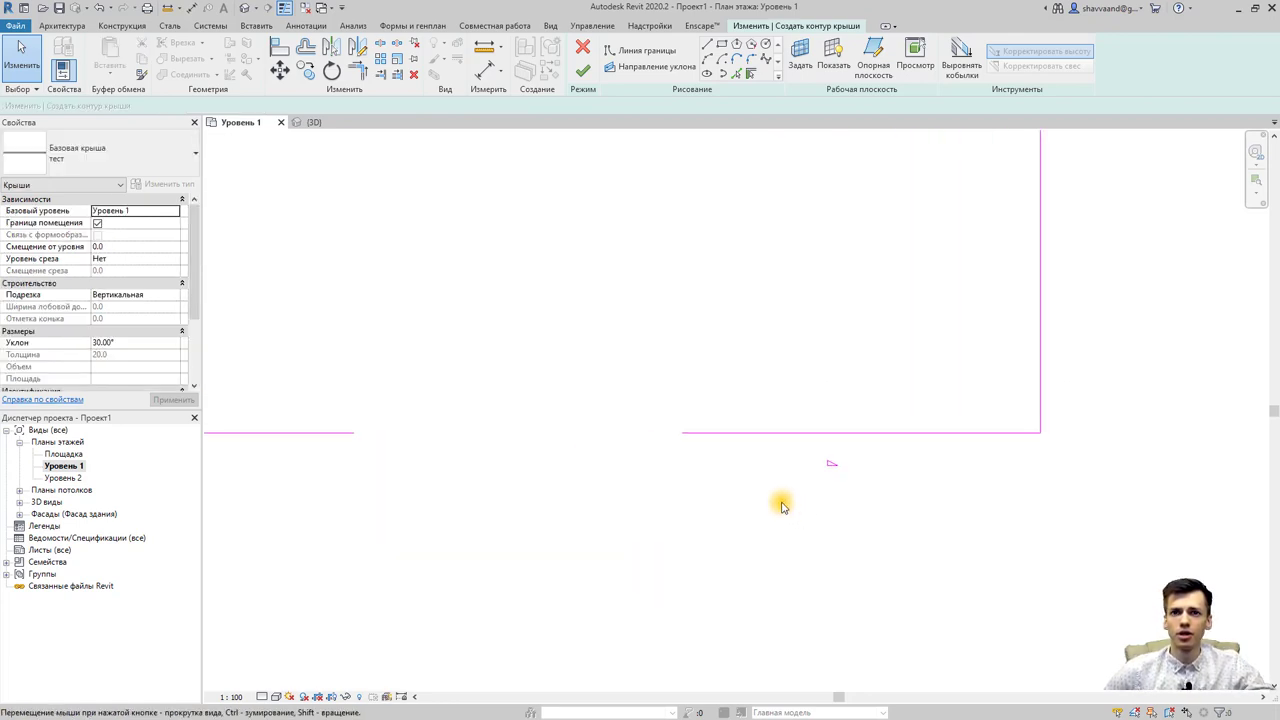
- Mirror the top edge and two bottom-edge pieces across a drawn axis
scroll(737, 543, down, 2)
scroll(737, 543, down, 1)
middle_drag(669, 309, 667, 372)
drag(698, 294, 529, 194)
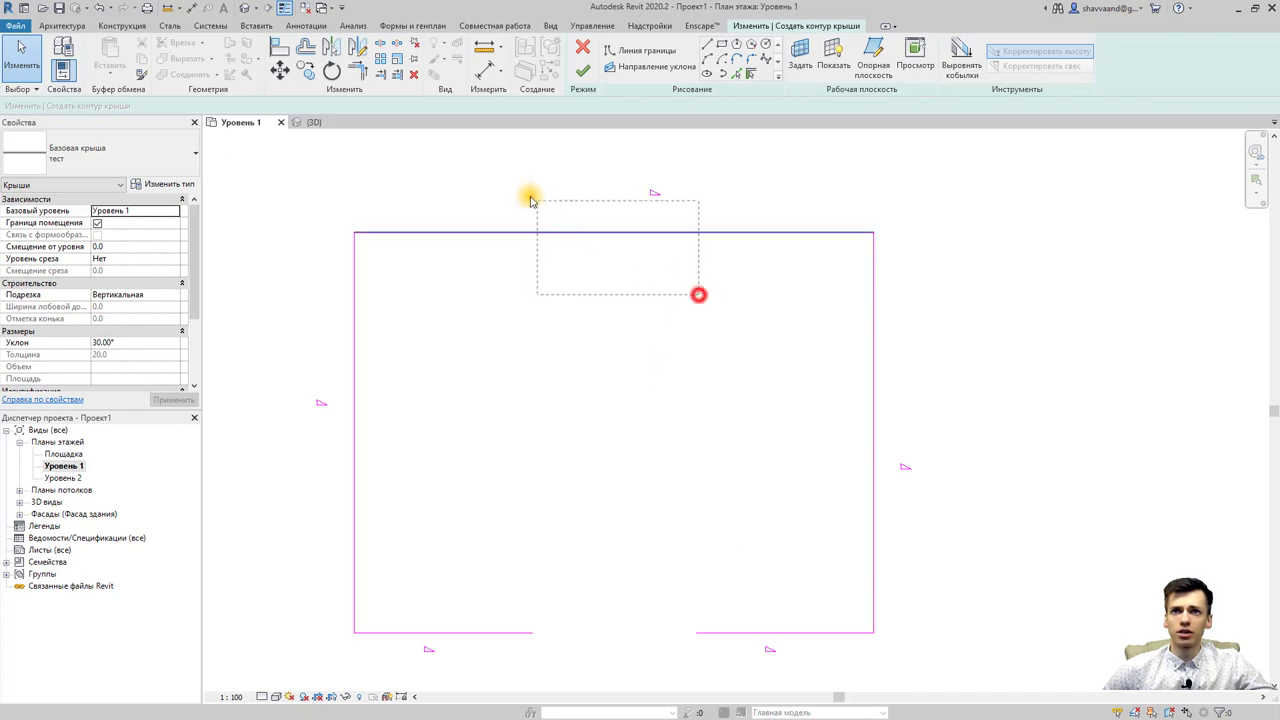
drag(742, 667, 488, 593)
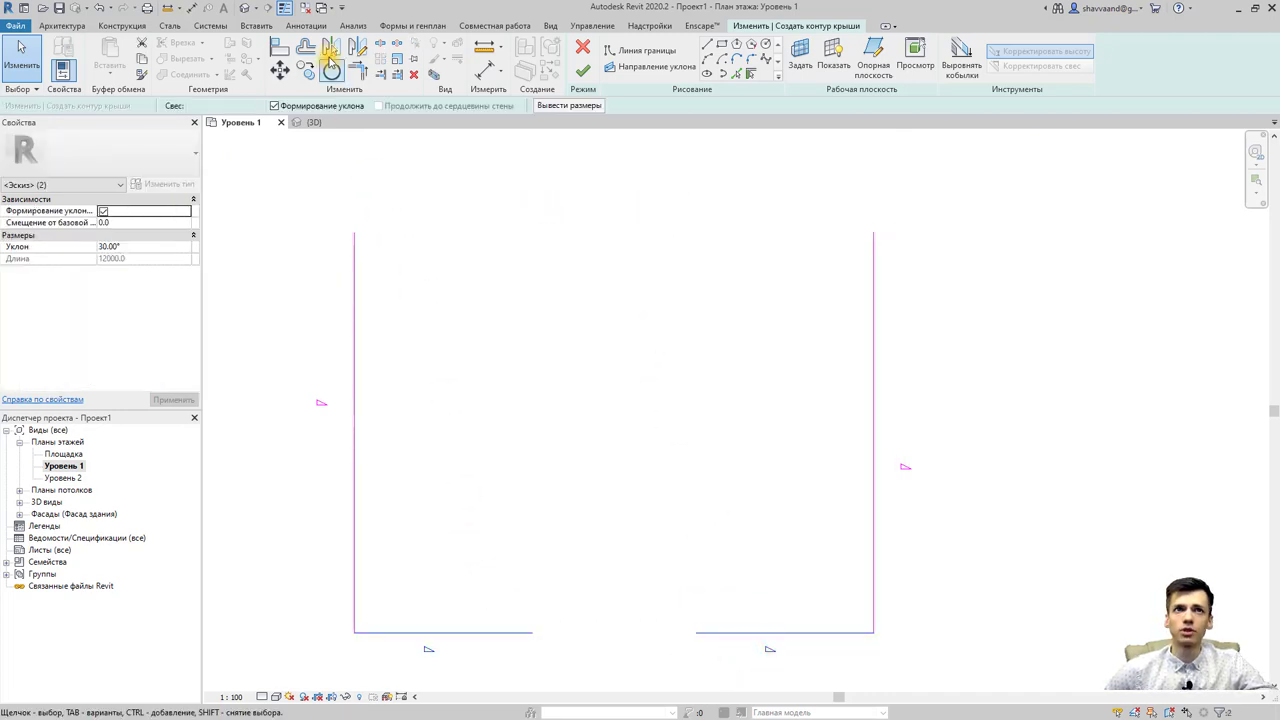
click(355, 48)
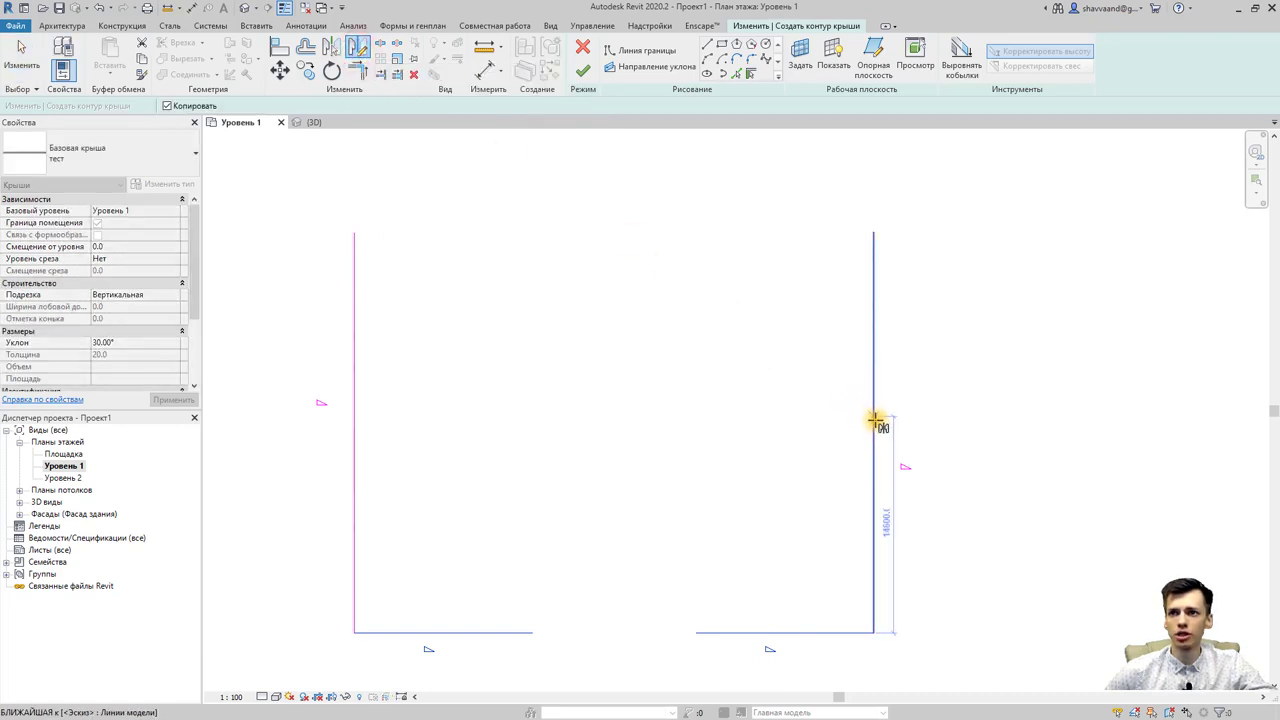
click(873, 437)
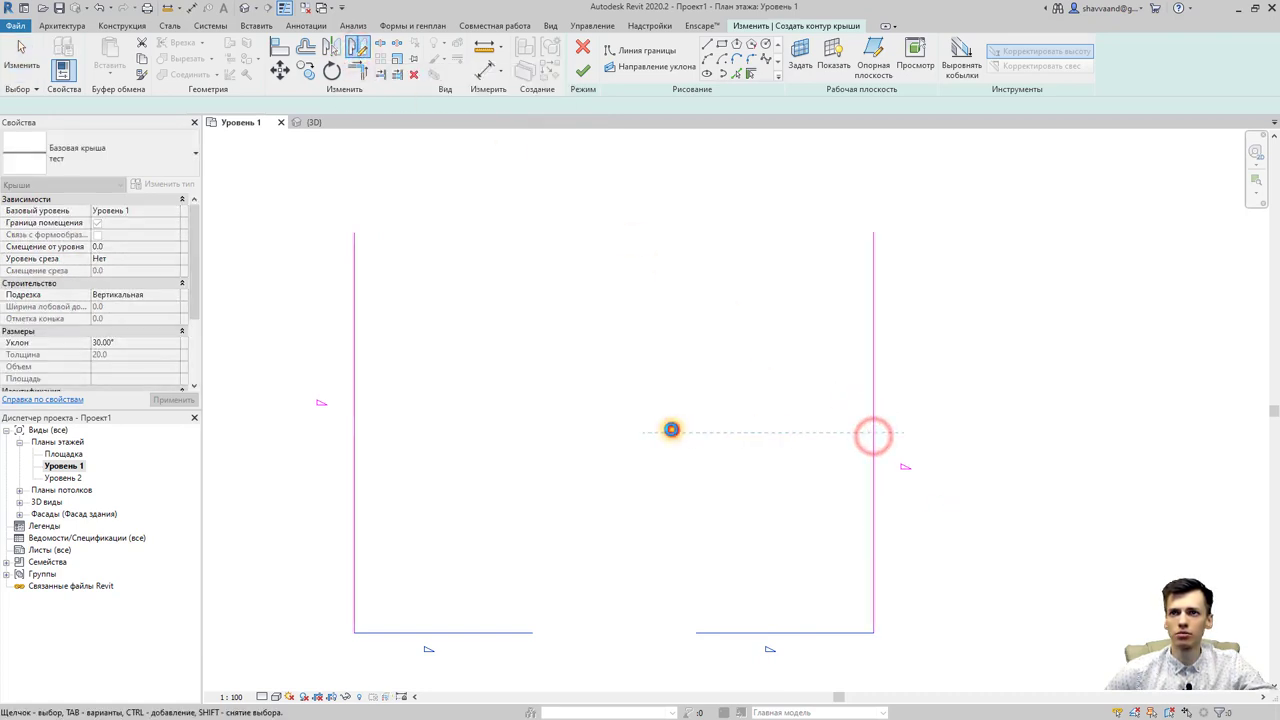
click(671, 430)
middle_drag(643, 430, 624, 425)
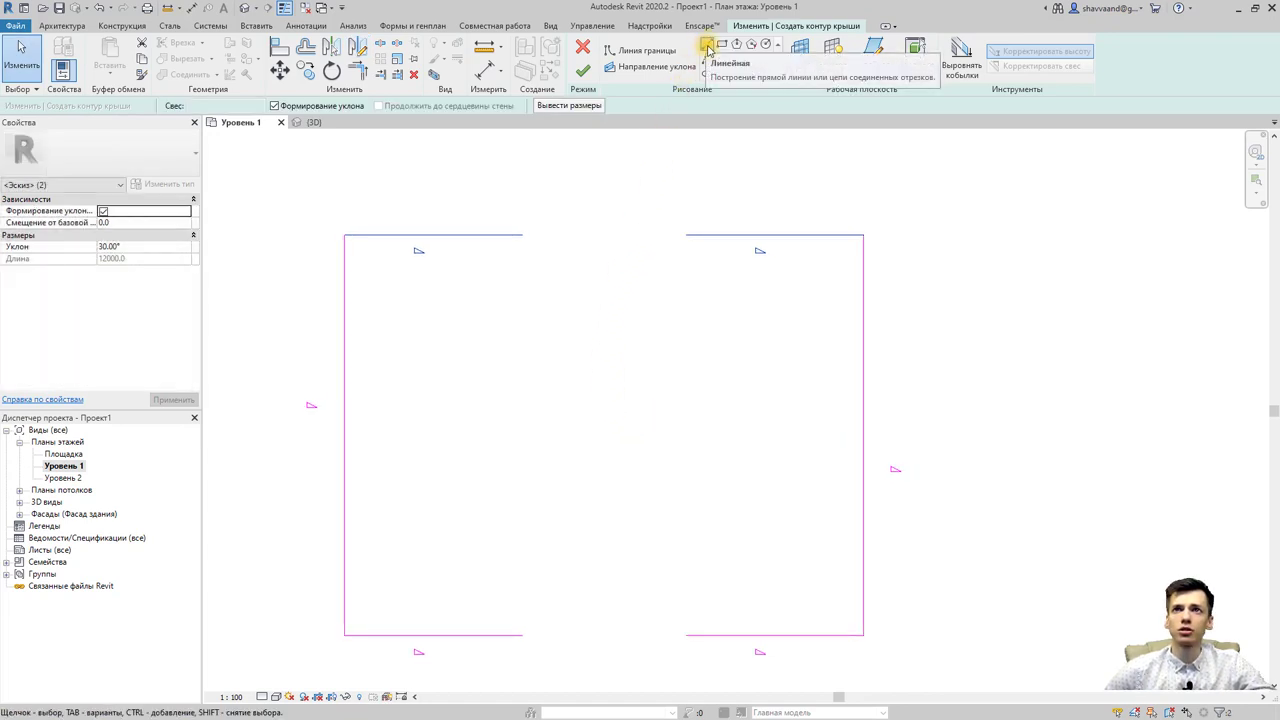
- Draw a boundary line filling the gap in the top edge
click(707, 48)
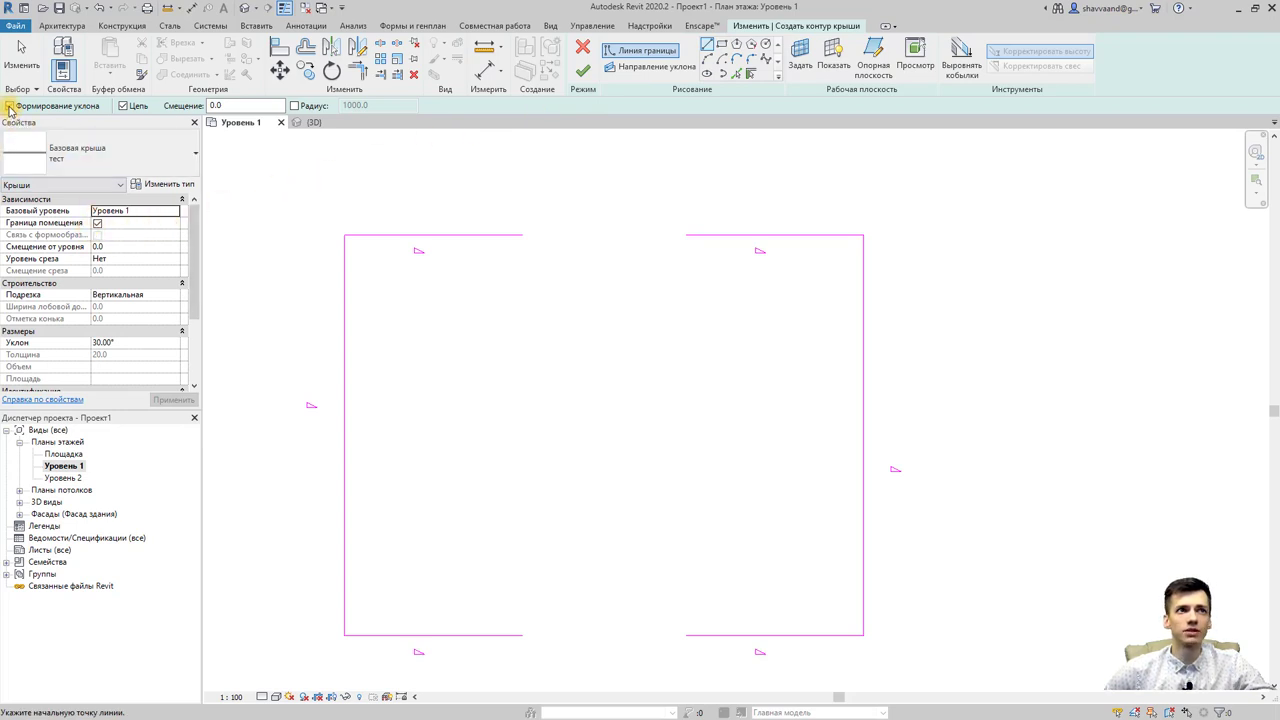
click(520, 234)
click(685, 234)
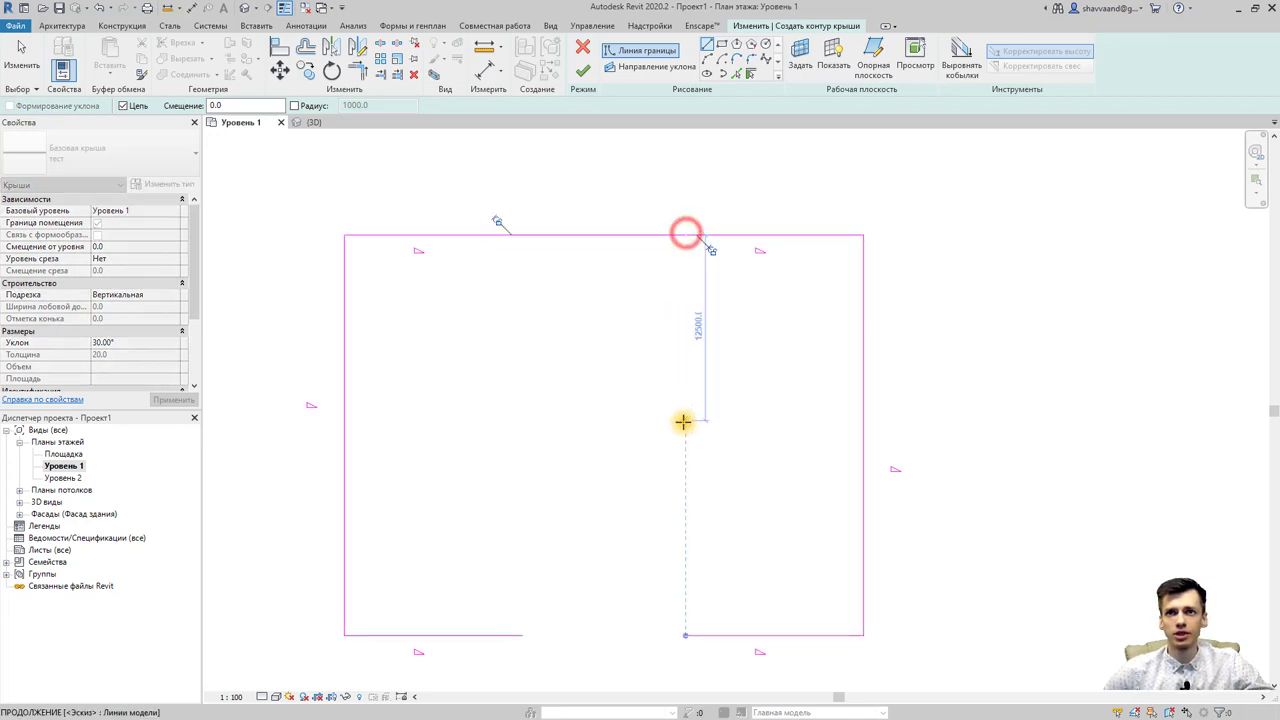
scroll(680, 223, up, 2)
scroll(694, 246, up, 3)
scroll(686, 257, up, 3)
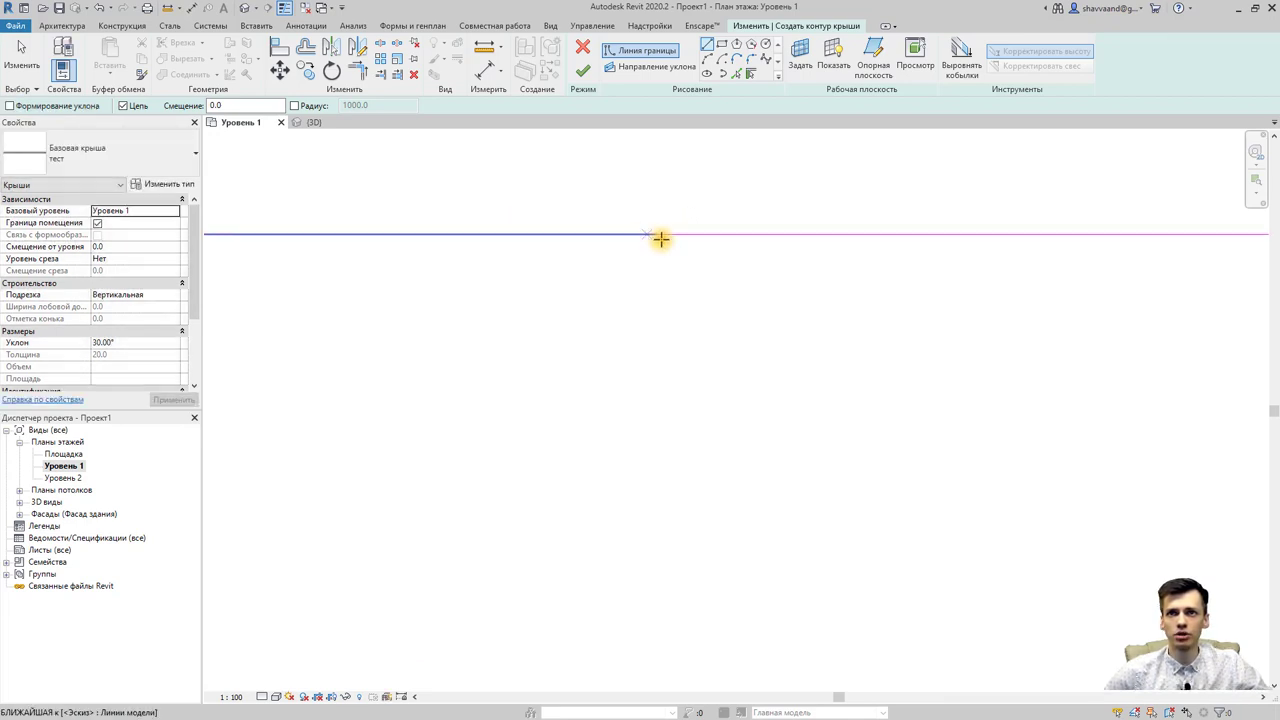
key(Escape)
key(Escape)
- Check the top-edge pieces, then draw a boundary line bridging the bottom-edge gap
click(656, 236)
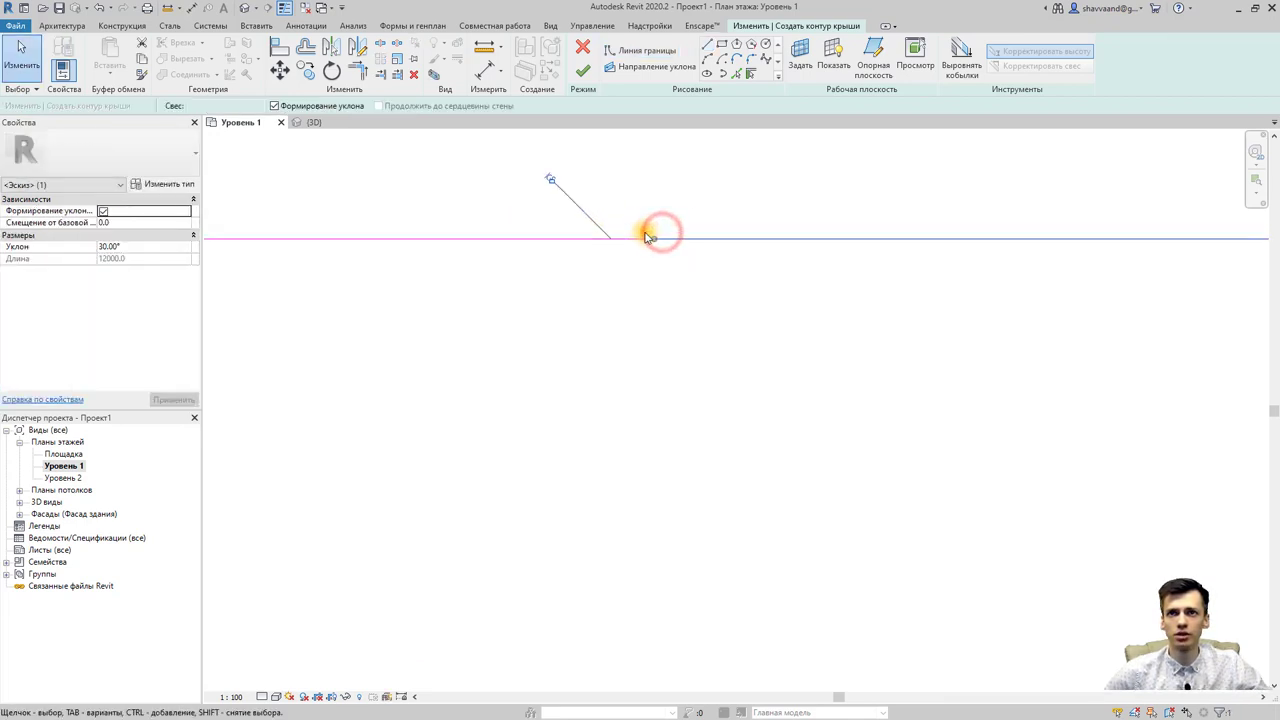
scroll(648, 236, up, 2)
scroll(663, 249, up, 2)
key(Escape)
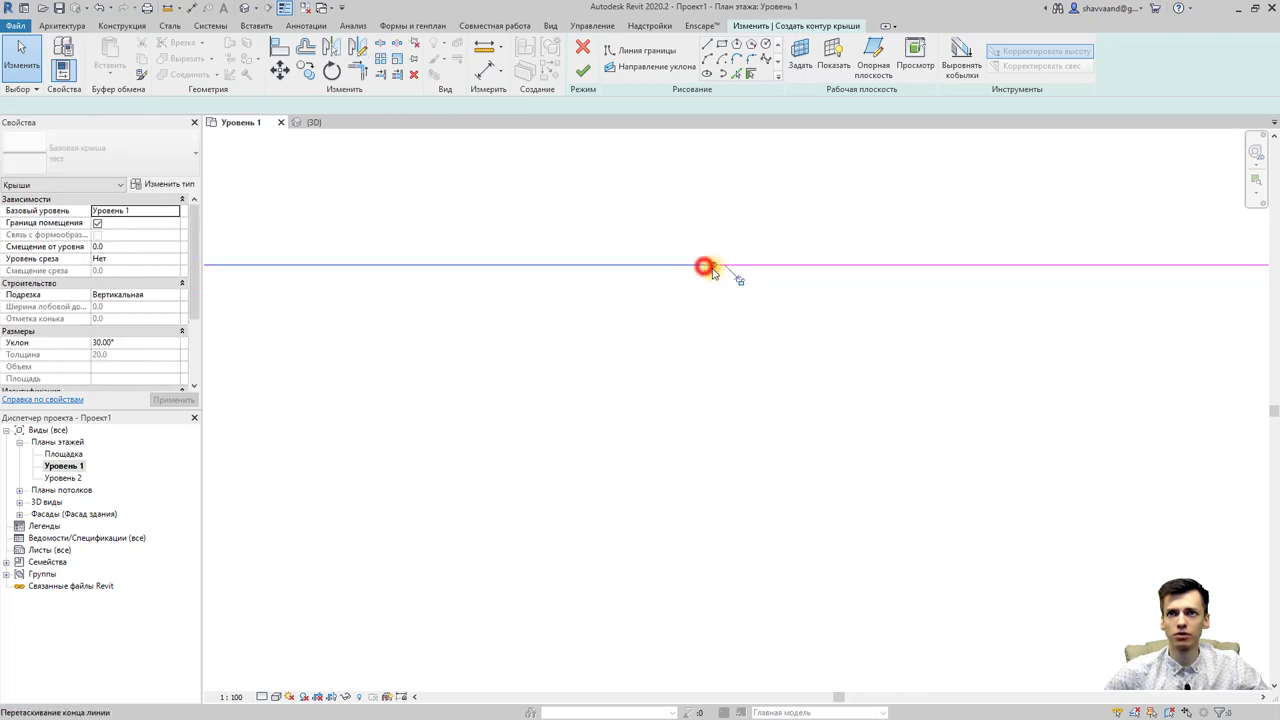
click(712, 270)
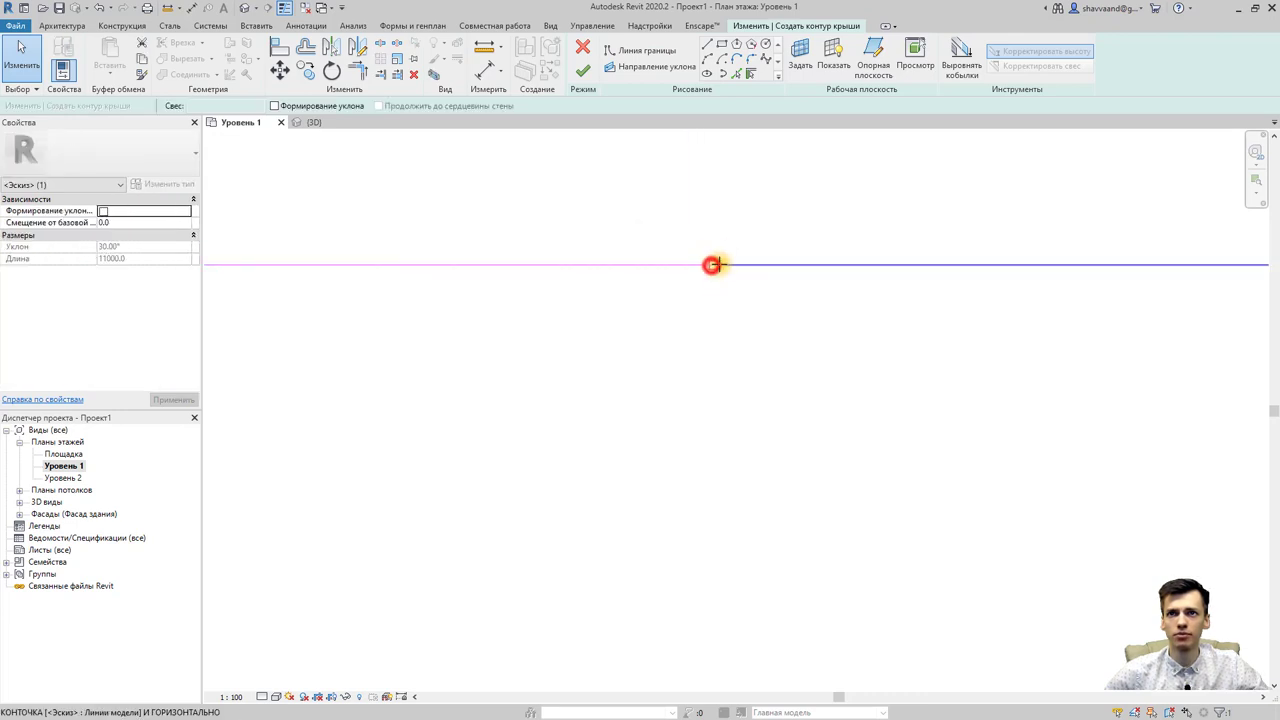
key(Escape)
mouse_move(714, 328)
middle_down()
mouse_move(660, 418)
mouse_move(704, 316)
middle_up()
scroll(660, 418, down, 2)
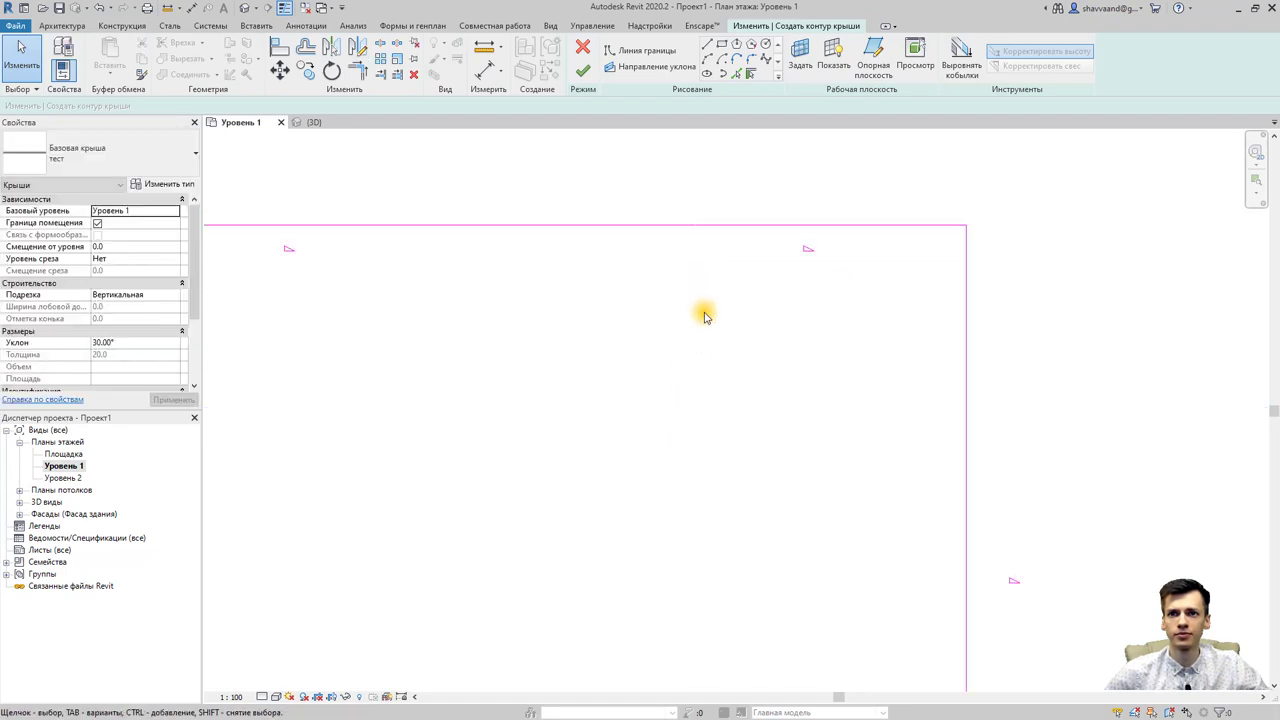
scroll(704, 316, down, 2)
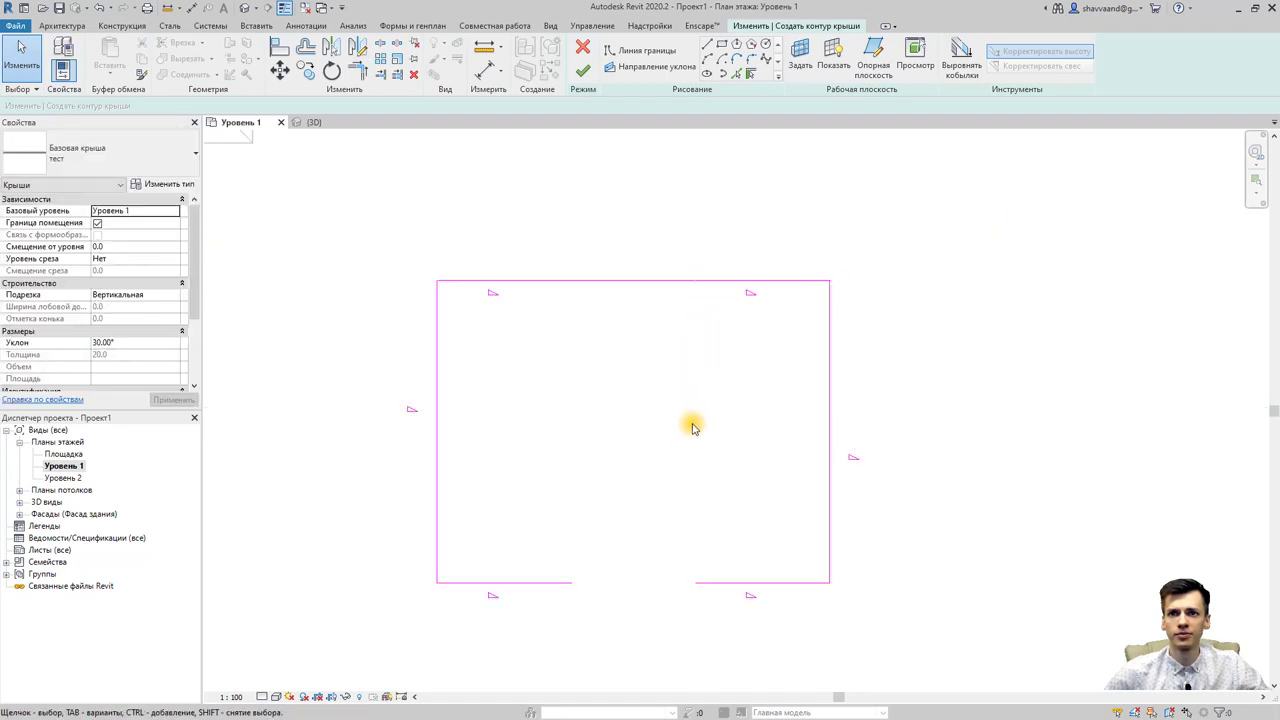
click(707, 45)
click(695, 582)
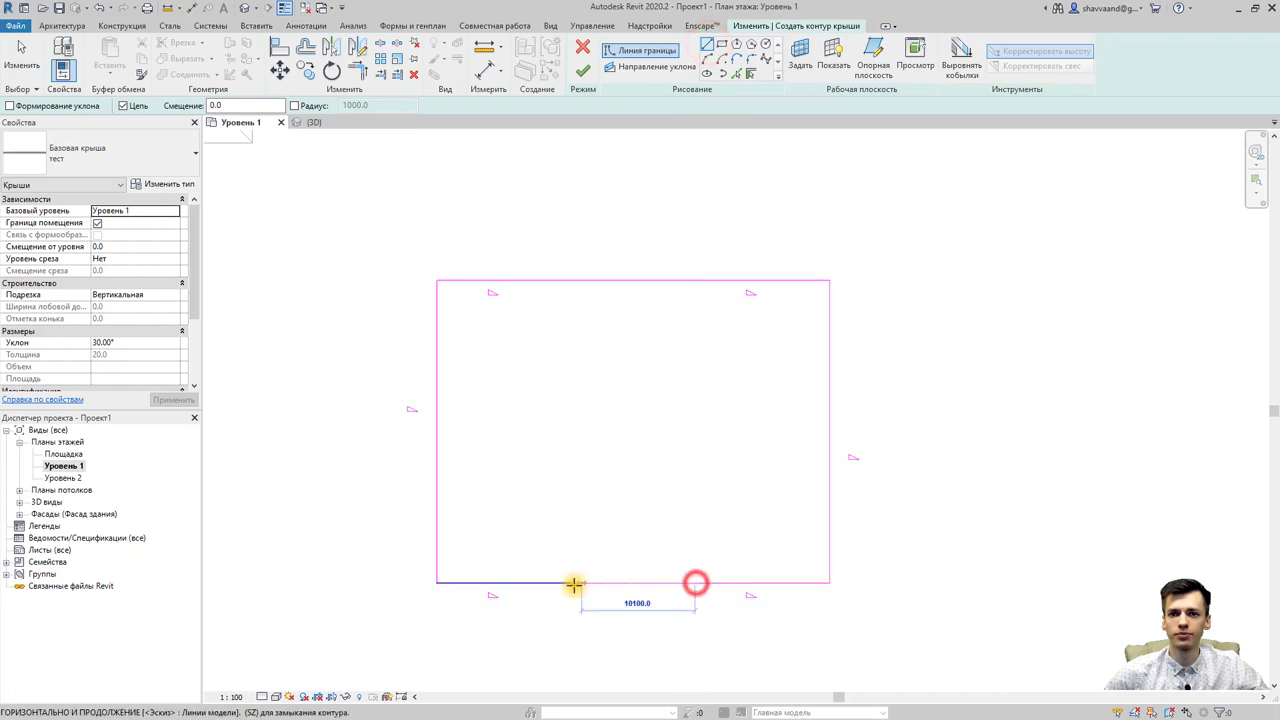
click(571, 583)
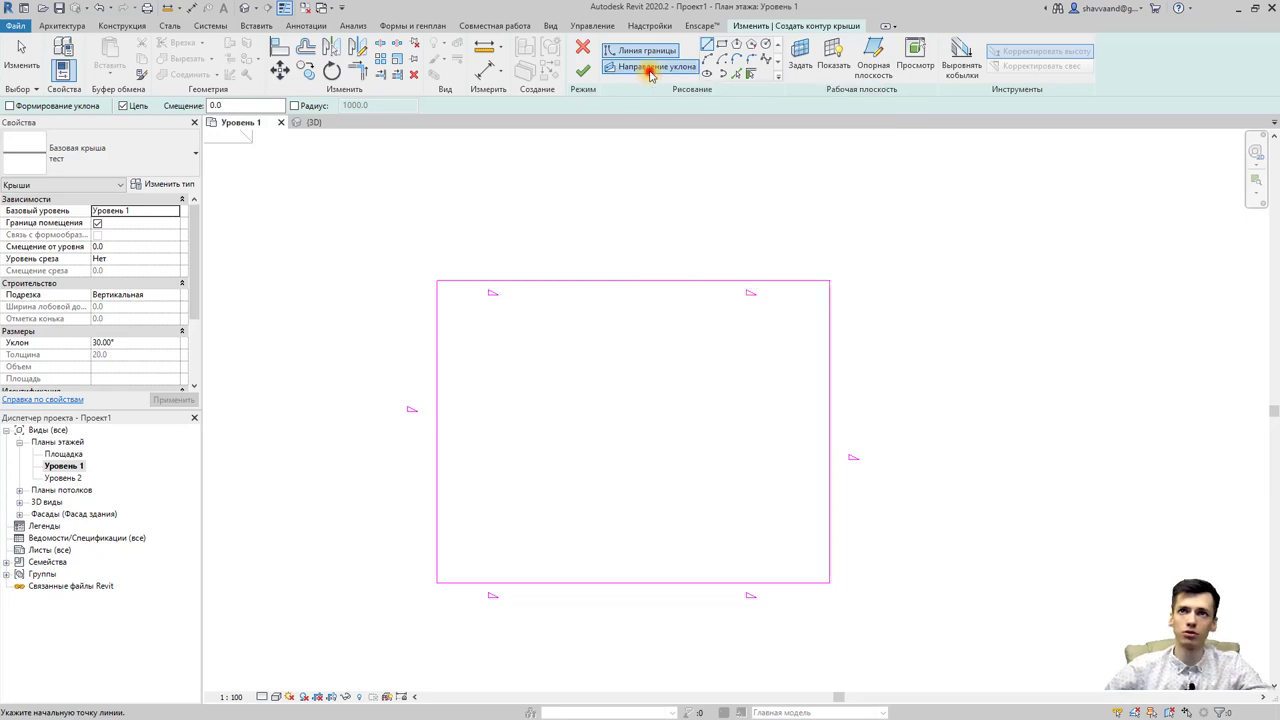
- Draw two slope arrows along the top edge of the roof sketch
click(650, 70)
click(695, 282)
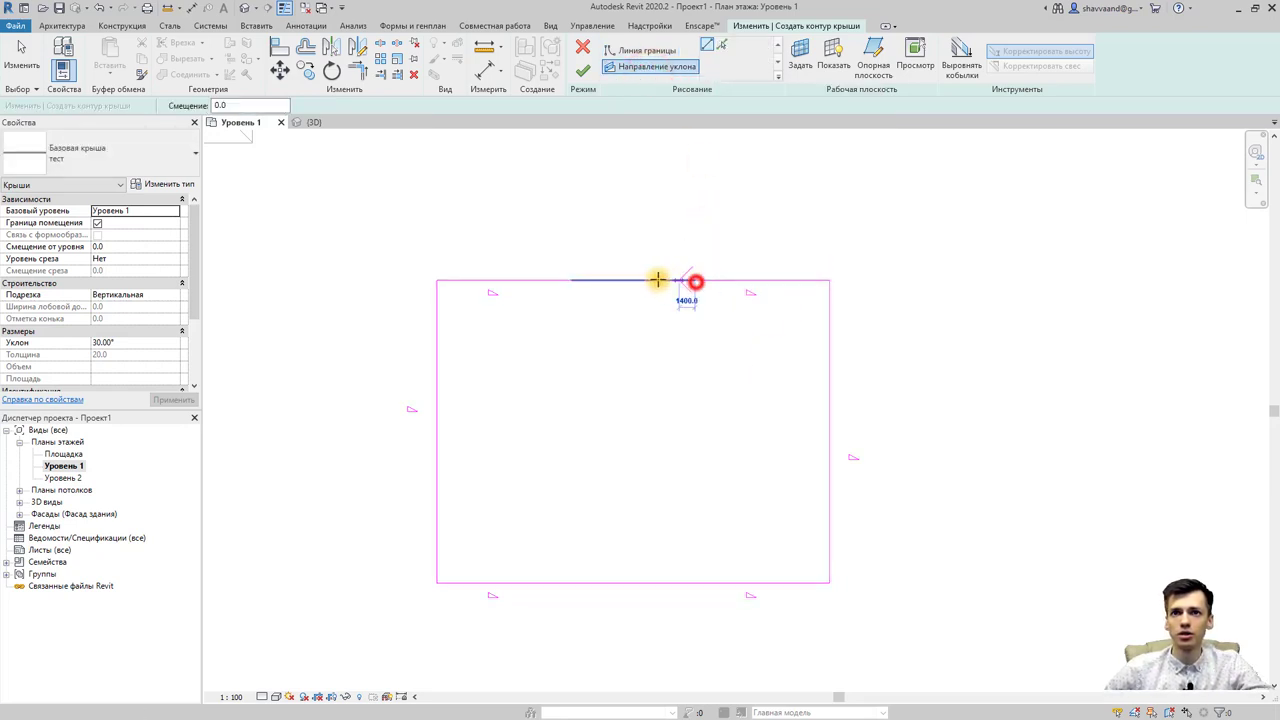
click(632, 281)
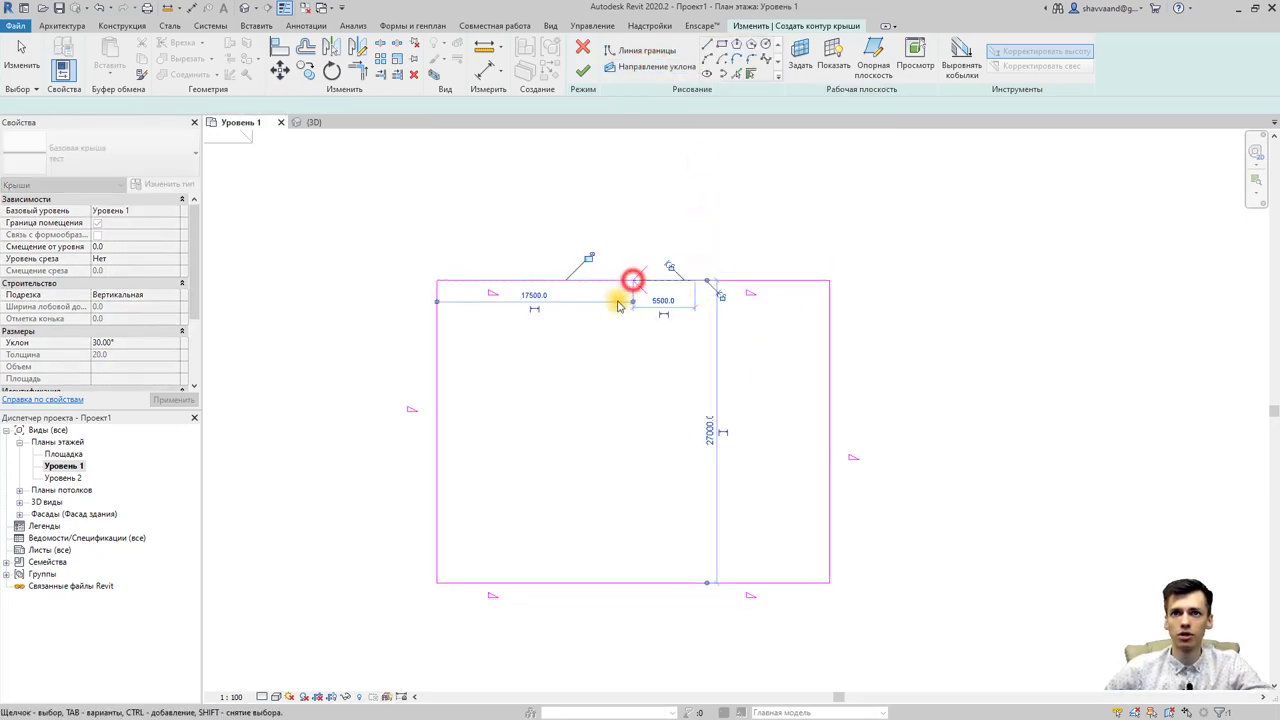
key(Escape)
click(653, 73)
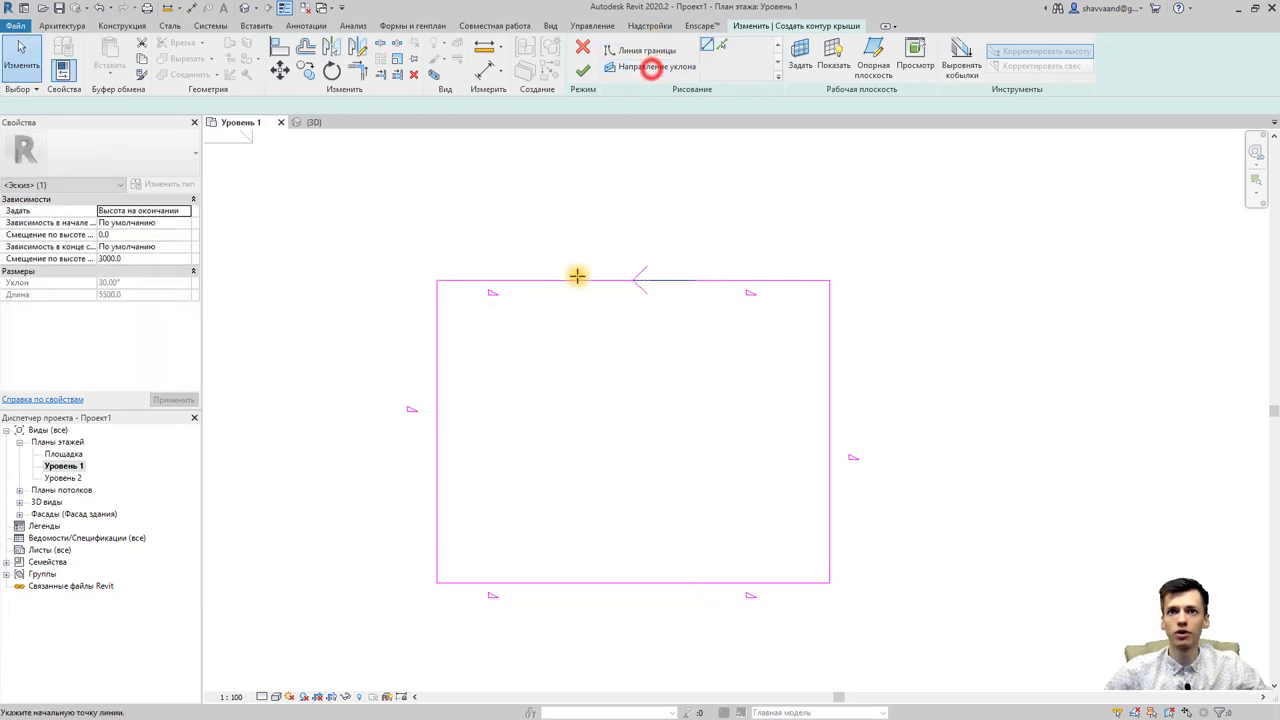
click(572, 278)
click(633, 279)
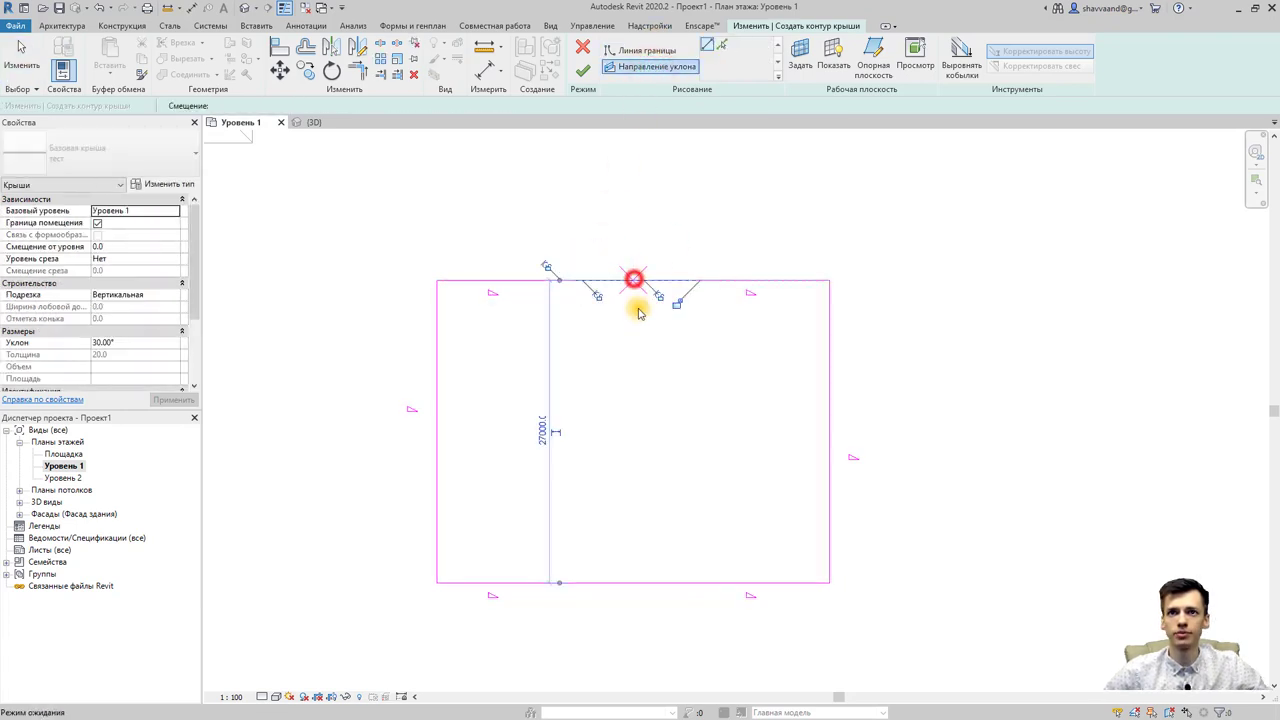
key(Escape)
middle_drag(623, 437, 643, 383)
key(Escape)
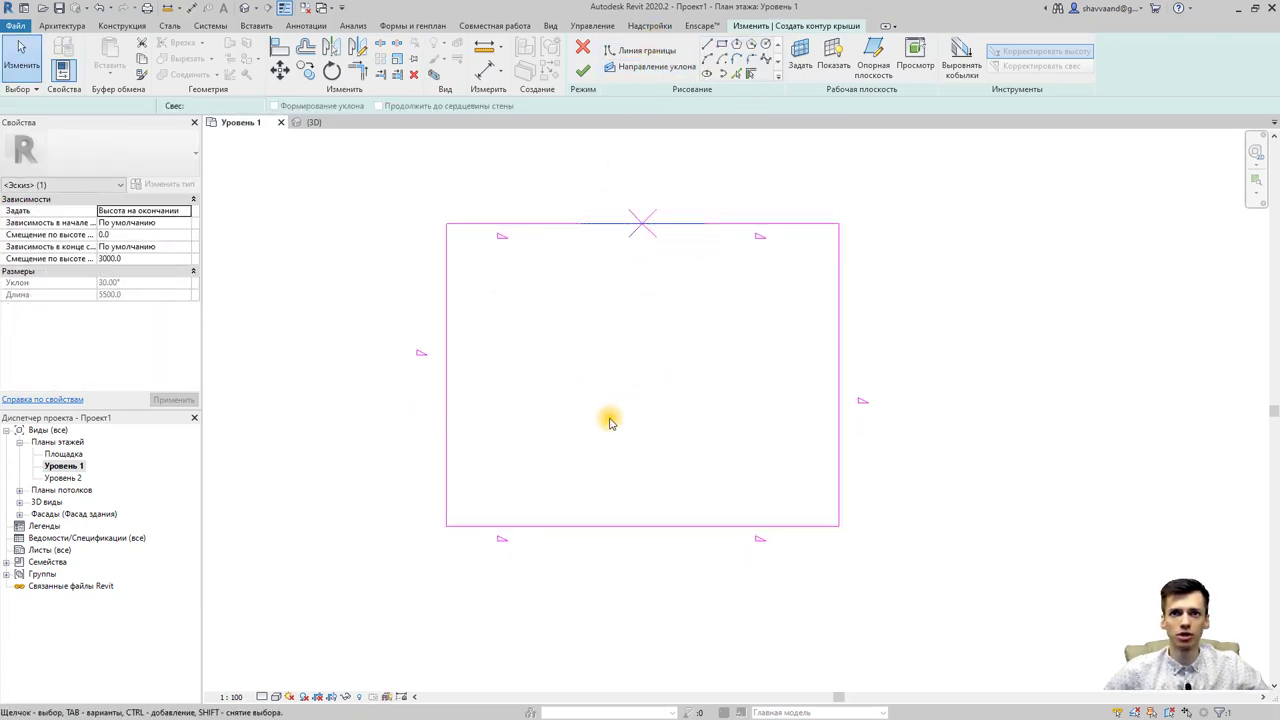
- Draw two slope arrows along the bottom edge, spanning the bottom gap
click(631, 76)
click(580, 527)
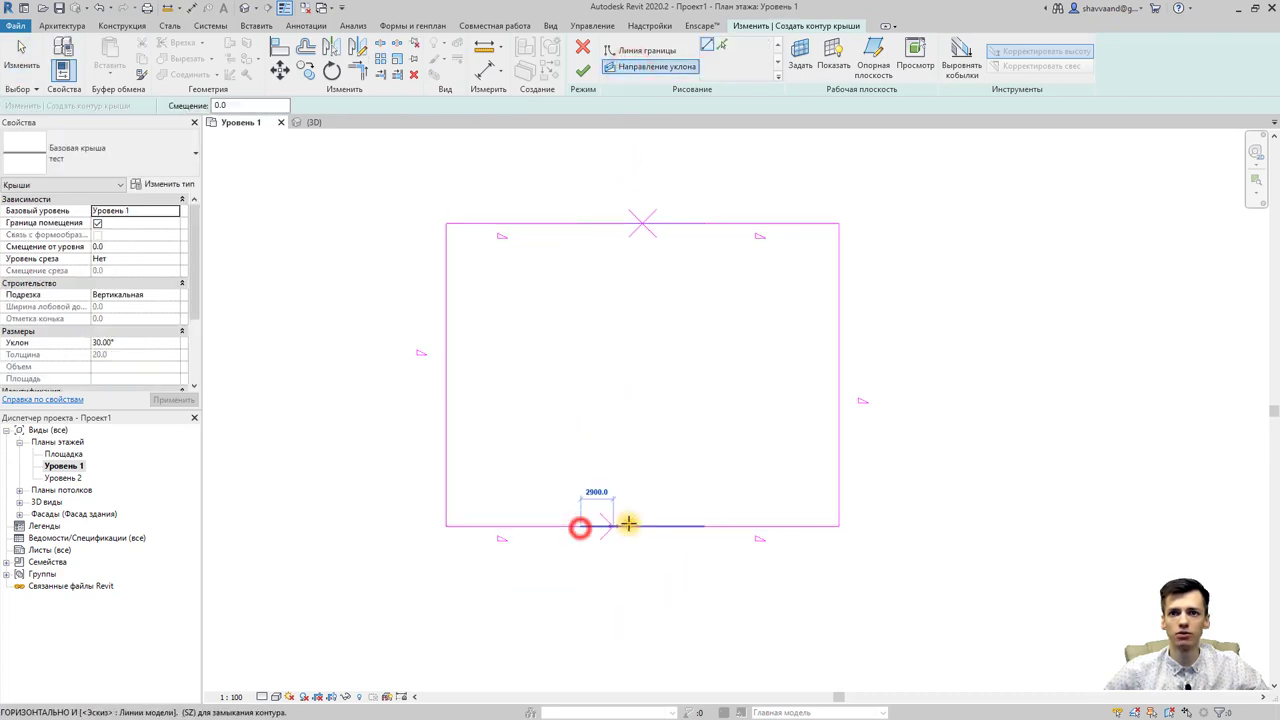
click(643, 526)
key(Escape)
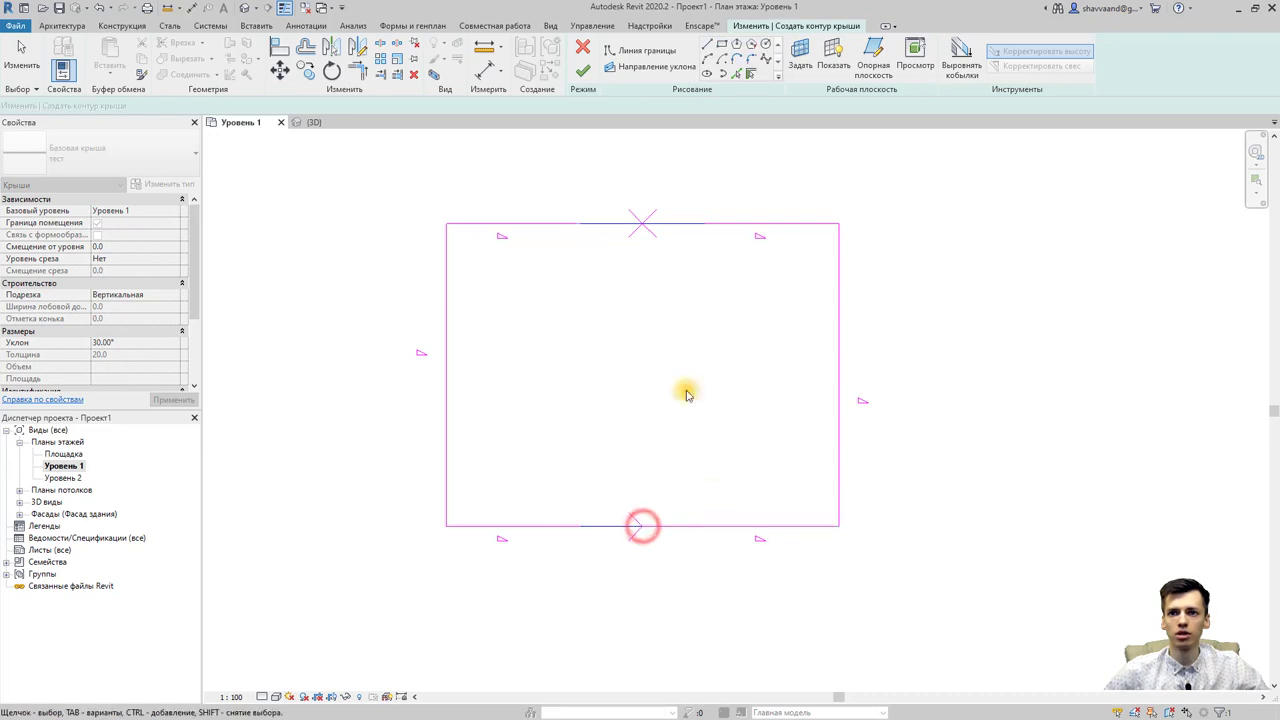
click(648, 64)
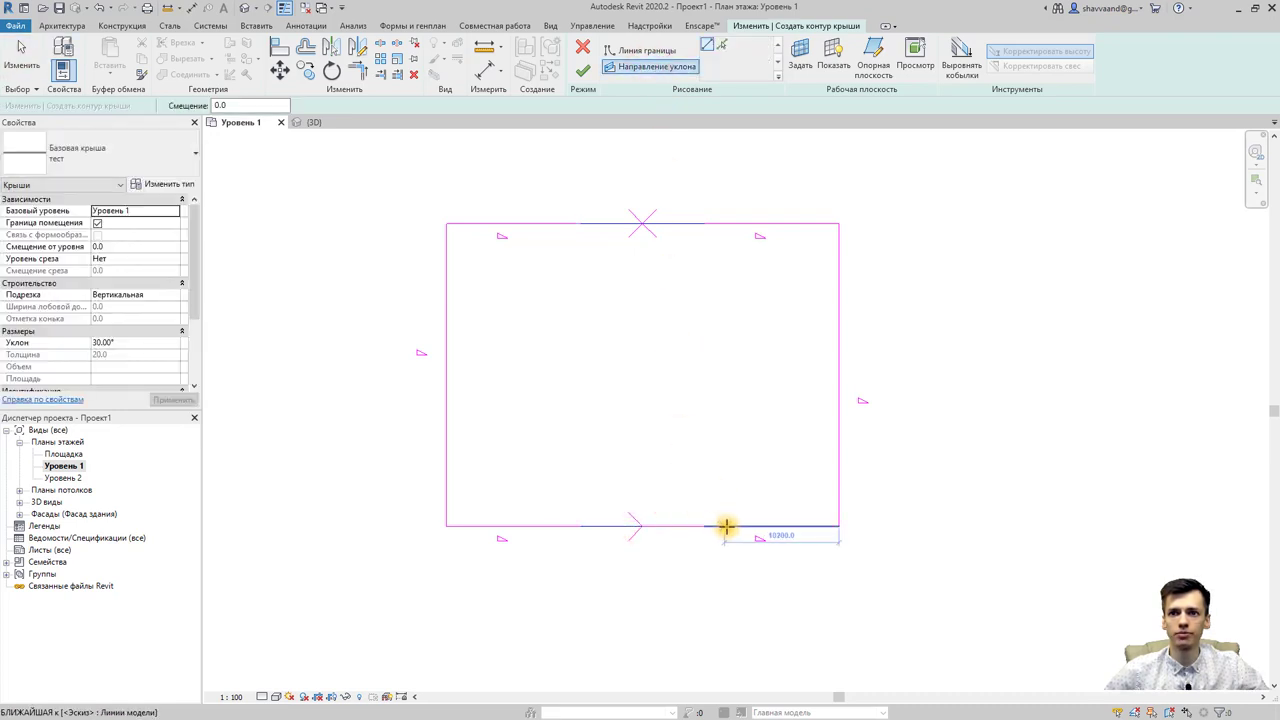
click(704, 525)
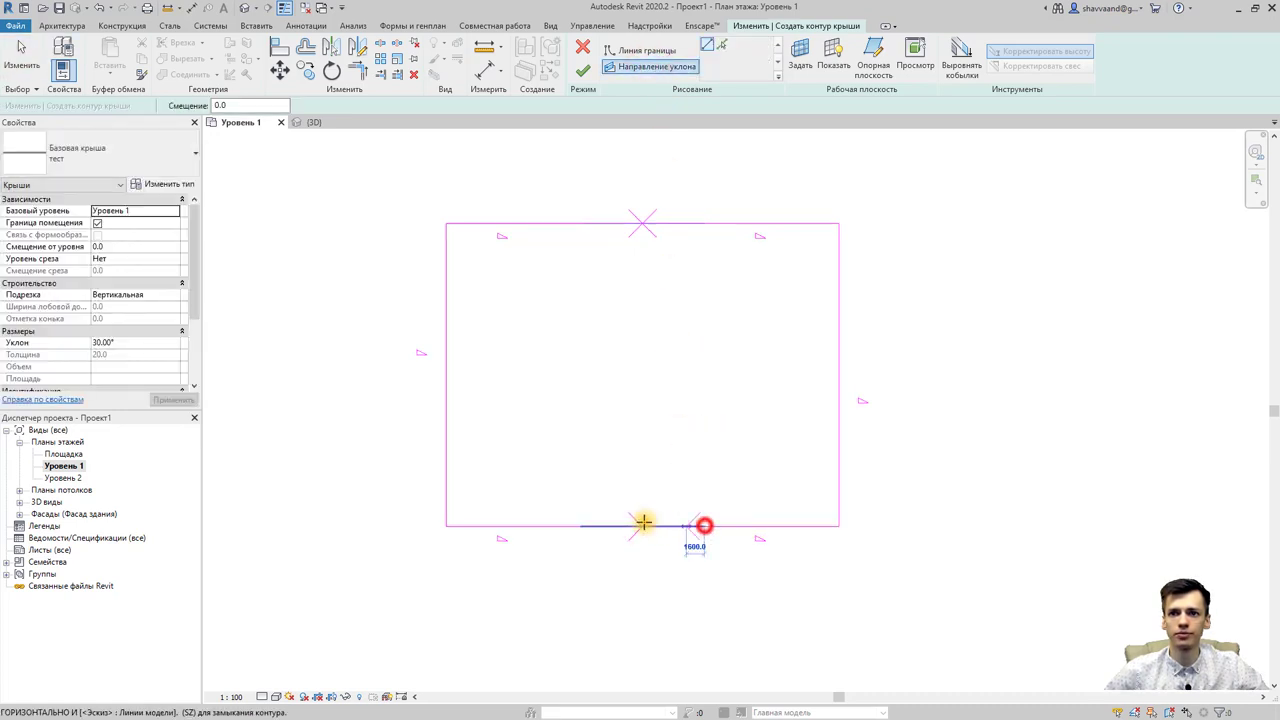
click(643, 524)
key(Escape)
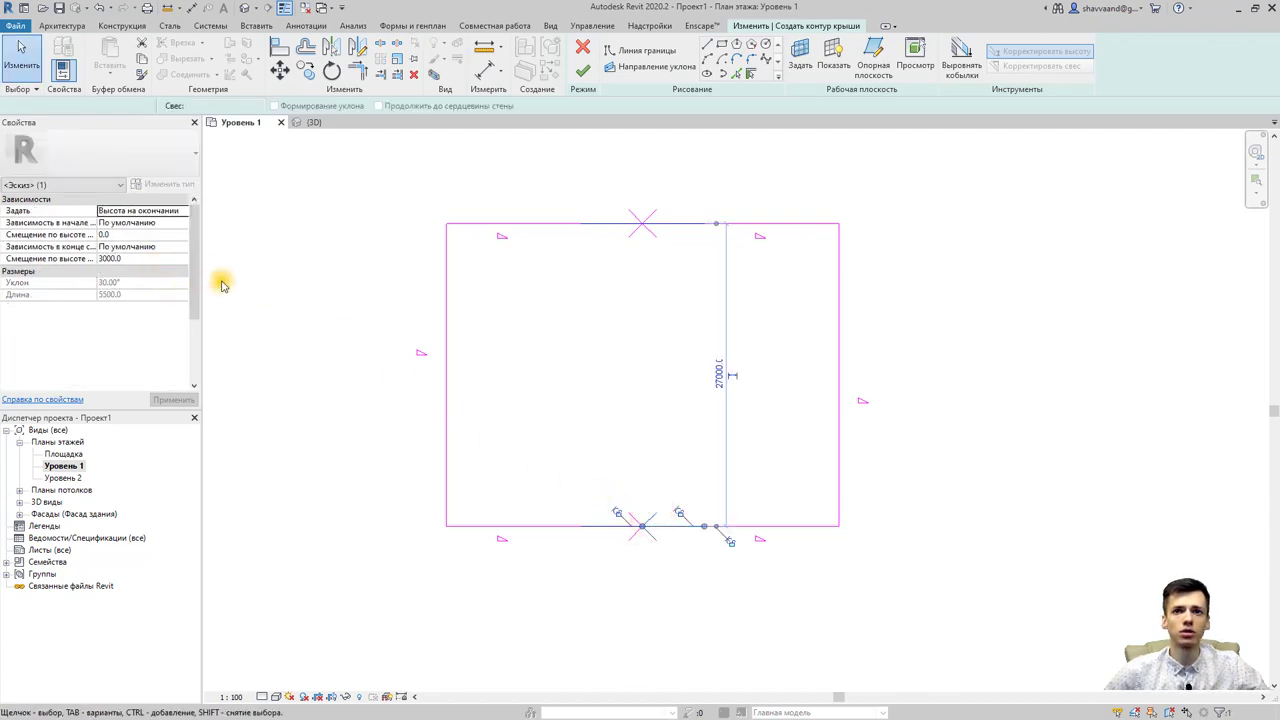
key(Escape)
click(583, 70)
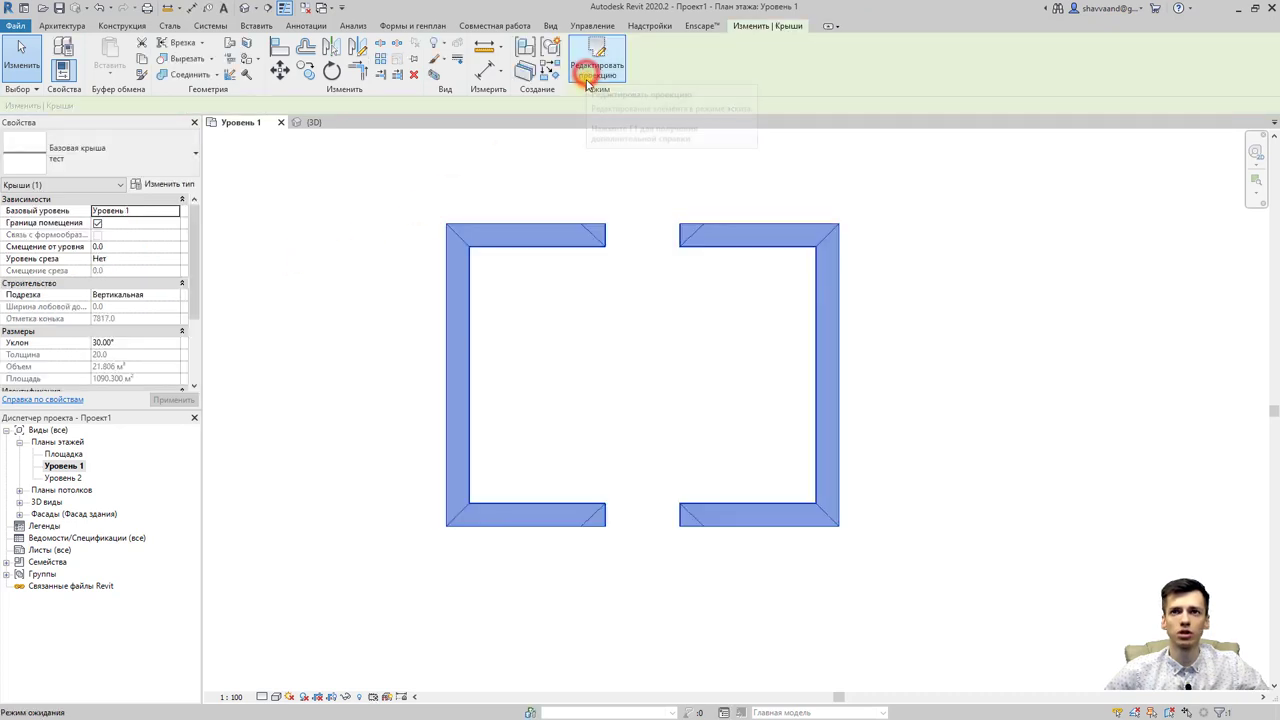
click(248, 10)
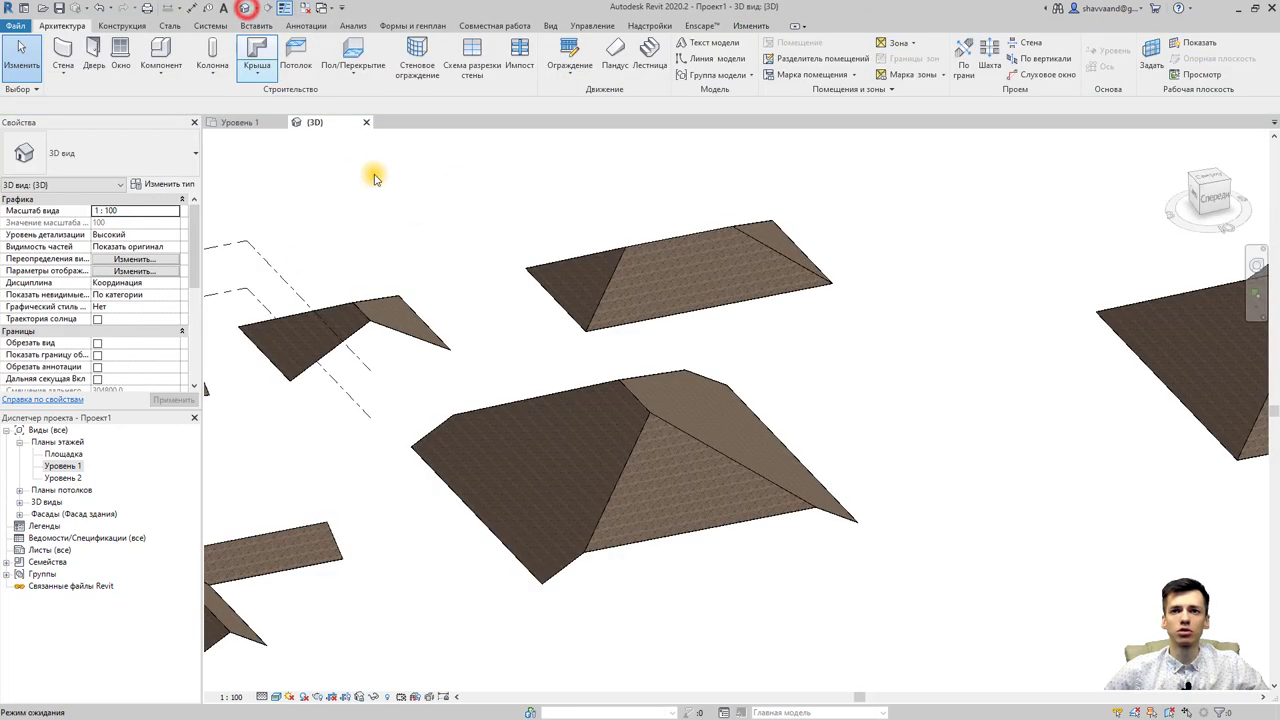
mouse_move(371, 171)
shift+middle_down()
mouse_move(714, 323)
mouse_move(486, 391)
mouse_move(532, 420)
shift+middle_up()
scroll(532, 420, up, 3)
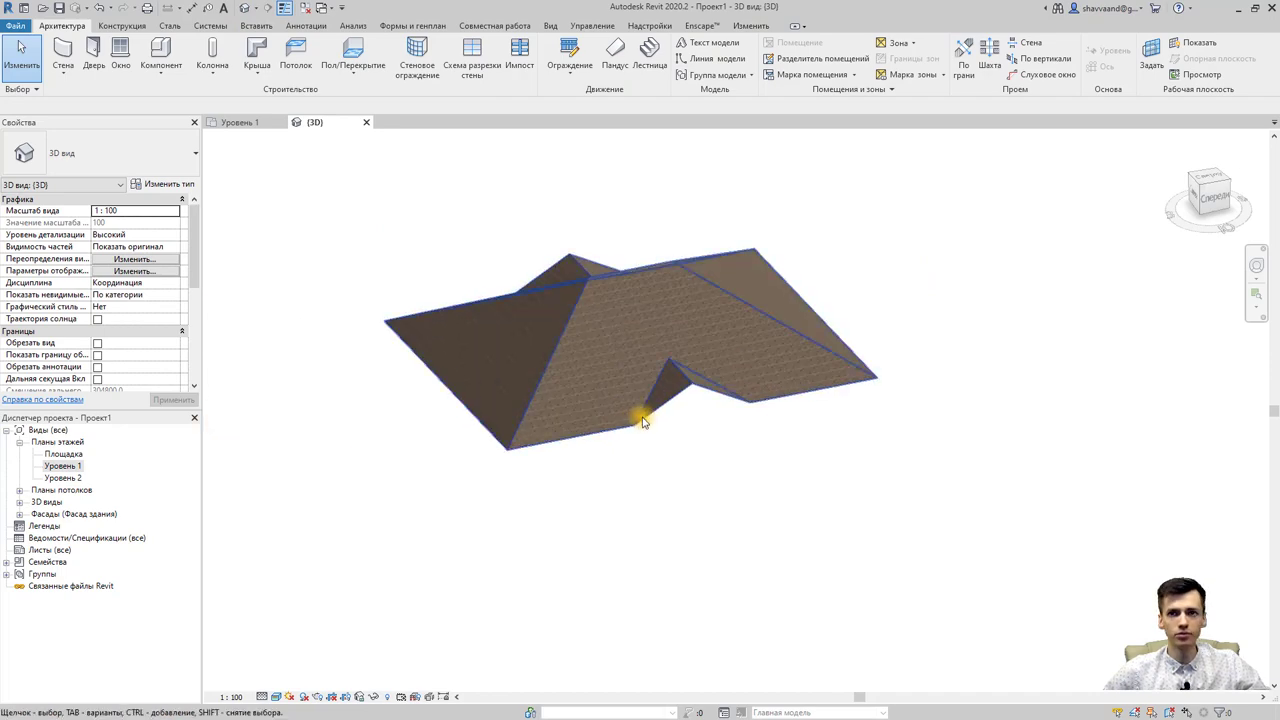
scroll(640, 414, up, 2)
scroll(694, 377, down, 2)
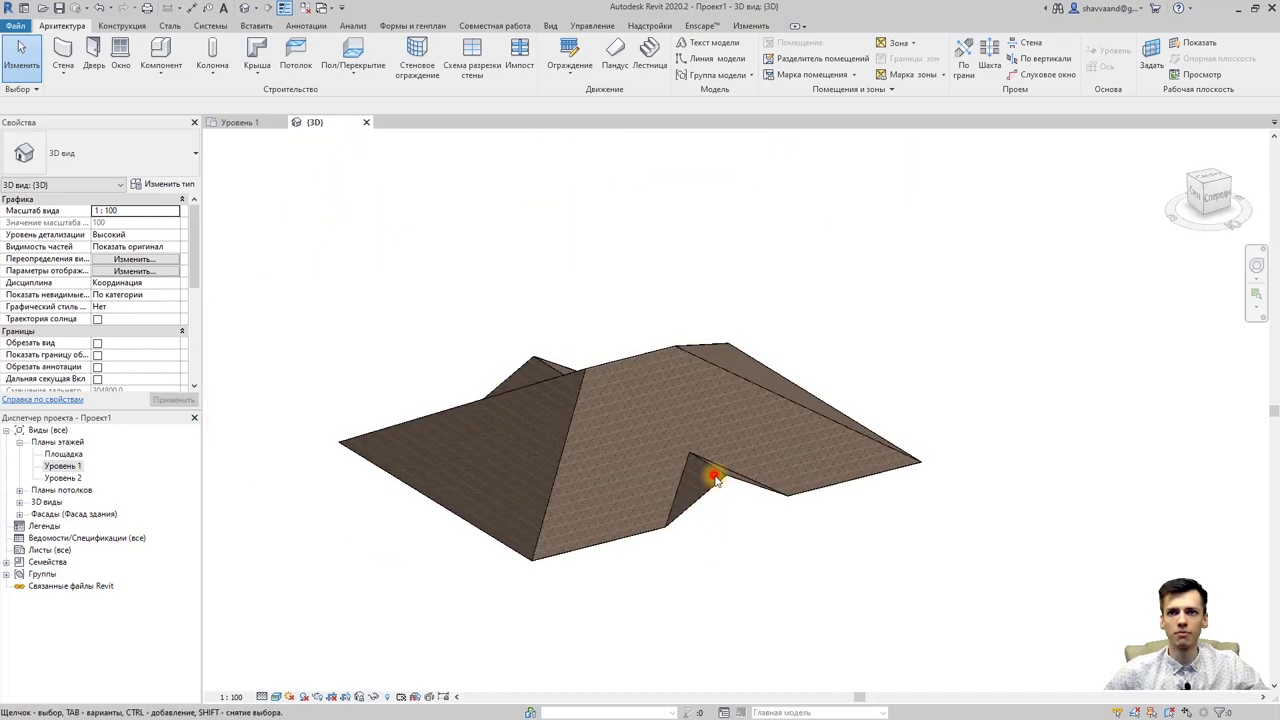
click(712, 506)
mouse_move(723, 508)
shift+middle_down()
mouse_move(1006, 506)
mouse_move(594, 538)
mouse_move(543, 520)
mouse_move(657, 551)
shift+middle_up()
scroll(563, 491, down, 2)
click(659, 553)
scroll(560, 522, down, 3)
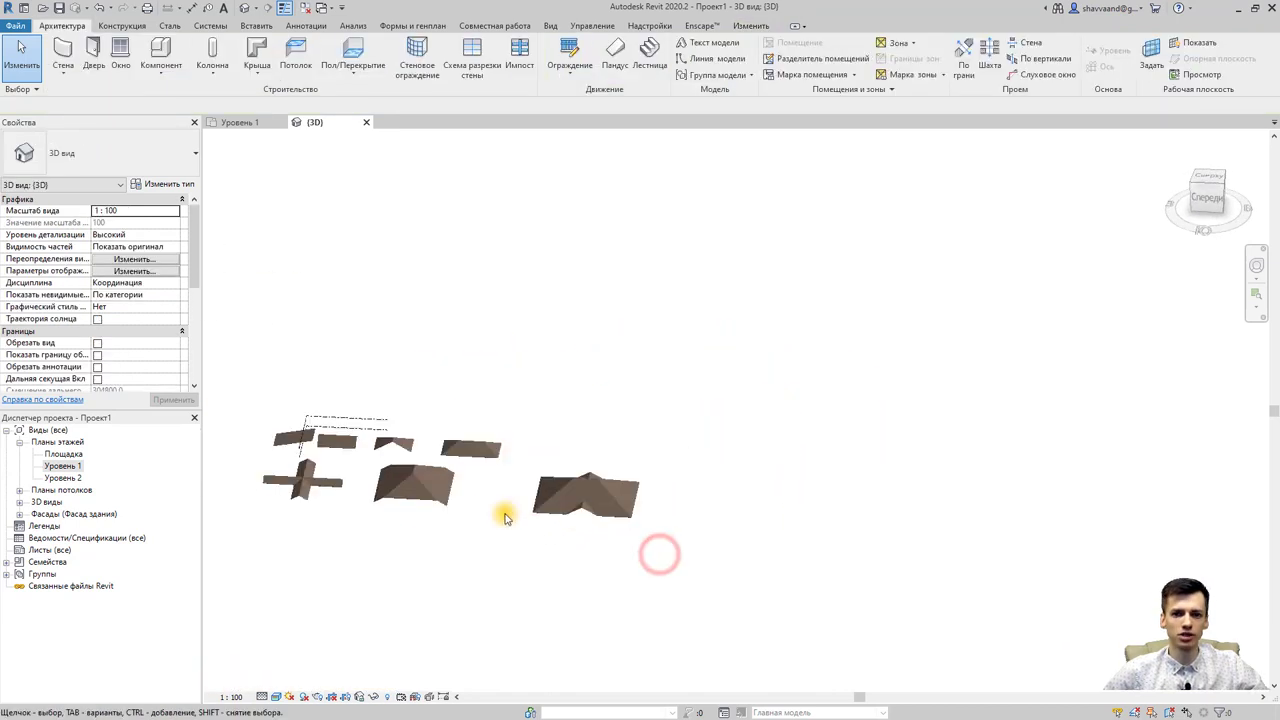
mouse_move(503, 514)
shift+middle_down()
mouse_move(594, 463)
mouse_move(591, 511)
shift+middle_up()
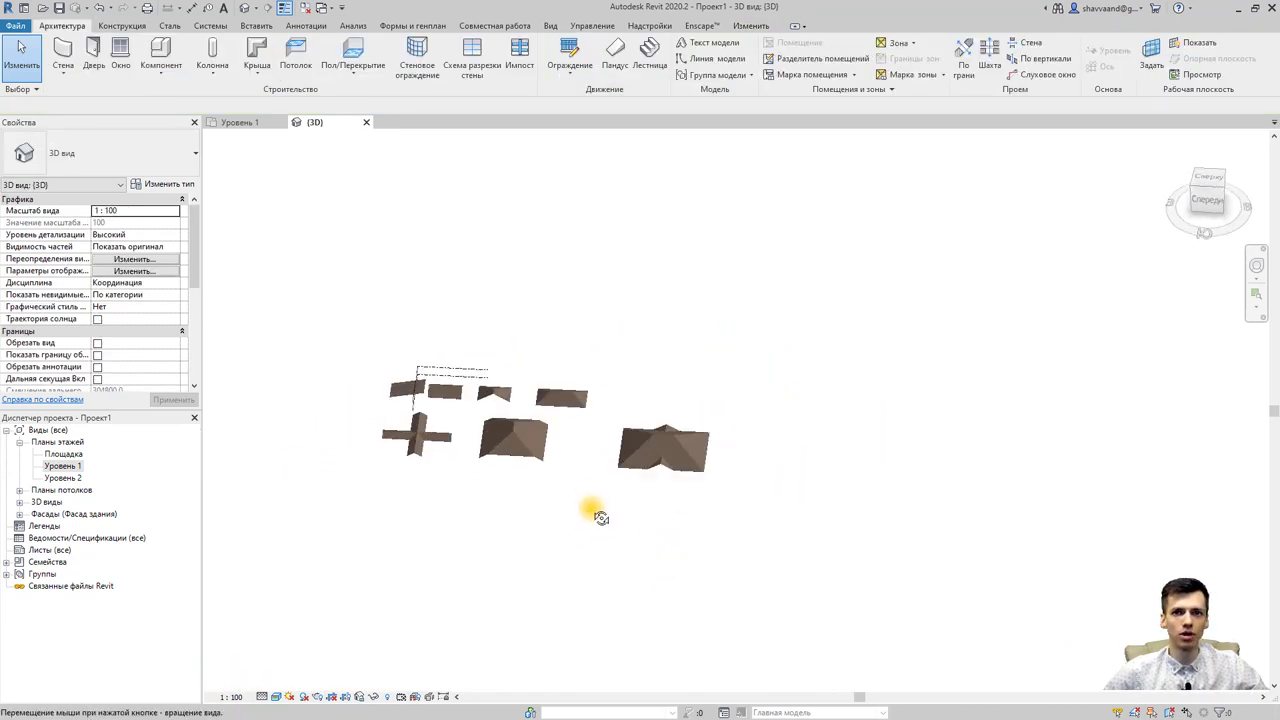
scroll(560, 489, up, 2)
scroll(560, 489, up, 2)
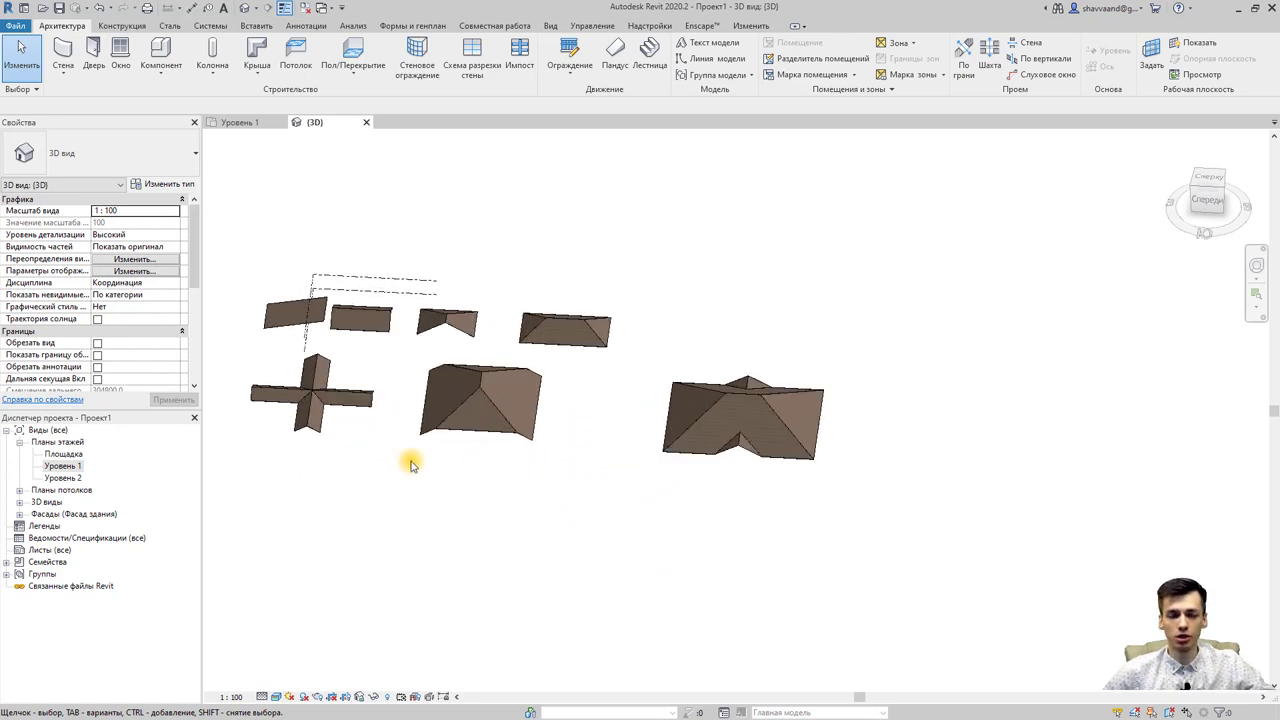
double_click(79, 468)
- Start a new roof by footprint on Уровень 1 near the wall pieces
scroll(443, 460, down, 2)
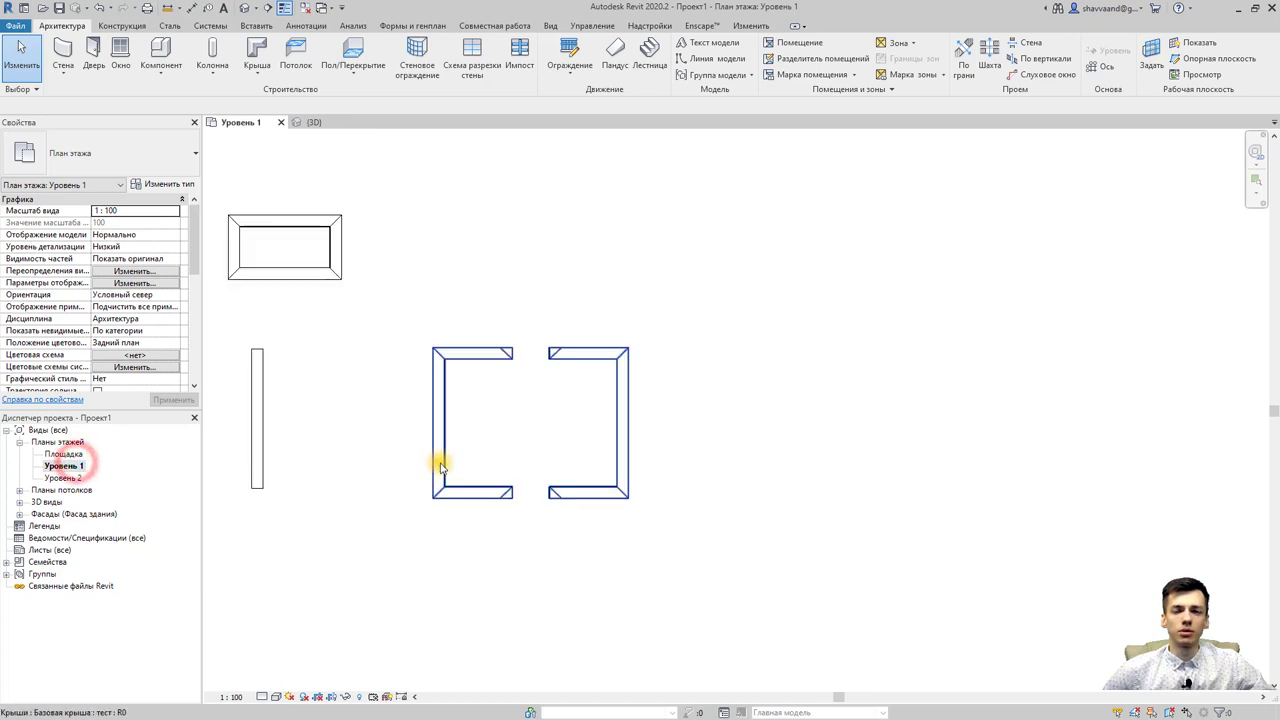
scroll(428, 498, down, 2)
middle_drag(428, 498, 520, 457)
scroll(520, 457, up, 3)
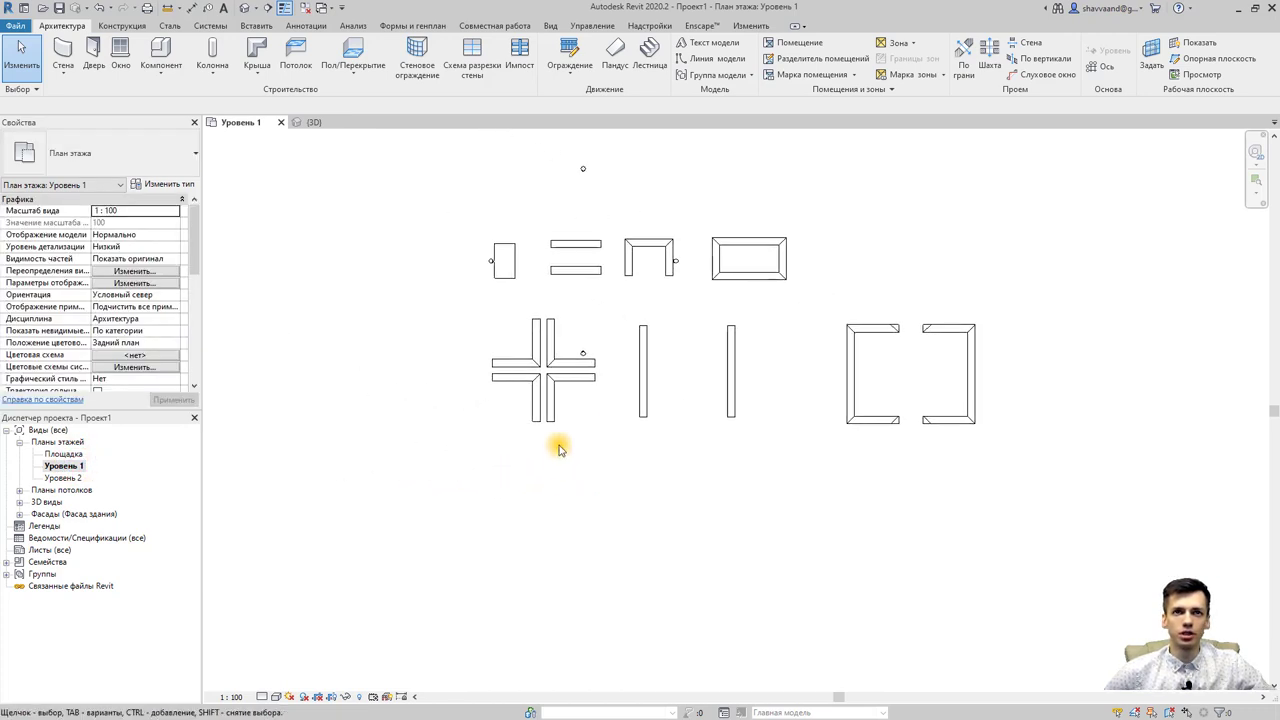
click(257, 80)
click(277, 95)
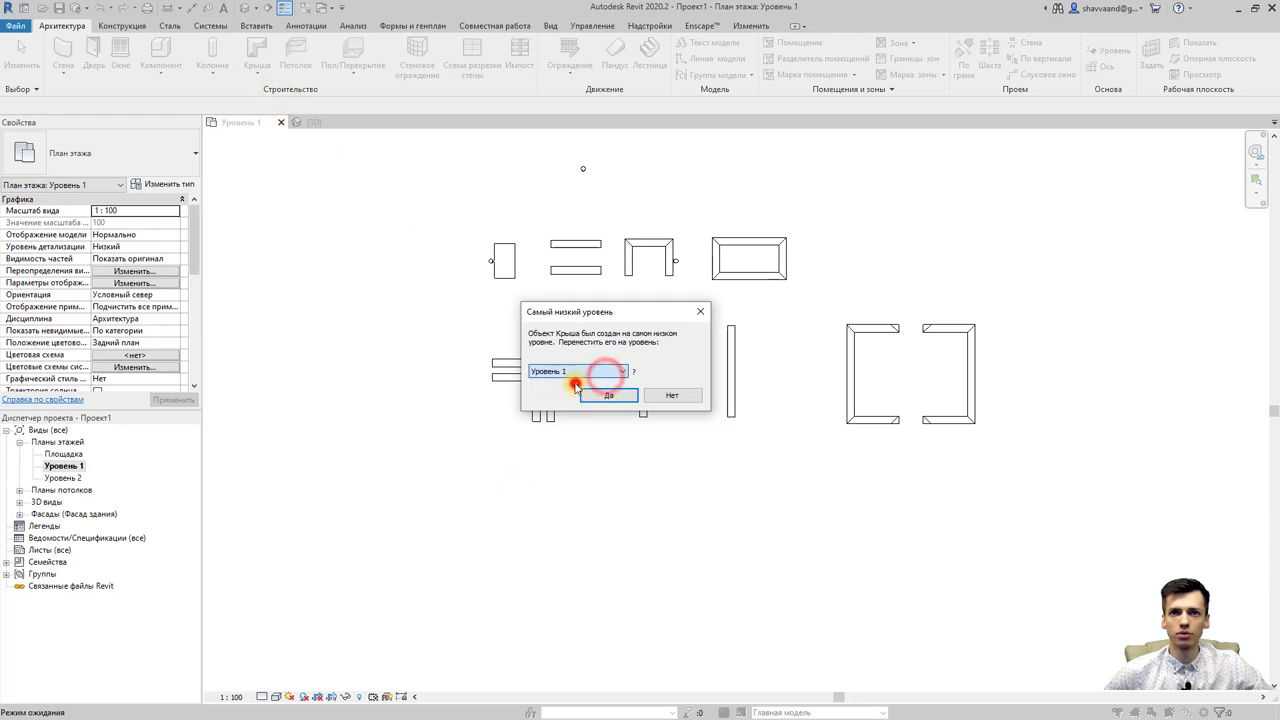
click(596, 396)
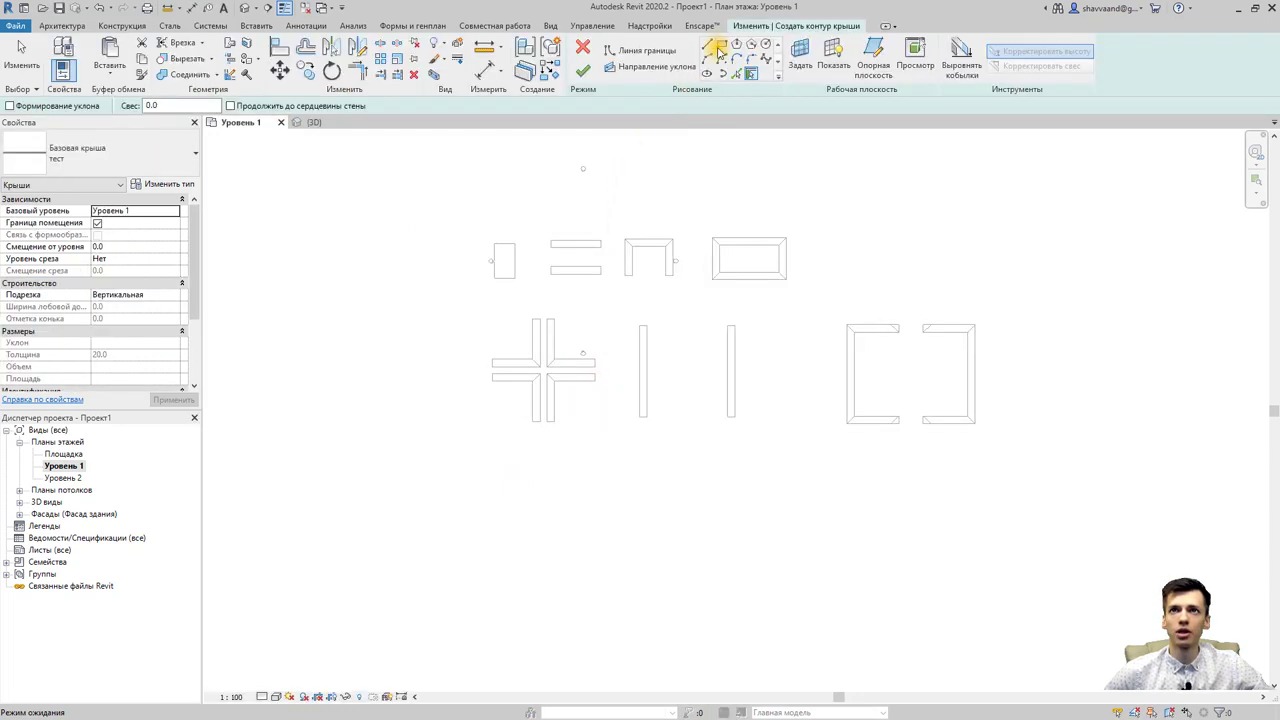
- Sketch a rectangular footprint below the walls with all four edges defining slope
click(719, 44)
scroll(579, 462, up, 2)
click(474, 487)
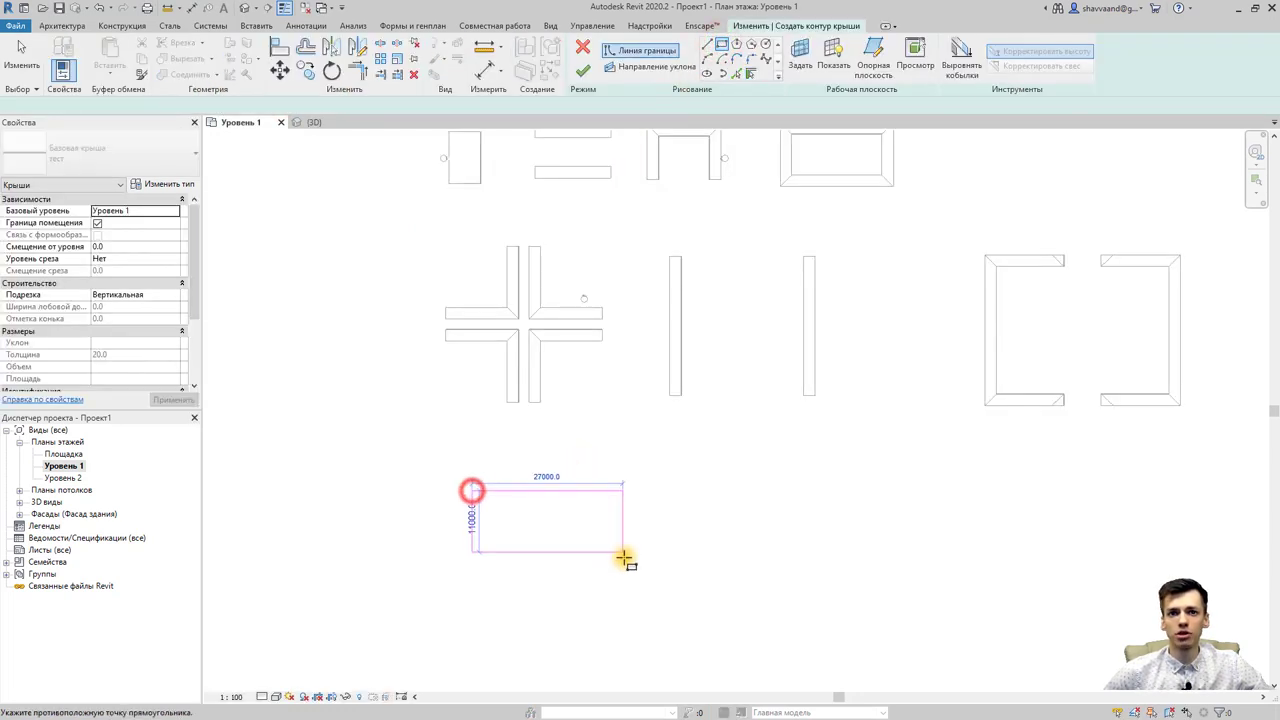
click(650, 563)
key(Escape)
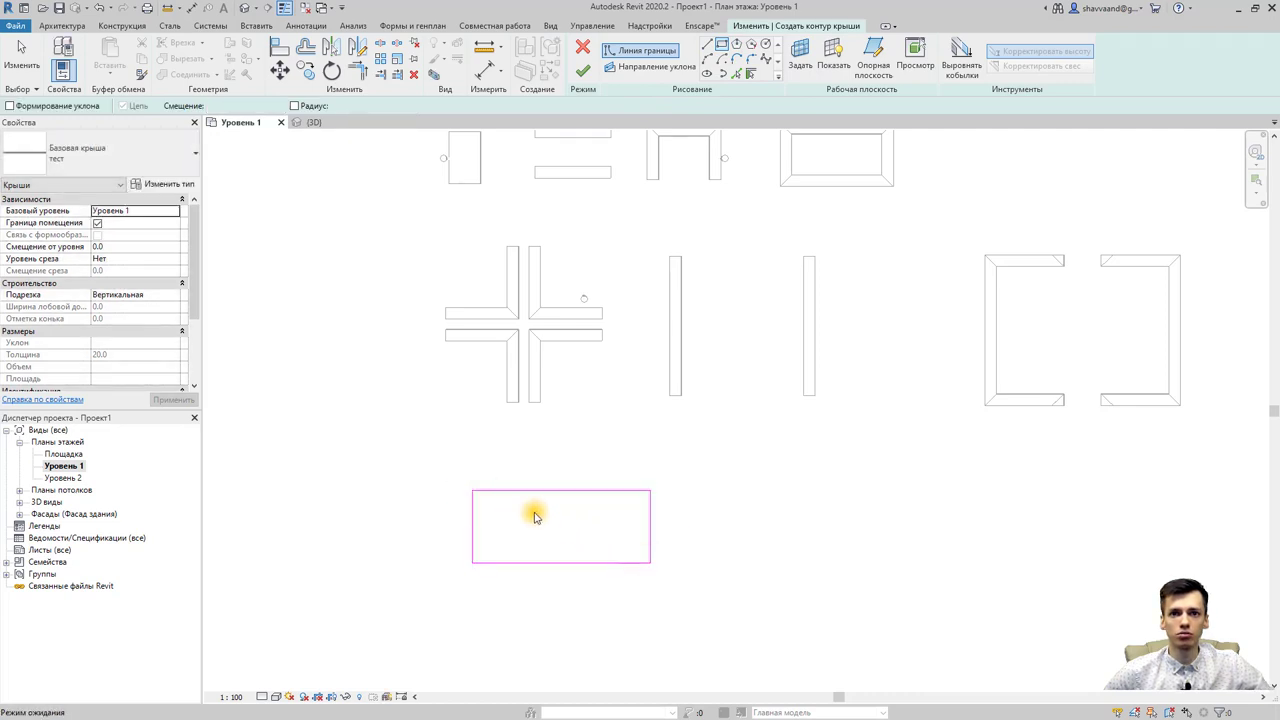
drag(405, 450, 678, 592)
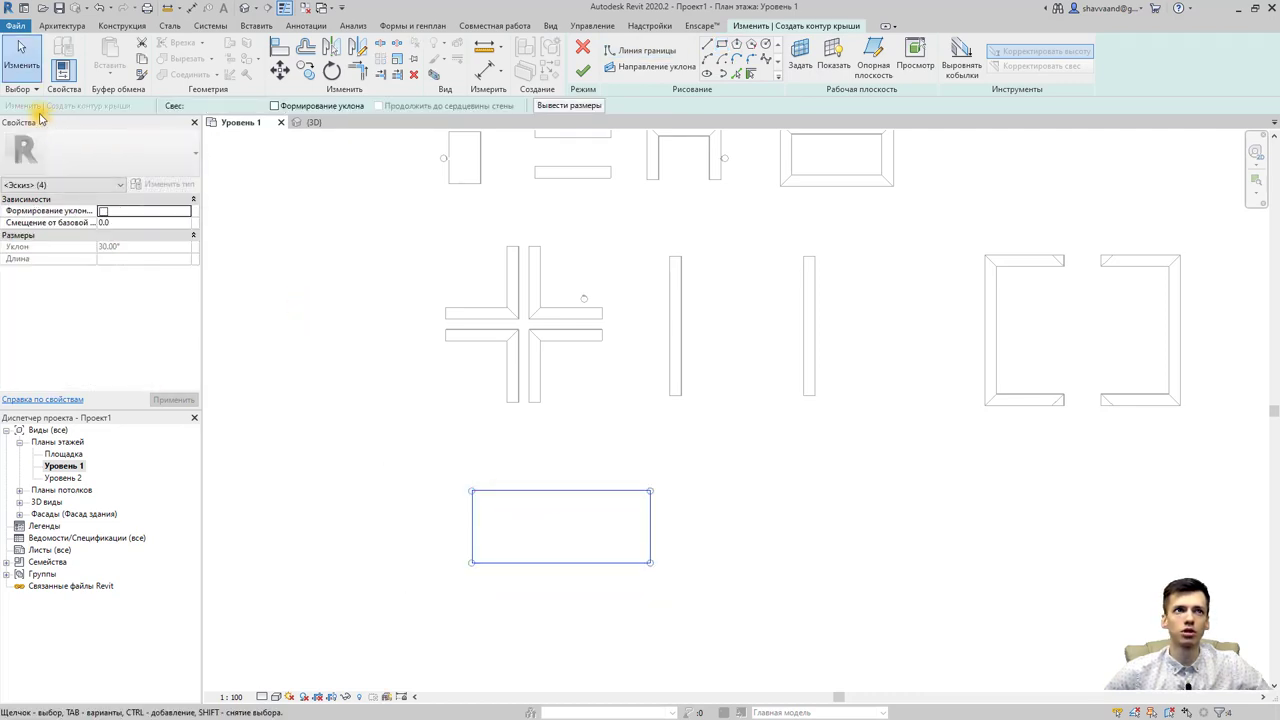
click(272, 107)
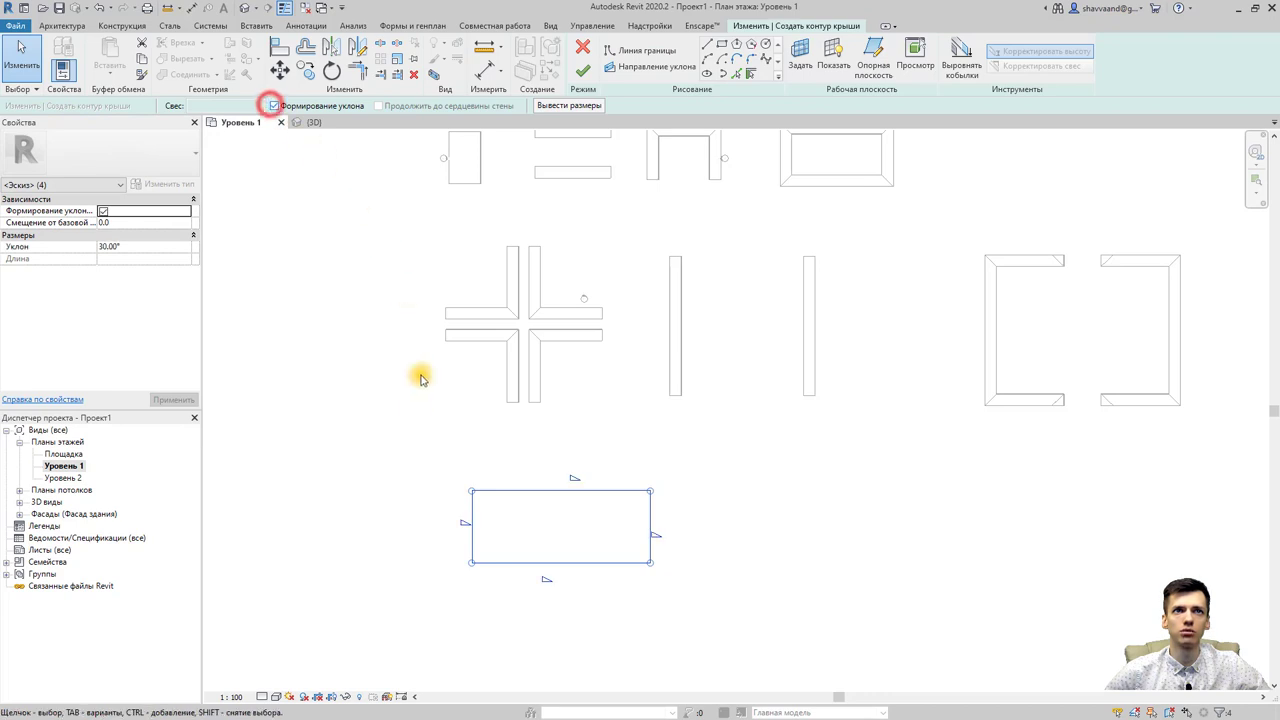
click(437, 451)
- Remove slope from the short left and right edges and finish the gable roof
middle_drag(491, 437, 479, 370)
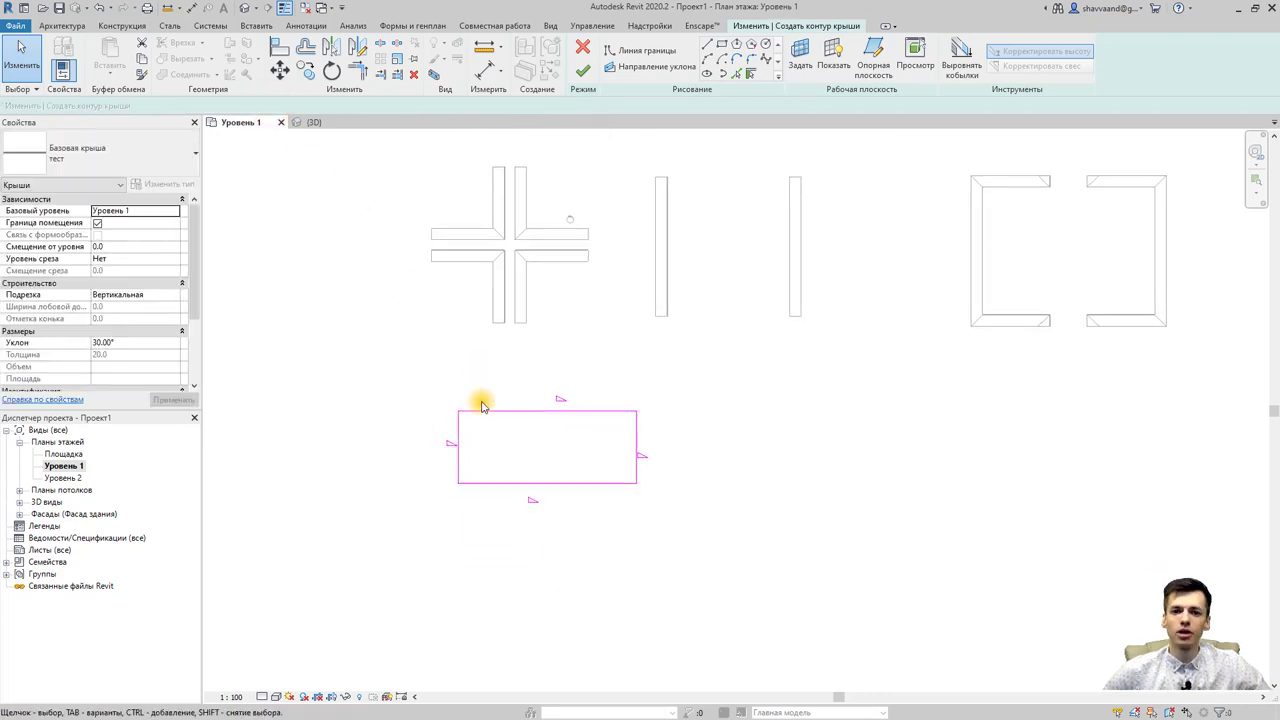
click(455, 437)
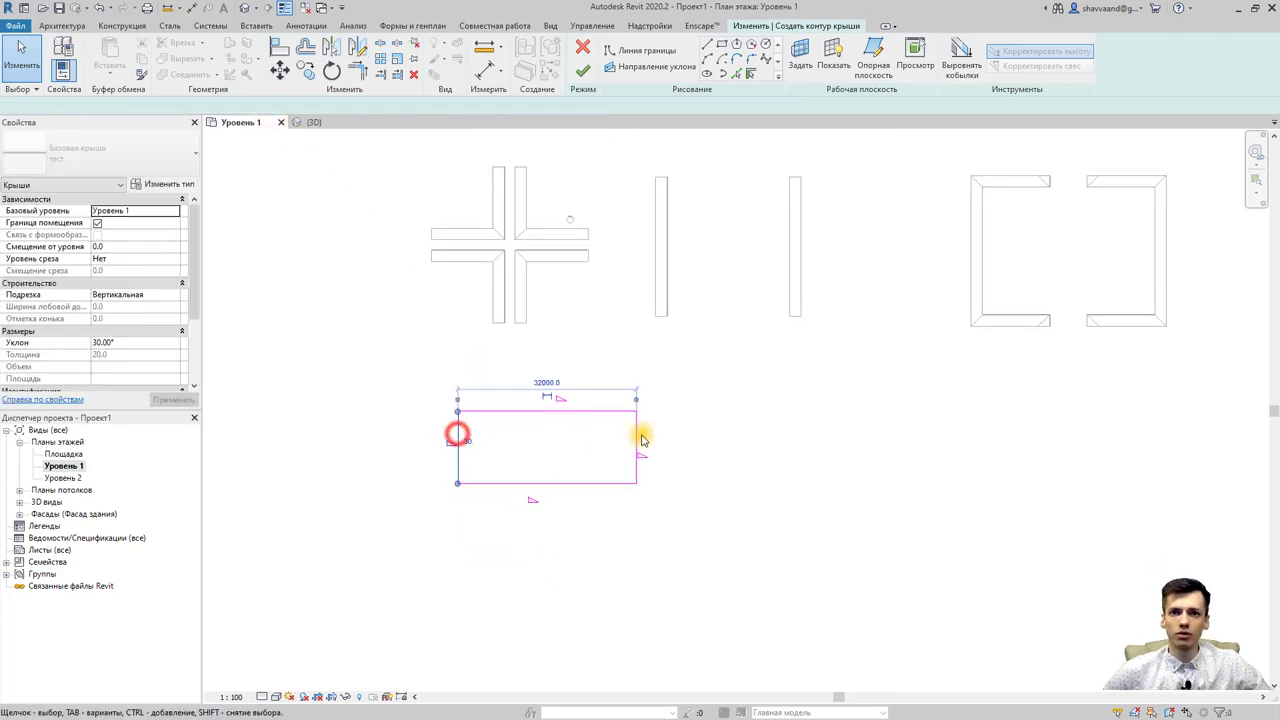
ctrl+click(637, 435)
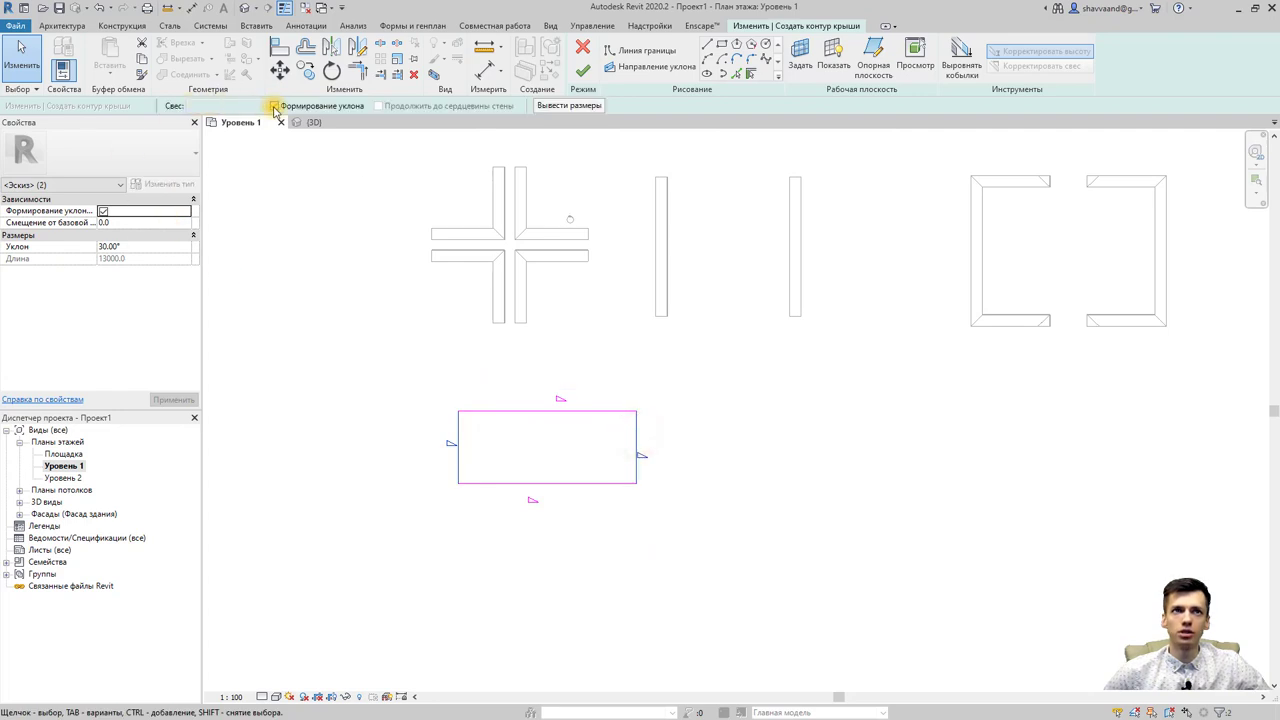
click(323, 320)
click(583, 71)
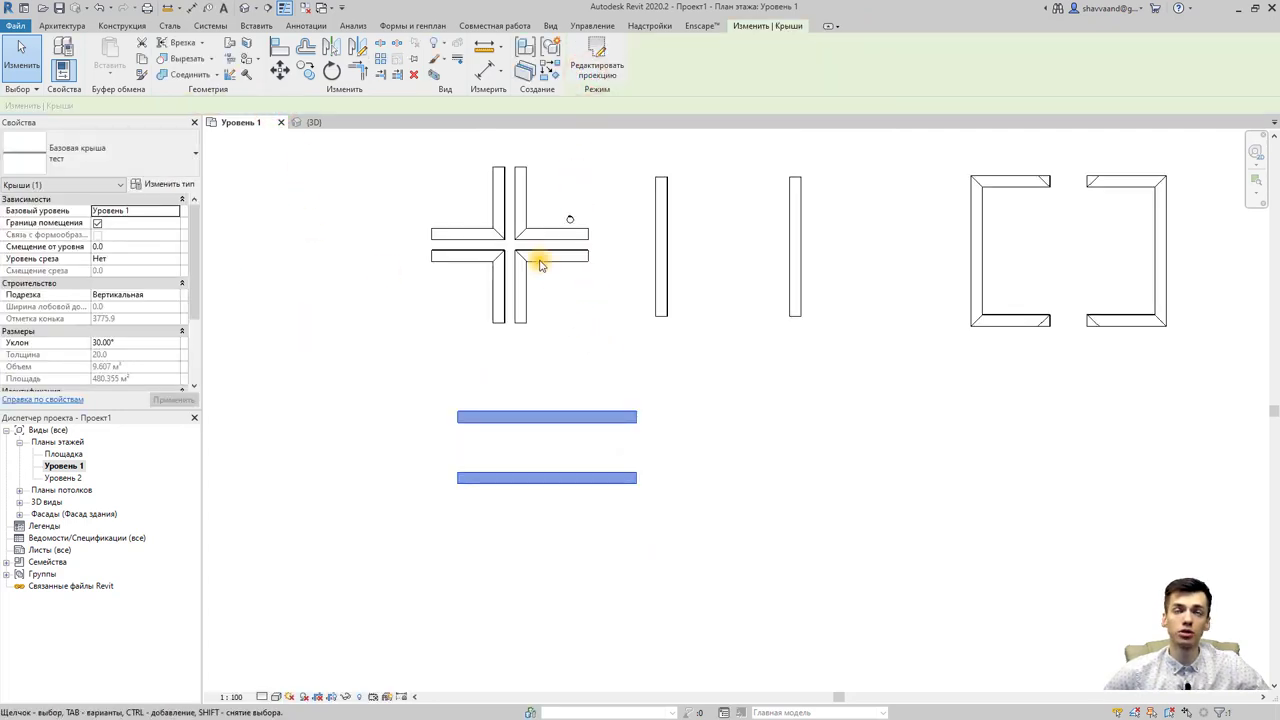
- Inspect the roofs in the default 3D view, then return to the Уровень 1 plan
click(78, 27)
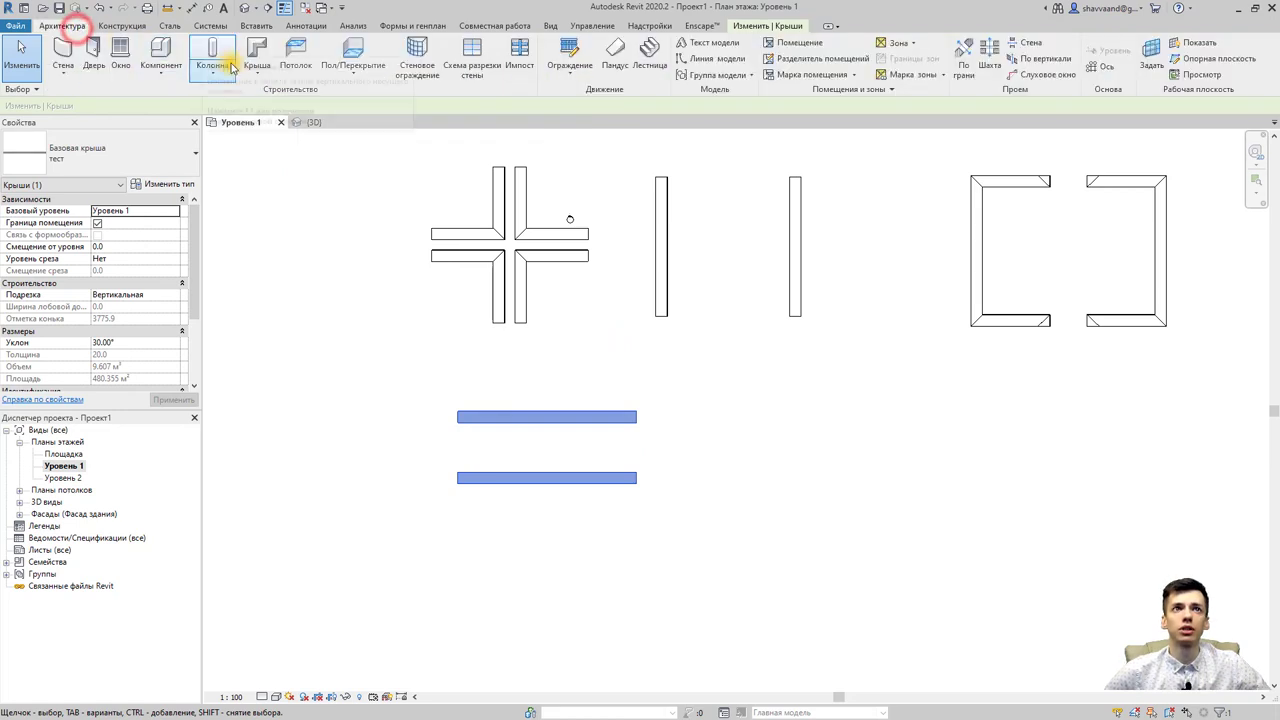
click(246, 10)
mouse_move(386, 251)
shift+middle_down()
mouse_move(449, 429)
mouse_move(580, 451)
mouse_move(614, 616)
shift+middle_up()
scroll(614, 616, up, 5)
scroll(614, 520, up, 1)
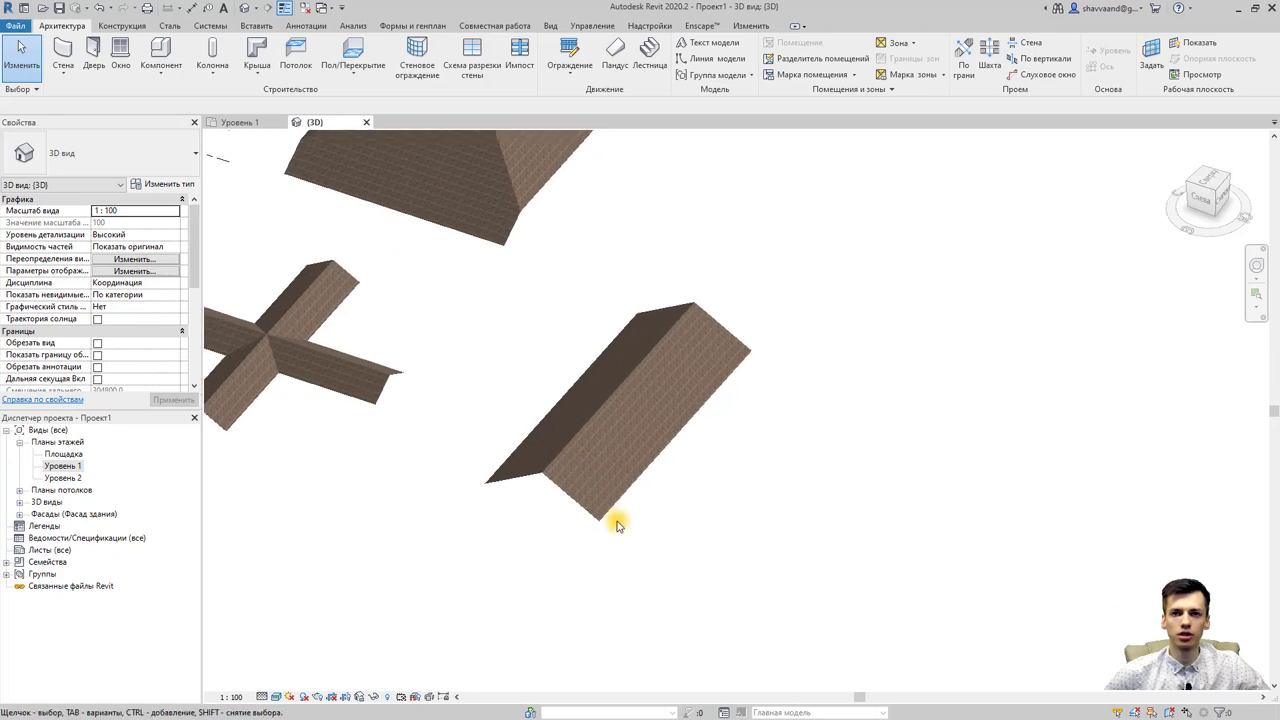
double_click(57, 466)
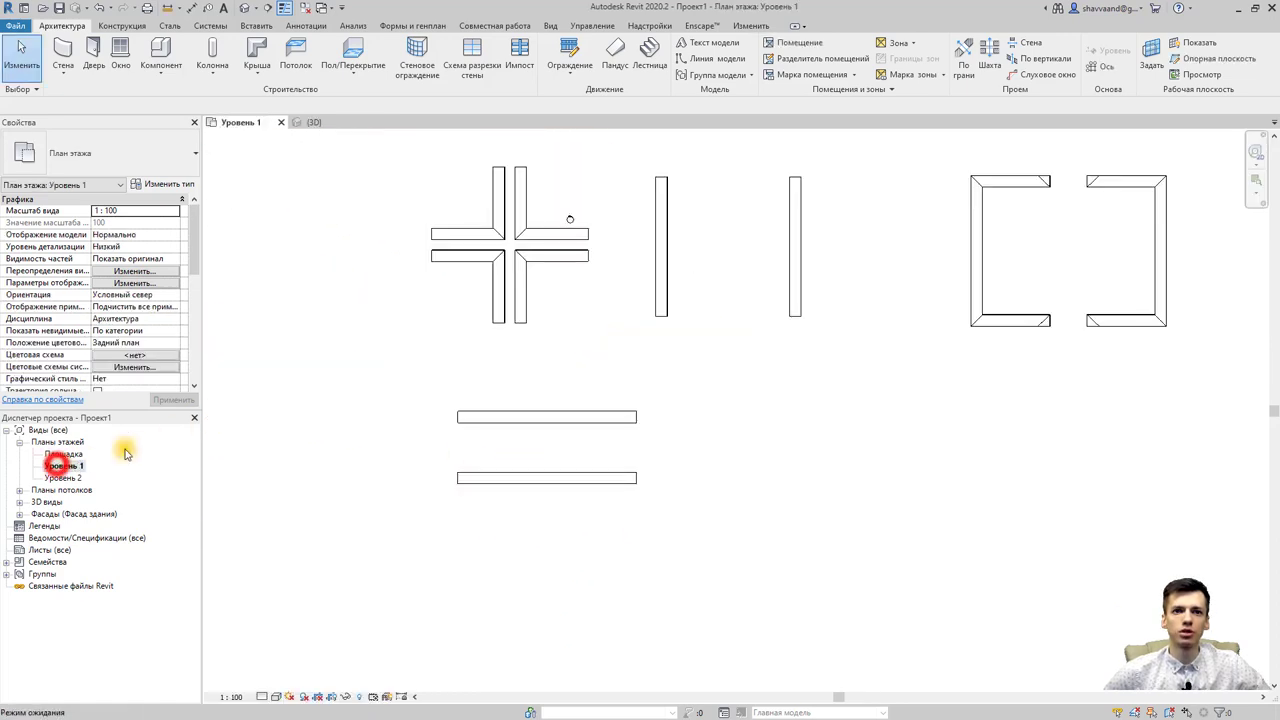
click(255, 70)
- Start a footprint roof on Уровень 1 and sketch a rectangle below the gable roof
click(278, 95)
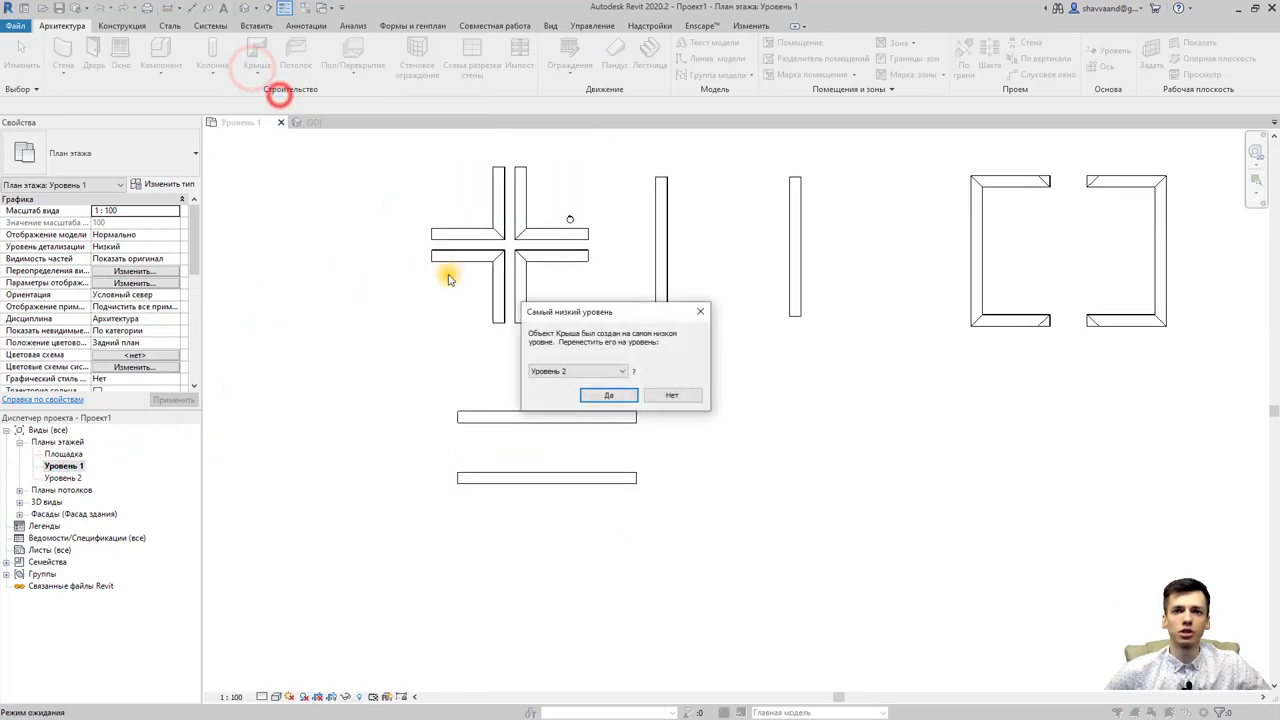
click(581, 370)
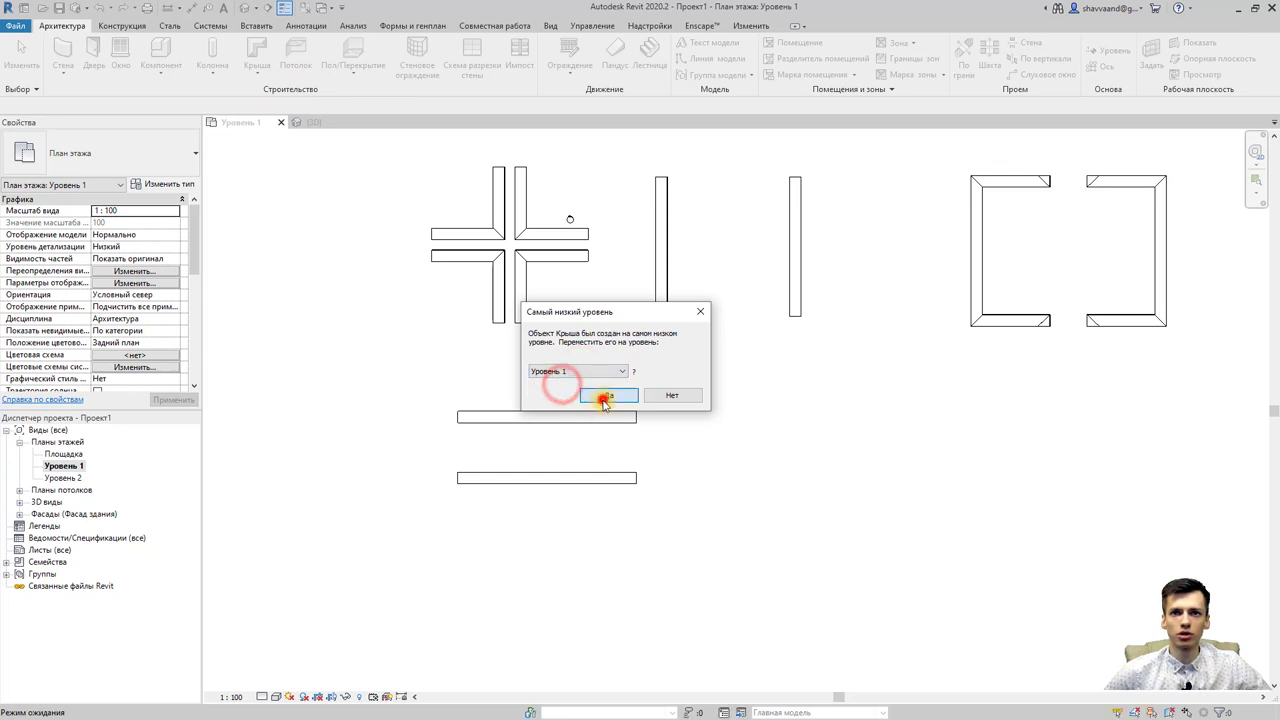
click(604, 398)
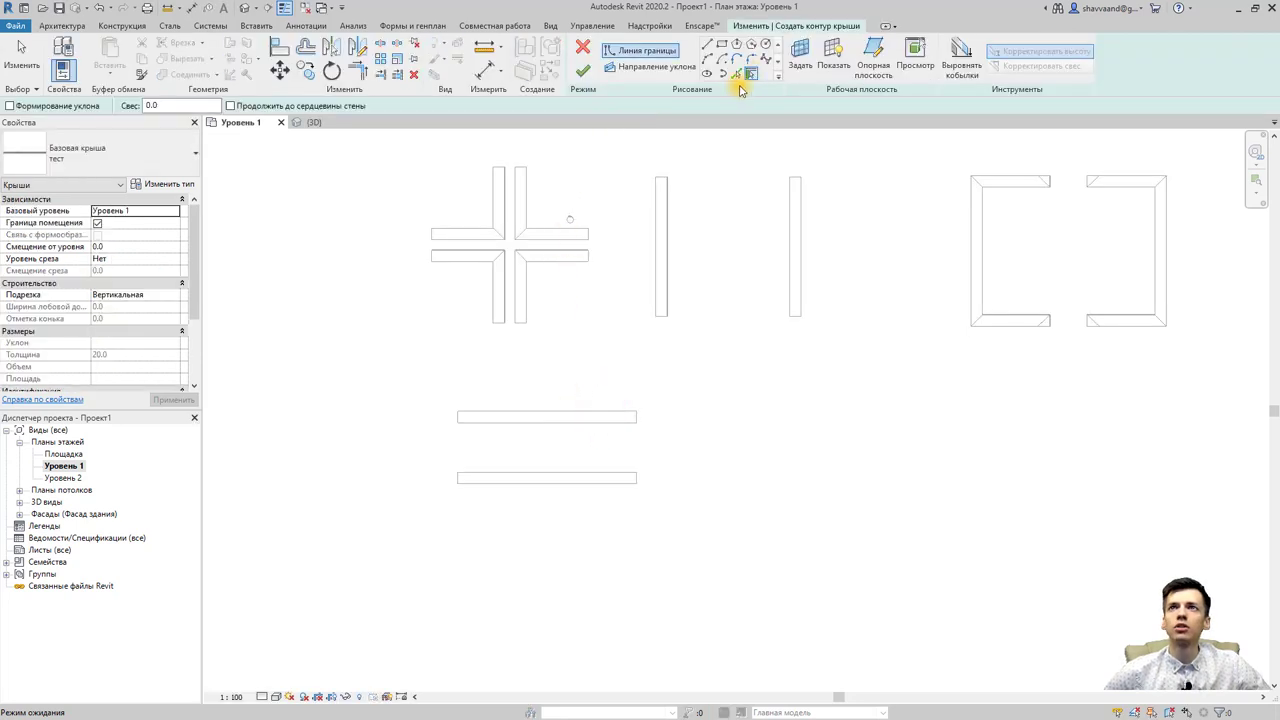
click(718, 46)
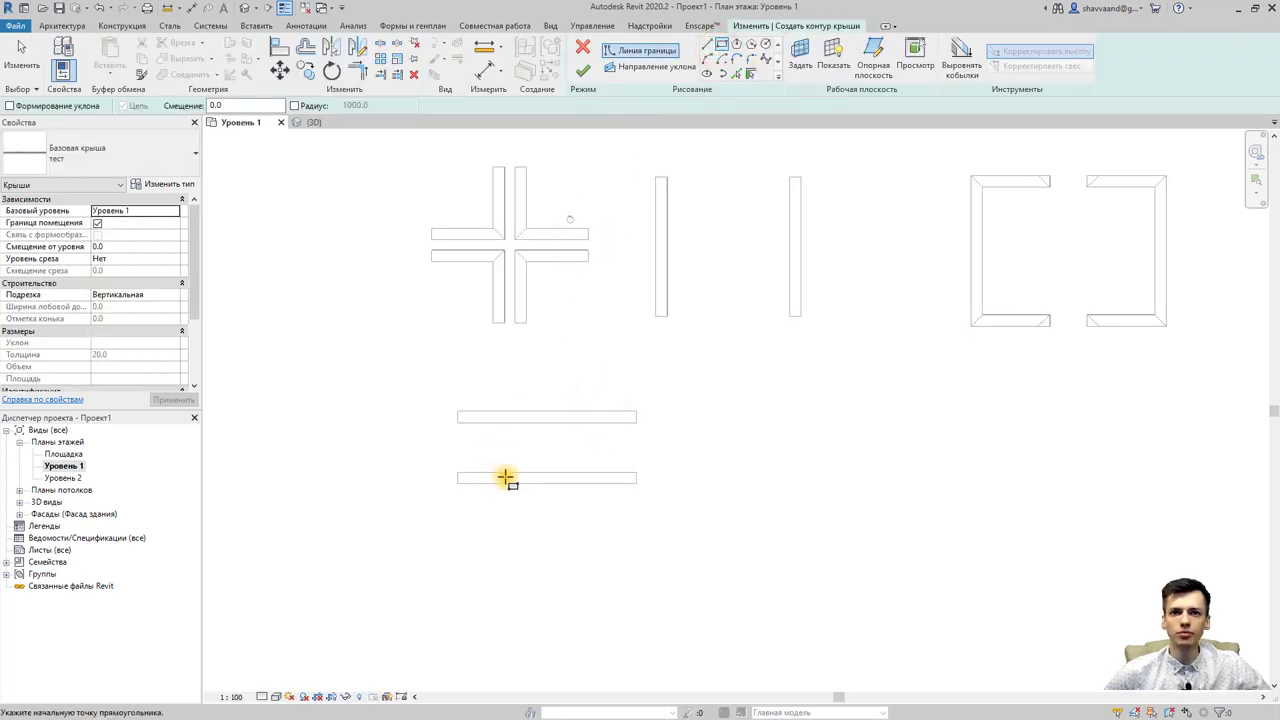
key(Escape)
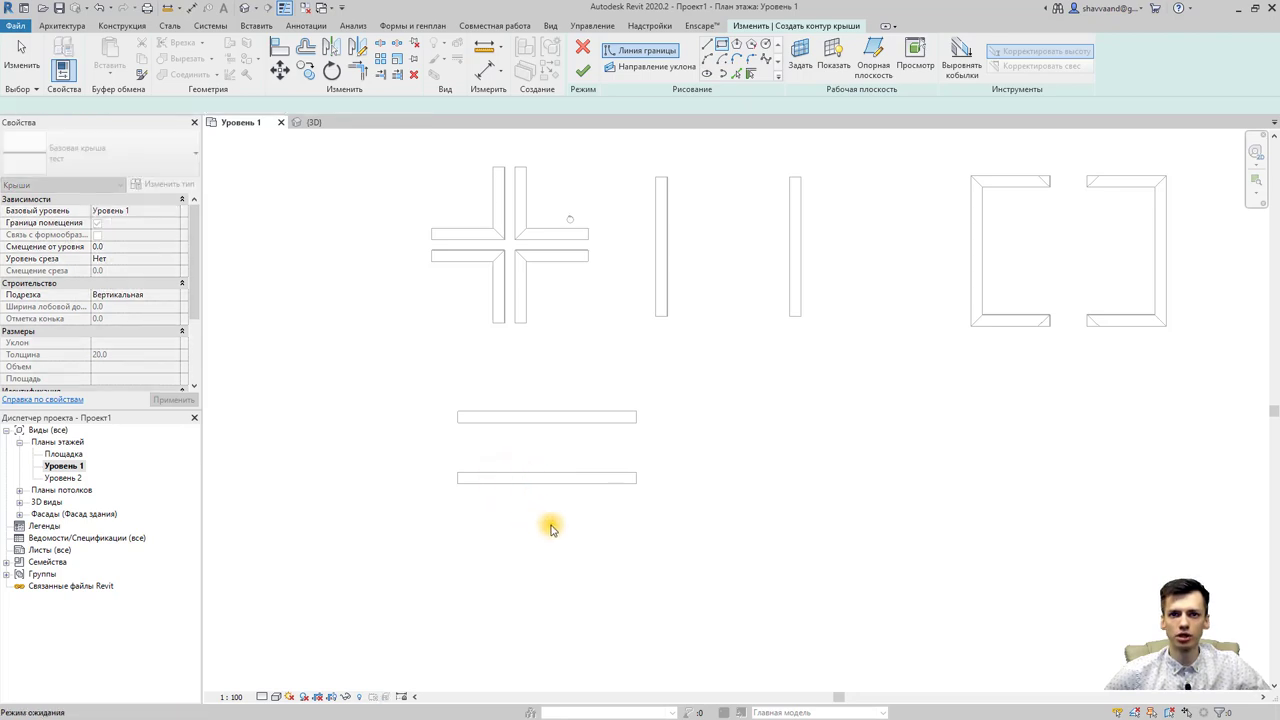
key(Escape)
scroll(525, 497, up, 3)
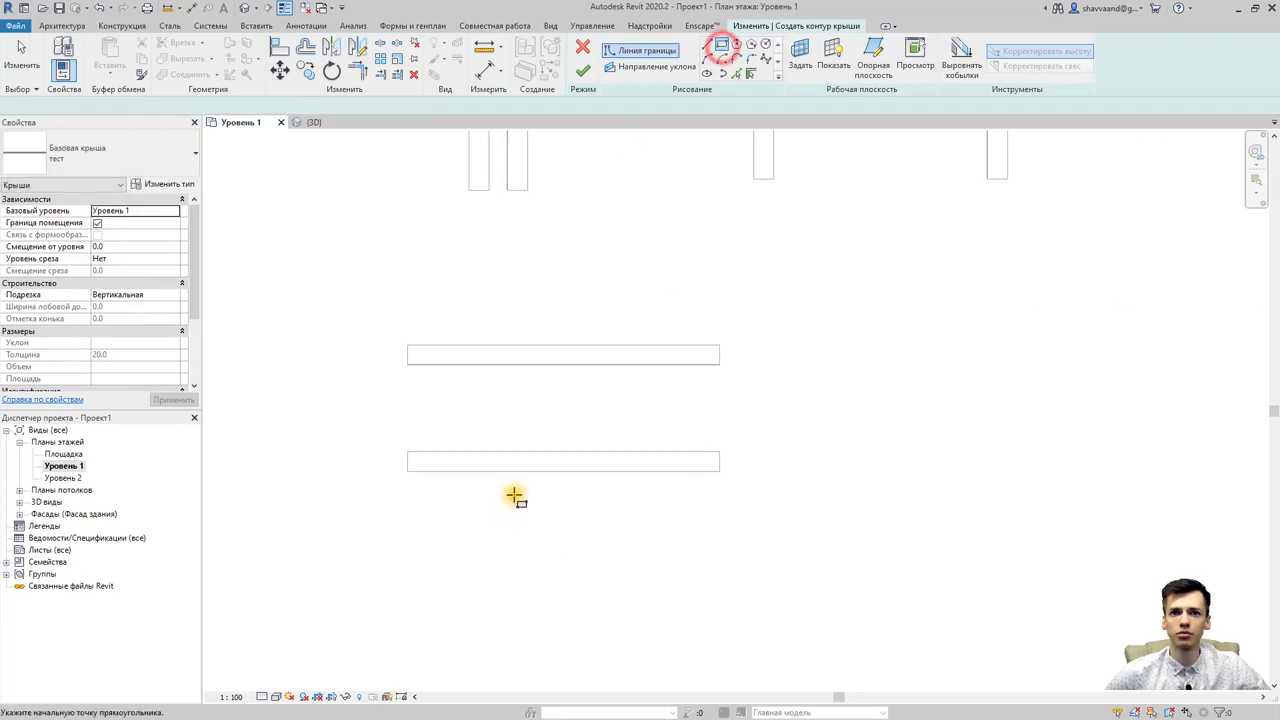
click(507, 488)
click(605, 553)
key(Escape)
key(Escape)
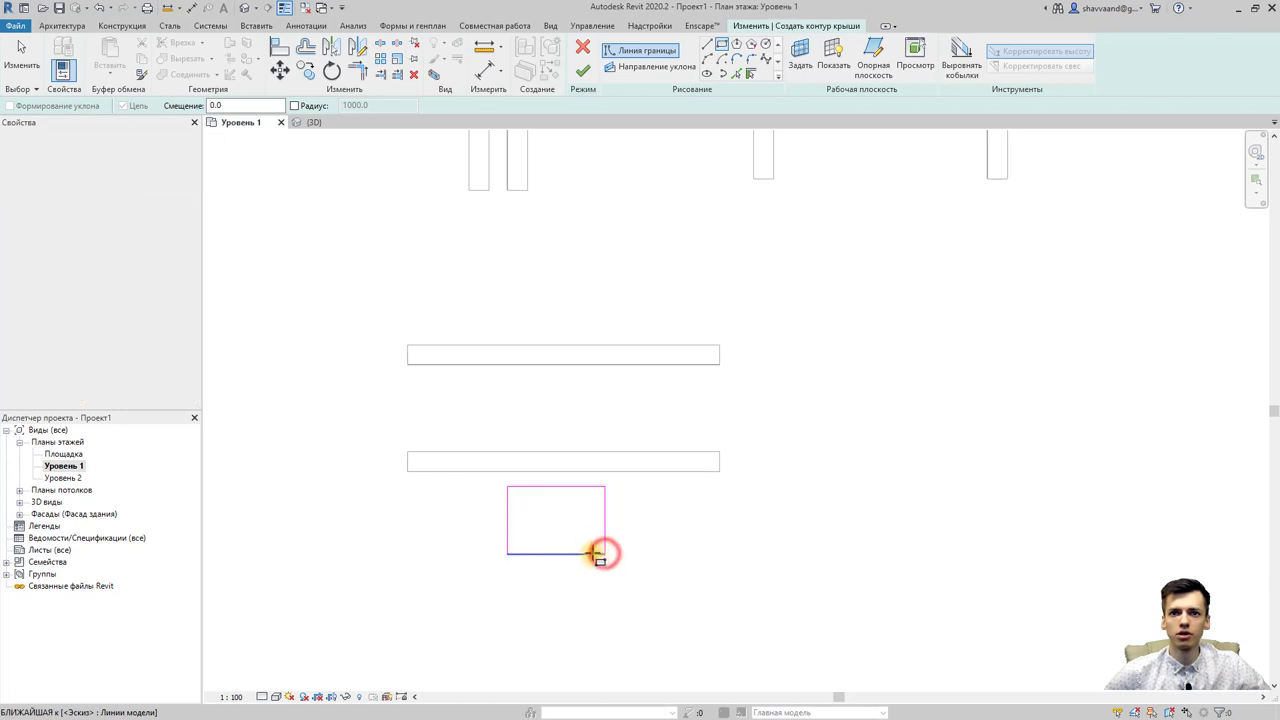
- Make all four rectangle edges define a 30° slope
click(557, 553)
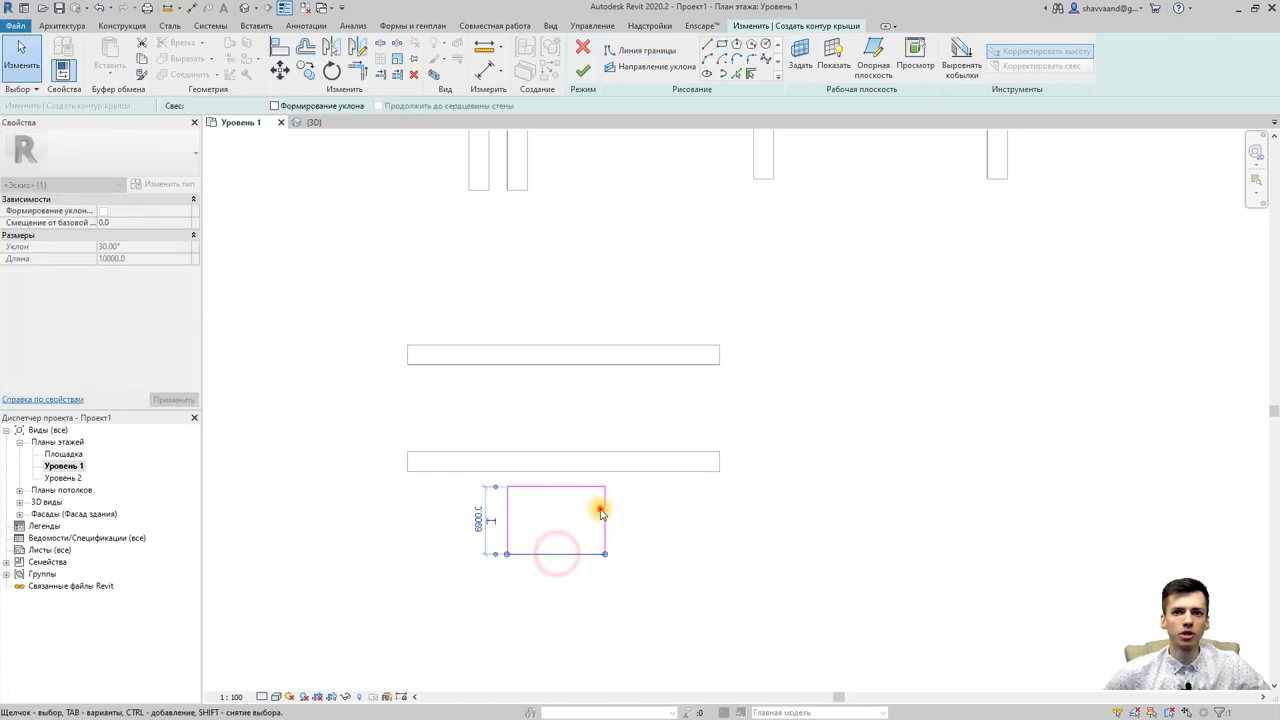
click(604, 515)
ctrl+click(507, 520)
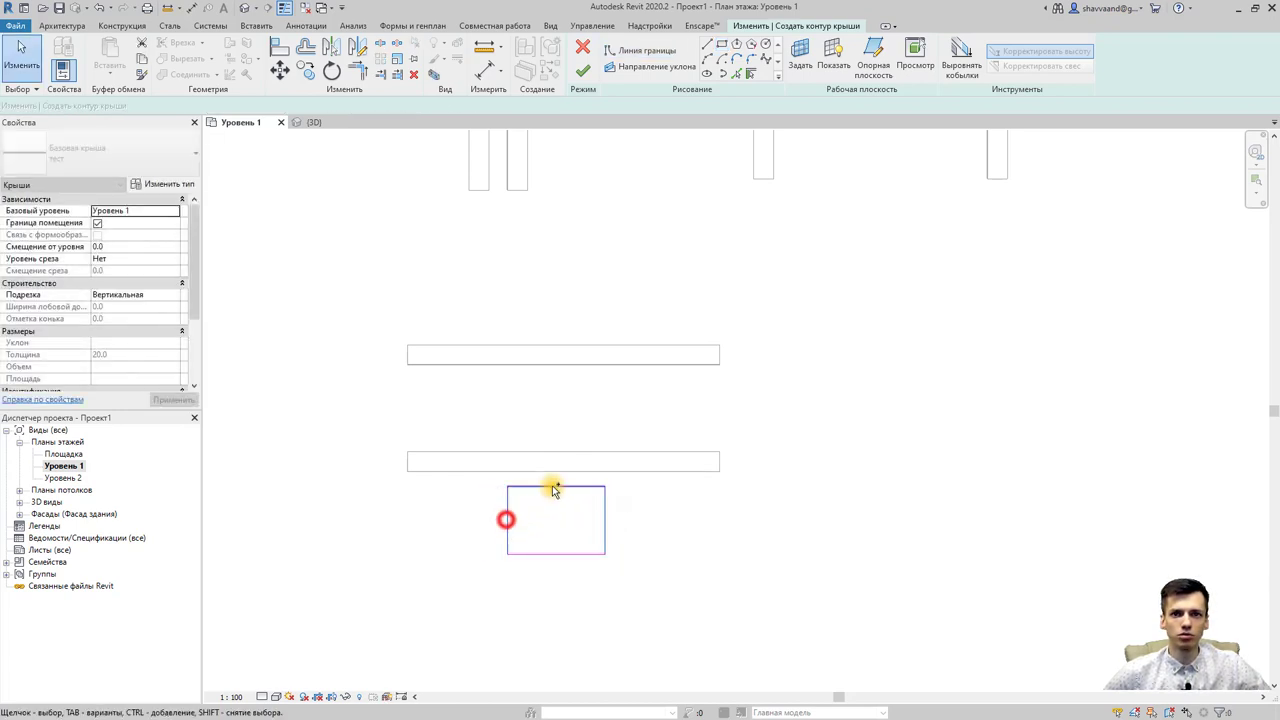
ctrl+click(552, 553)
ctrl+click(552, 487)
ctrl+click(552, 487)
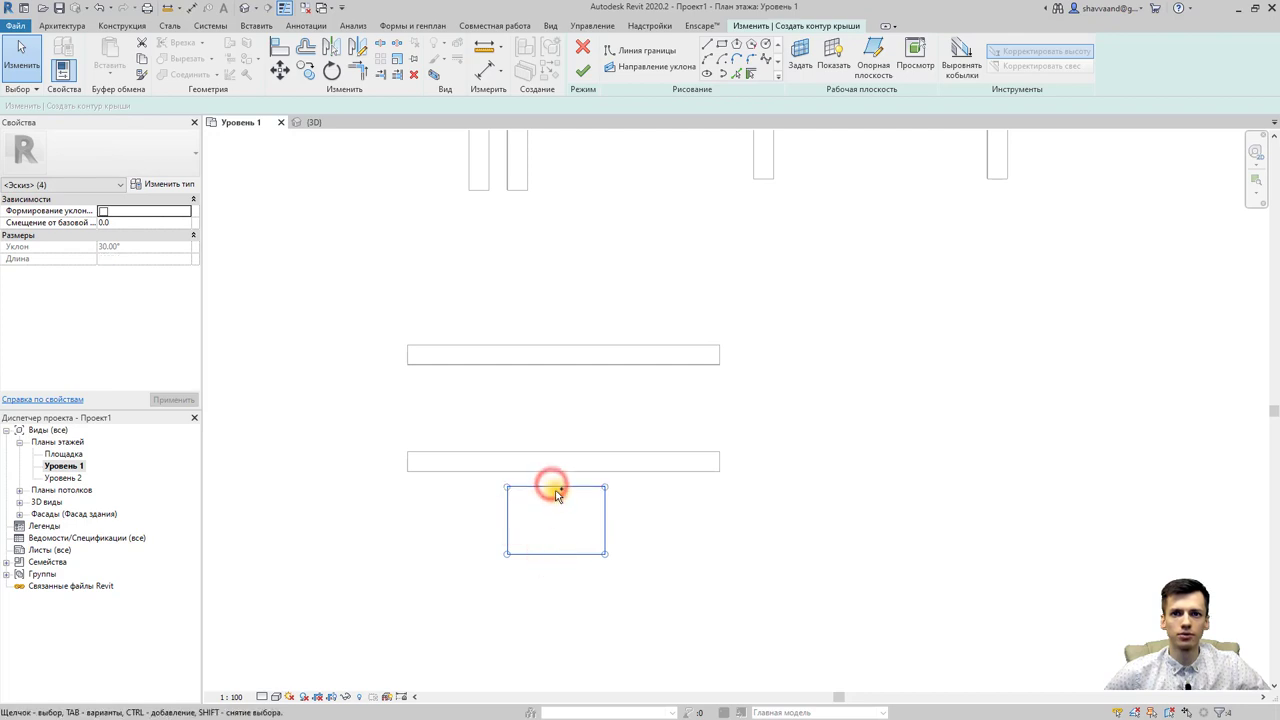
click(323, 486)
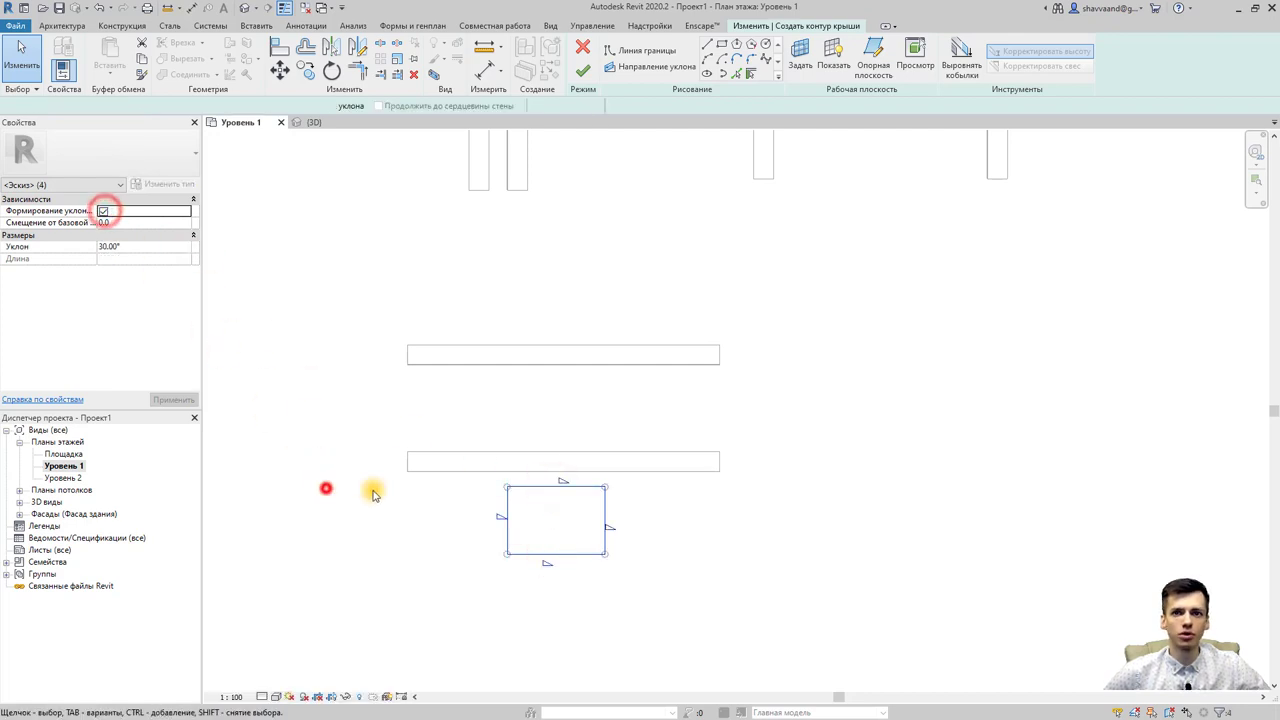
- Remove slope from the top edge, leaving it flat, and check the bottom edge
click(583, 485)
scroll(533, 507, up, 3)
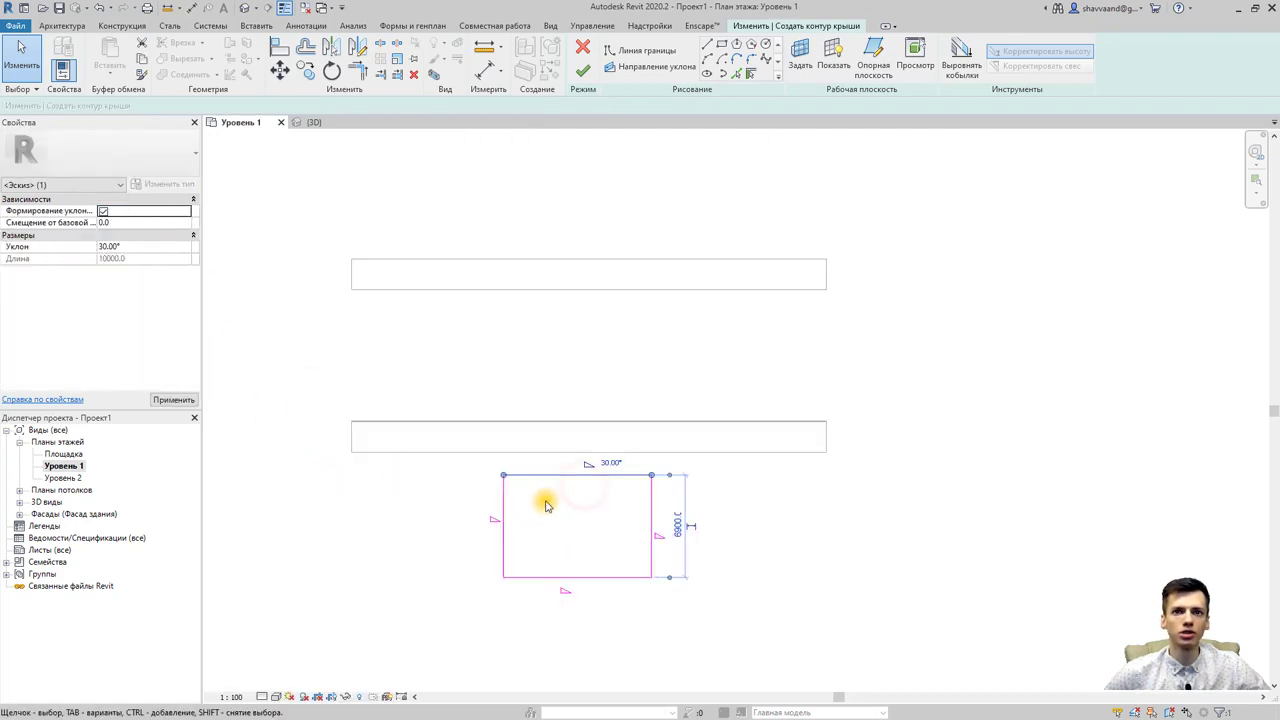
scroll(543, 500, up, 1)
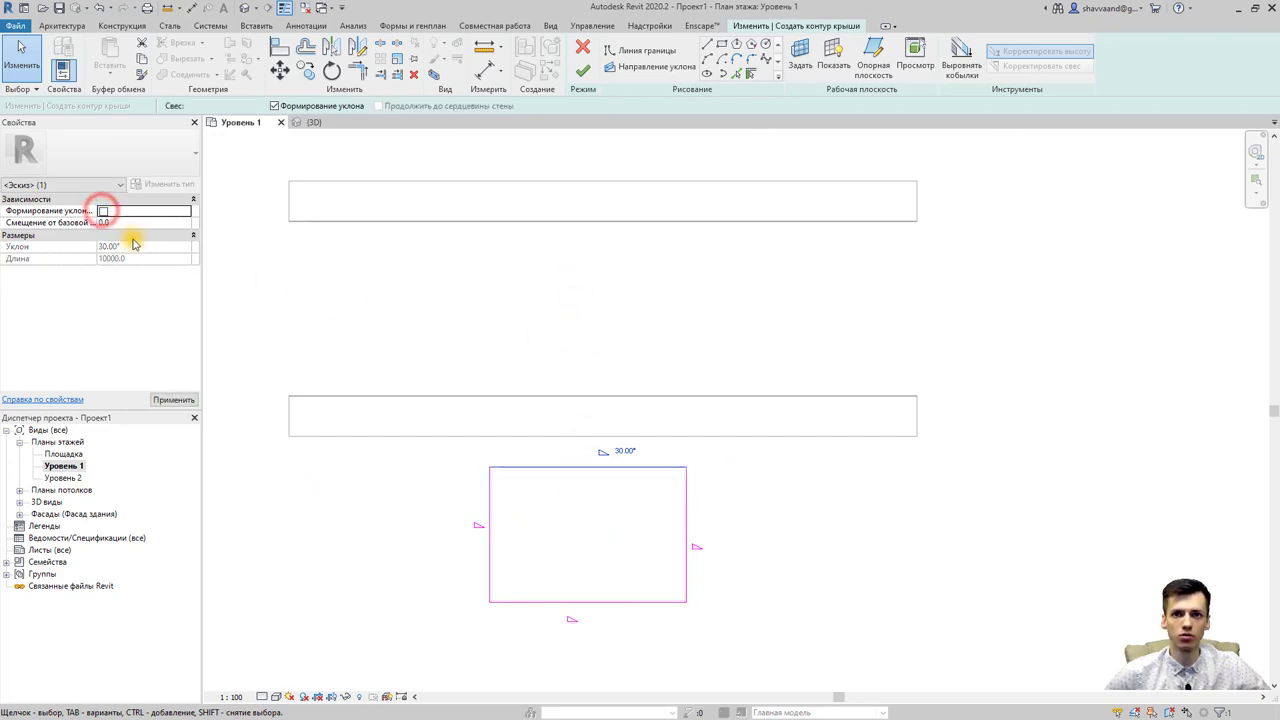
click(305, 477)
click(607, 600)
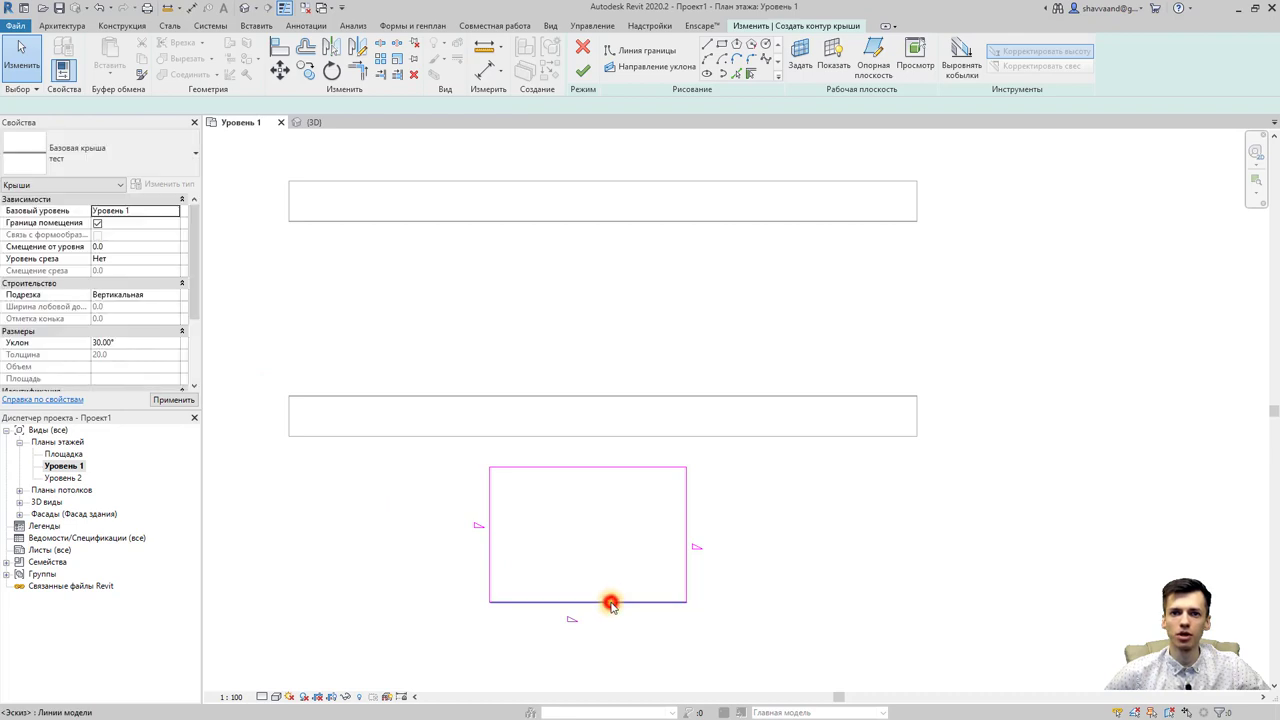
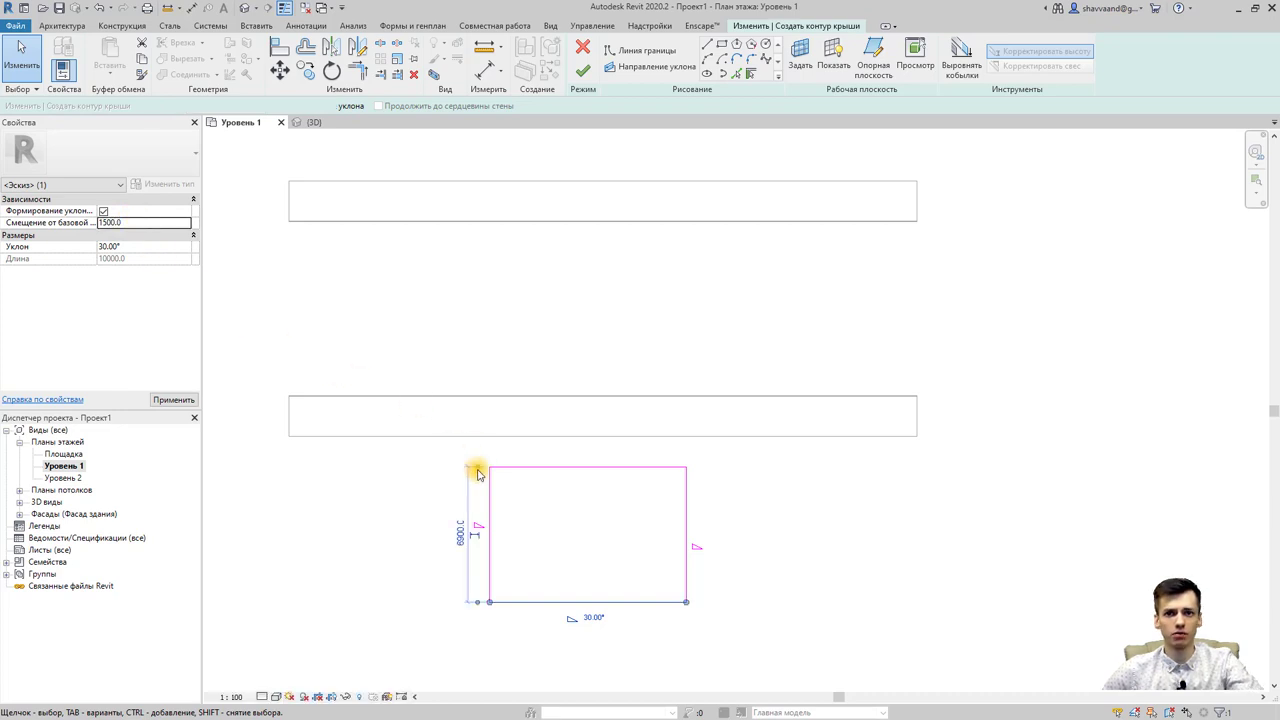
- Complete the 30° gable roof sketch and inspect both roofs in the 3D view
scroll(570, 551, down, 1)
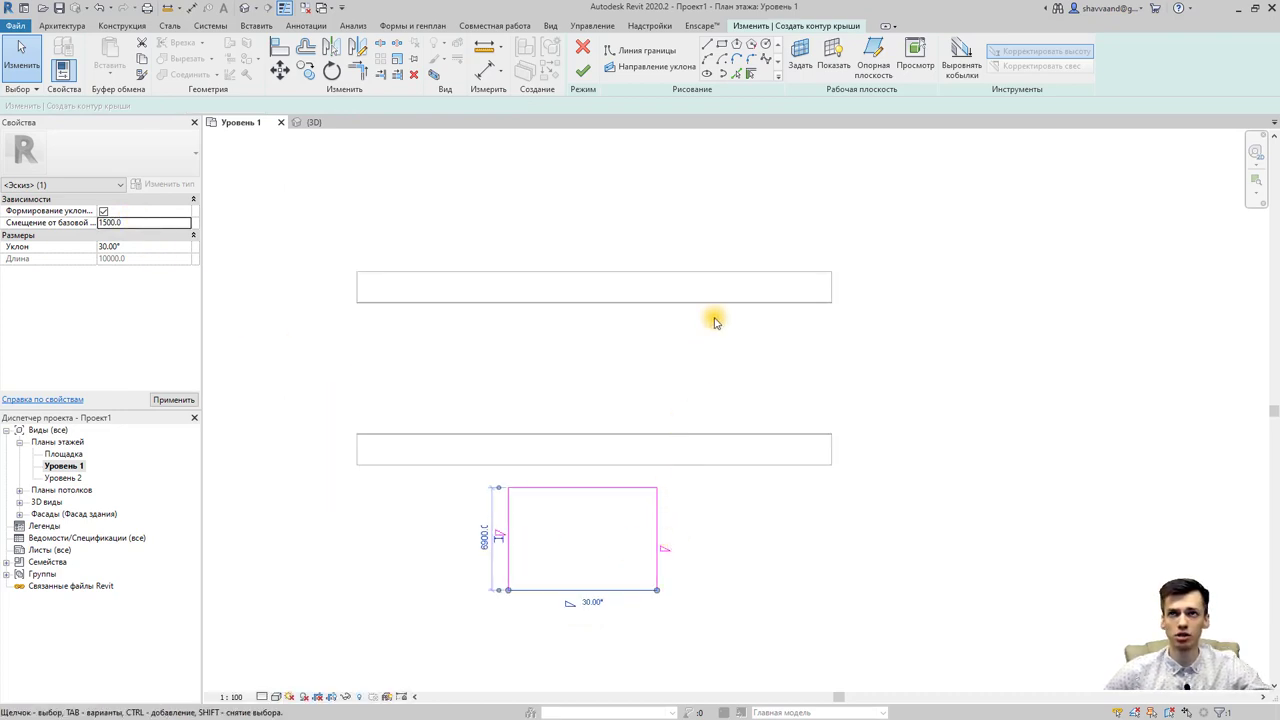
click(583, 76)
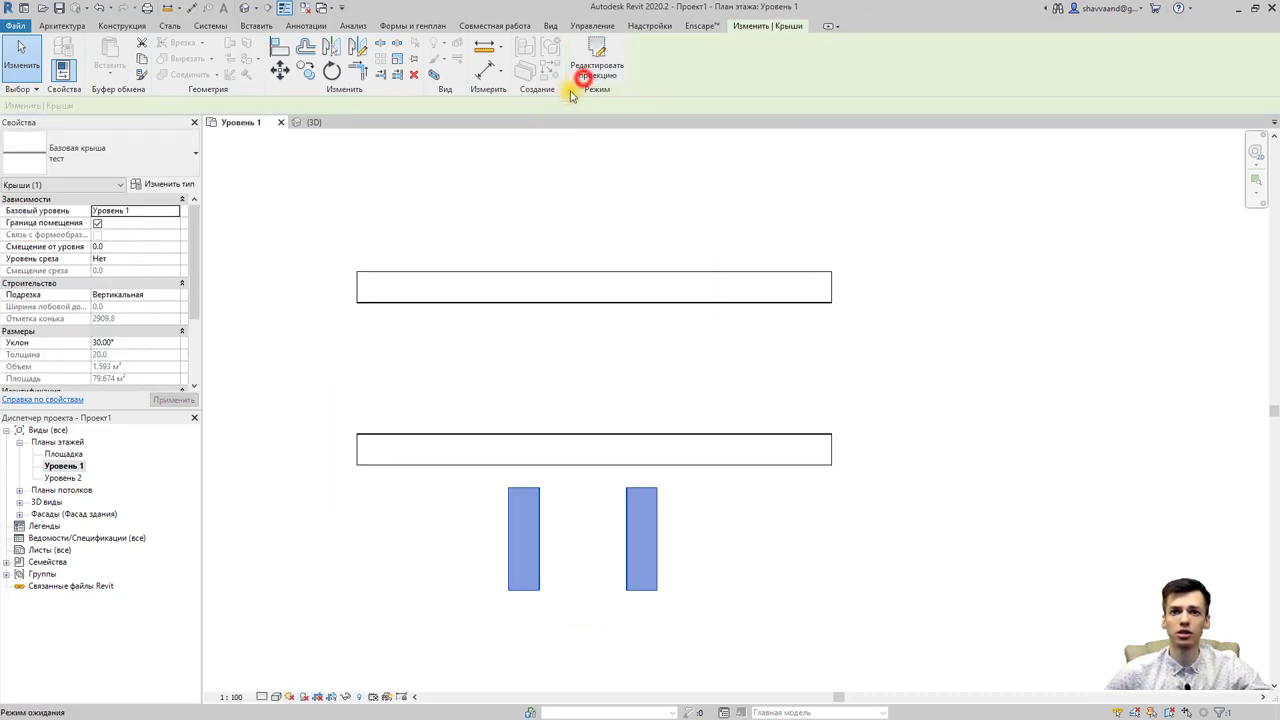
click(245, 8)
mouse_move(643, 409)
shift+middle_down()
mouse_move(710, 493)
mouse_move(789, 417)
mouse_move(574, 434)
shift+middle_up()
click(621, 406)
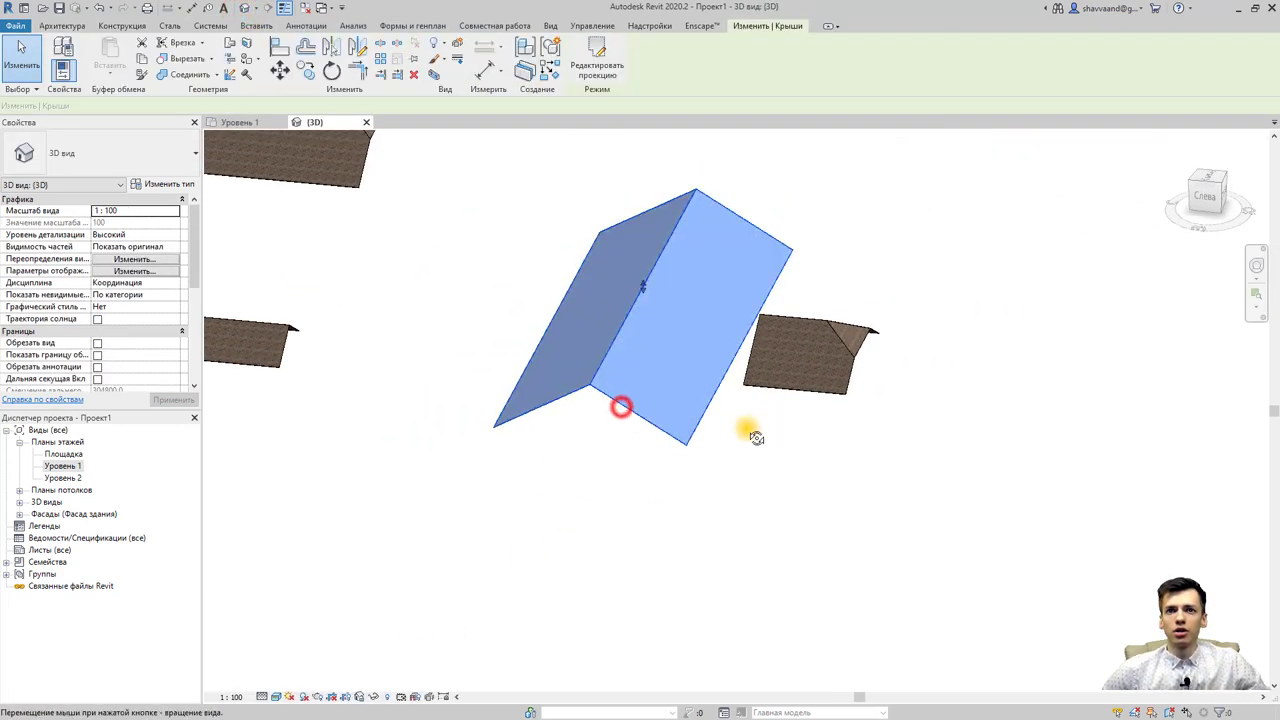
mouse_move(756, 437)
shift+middle_down()
mouse_move(597, 323)
mouse_move(574, 277)
mouse_move(689, 369)
mouse_move(681, 499)
mouse_move(663, 509)
mouse_move(700, 534)
mouse_move(690, 520)
shift+middle_up()
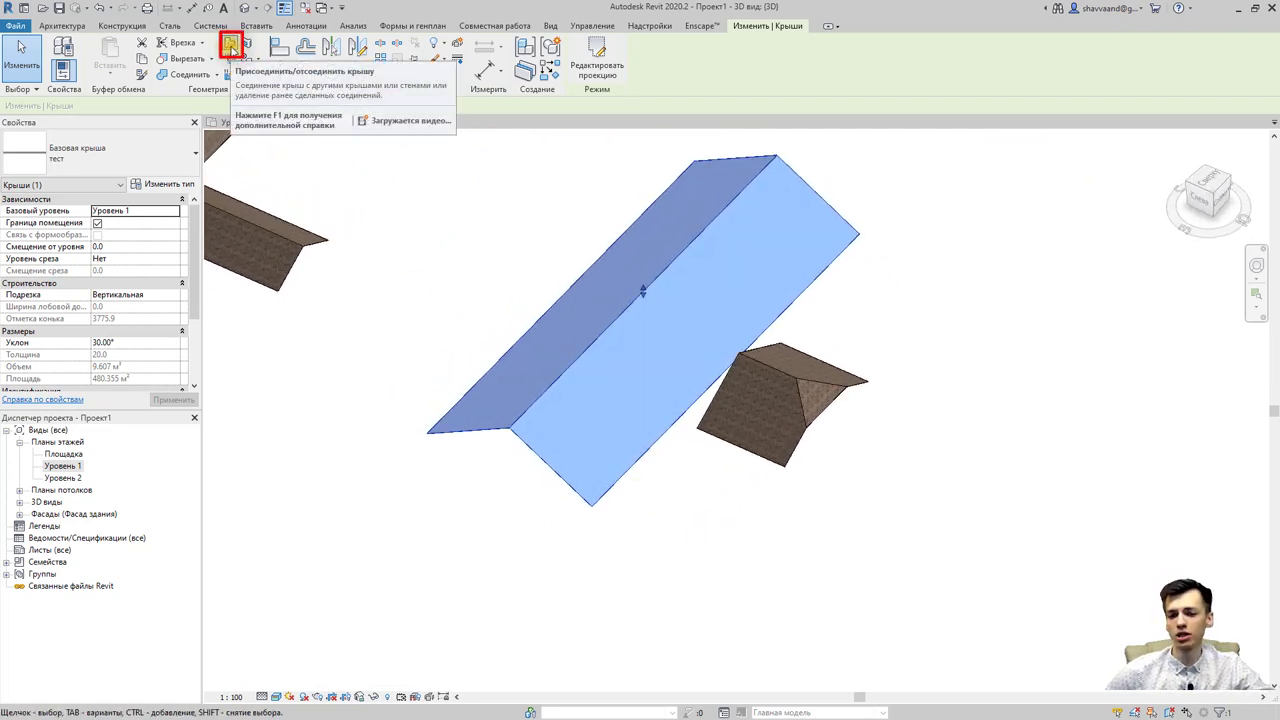
- Join the small roof's end edge to the long main roof's sloped face
click(229, 47)
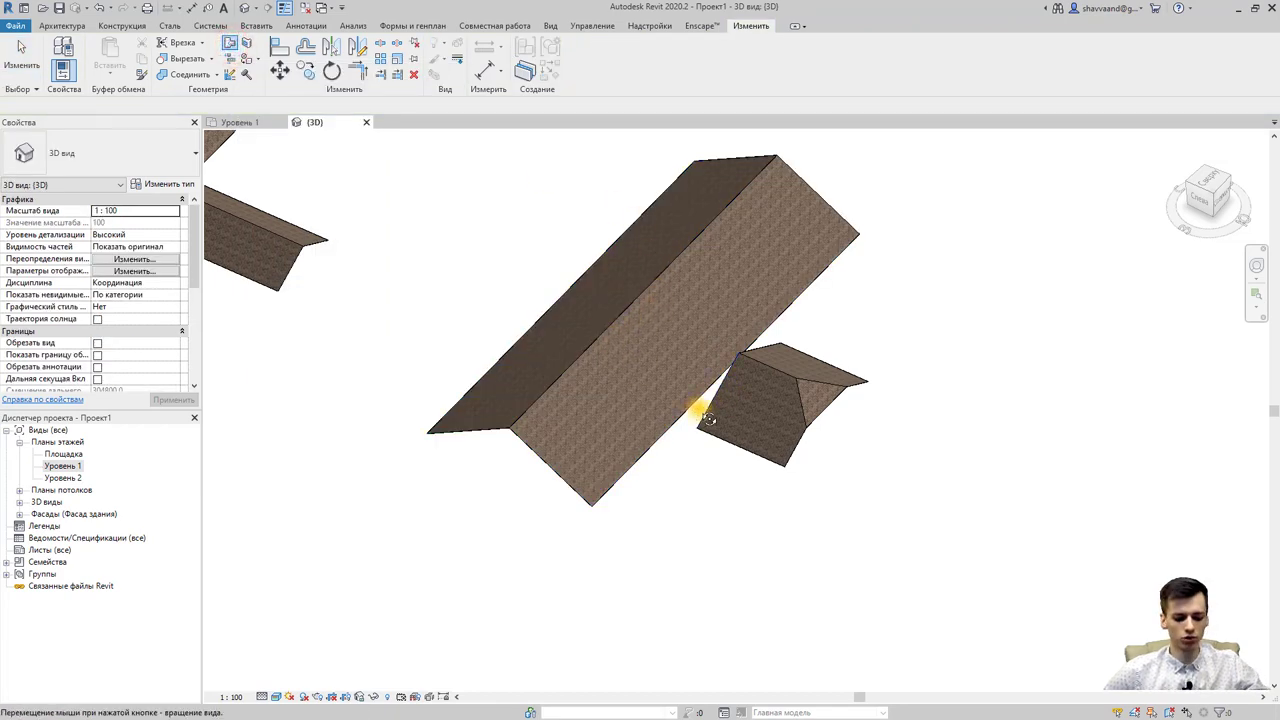
shift+middle_drag(708, 420, 794, 320)
scroll(780, 320, up, 3)
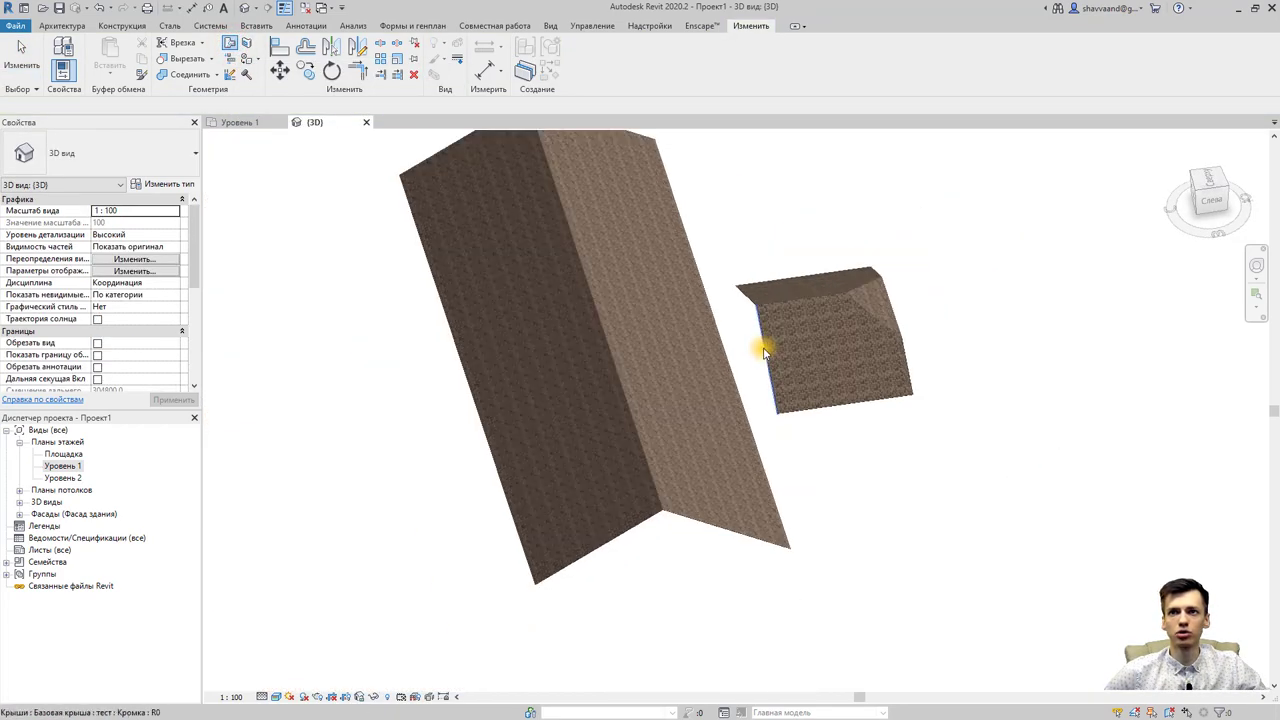
scroll(765, 354, down, 2)
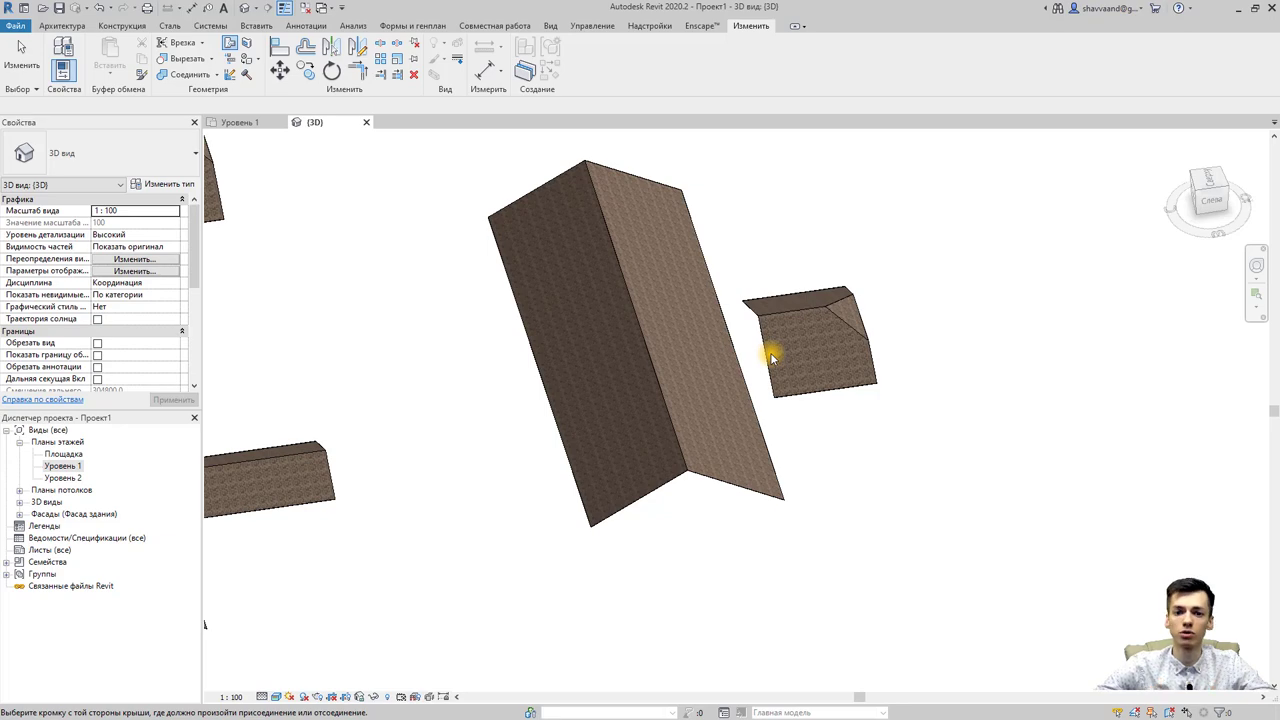
scroll(772, 356, up, 3)
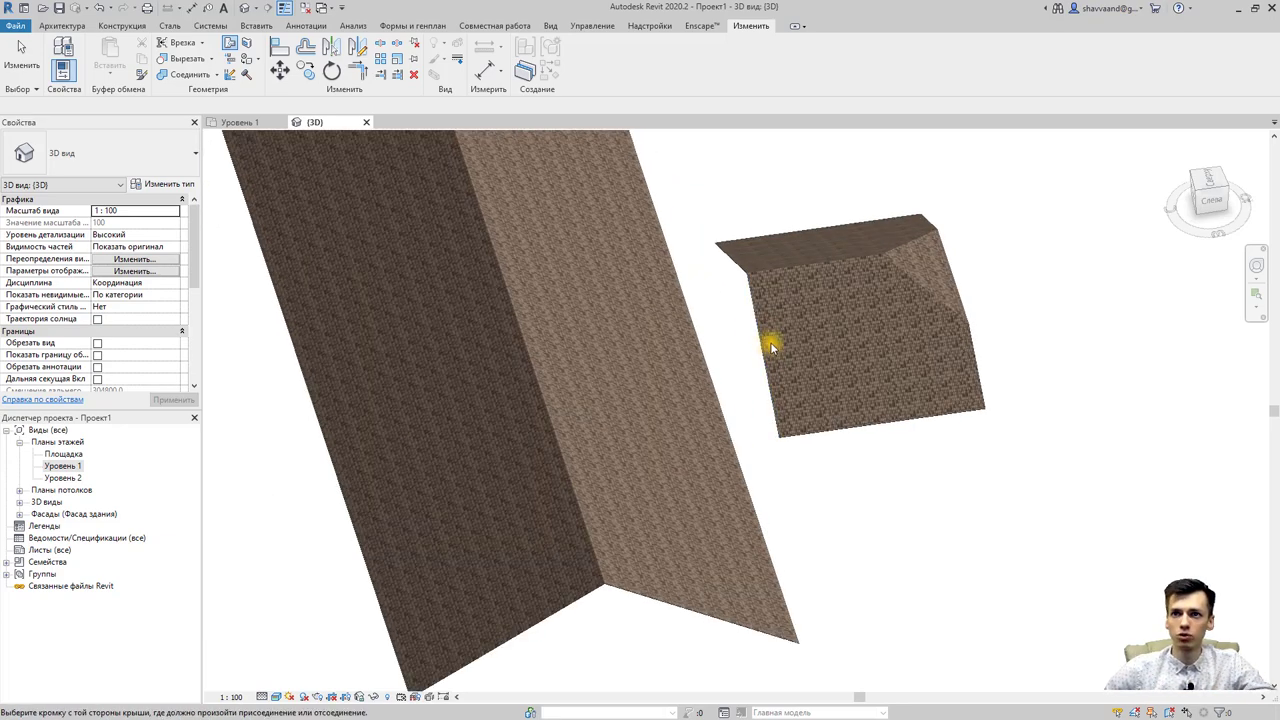
scroll(768, 347, down, 1)
click(762, 338)
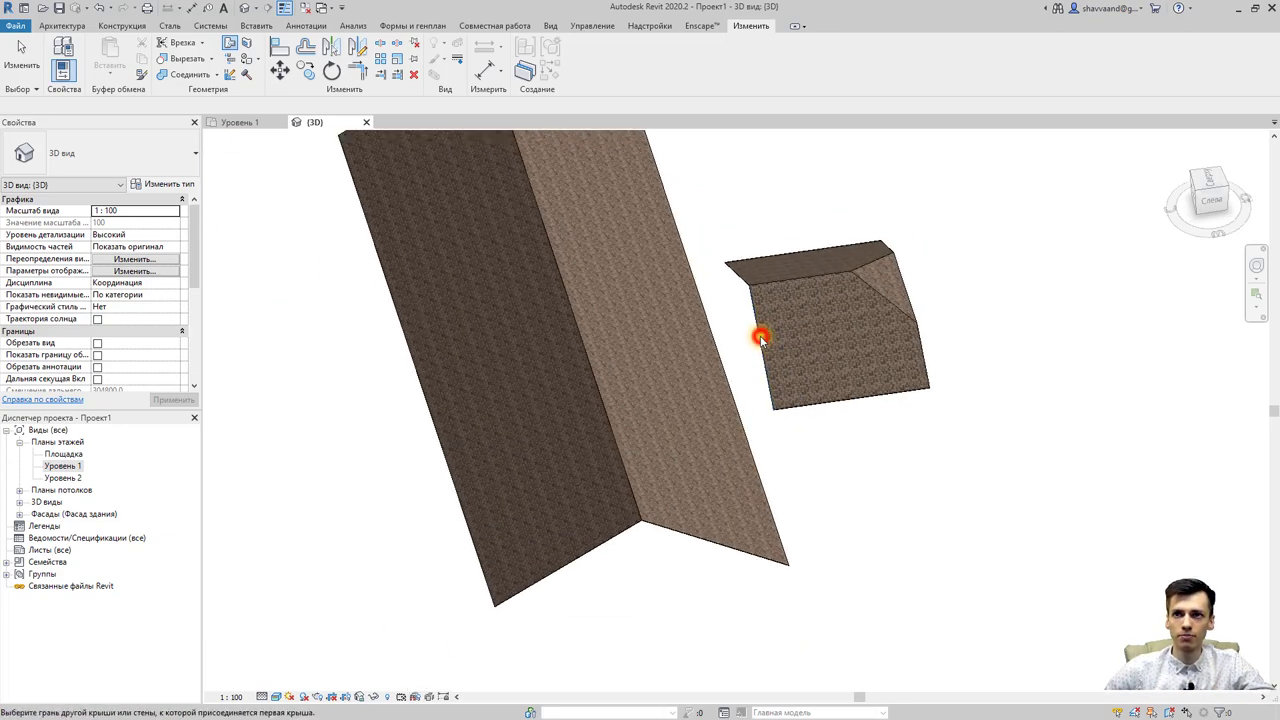
click(590, 358)
mouse_move(651, 374)
shift+middle_down()
mouse_move(691, 390)
mouse_move(651, 420)
mouse_move(695, 453)
shift+middle_up()
- Pull the small roof's footprint edge inward, unjoining the roofs to clear the error
click(765, 418)
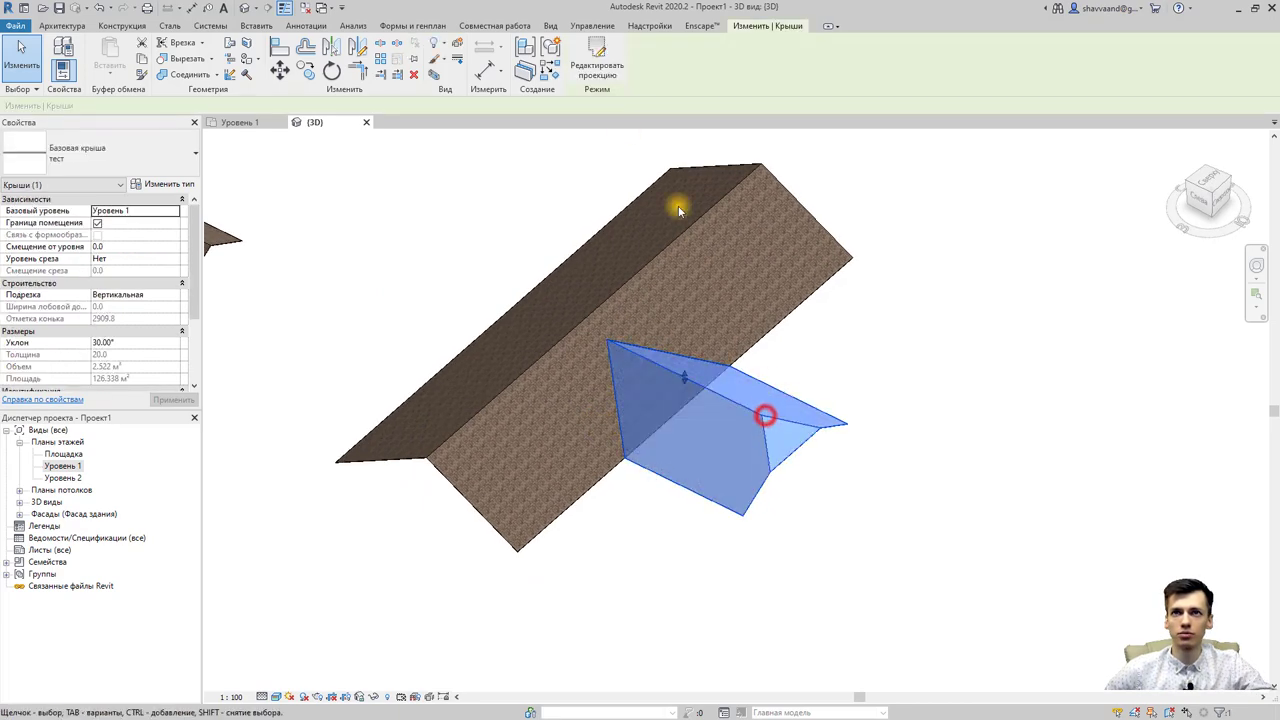
click(600, 66)
mouse_move(682, 377)
shift+middle_down()
mouse_move(737, 409)
mouse_move(818, 395)
shift+middle_up()
drag(852, 385, 762, 371)
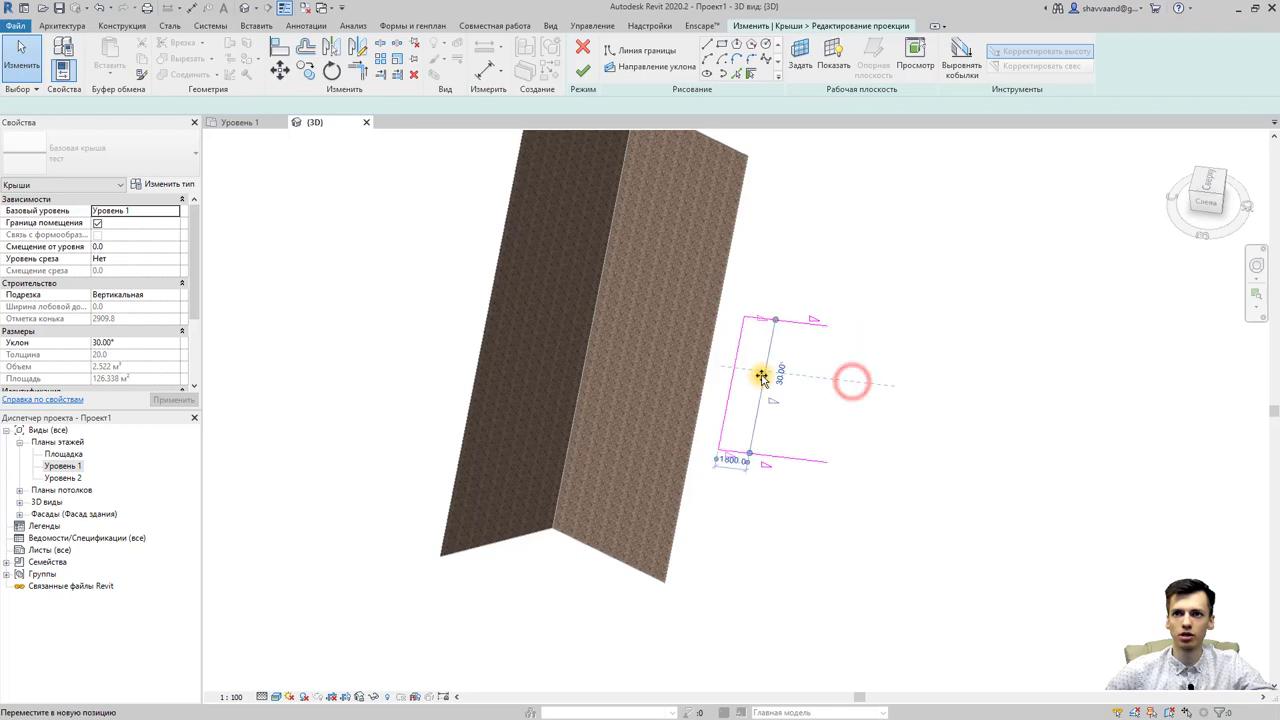
click(583, 70)
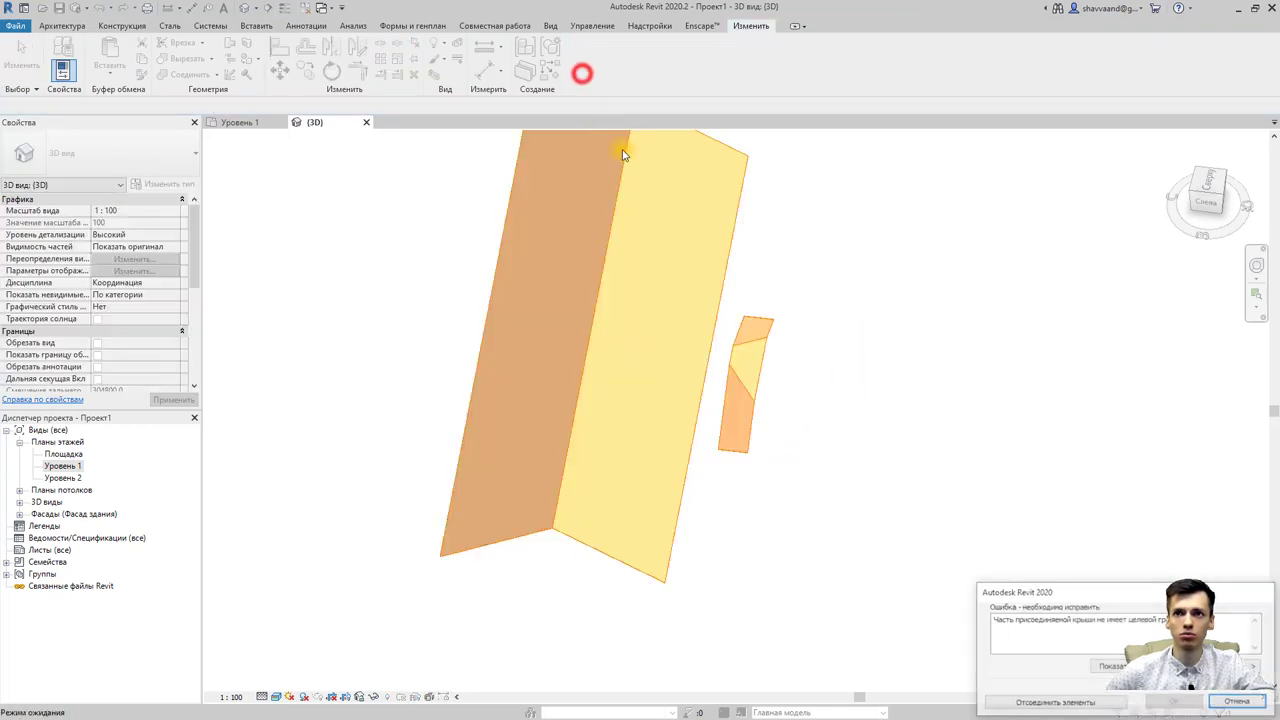
click(1071, 705)
shift+middle_drag(794, 523, 834, 474)
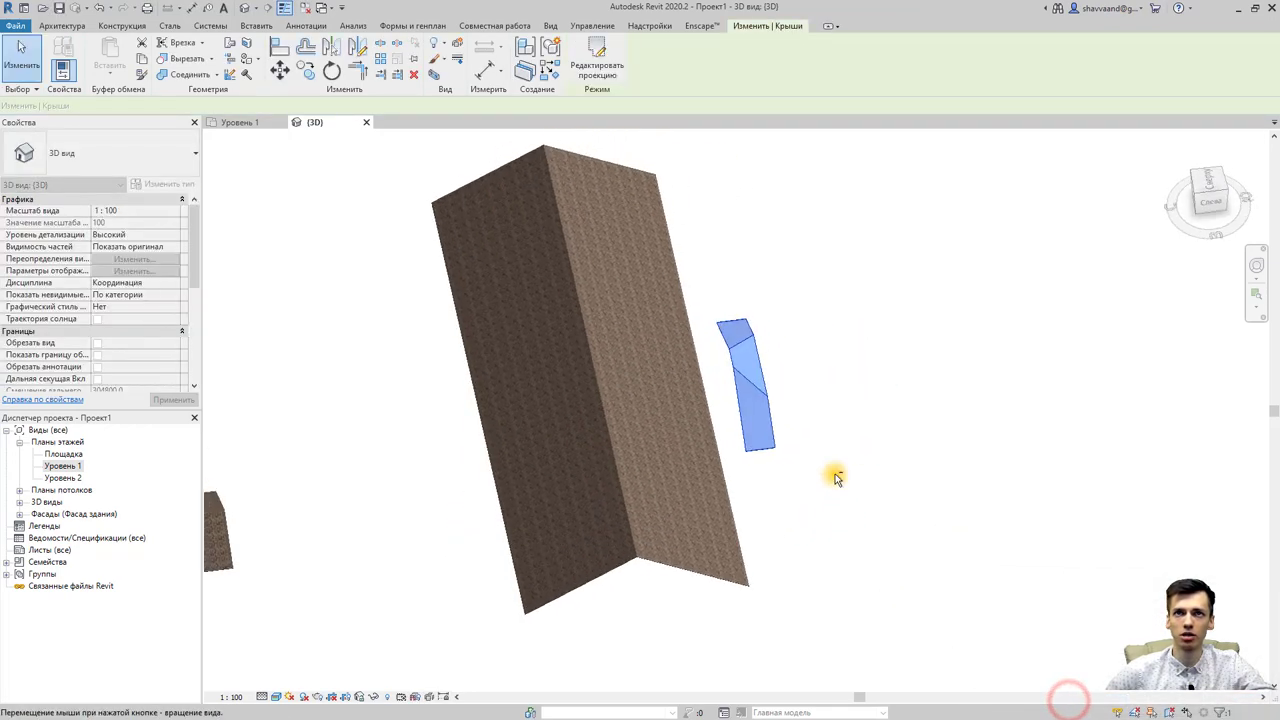
- Attempt to rejoin the small roof to the main roof and dismiss the join error
click(230, 47)
click(727, 336)
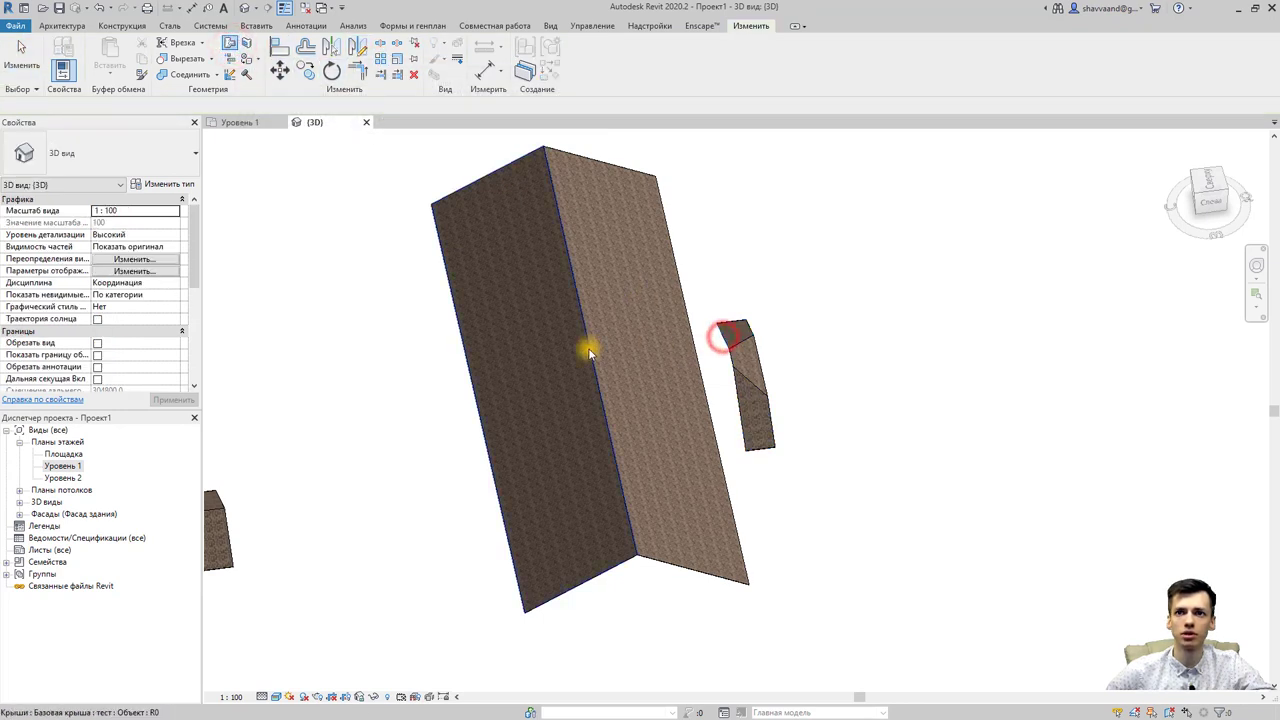
click(594, 351)
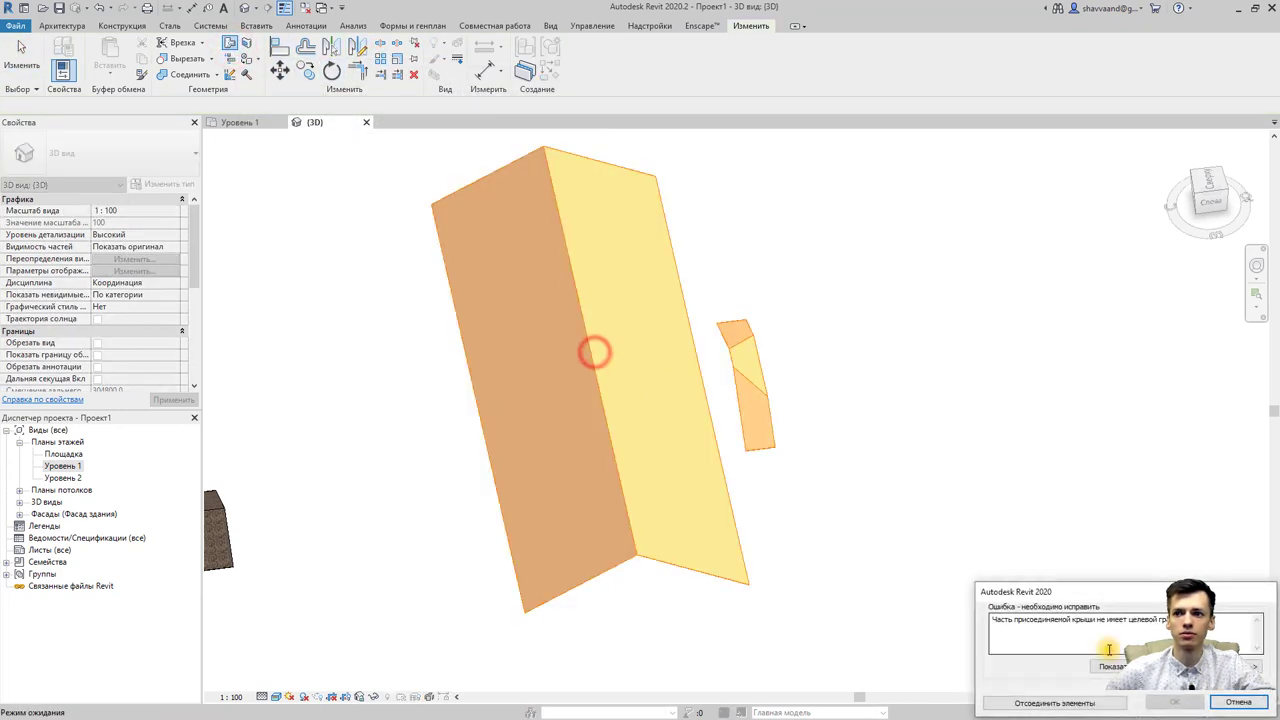
click(1237, 708)
mouse_move(1009, 534)
shift+middle_down()
mouse_move(937, 354)
mouse_move(749, 349)
shift+middle_up()
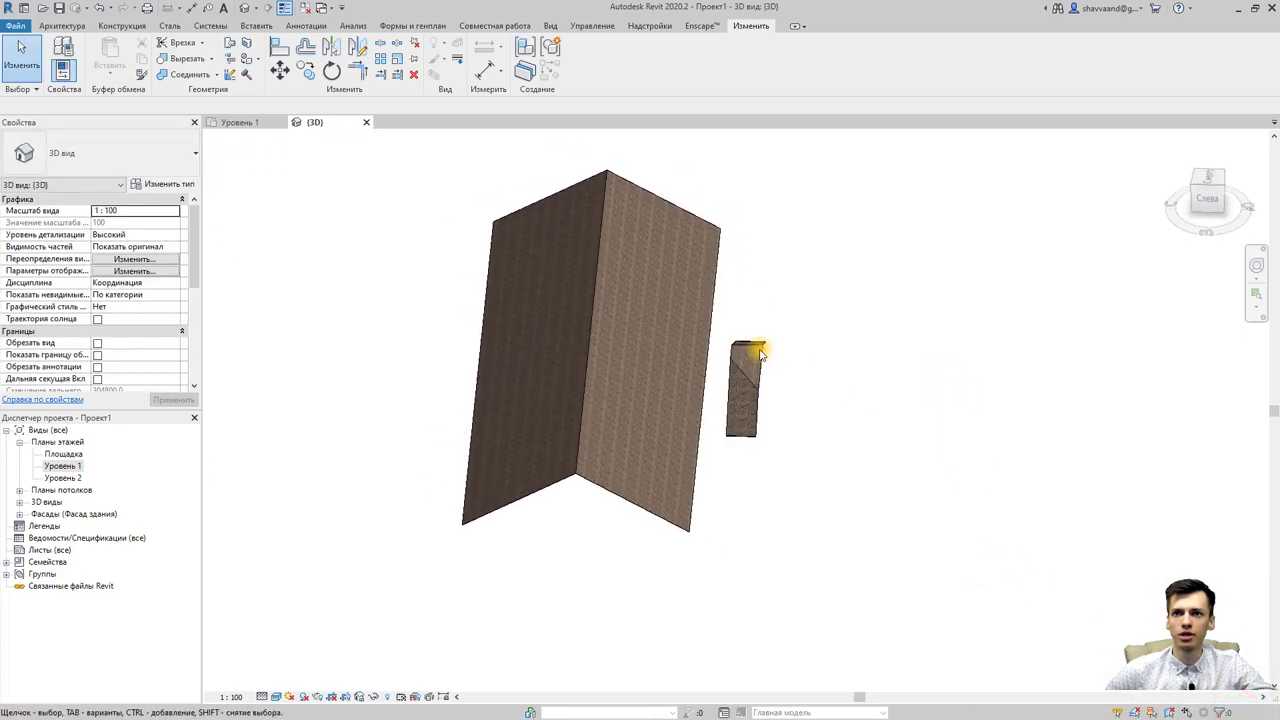
scroll(762, 352, up, 4)
- Stretch the small roof's footprint toward the main roof to 2700 wide and regenerate it
click(855, 378)
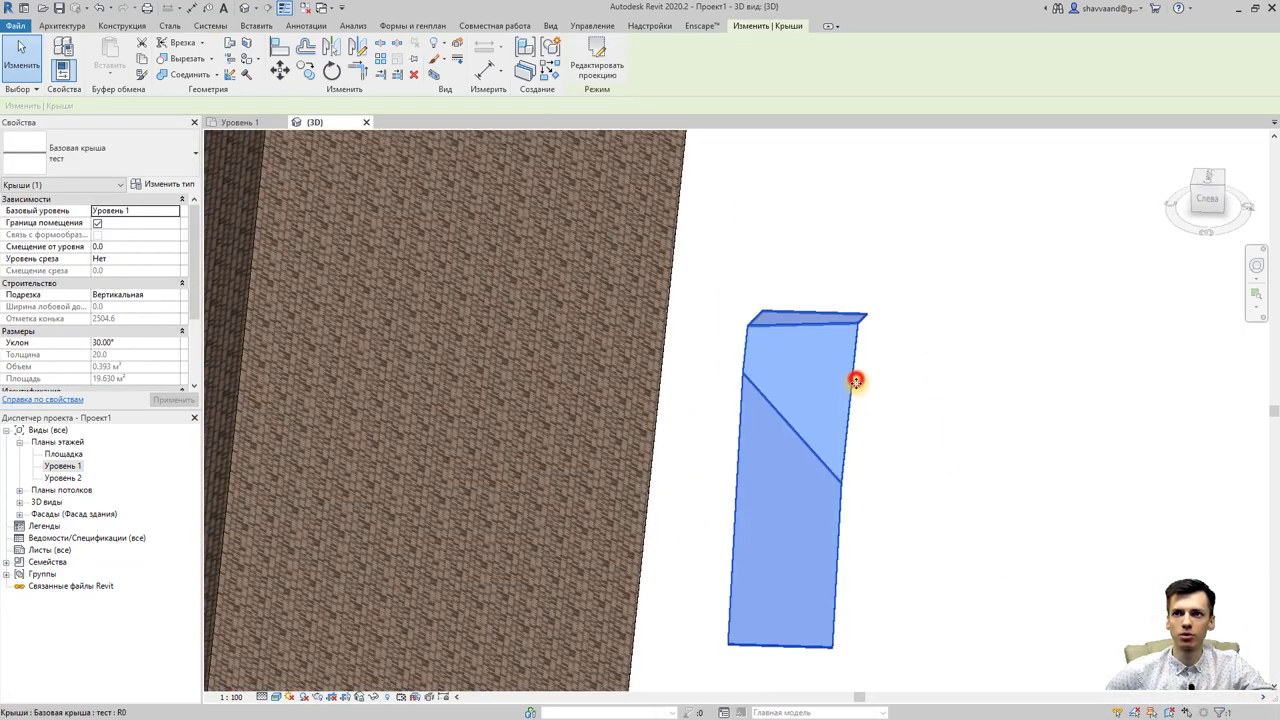
click(596, 68)
scroll(760, 400, down, 3)
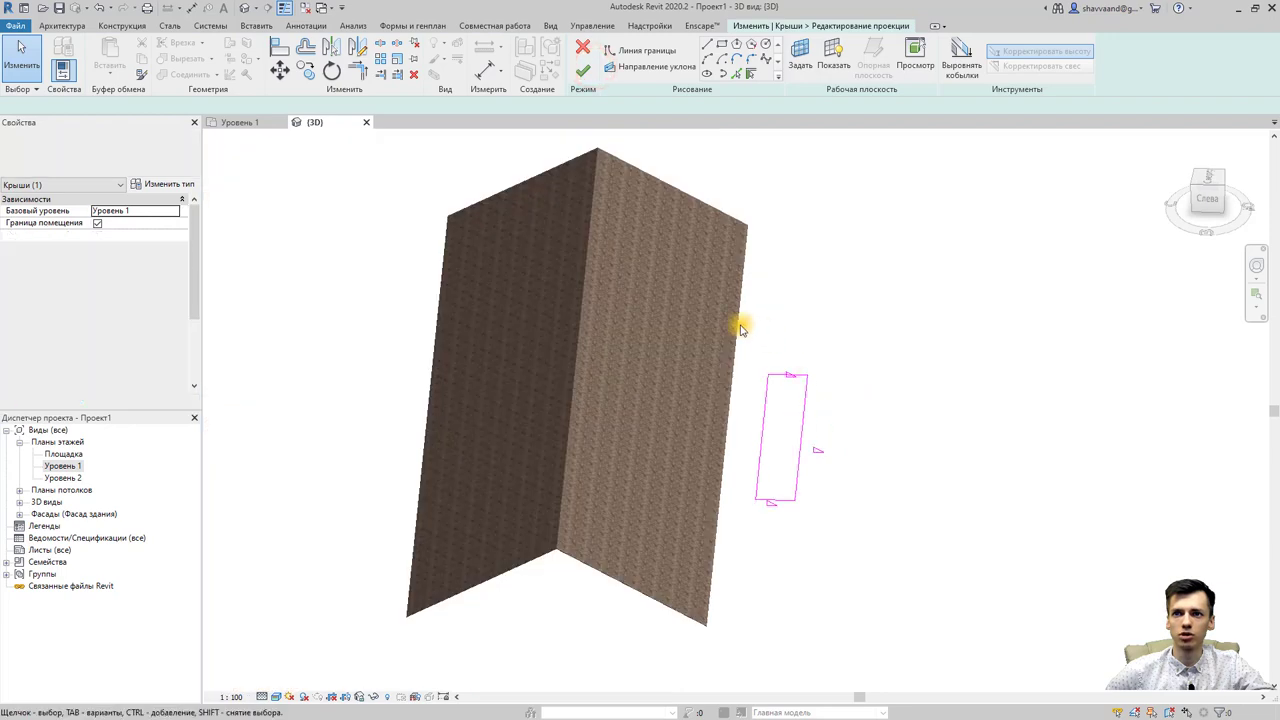
drag(762, 428, 738, 427)
click(583, 72)
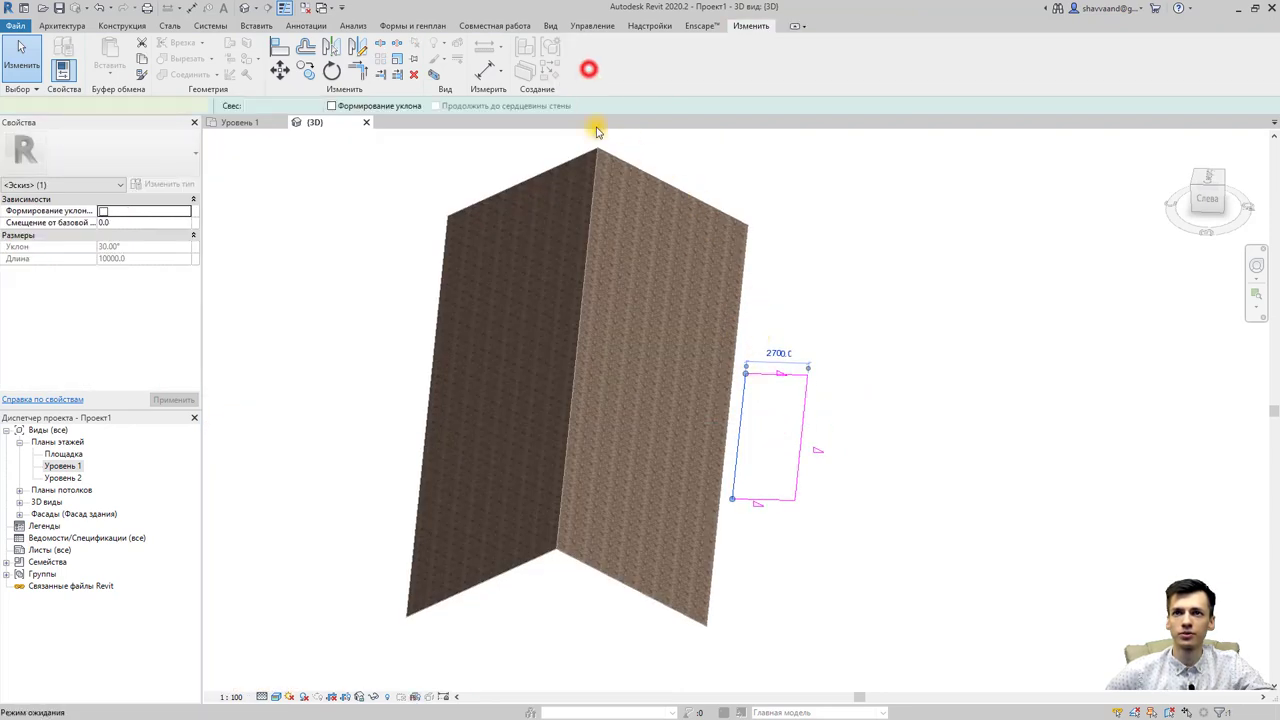
mouse_move(728, 371)
shift+middle_down()
mouse_move(791, 420)
mouse_move(553, 236)
shift+middle_up()
- Join the small roof's end edge onto the main roof face and check it from a low side view
scroll(553, 236, up, 2)
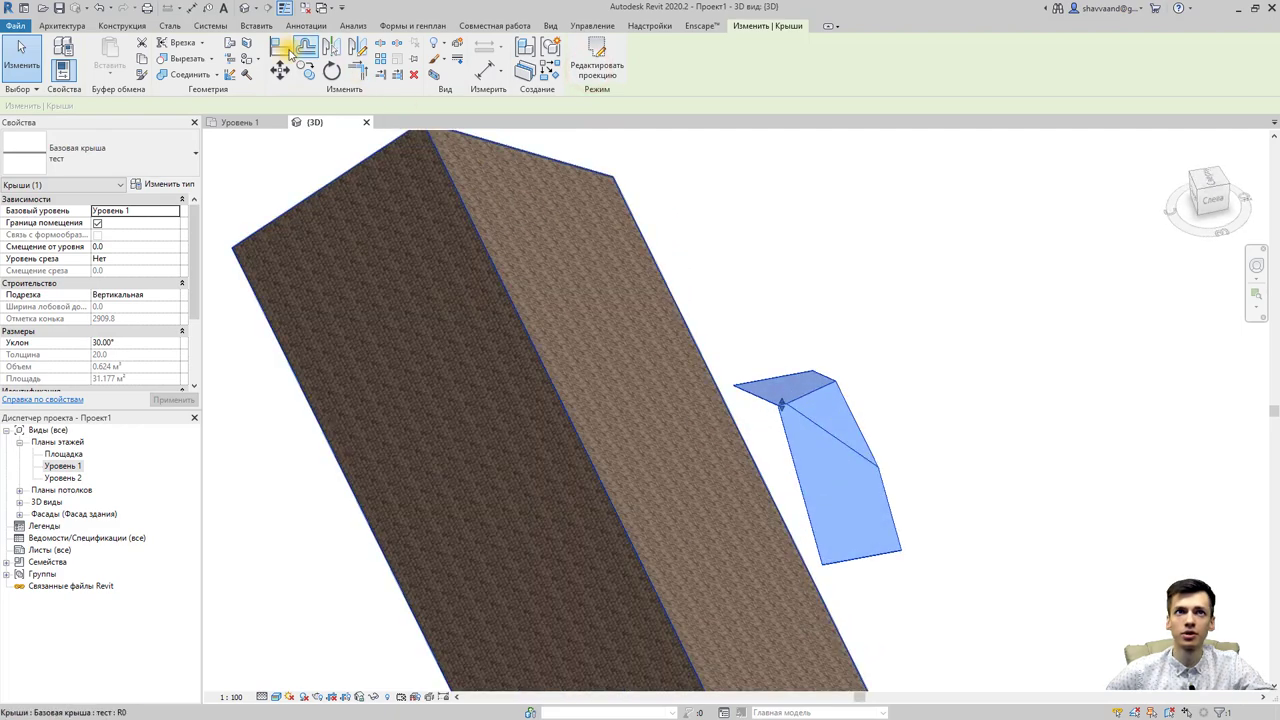
click(244, 45)
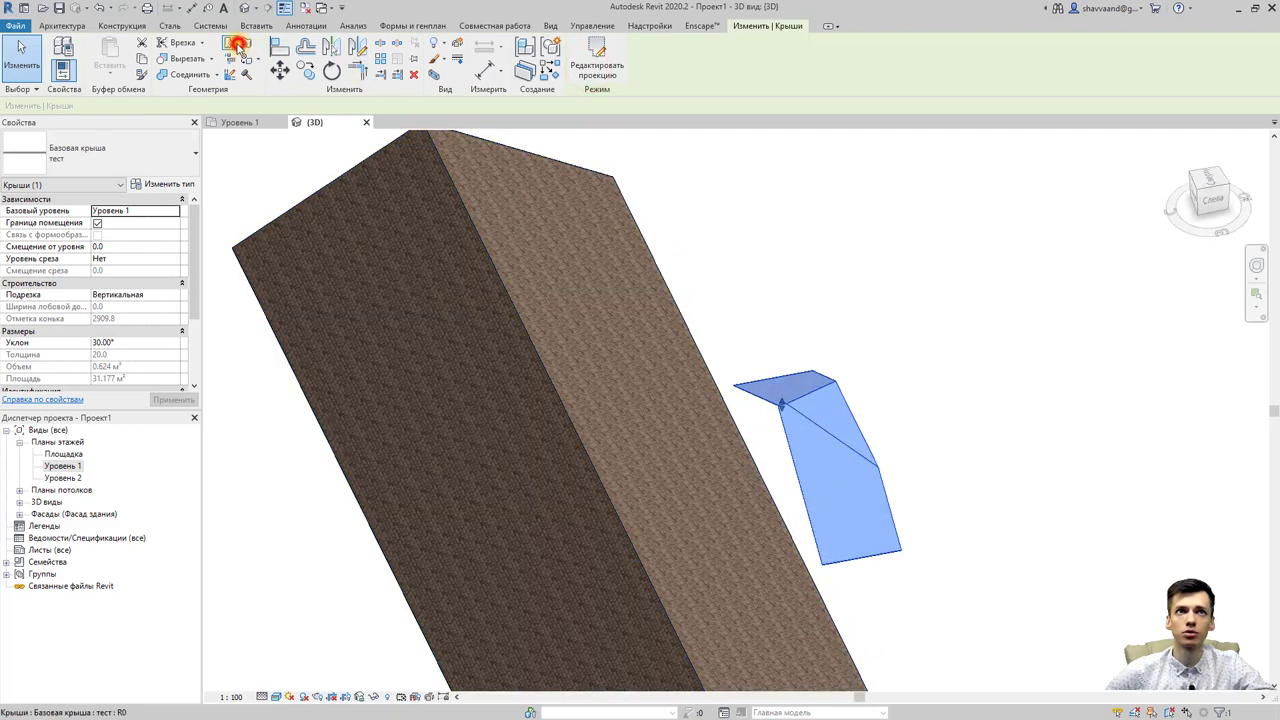
click(798, 489)
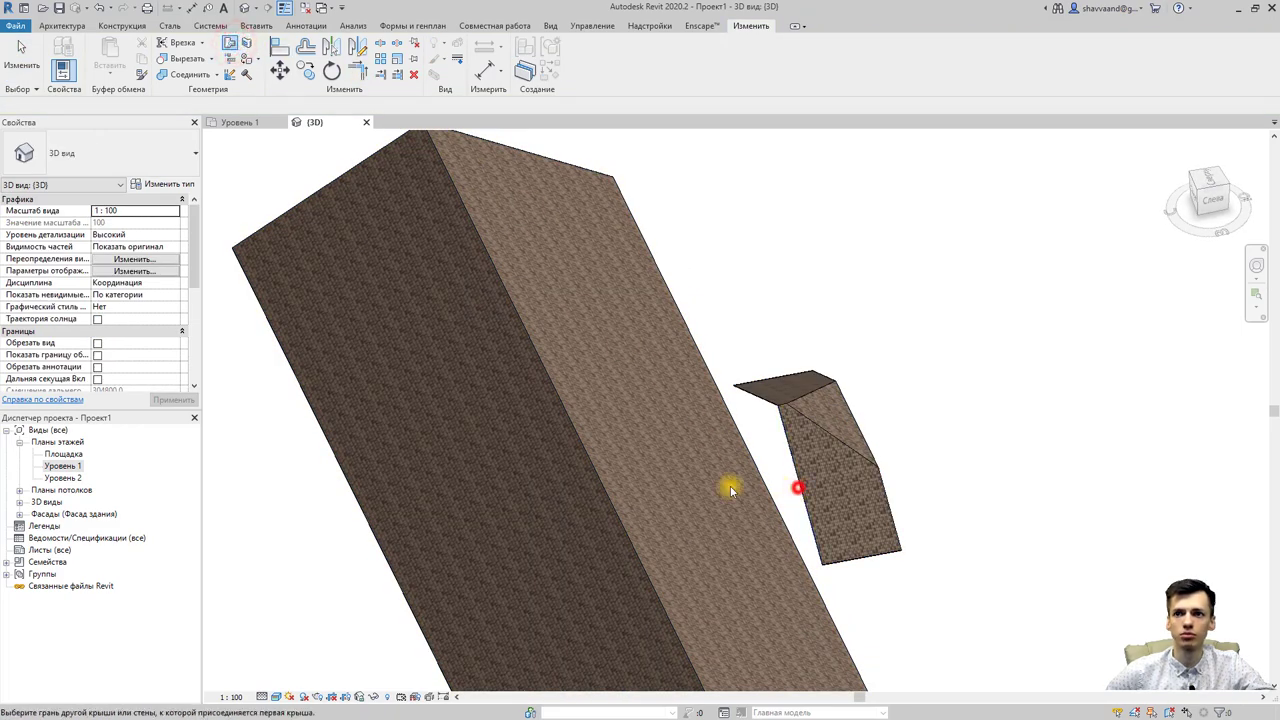
click(607, 487)
mouse_move(967, 483)
shift+middle_down()
mouse_move(681, 256)
mouse_move(690, 238)
mouse_move(651, 337)
mouse_move(649, 394)
shift+middle_up()
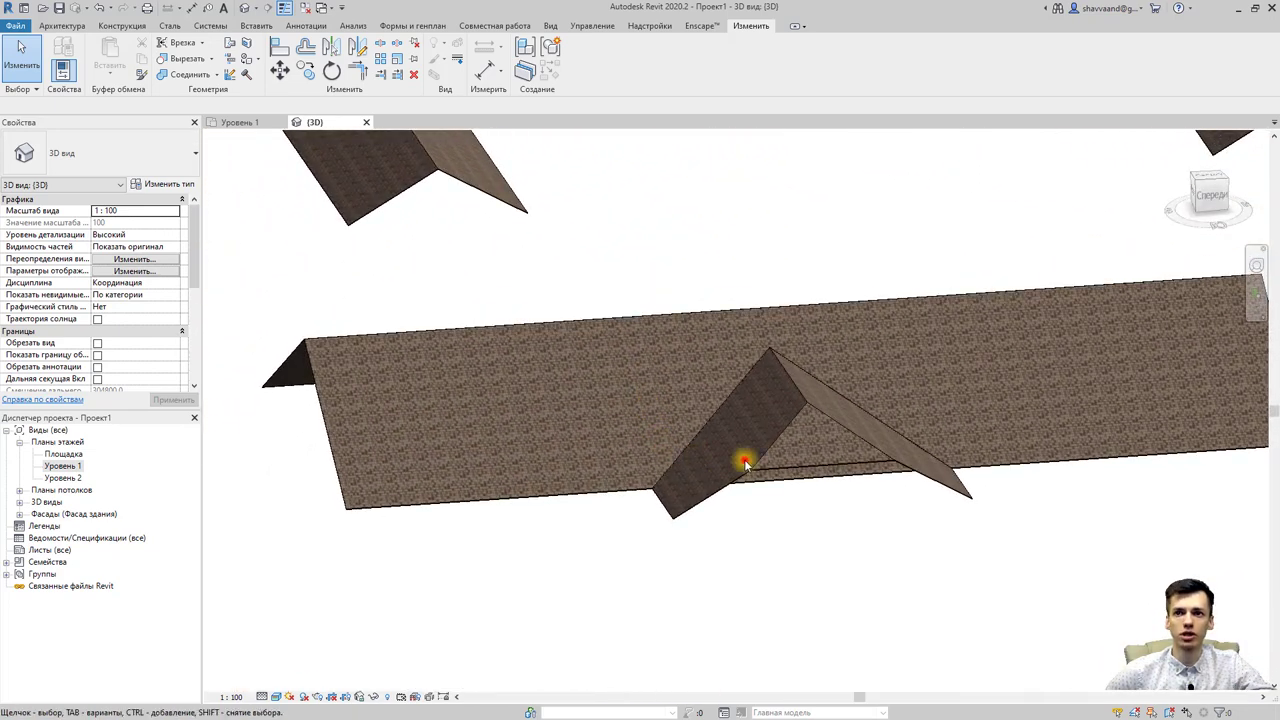
click(745, 462)
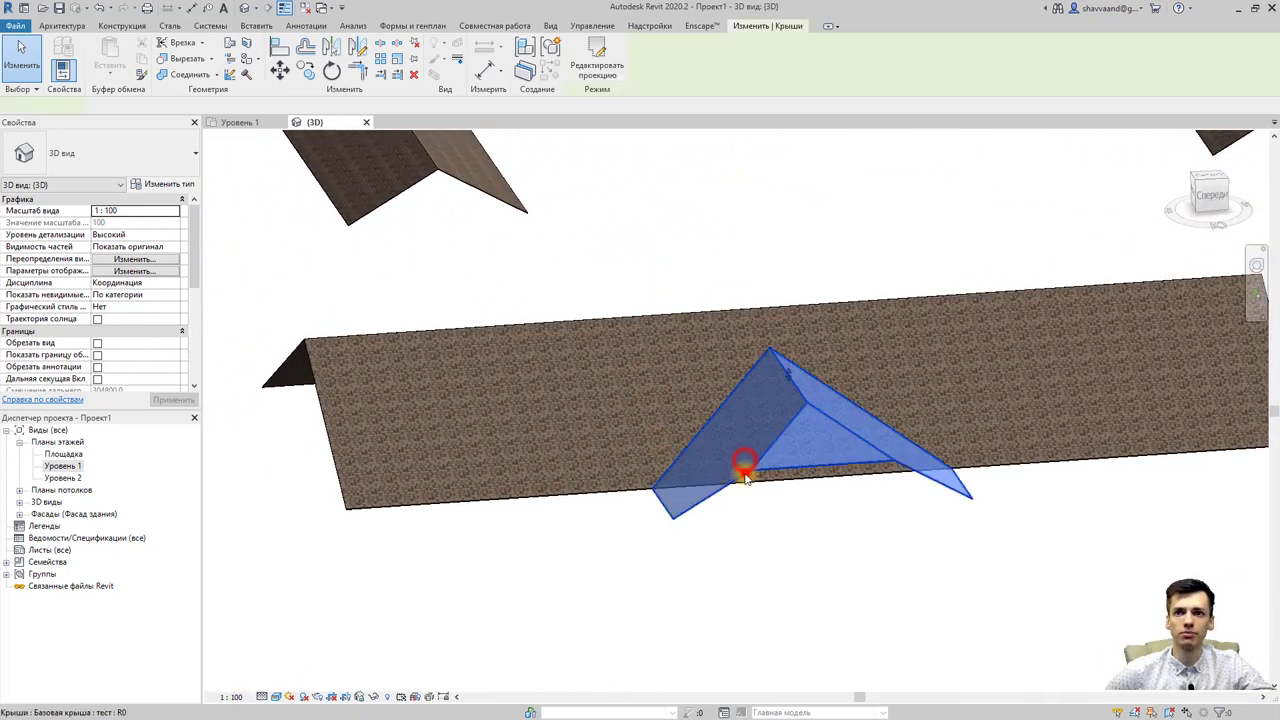
click(524, 268)
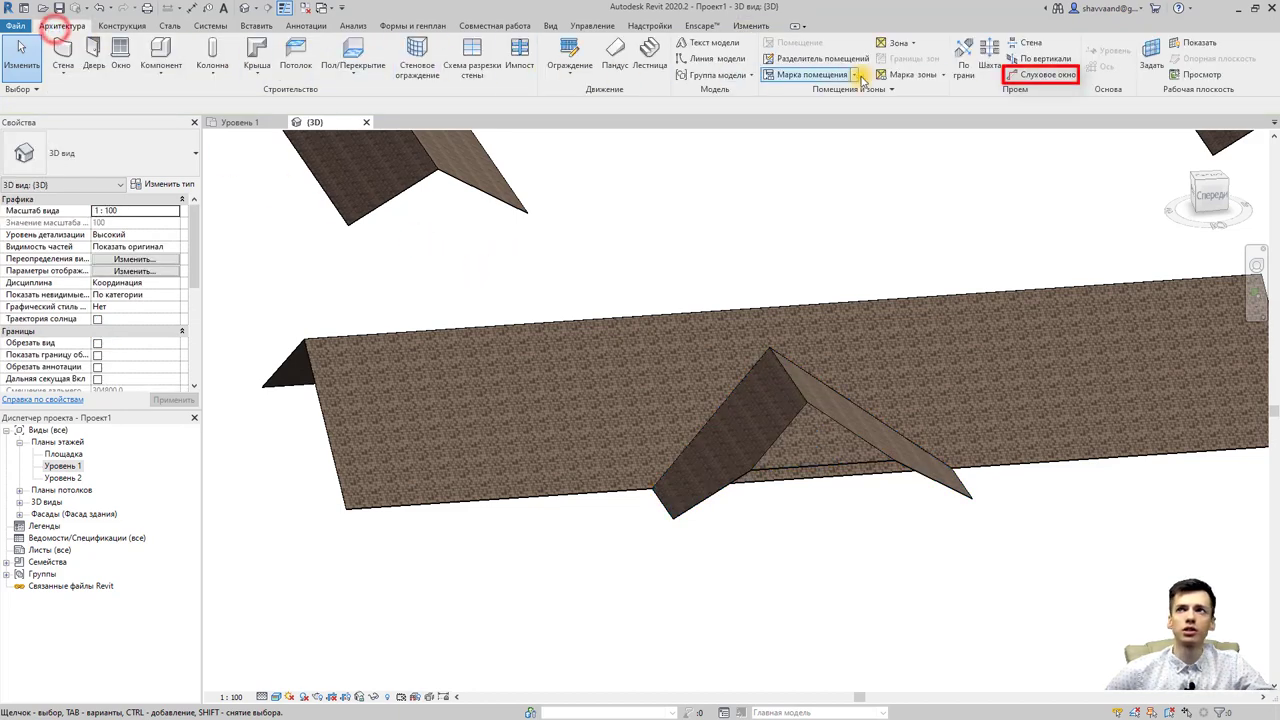
- Cut a dormer opening in the main roof traced along the small gable roof's edges
click(1053, 78)
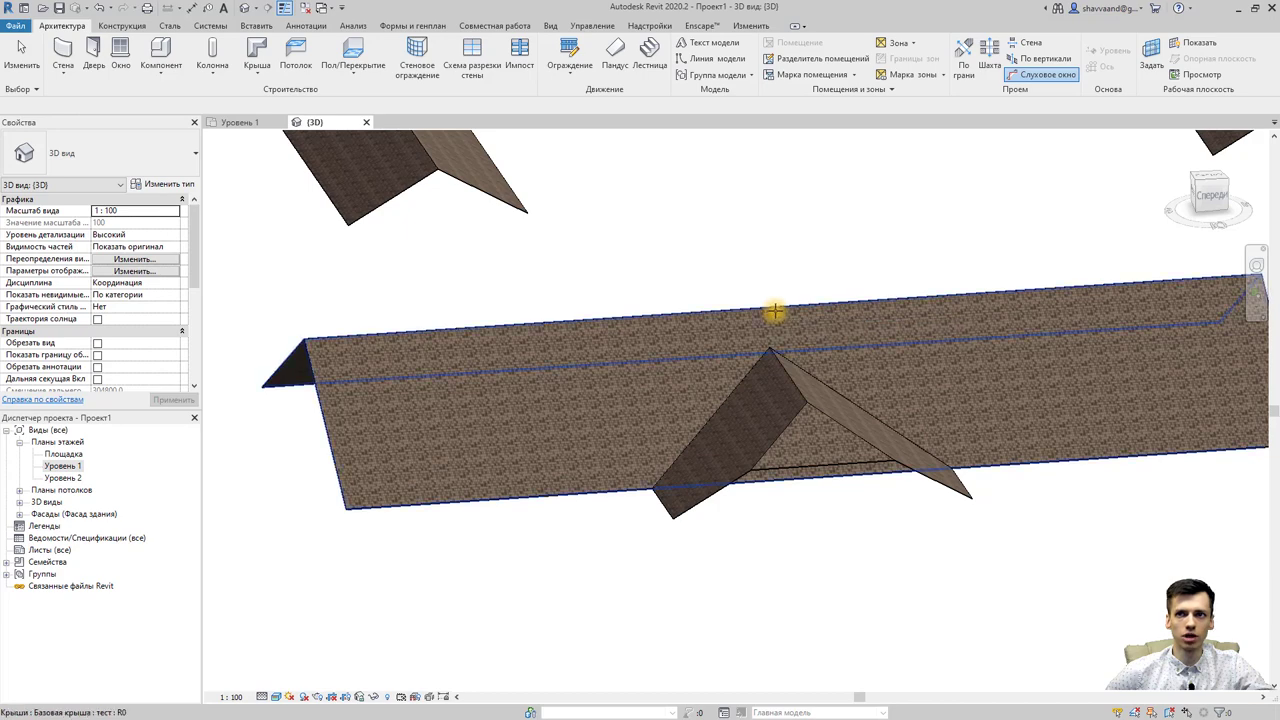
click(774, 313)
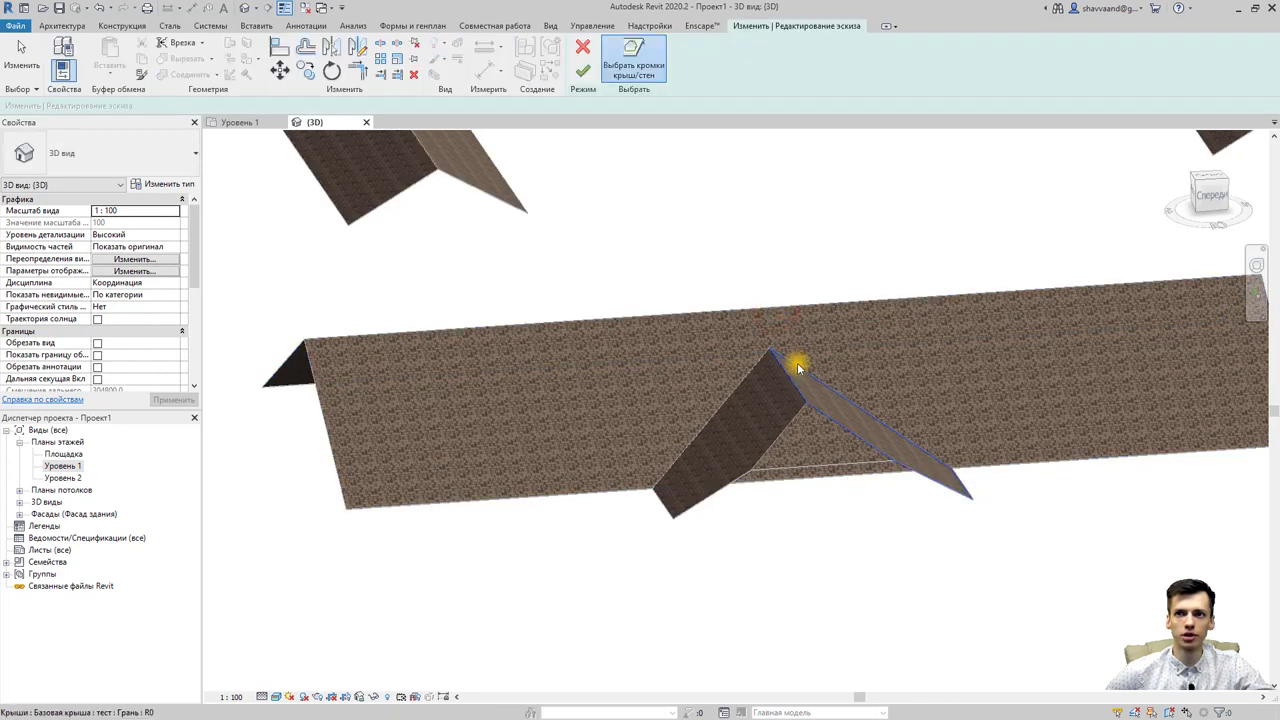
mouse_move(748, 365)
shift+middle_down()
mouse_move(757, 408)
mouse_move(686, 417)
shift+middle_up()
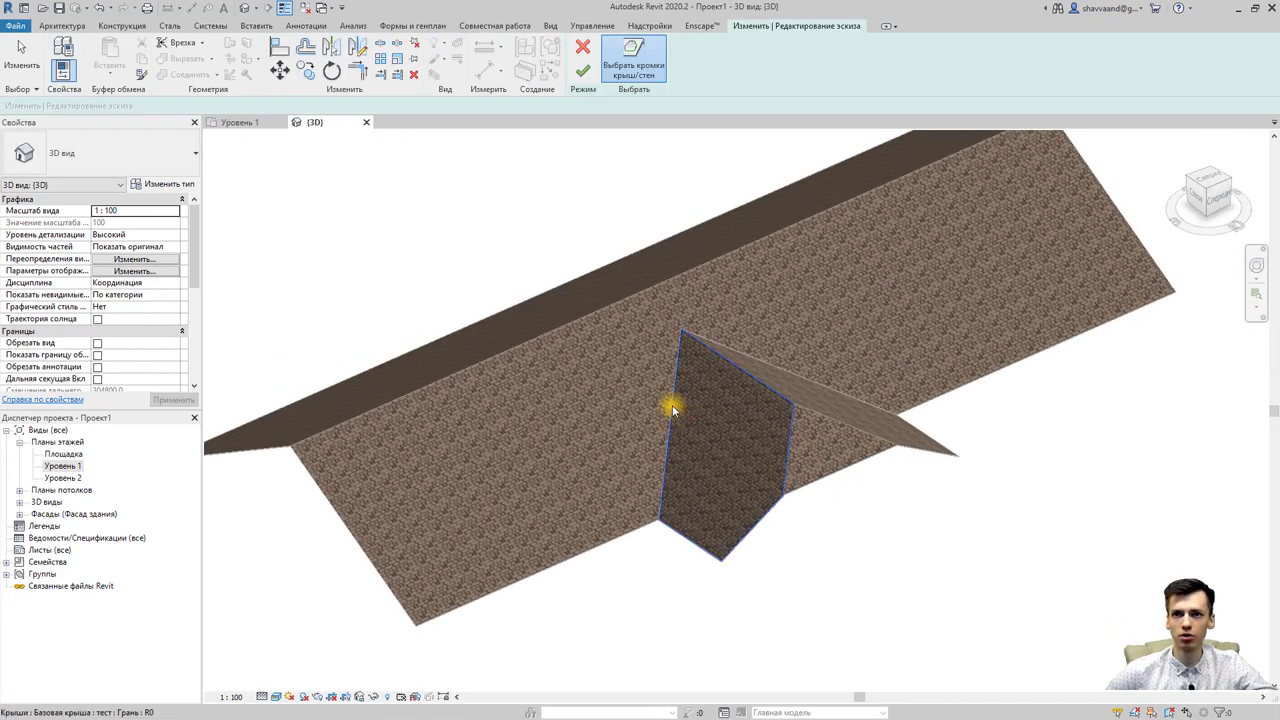
mouse_move(823, 451)
shift+middle_down()
mouse_move(794, 371)
mouse_move(797, 257)
mouse_move(690, 214)
mouse_move(751, 334)
mouse_move(751, 429)
mouse_move(602, 131)
shift+middle_up()
click(583, 72)
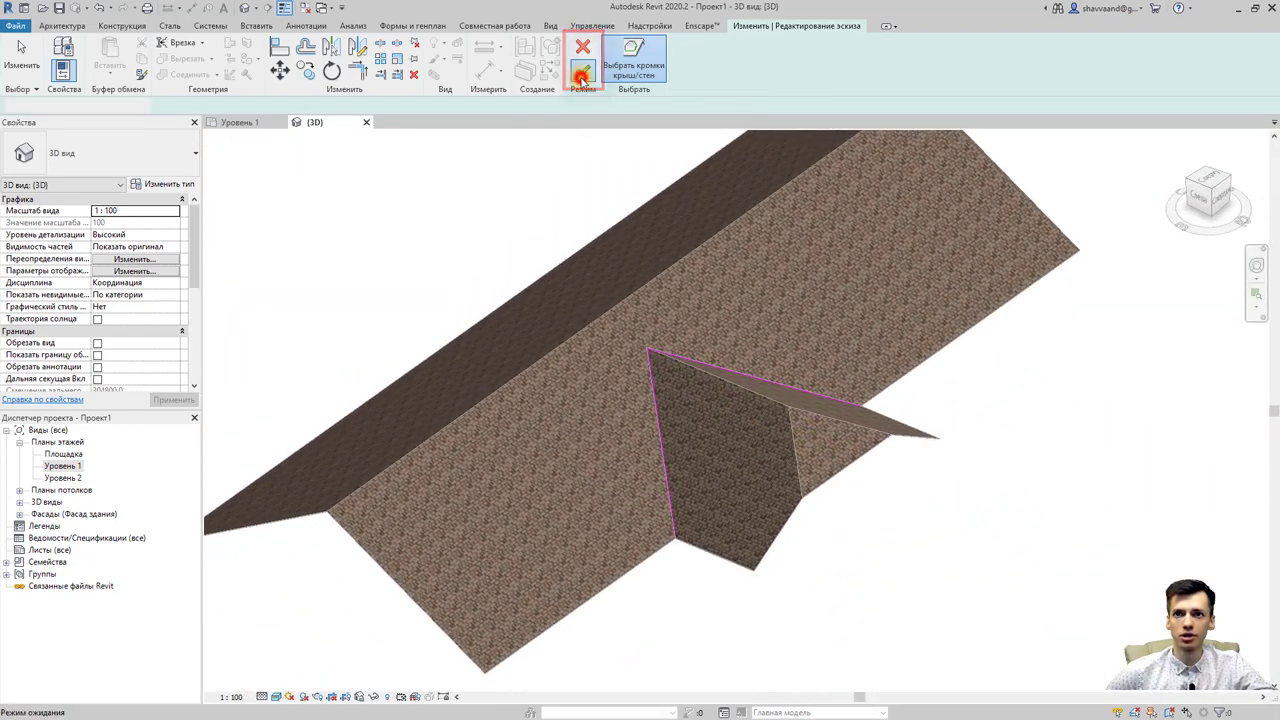
mouse_move(643, 200)
shift+middle_down()
mouse_move(771, 357)
mouse_move(771, 177)
shift+middle_up()
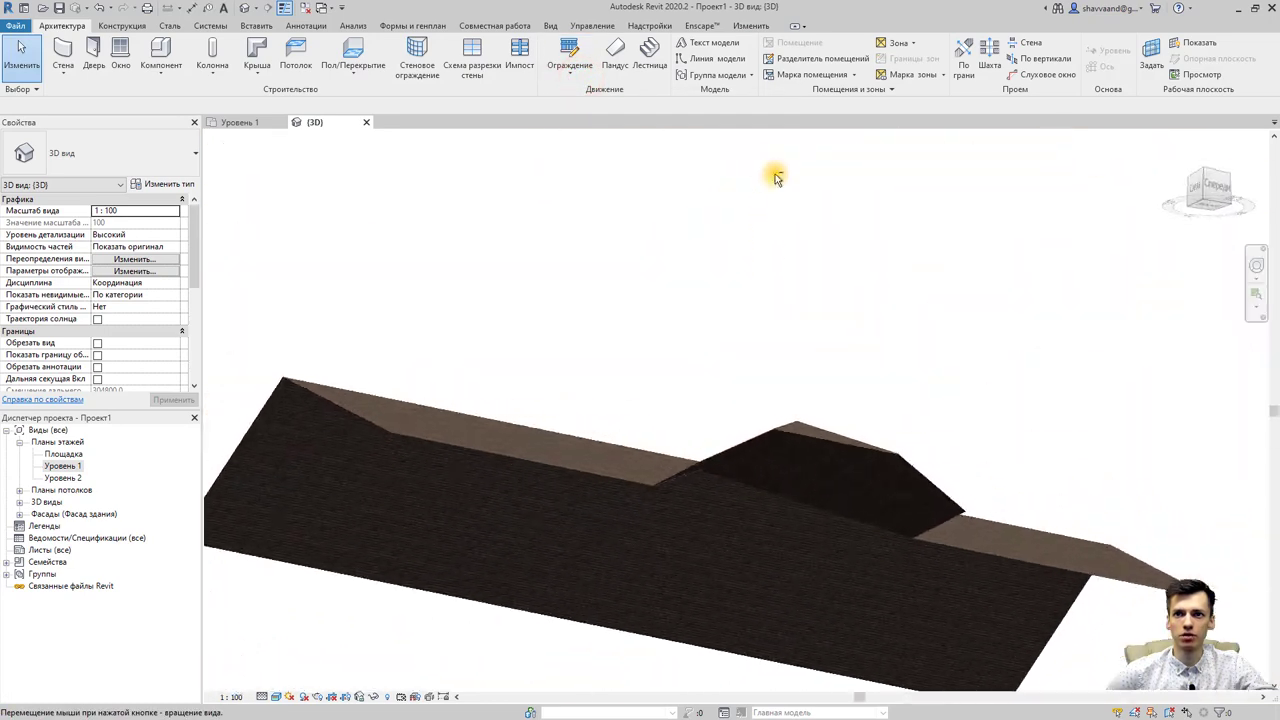
mouse_move(651, 466)
shift+middle_down()
mouse_move(771, 434)
mouse_move(870, 432)
mouse_move(943, 477)
mouse_move(954, 509)
mouse_move(734, 507)
mouse_move(646, 529)
mouse_move(600, 566)
mouse_move(600, 514)
mouse_move(724, 353)
mouse_move(663, 471)
mouse_move(829, 409)
mouse_move(754, 488)
shift+middle_up()
scroll(754, 488, up, 3)
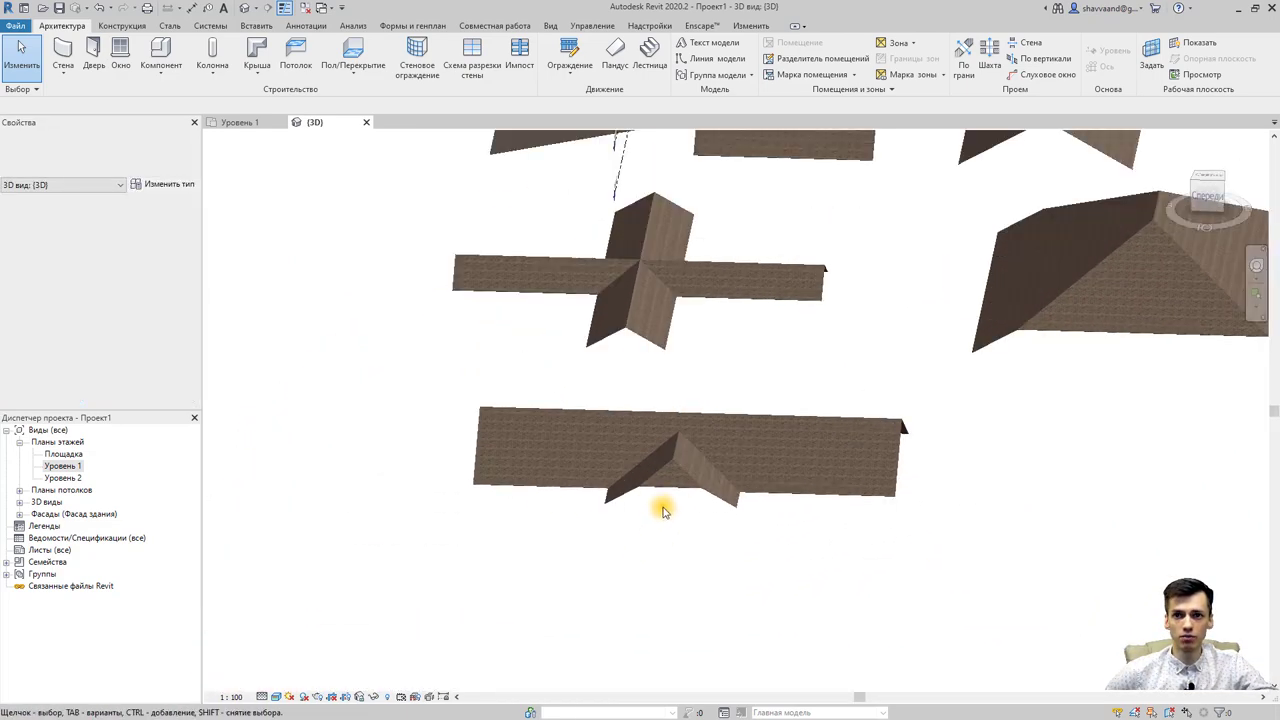
scroll(663, 509, up, 3)
scroll(763, 491, up, 2)
scroll(766, 531, down, 2)
scroll(773, 497, down, 3)
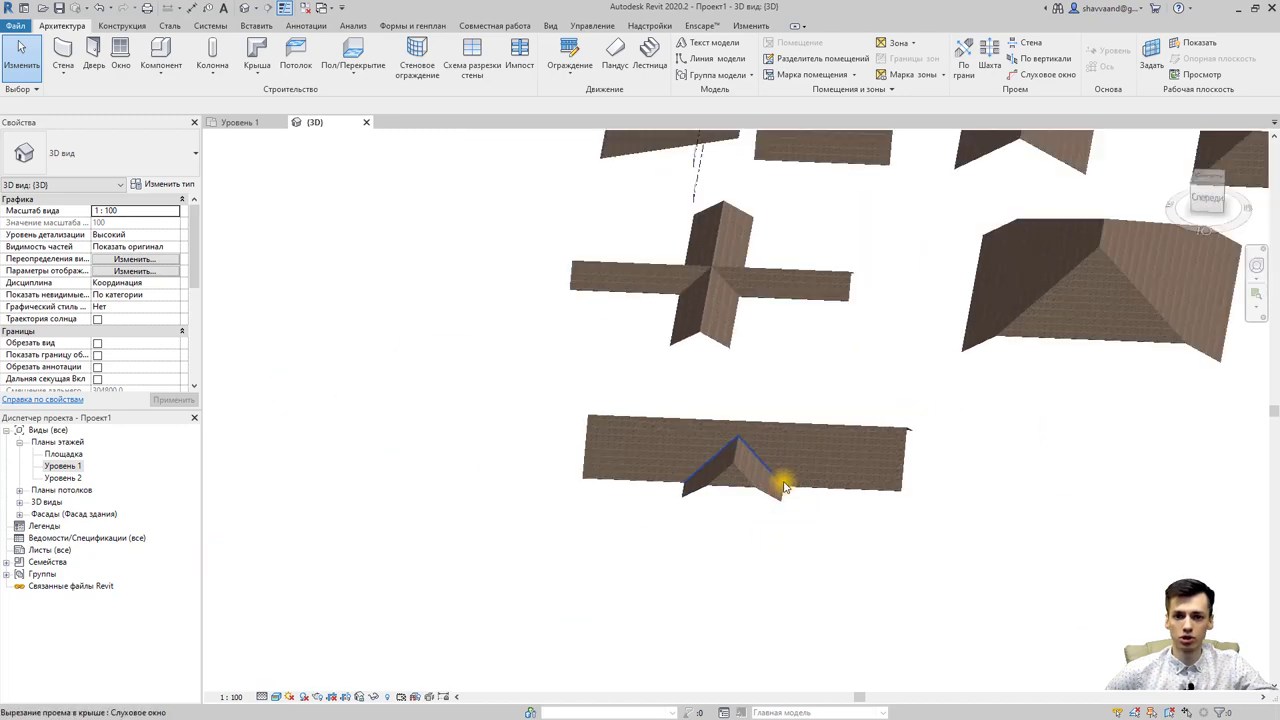
scroll(826, 469, down, 2)
scroll(700, 490, down, 2)
scroll(620, 495, down, 1)
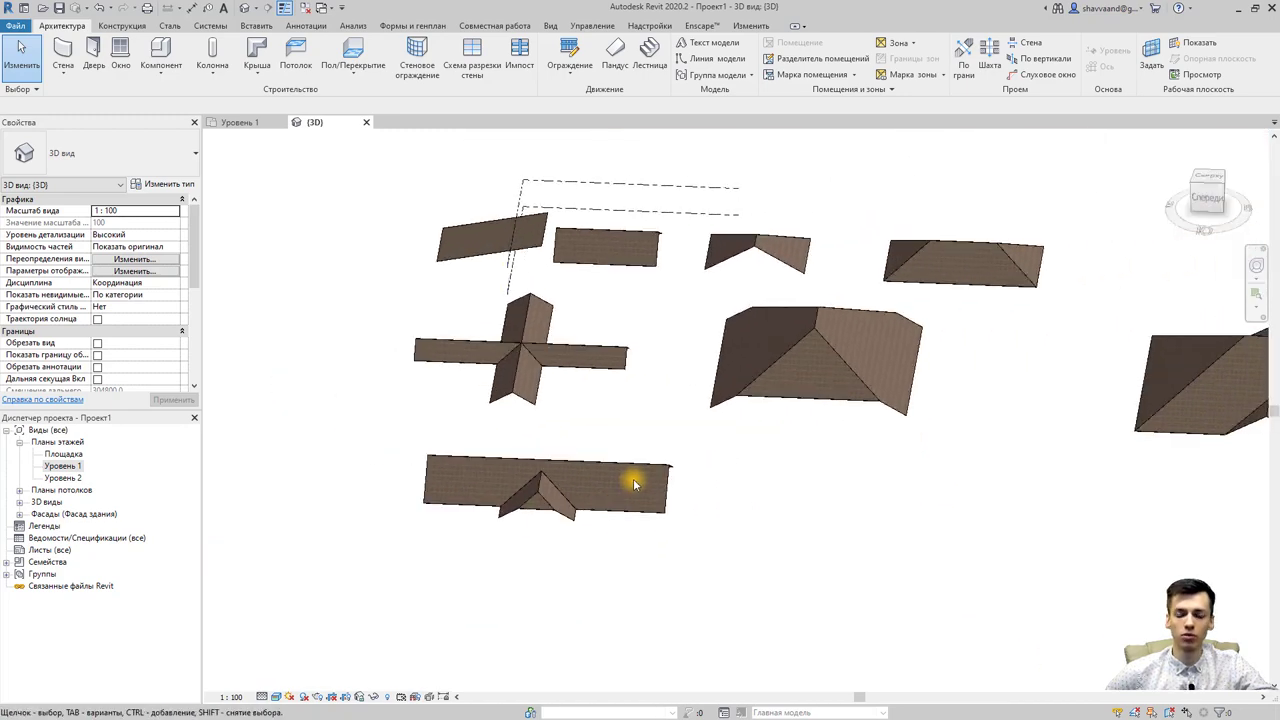
mouse_move(640, 479)
shift+middle_down()
mouse_move(686, 480)
mouse_move(712, 532)
shift+middle_up()
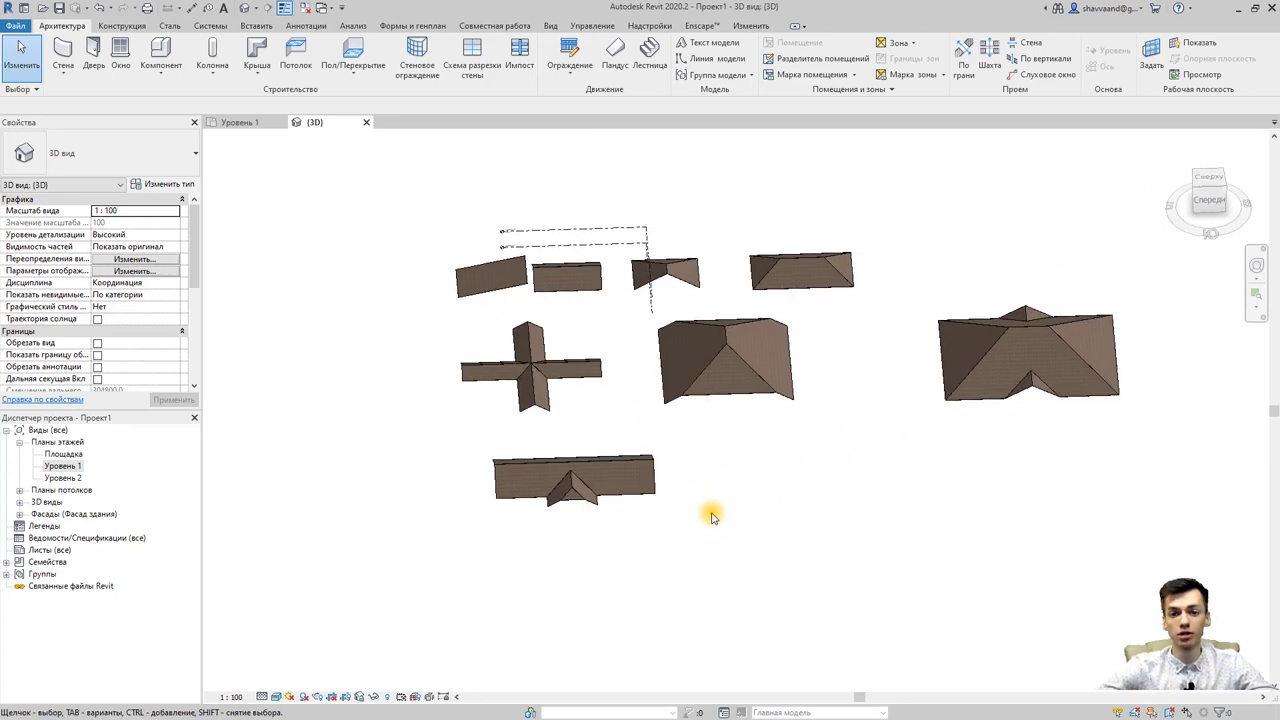